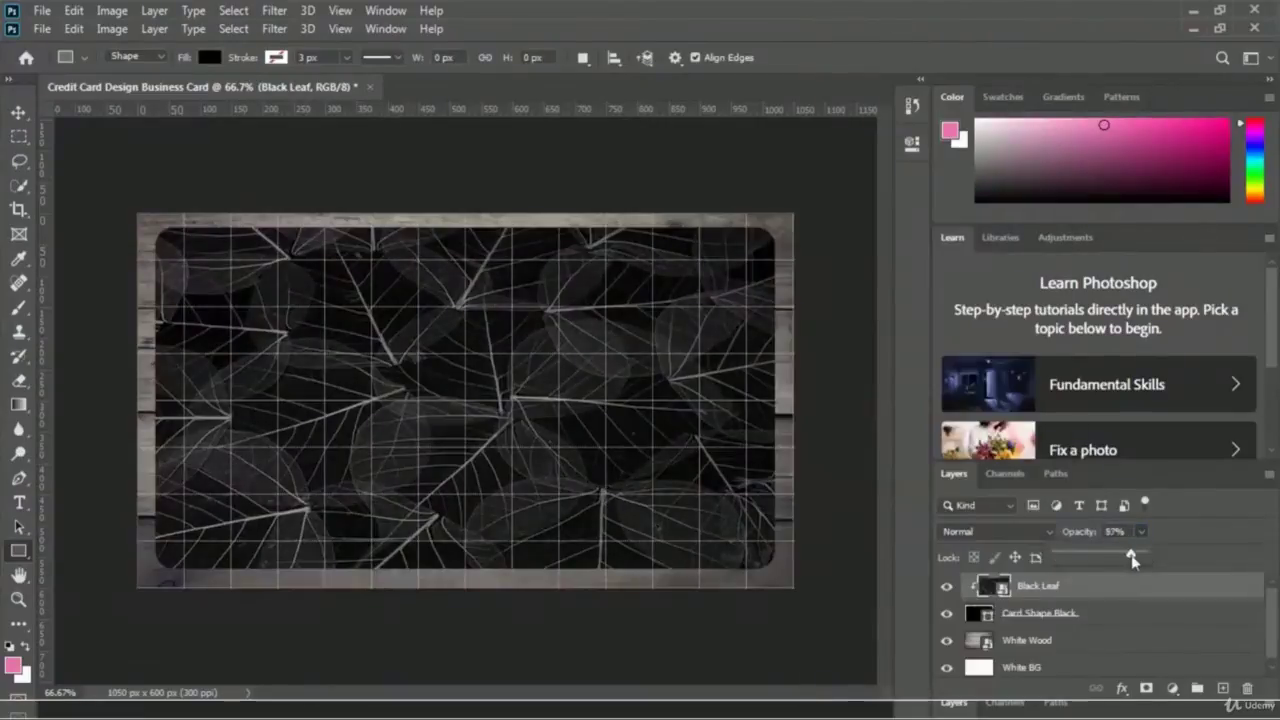
- Clip the Black Leaf texture to the card, draw a red circle, and recolour the name's bevel shadow
key("ctrl+e")
left_click(17, 556)
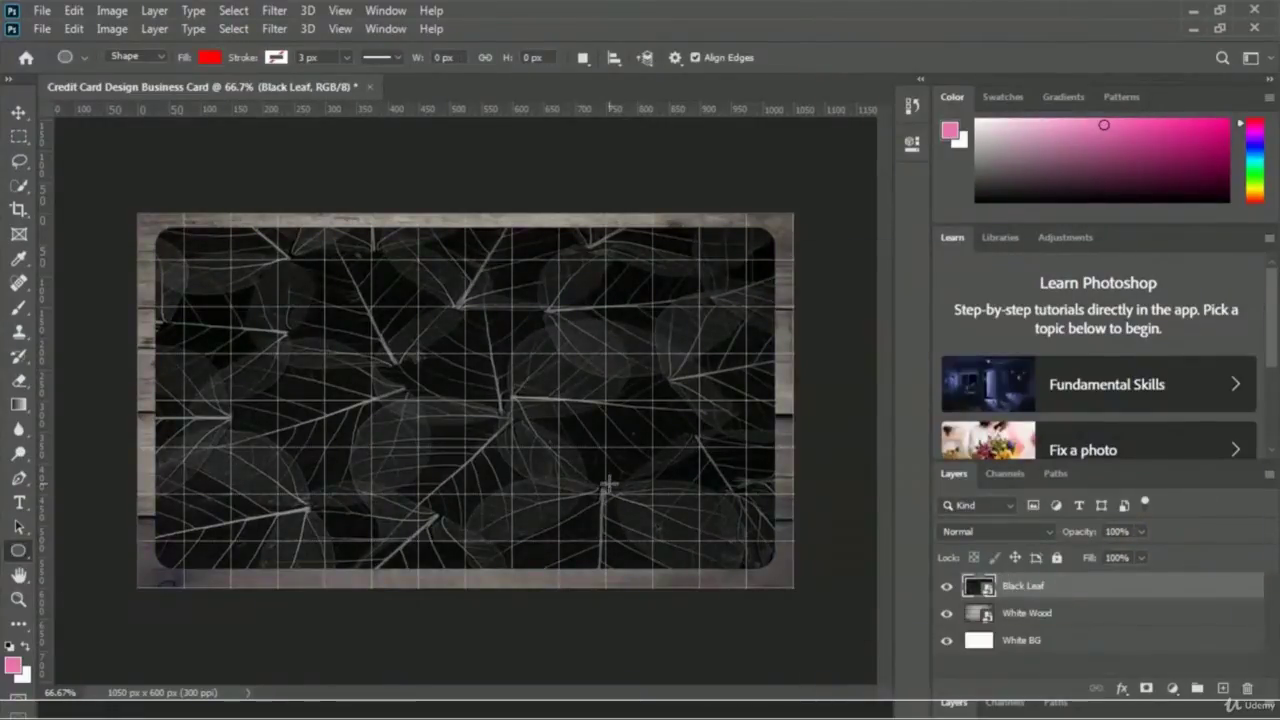
left_click_drag(605, 485, 682, 560)
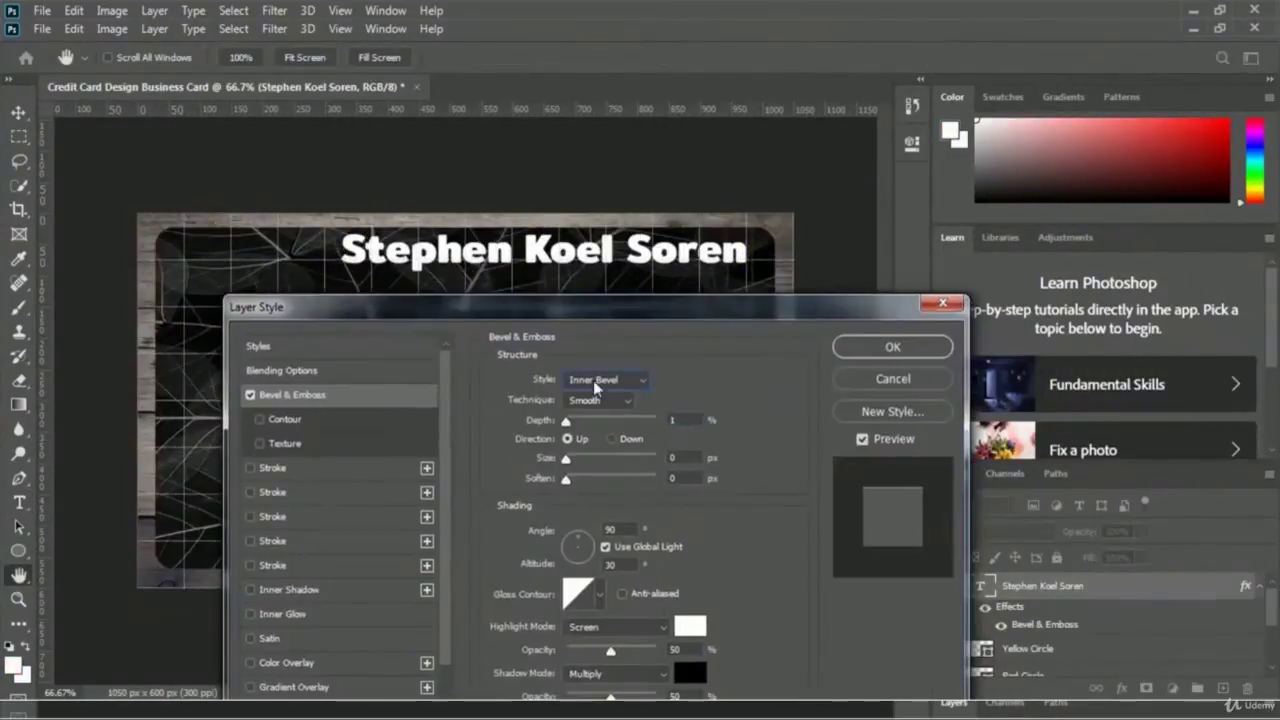
left_click(891, 346)
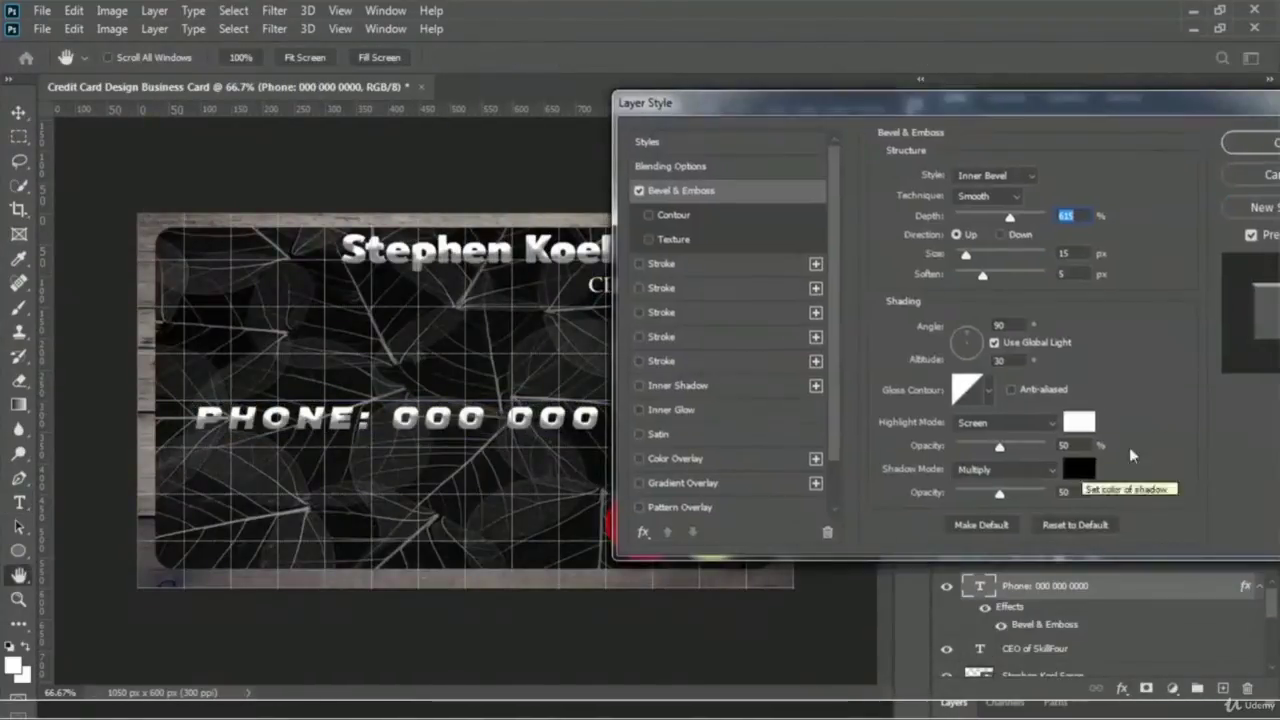
left_click(1083, 474)
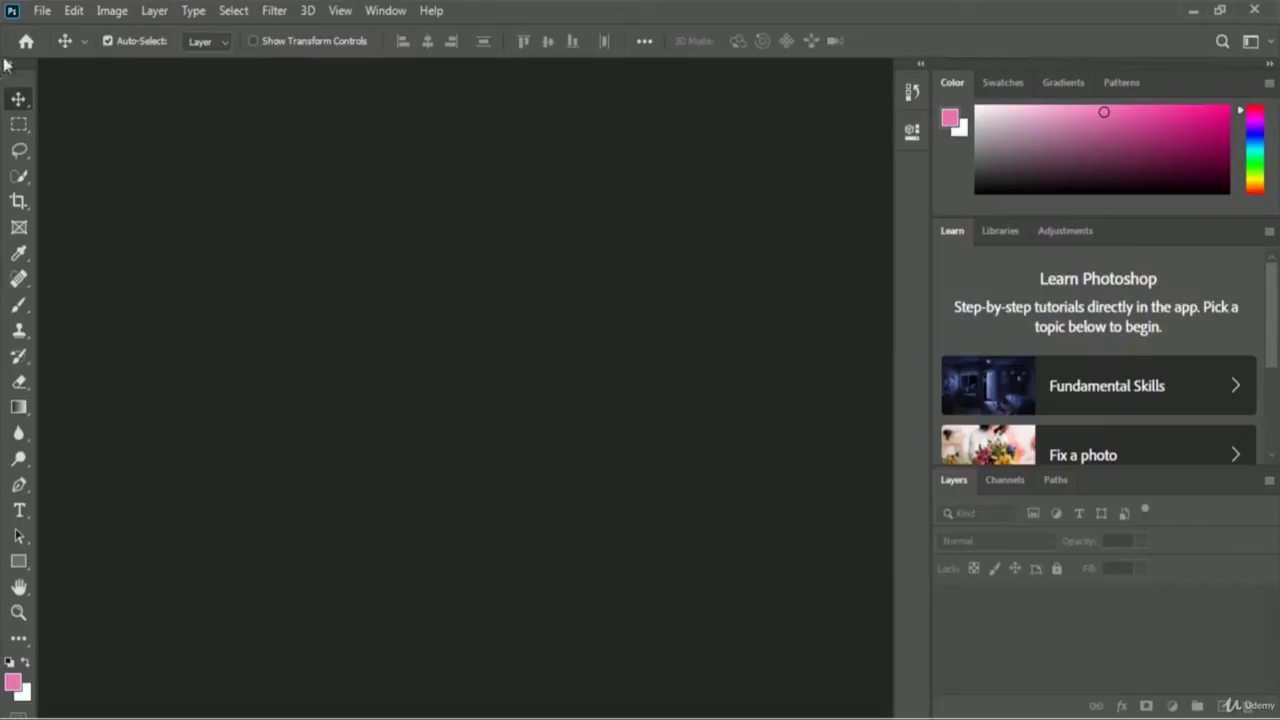
- Create a 3.5 × 2 inch, 300 ppi document named 'Credit Card Design Business Card'
left_click(42, 11)
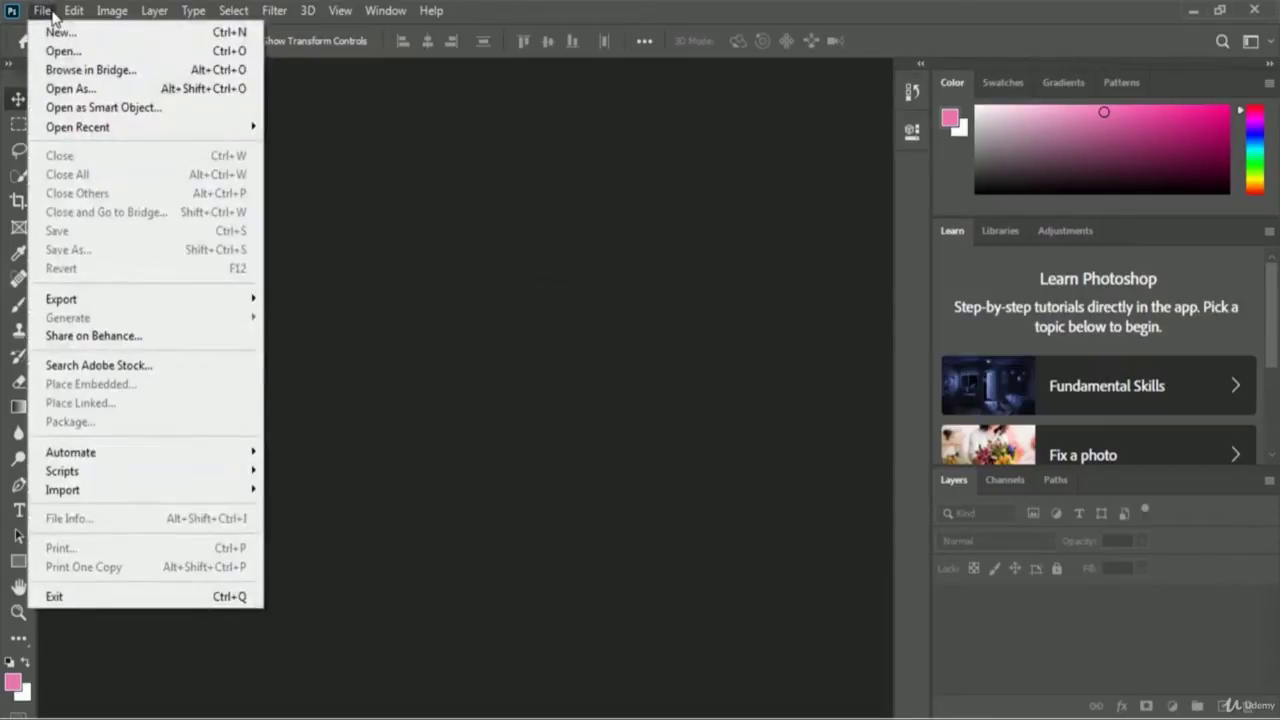
left_click(167, 36)
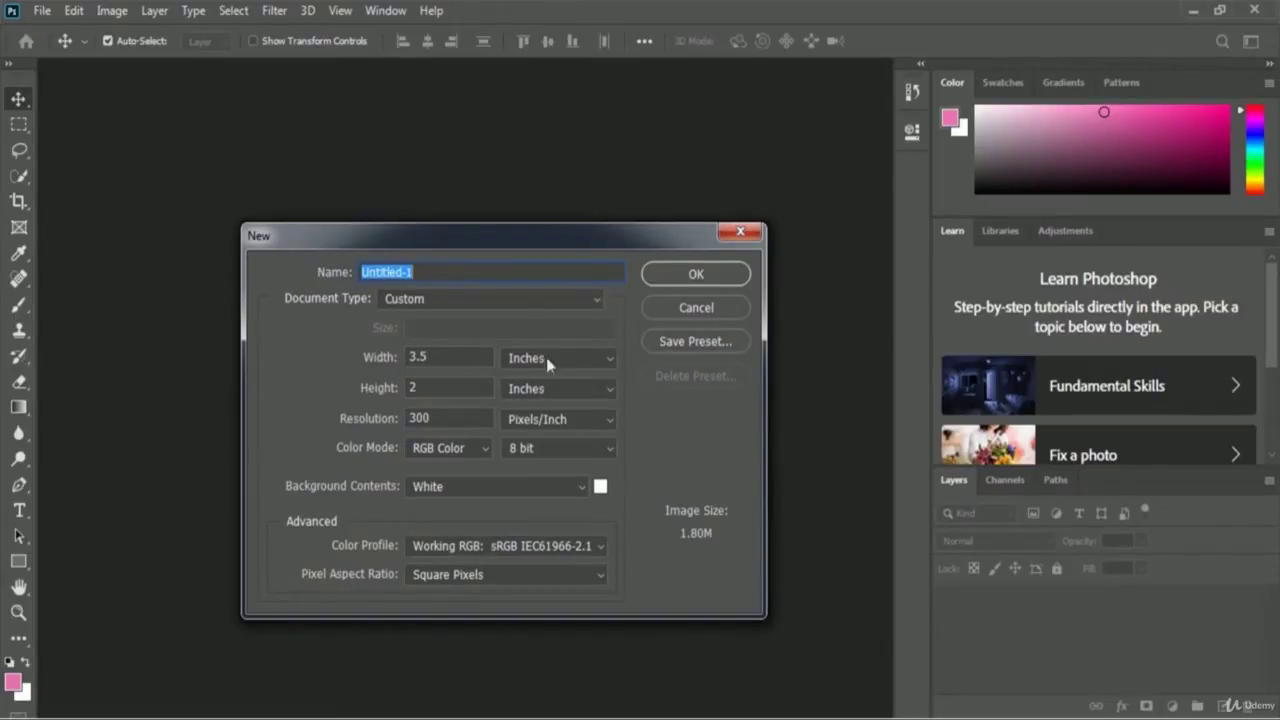
left_click(578, 362)
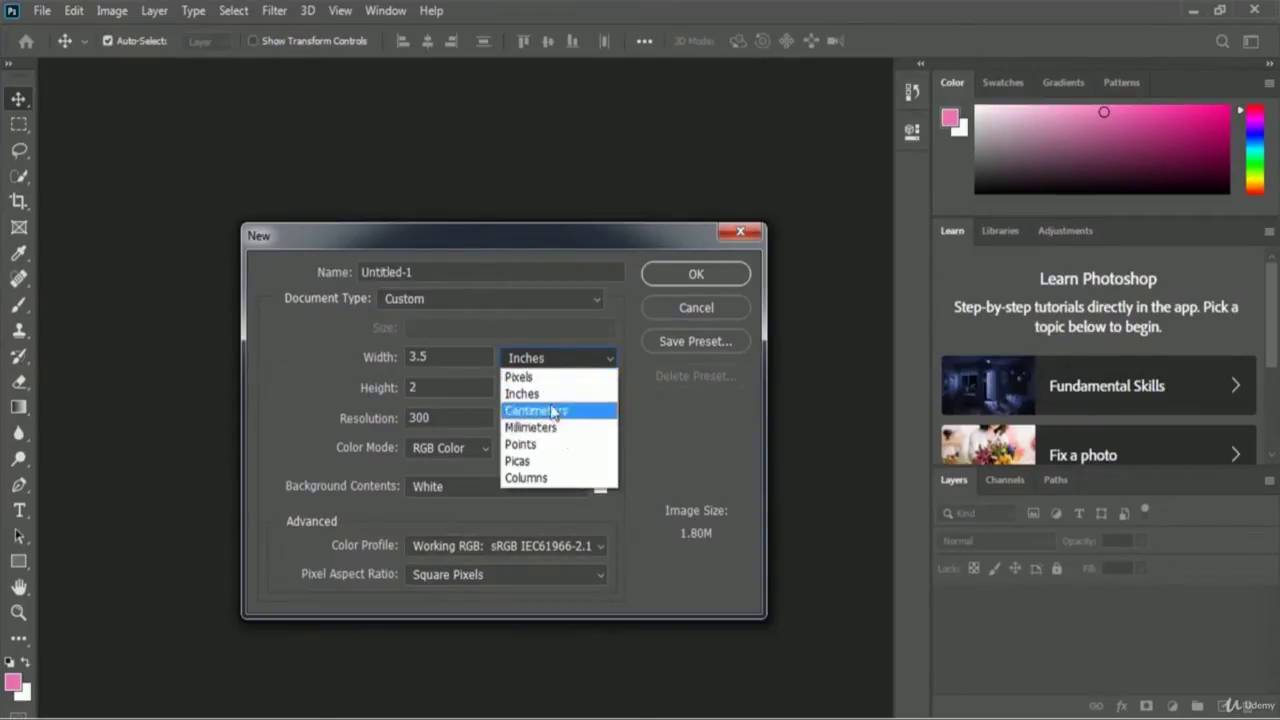
left_click(525, 392)
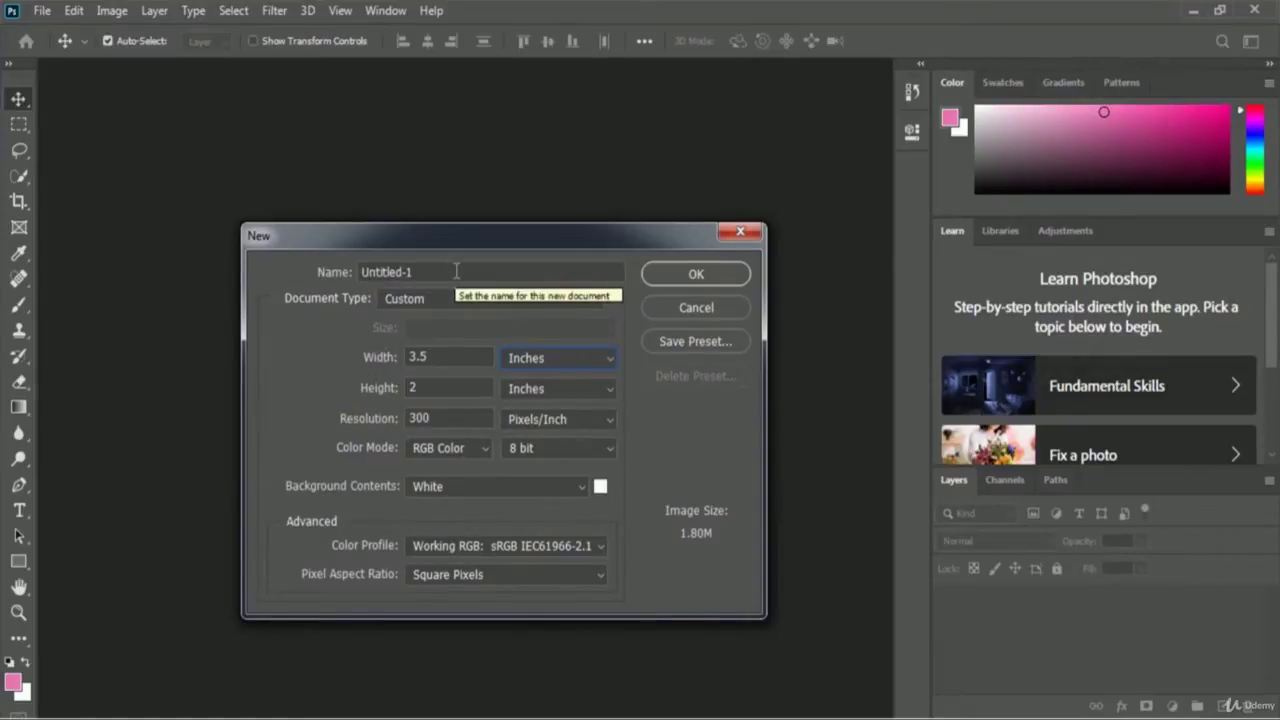
left_click_drag(456, 271, 282, 270)
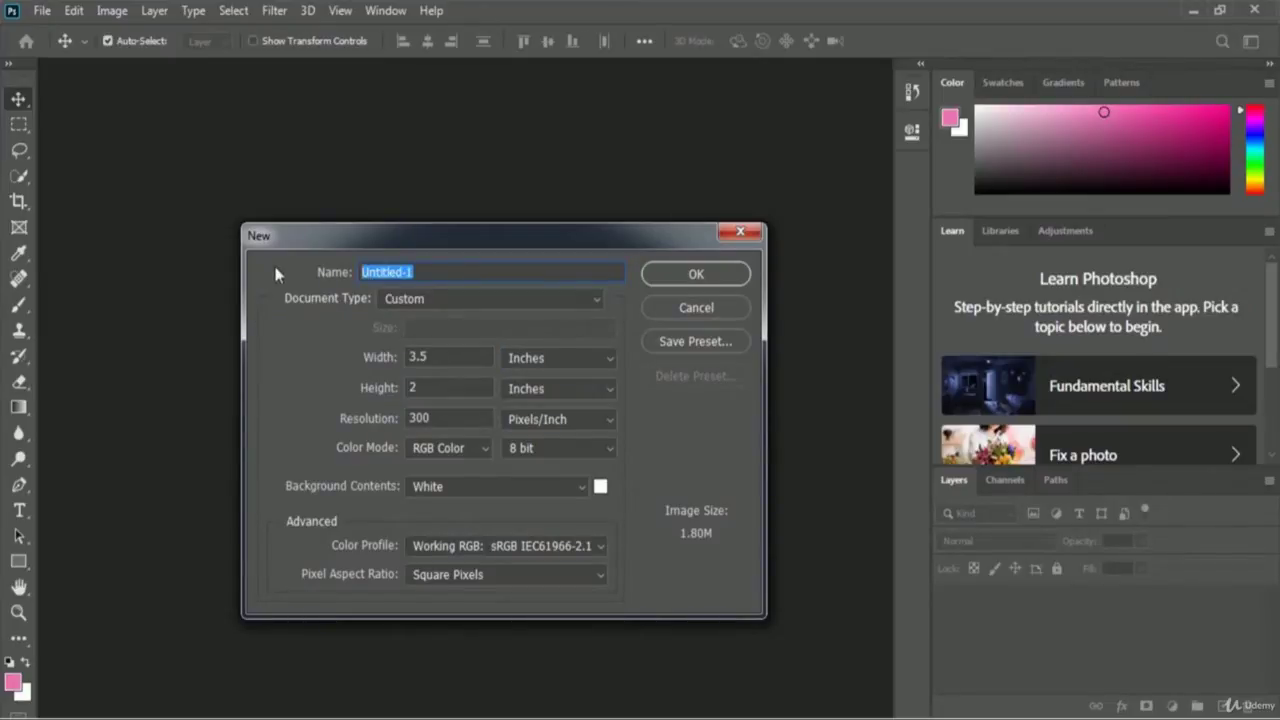
type("Credit Card Des")
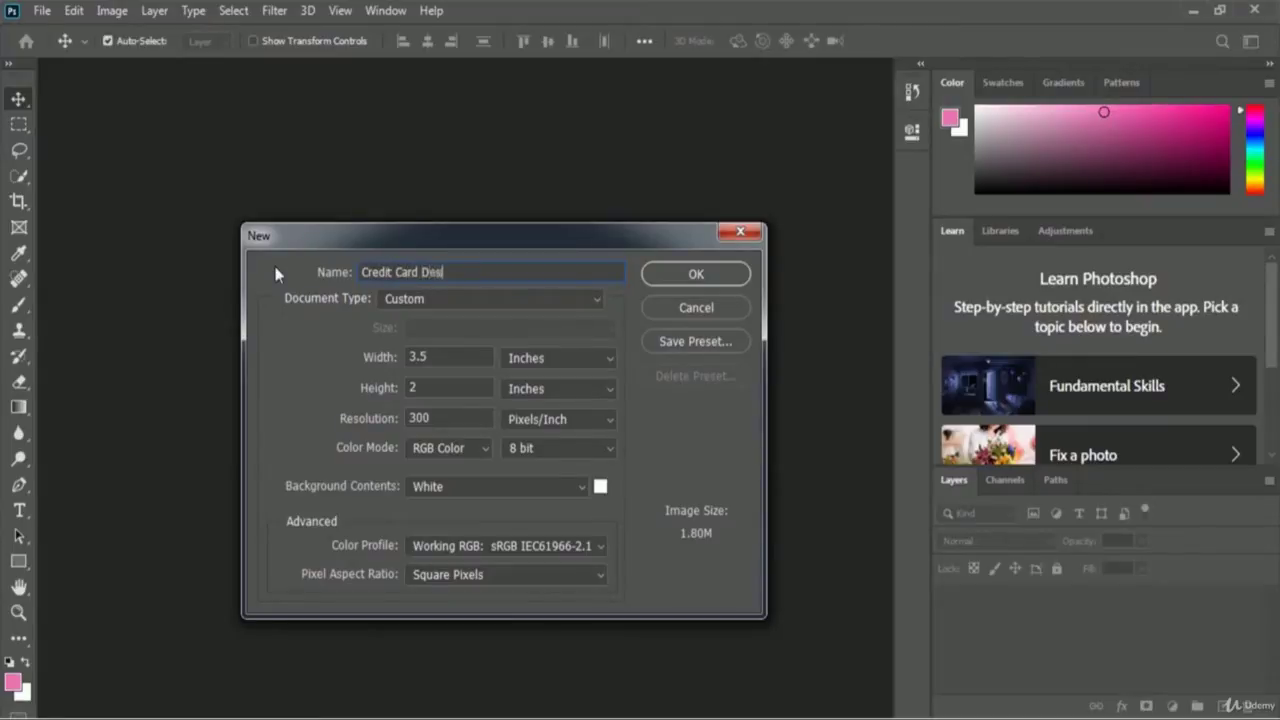
type("ign Business Card")
left_click(729, 278)
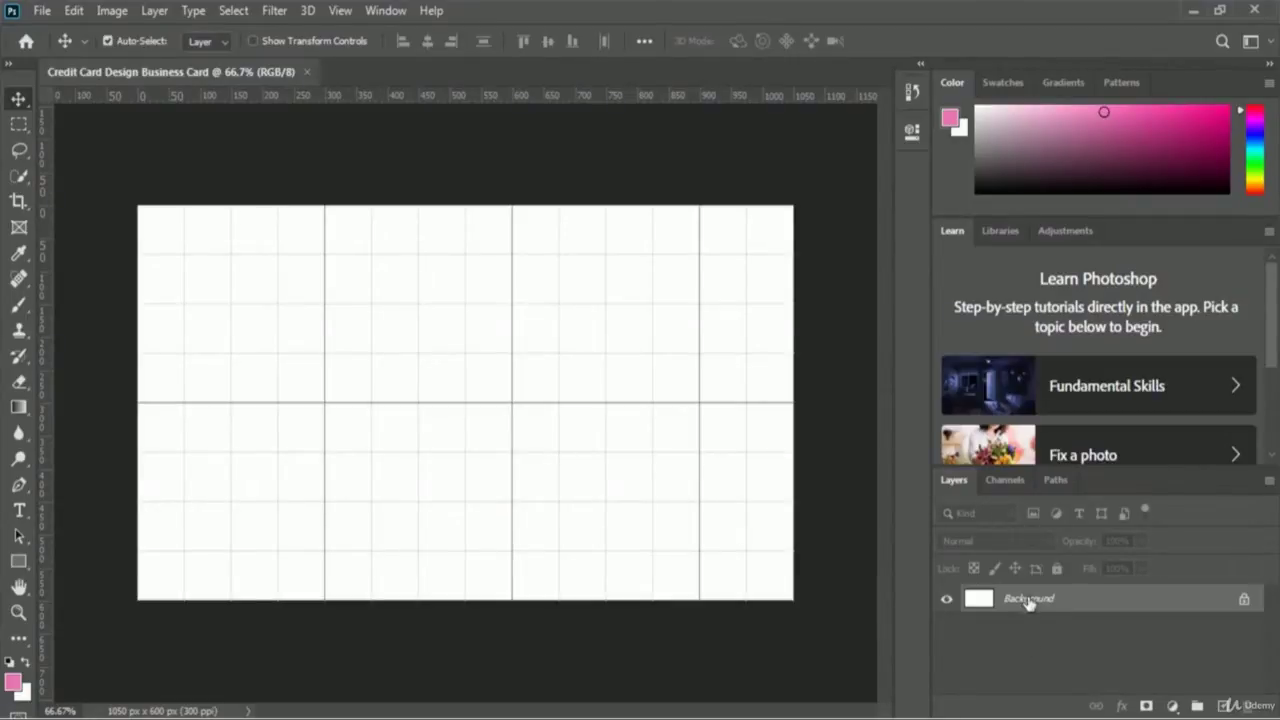
- Convert the locked Background layer into a regular layer named 'White BG'
double_click(1030, 600)
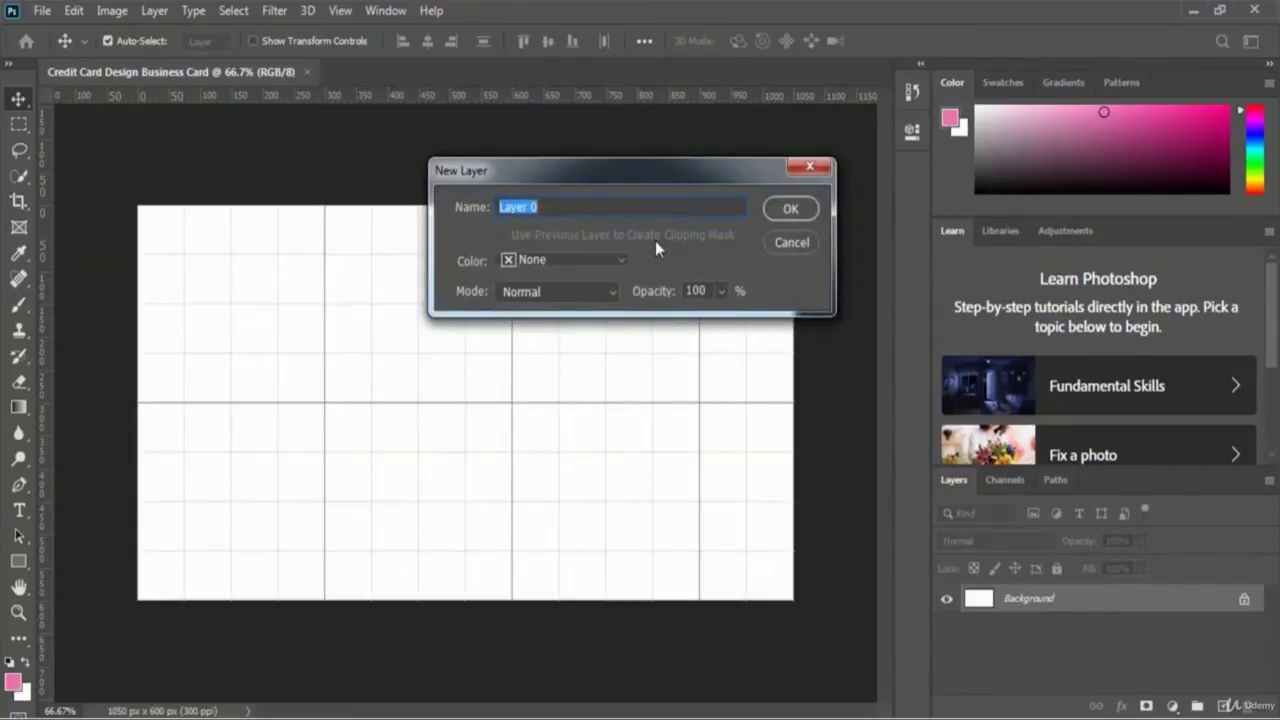
type("White BG")
left_click(790, 209)
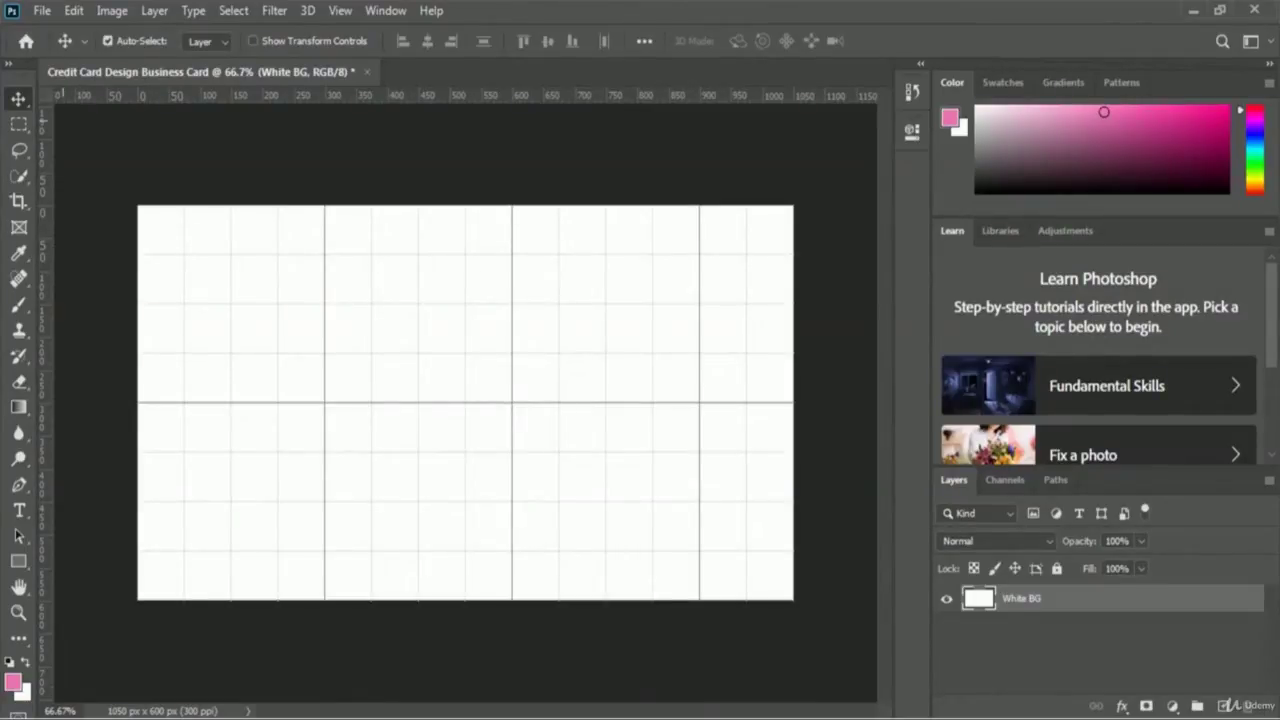
- Place the White Wood image as an embedded layer in the card
left_click(42, 10)
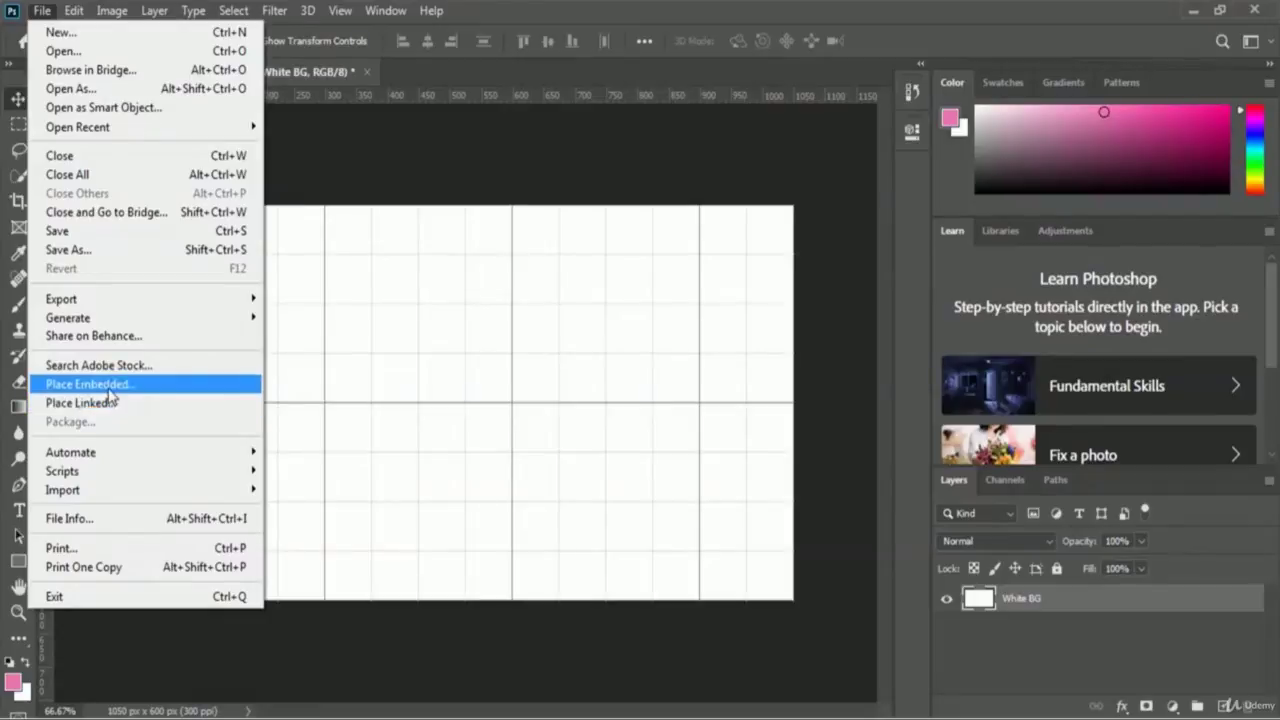
left_click(184, 387)
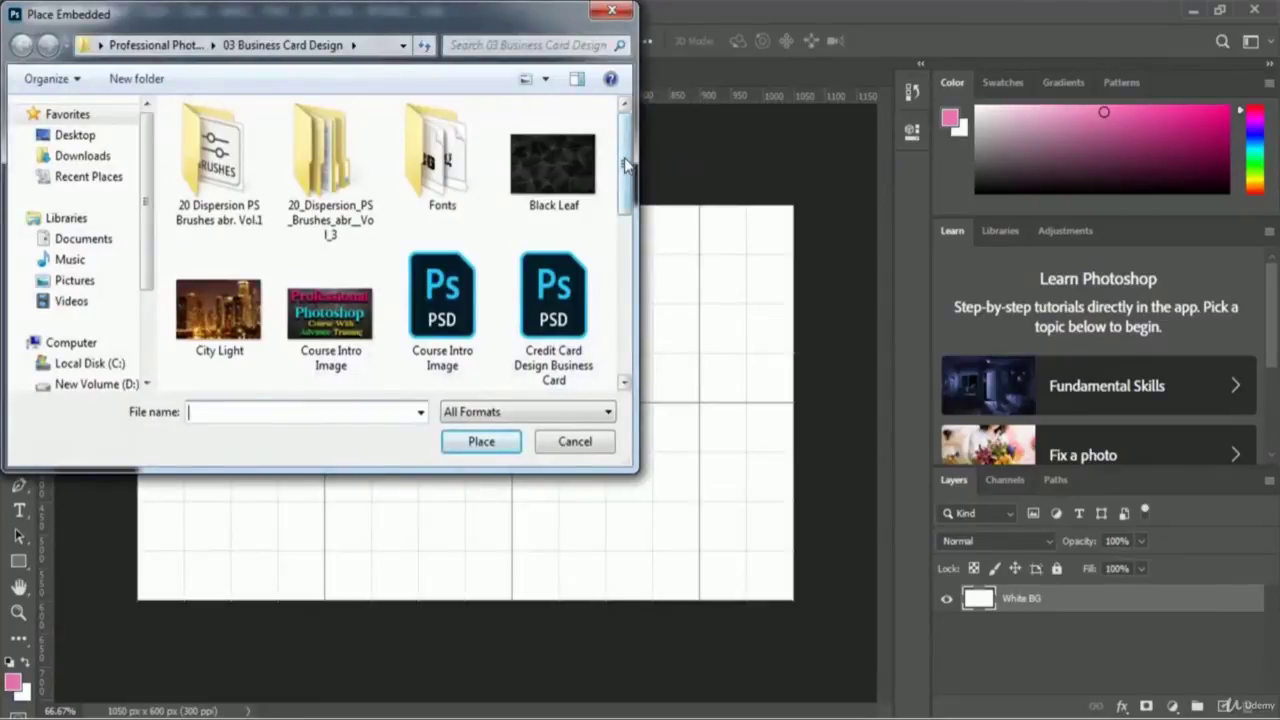
left_click_drag(630, 165, 629, 259)
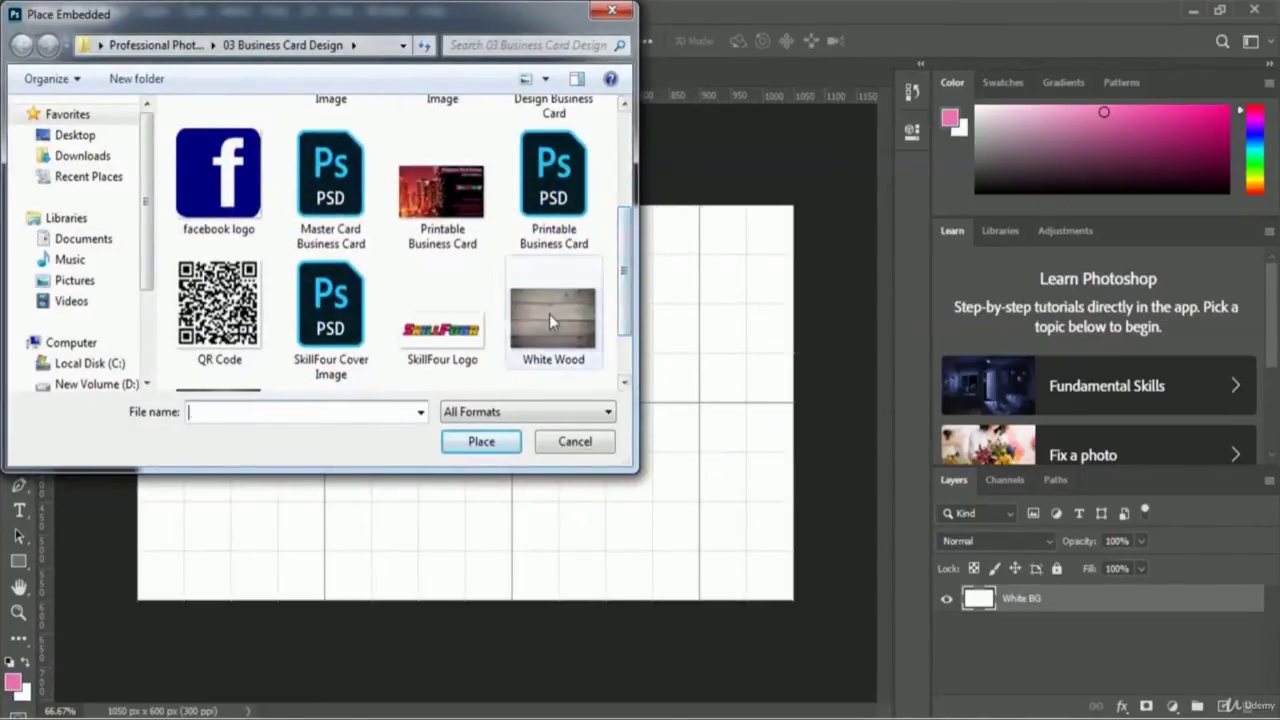
left_click(549, 314)
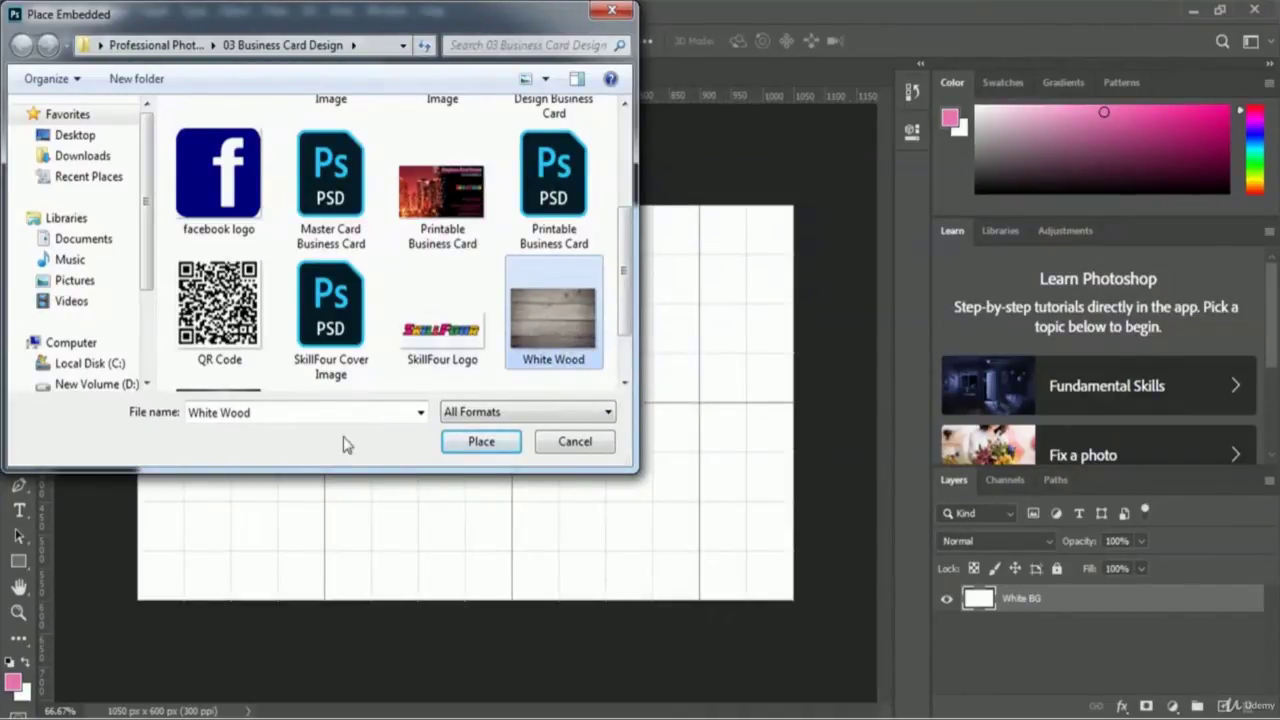
left_click(452, 447)
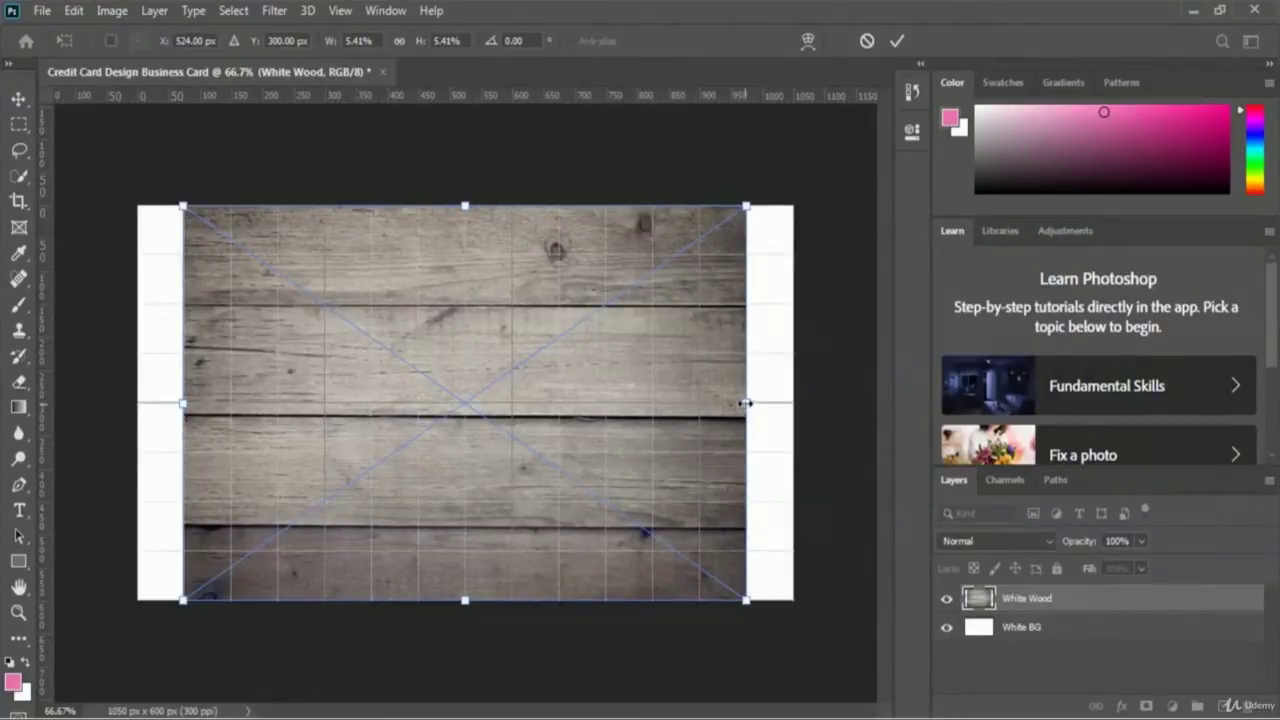
- Stretch the wood image out to the left and right canvas edges and commit it
left_click_drag(745, 403, 790, 398)
left_click_drag(183, 404, 138, 404)
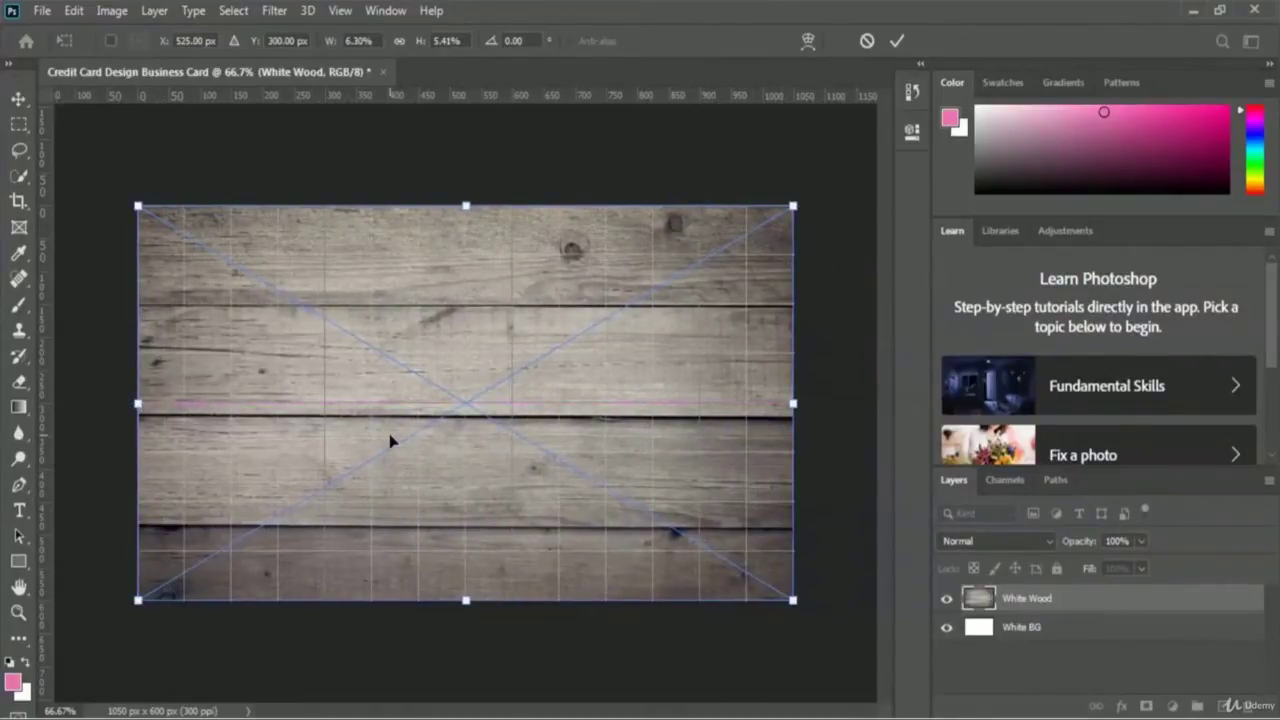
left_click(898, 42)
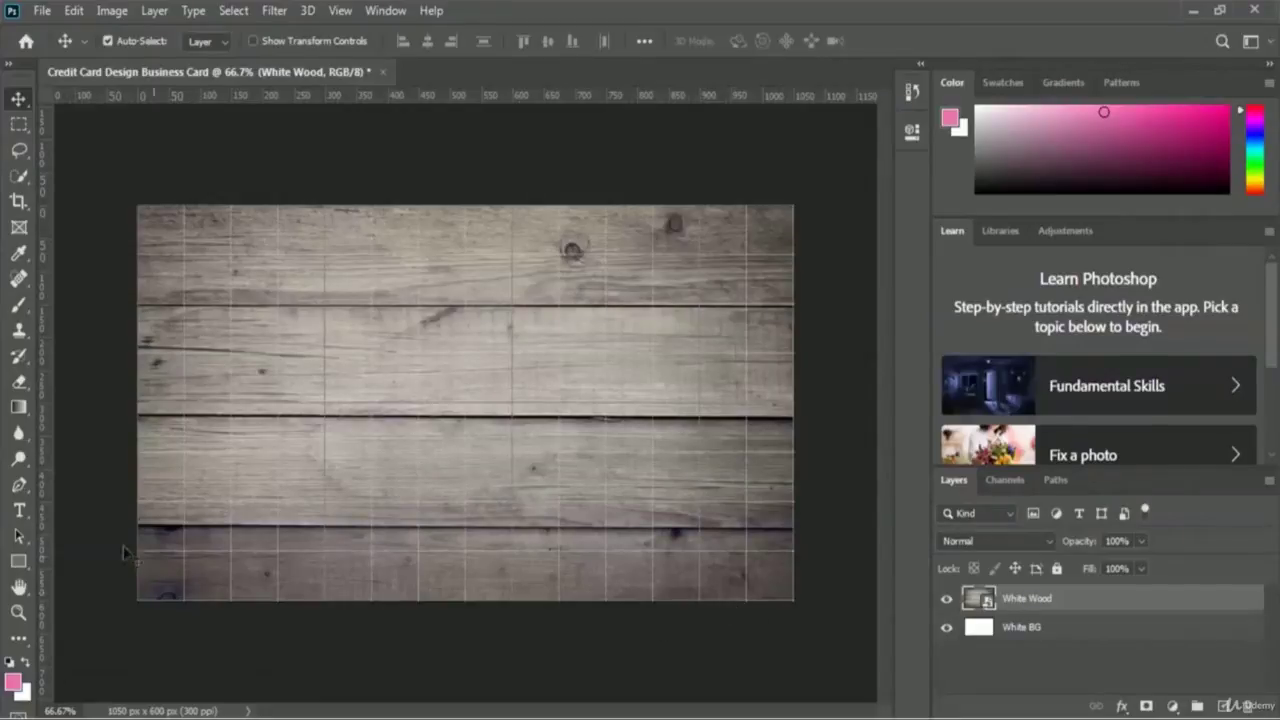
- Draw a black rectangle covering most of the card with 30 px rounded corners
left_click(17, 565)
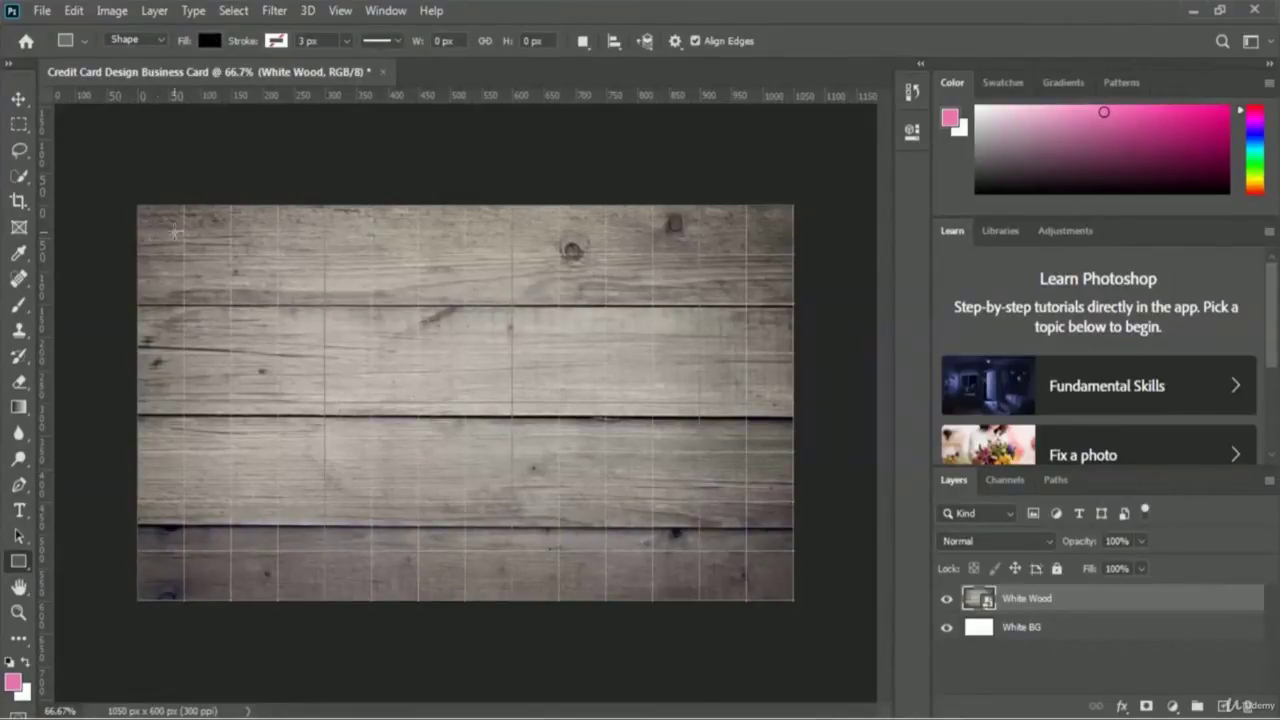
left_click_drag(155, 218, 774, 579)
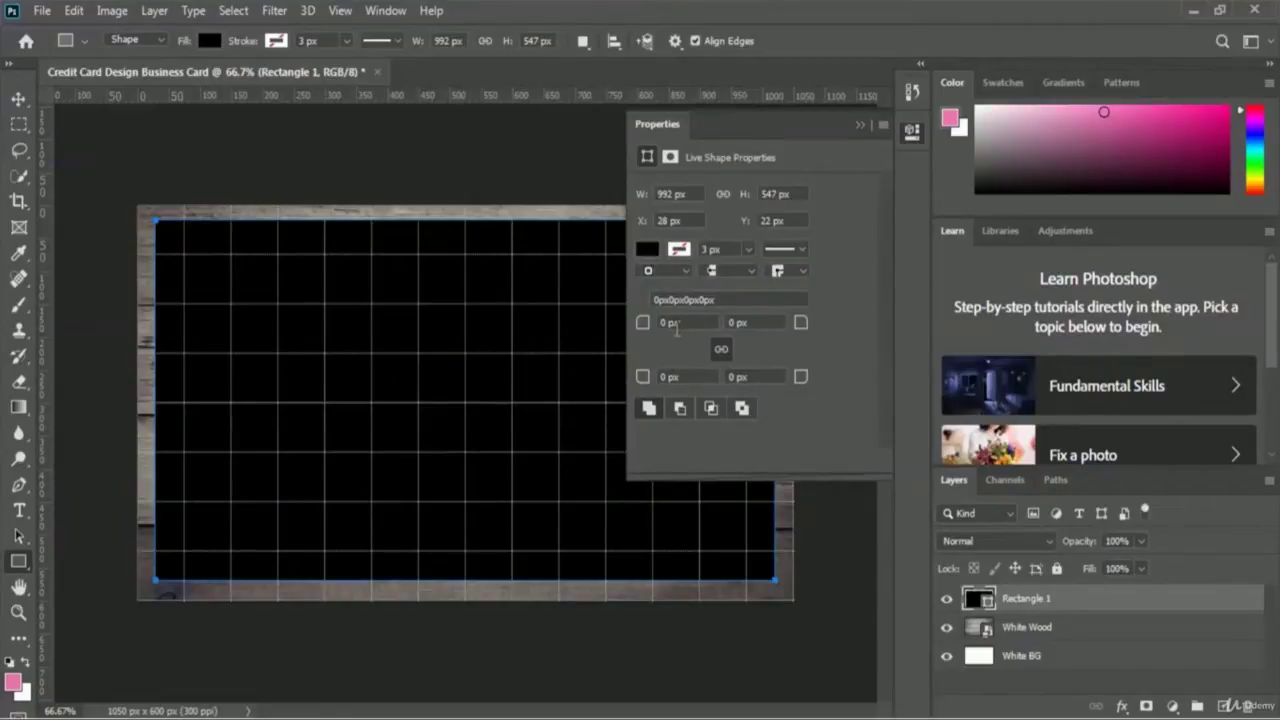
left_click_drag(643, 335, 670, 340)
type("30")
key("Return")
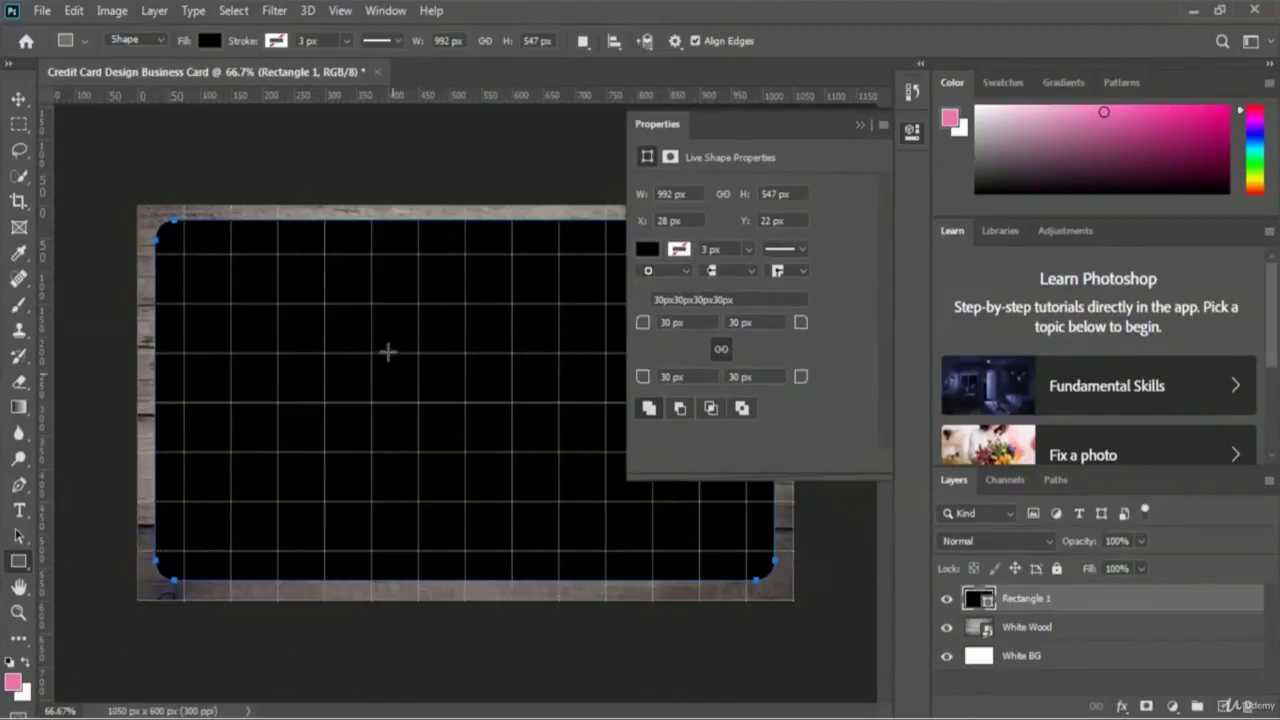
left_click(859, 125)
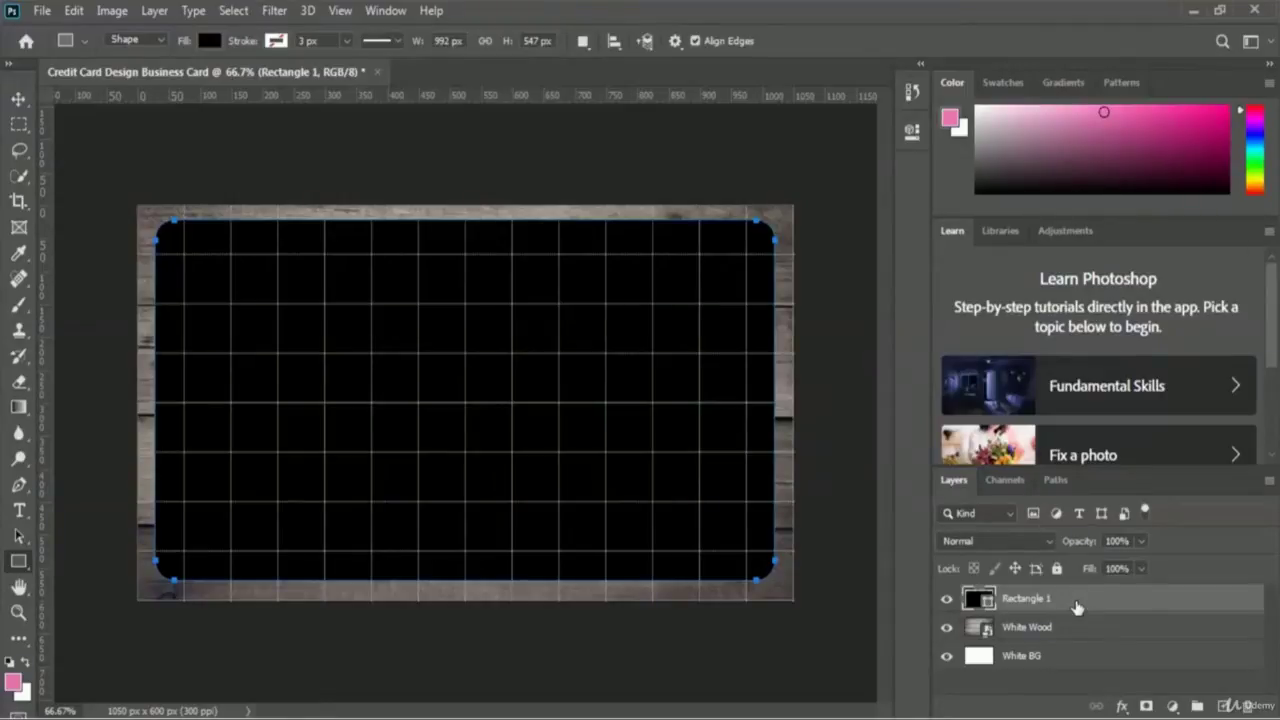
- Rename the rectangle layer to 'Card Shape Black'
double_click(1024, 599)
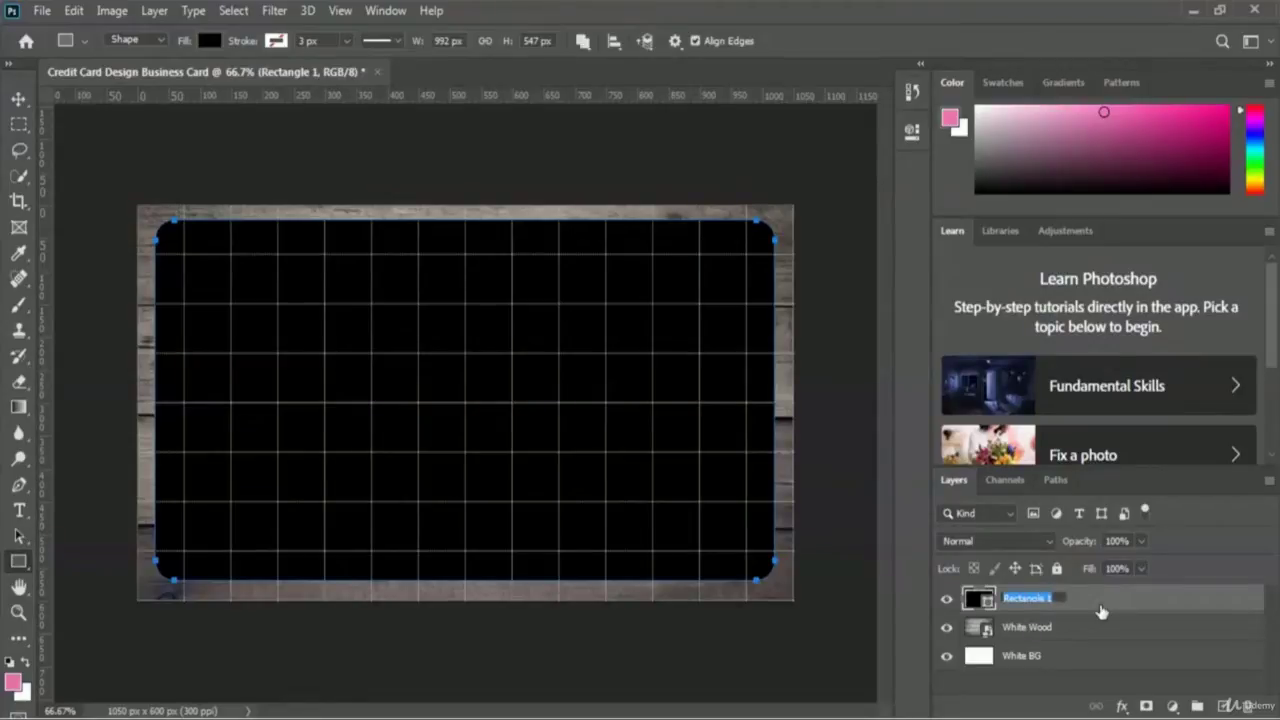
type("Card Shape Black")
key("Return")
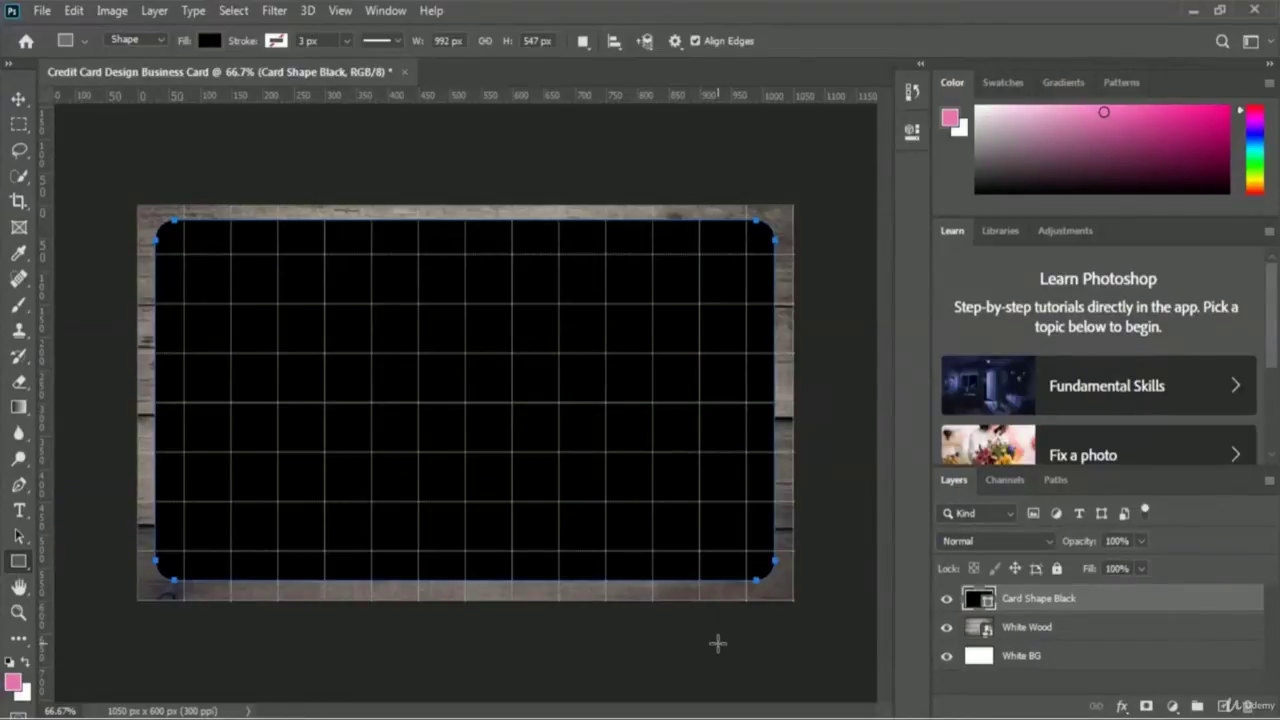
- Place the Black Leaf image as an embedded layer over the card
left_click(42, 12)
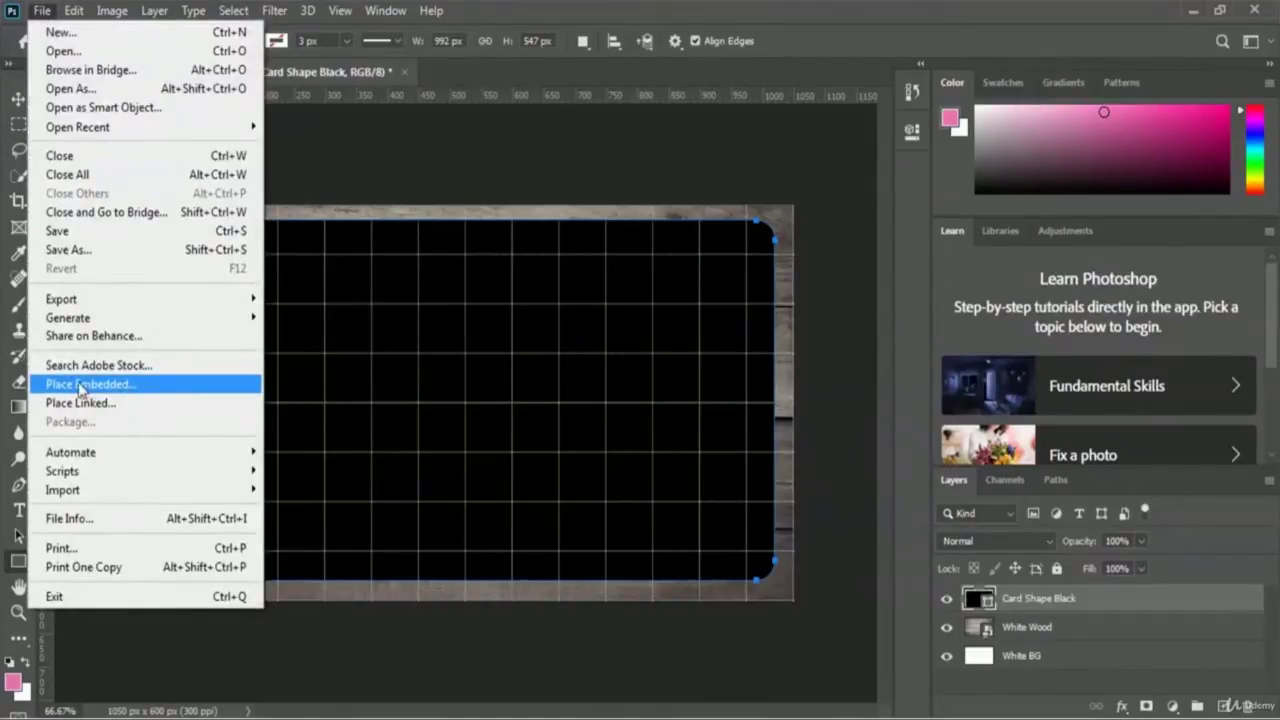
left_click(190, 390)
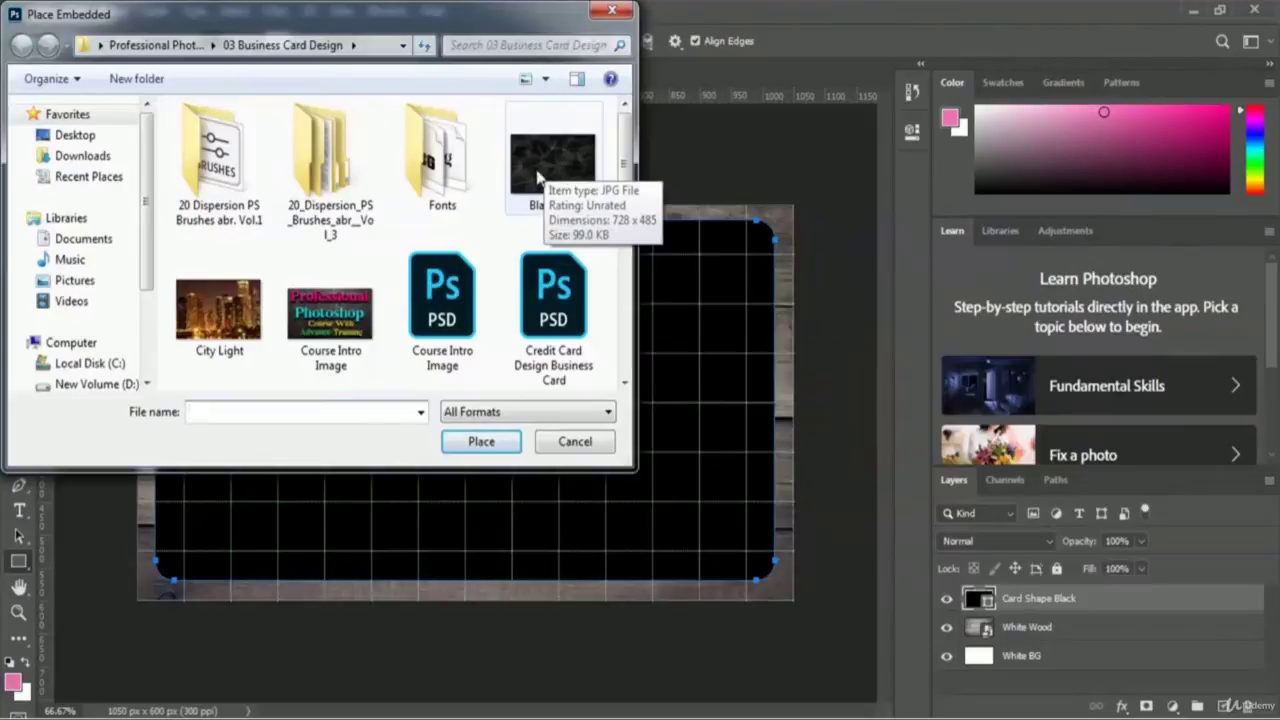
left_click(545, 175)
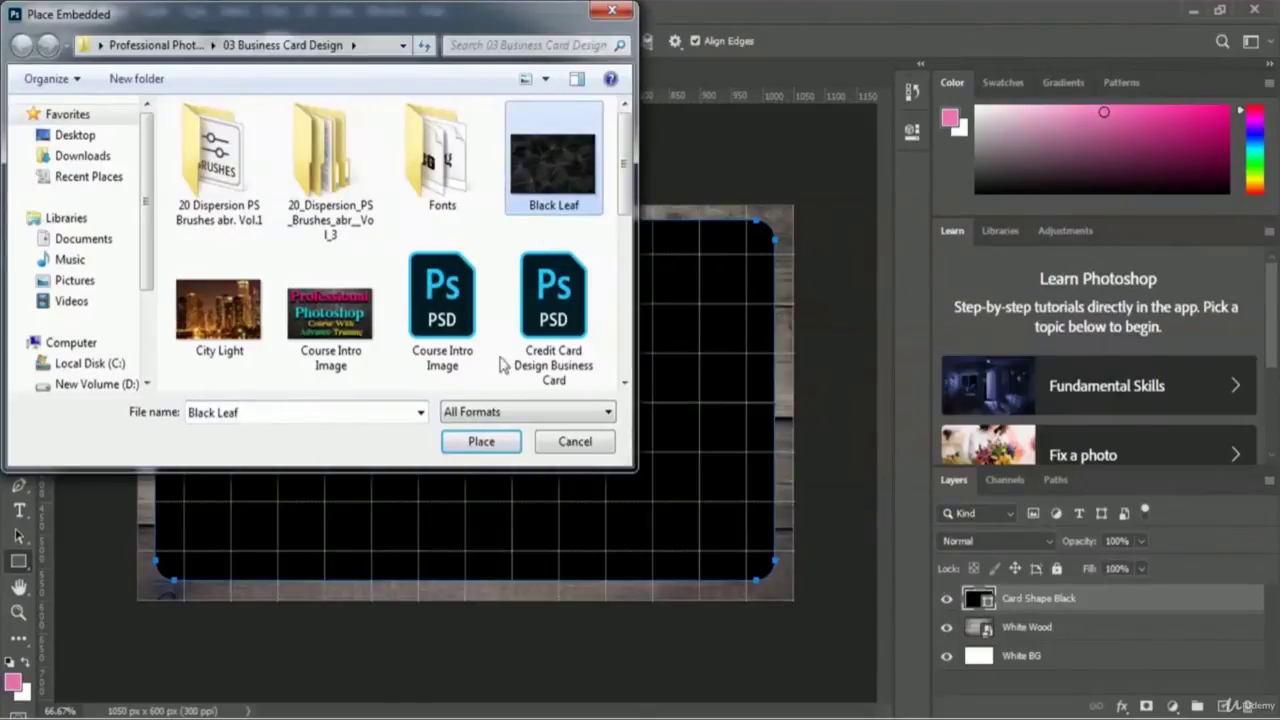
left_click(478, 442)
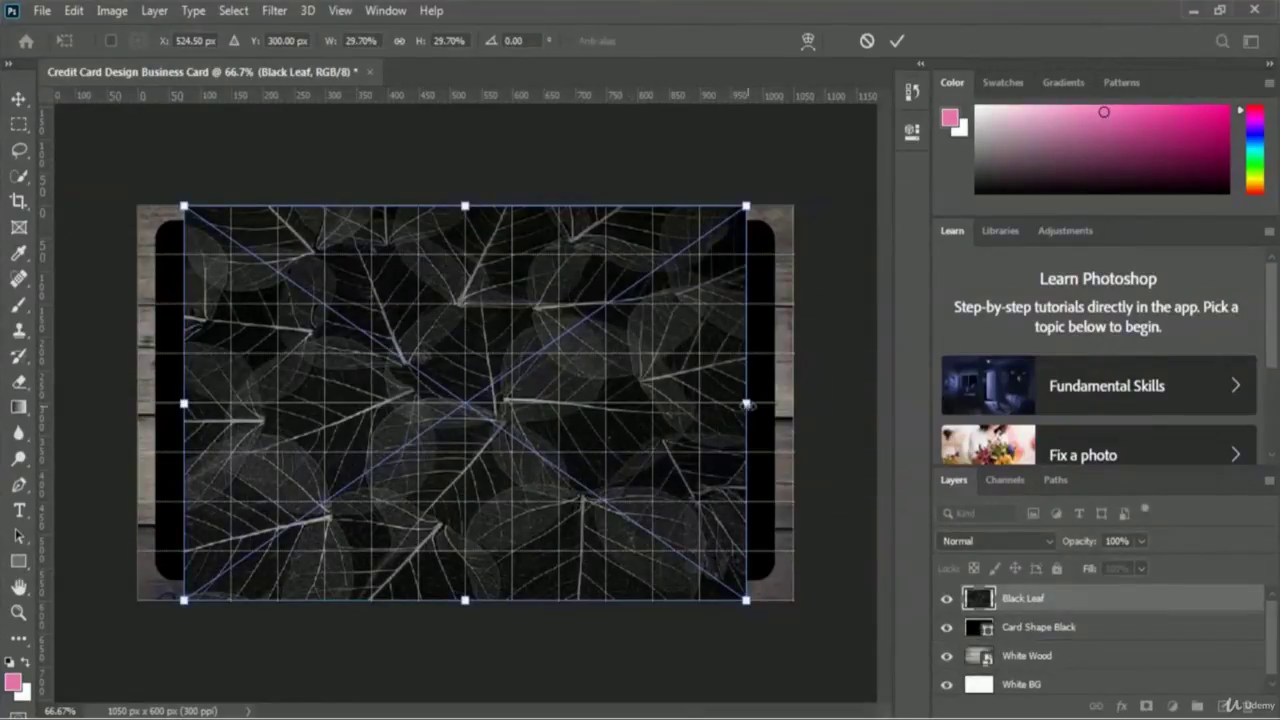
- Stretch the leaf image to the card's left and right edges and commit it
left_click_drag(746, 404, 792, 402)
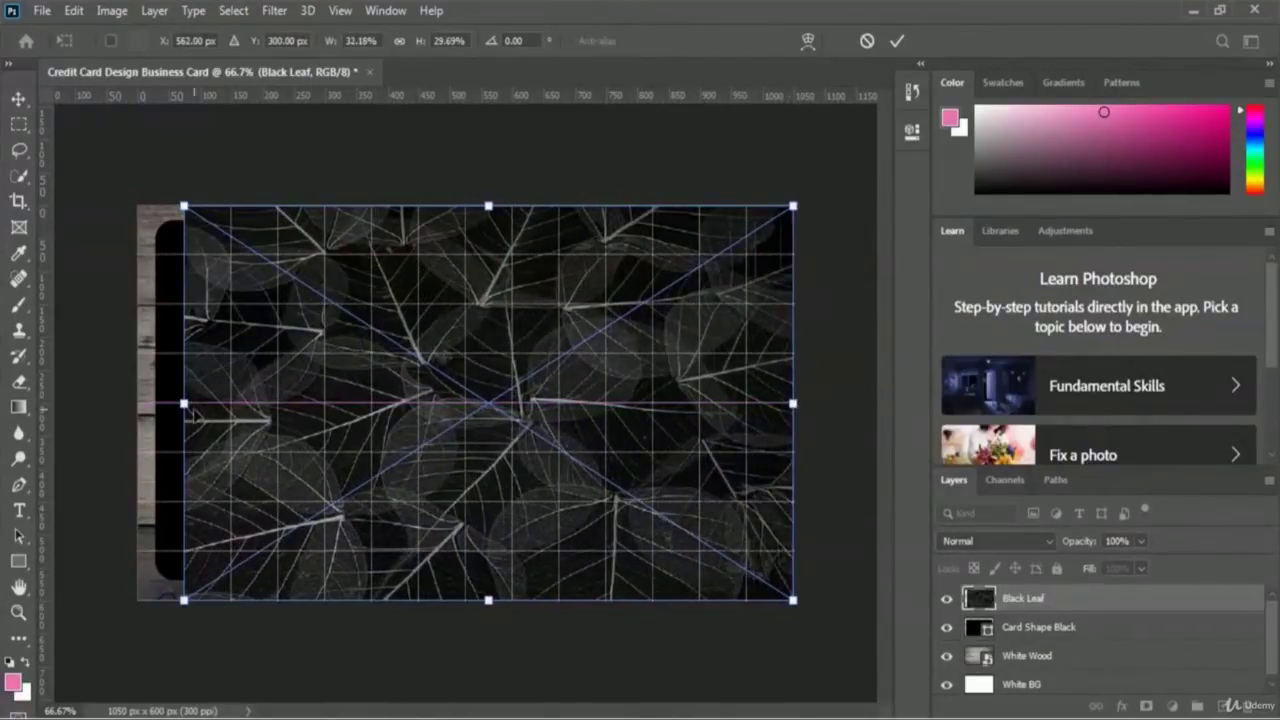
left_click_drag(184, 404, 138, 404)
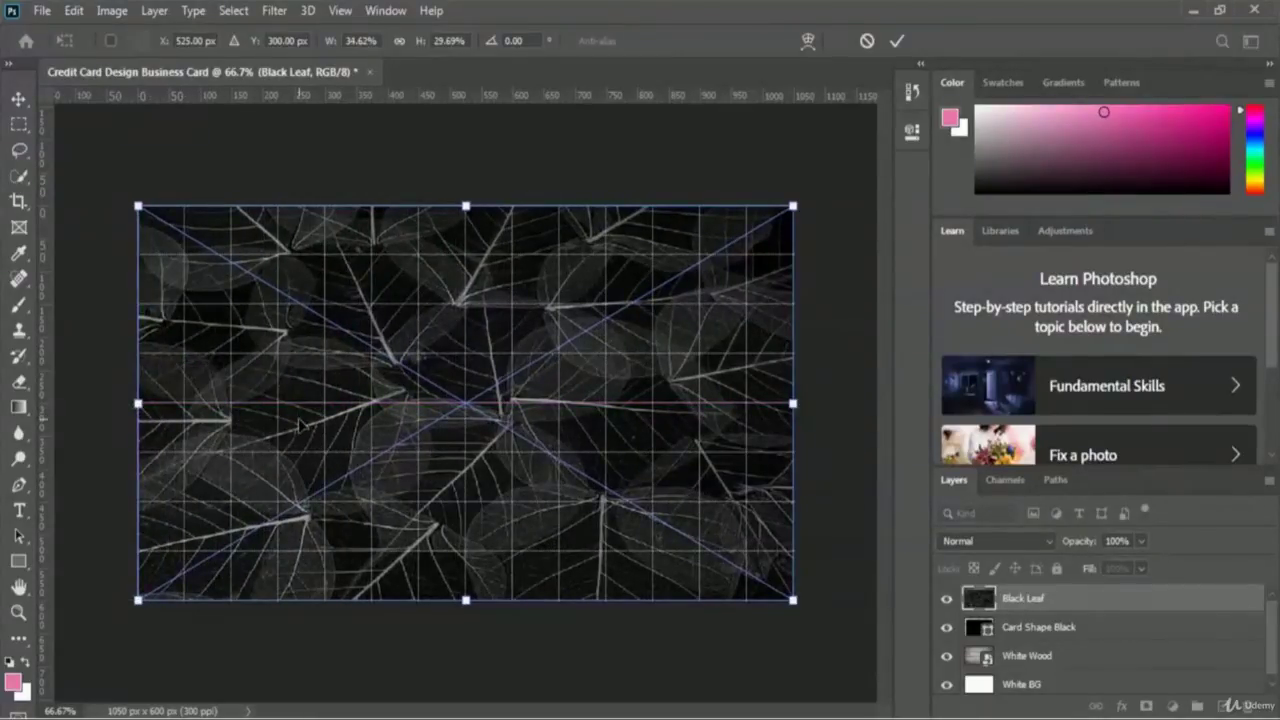
left_click(897, 40)
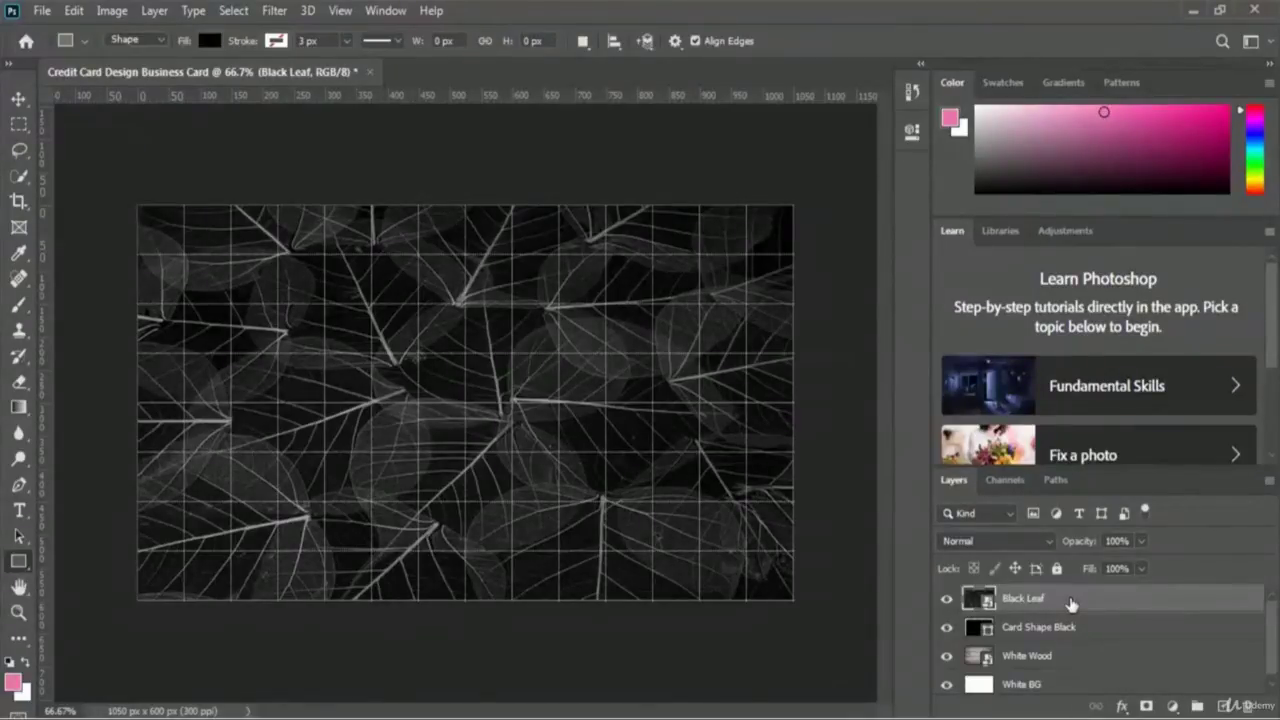
- Make the Black Leaf layer a clipping mask on Card Shape Black
right_click(1070, 604)
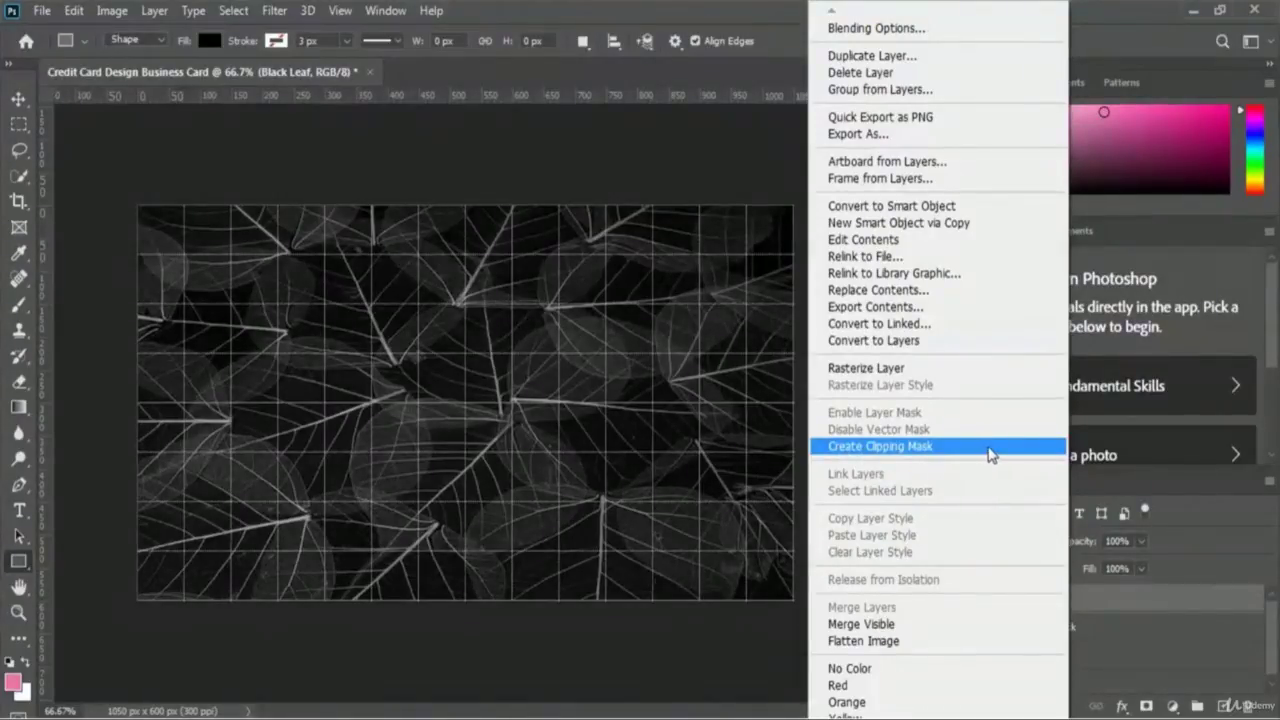
left_click(990, 455)
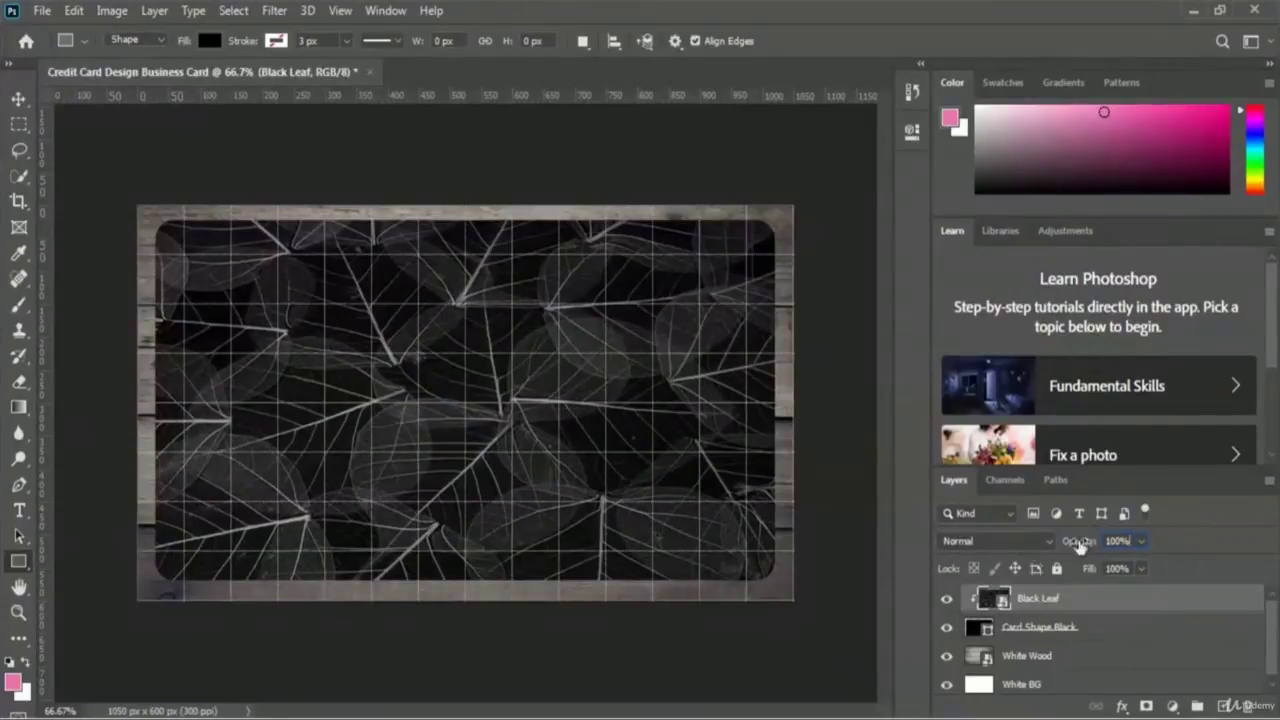
- Set the Black Leaf layer's opacity to 85%
left_click(1142, 542)
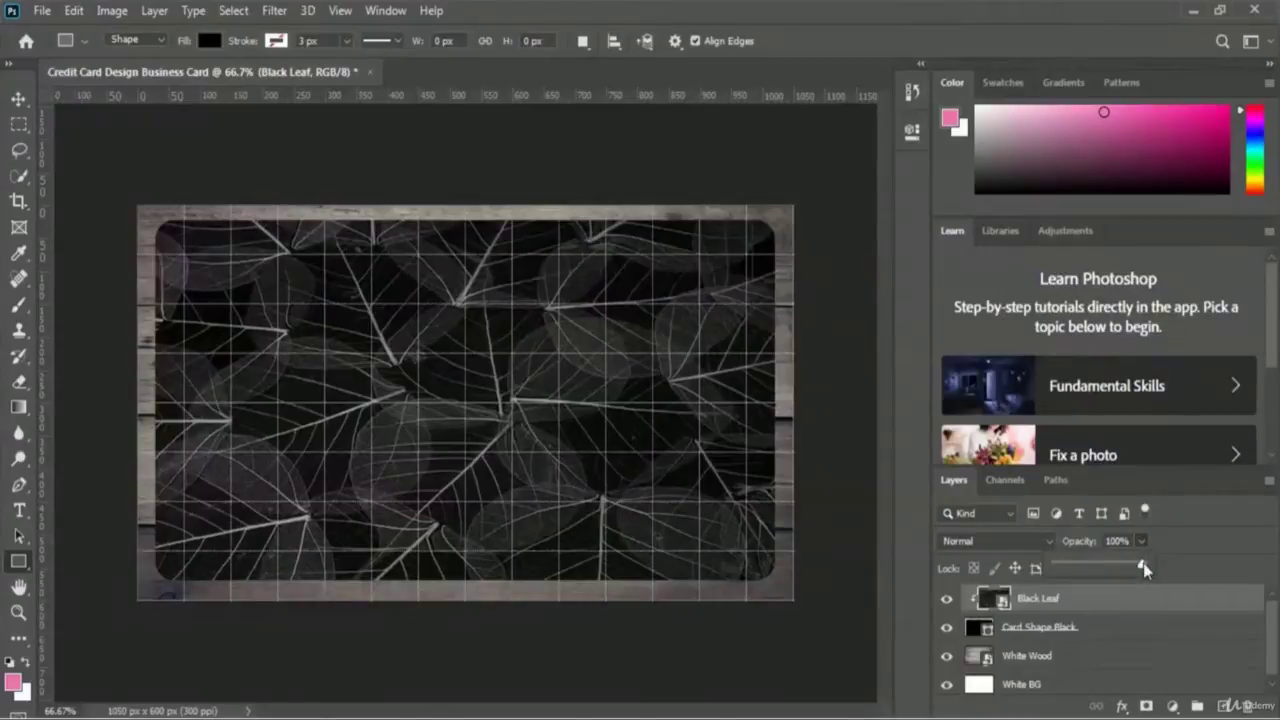
left_click_drag(1144, 567, 1137, 569)
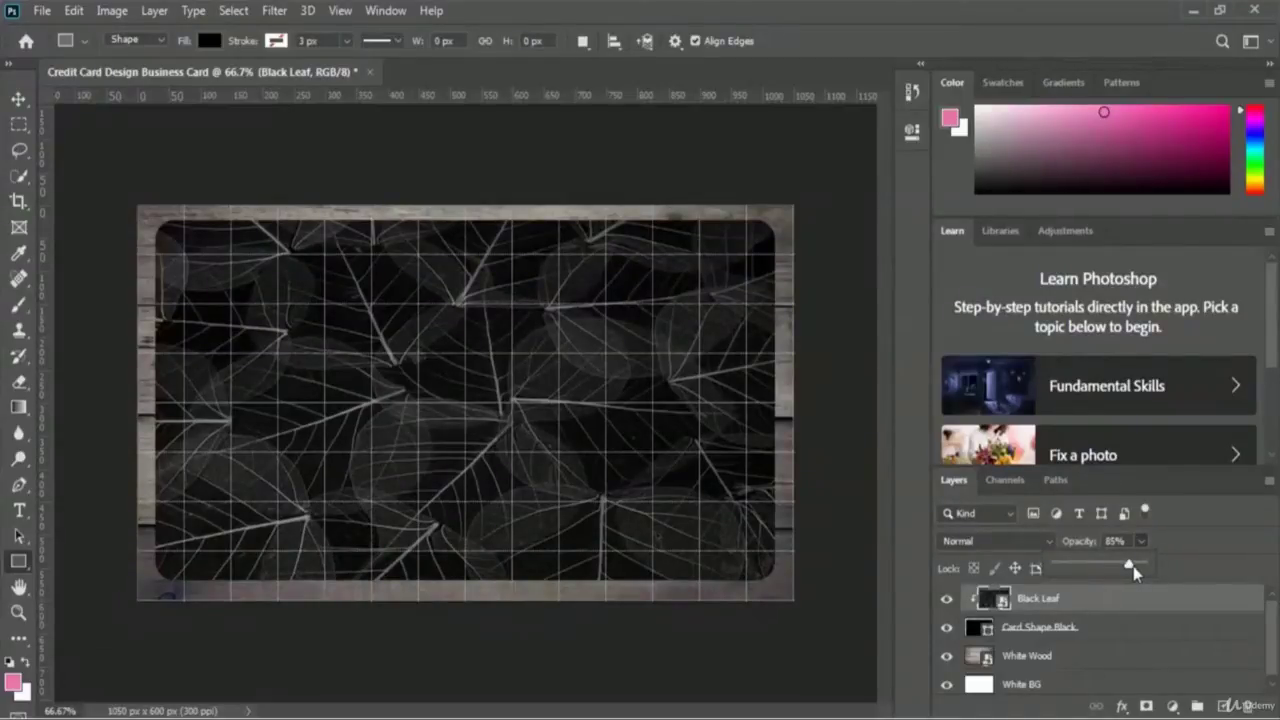
left_click(1195, 538)
- Convert Card Shape Black and Black Leaf together into one smart object
left_click(1118, 636, "shift")
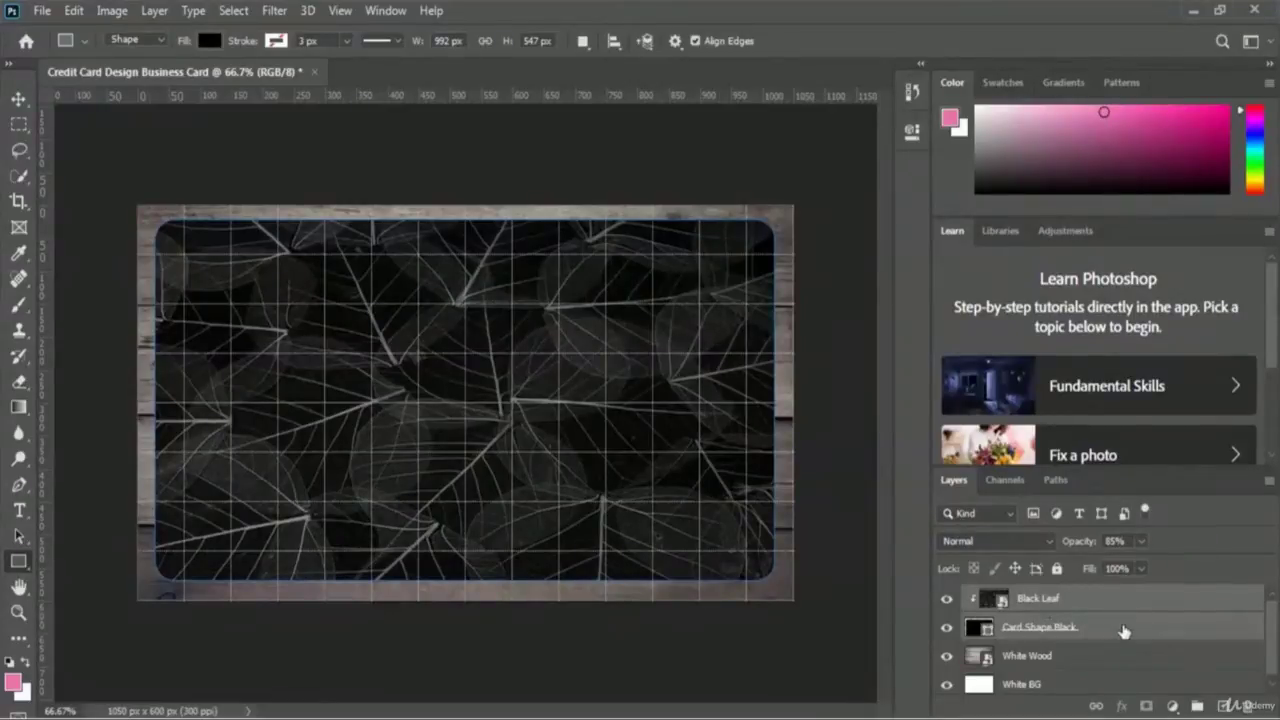
right_click(1124, 631)
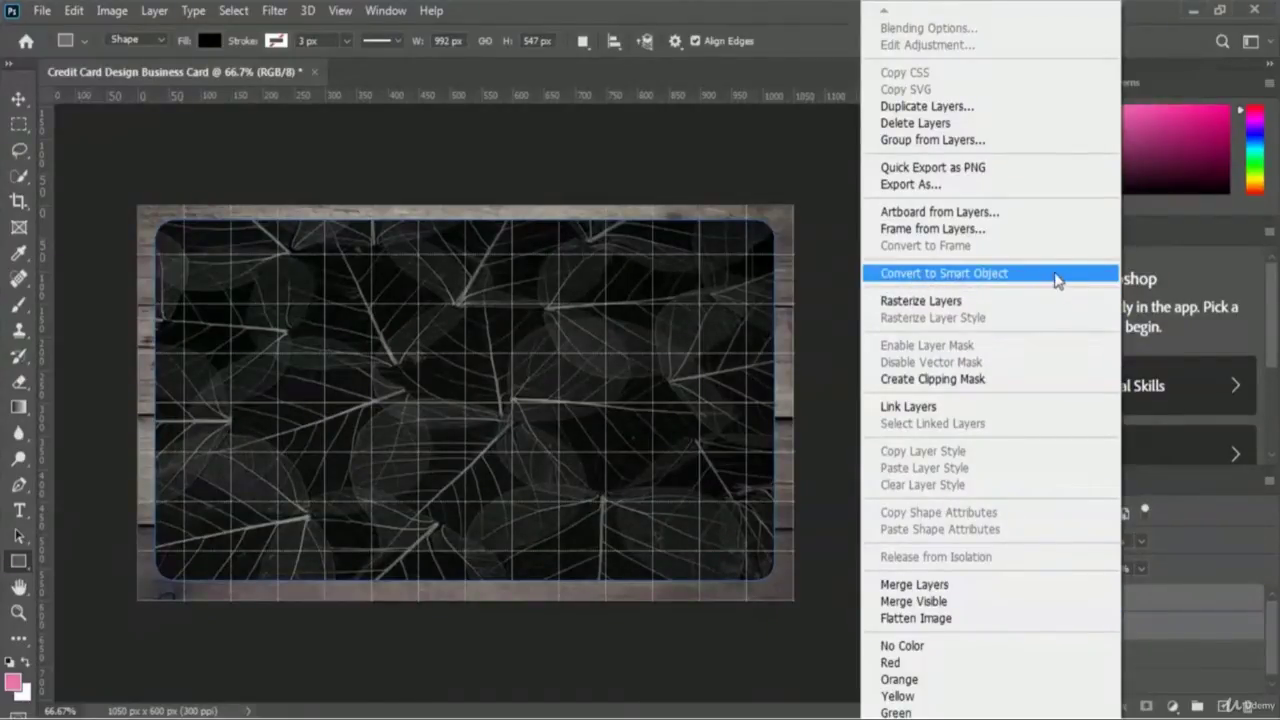
left_click(1057, 279)
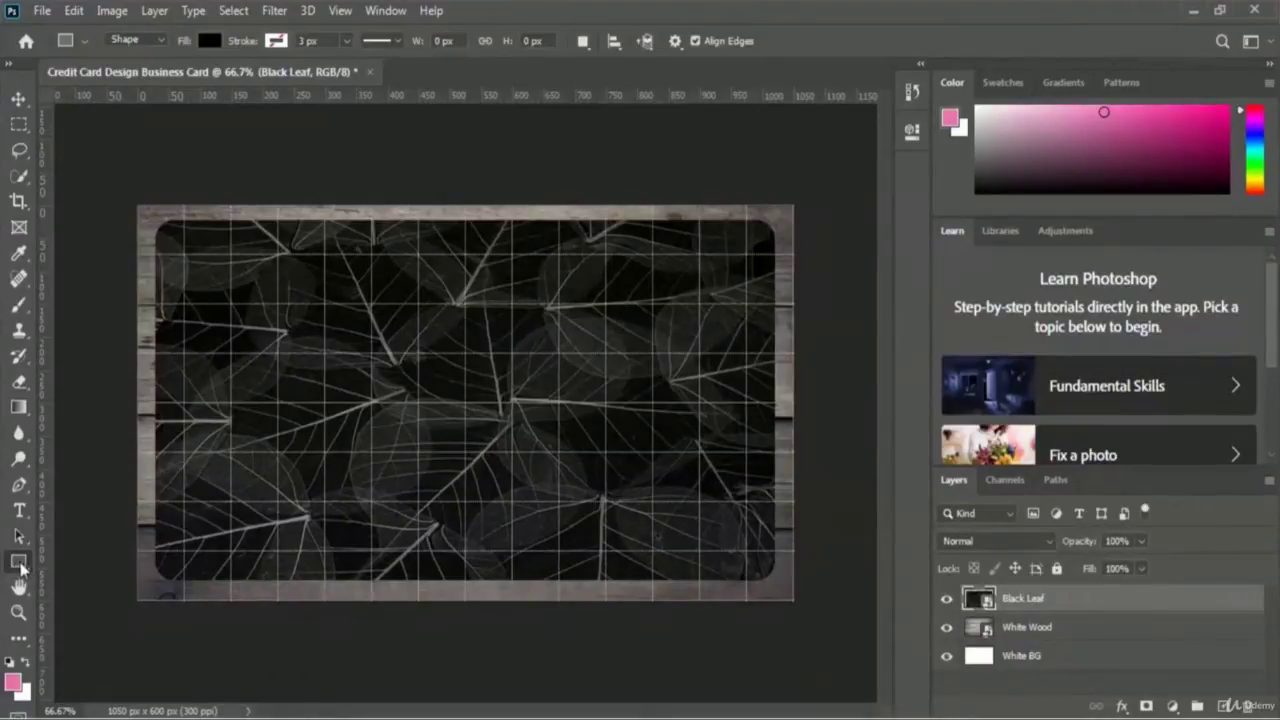
- Switch to the Ellipse tool and set its shape fill to pure red ff0000
right_click(15, 565)
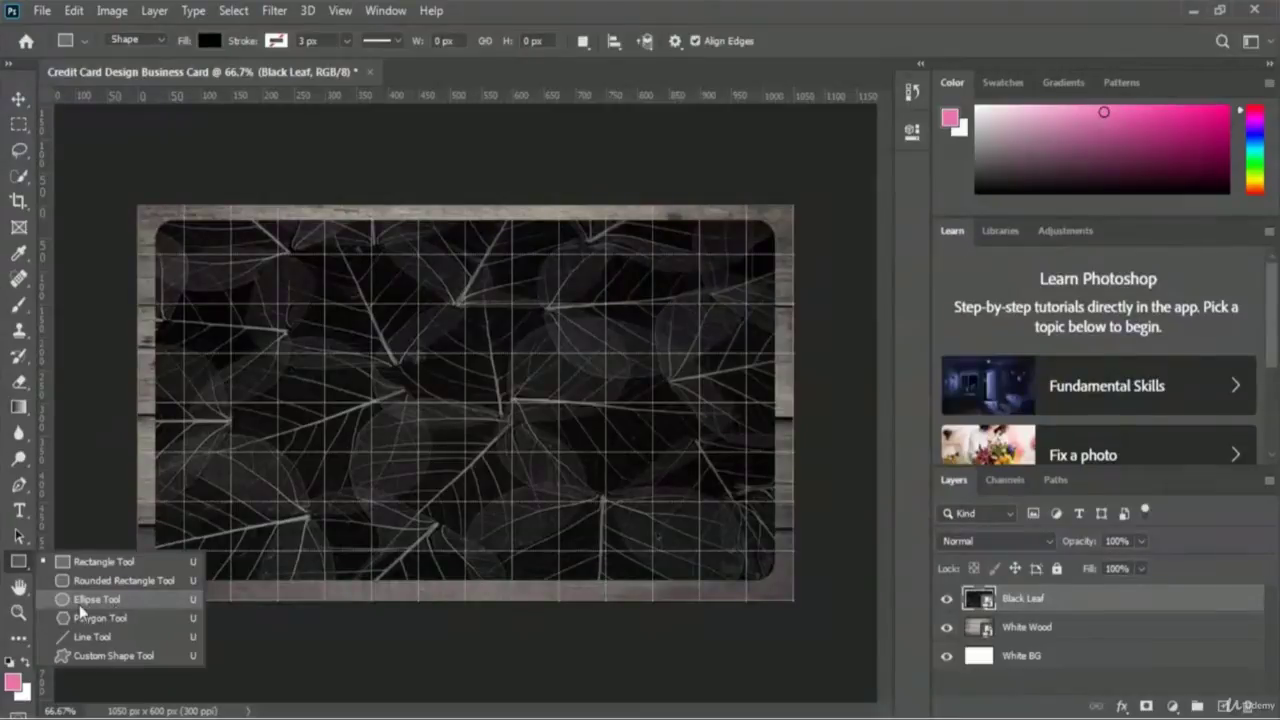
left_click(93, 602)
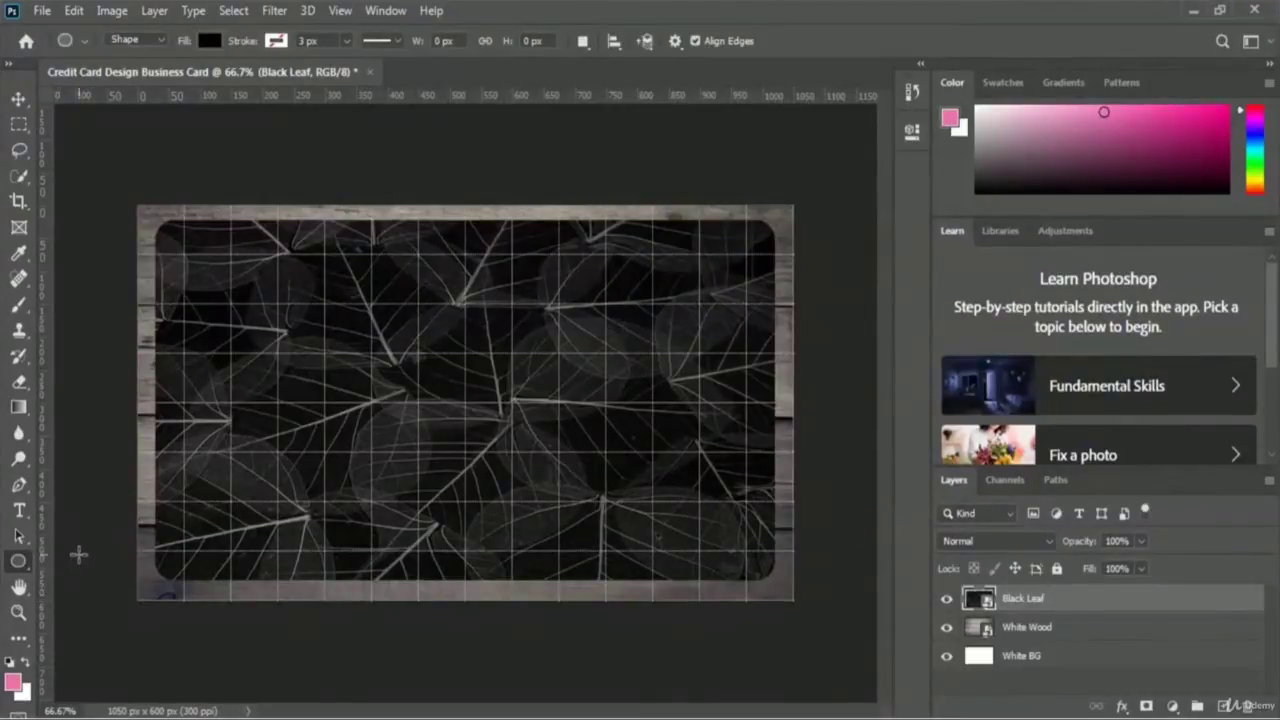
left_click(210, 42)
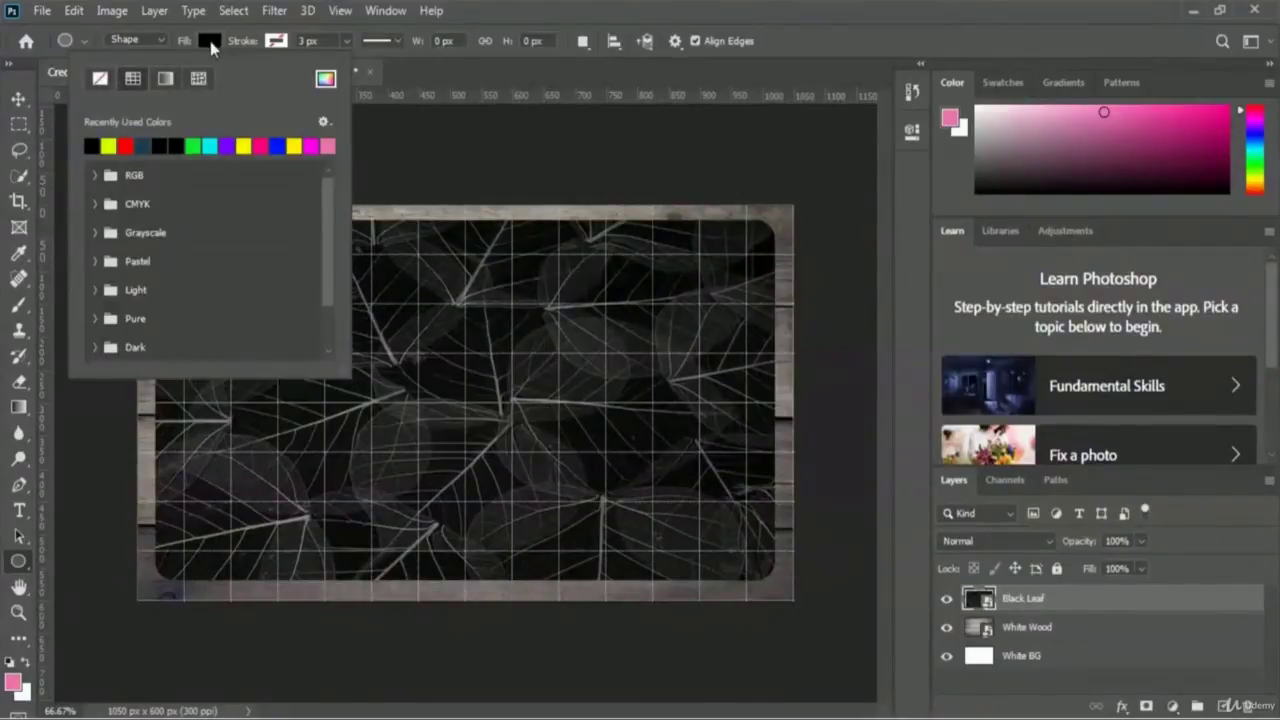
left_click(326, 79)
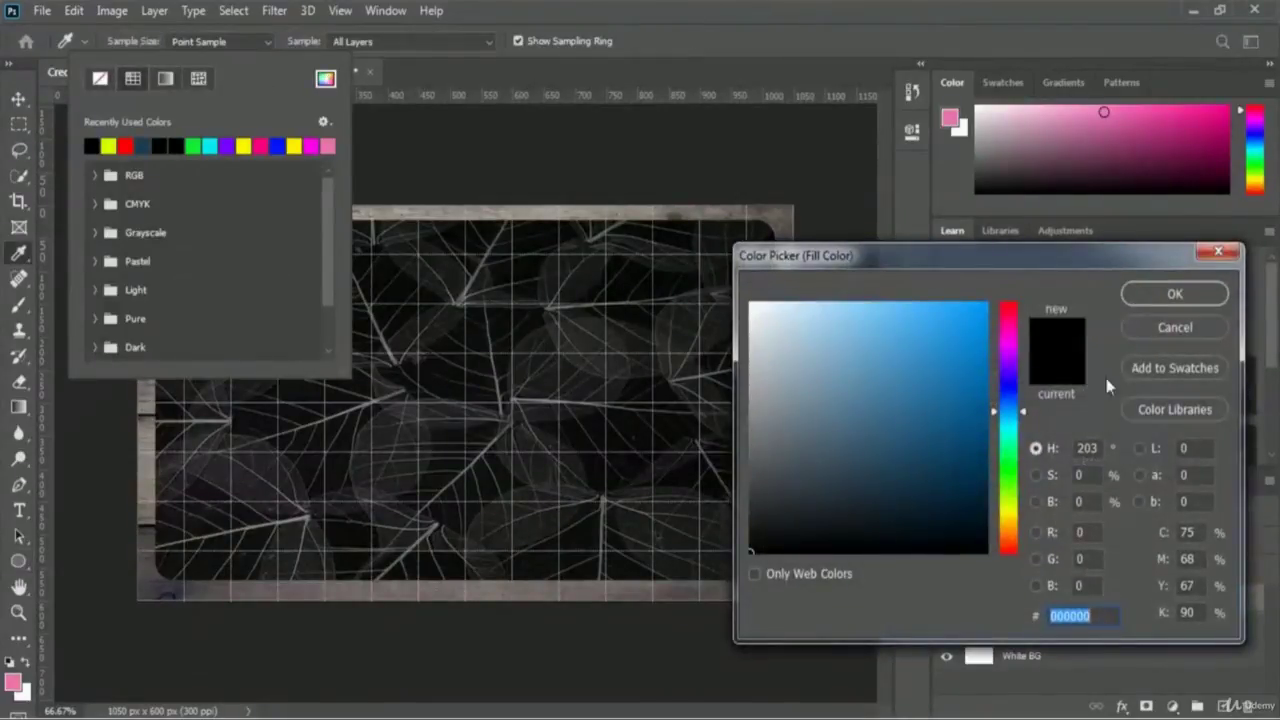
left_click(1011, 310)
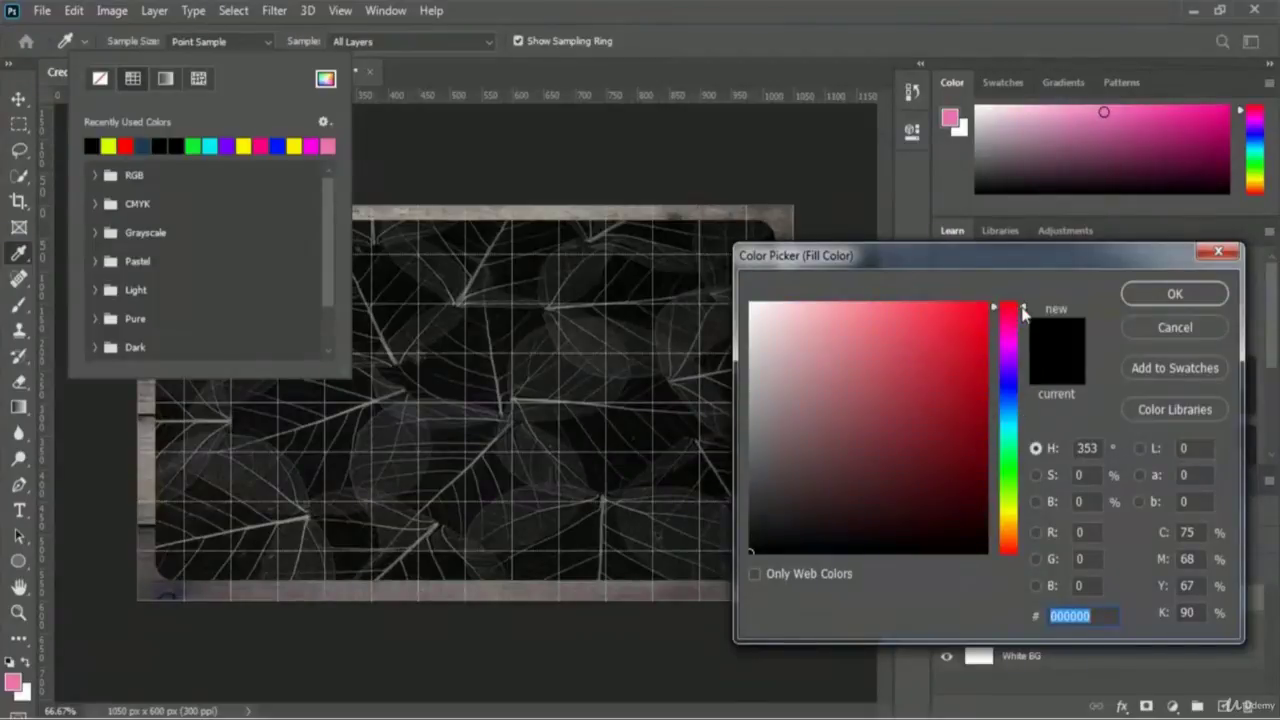
left_click_drag(1013, 312, 1035, 276)
left_click(989, 304)
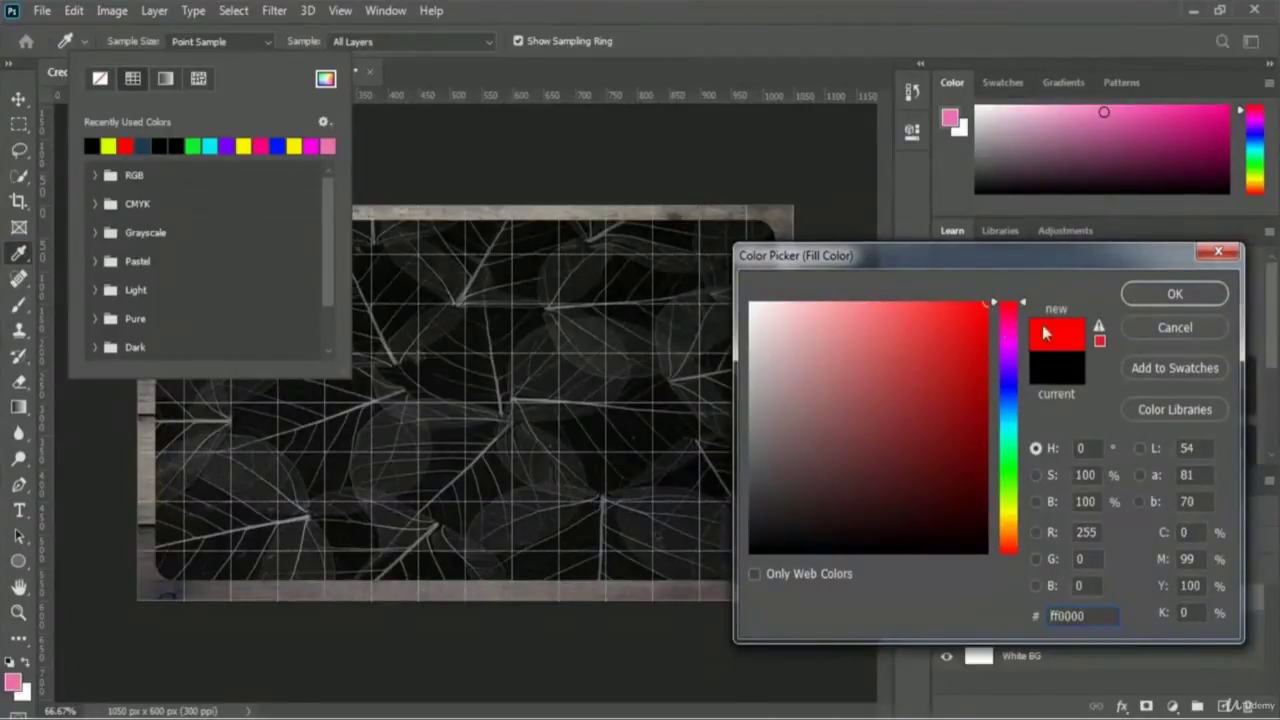
left_click(1175, 294)
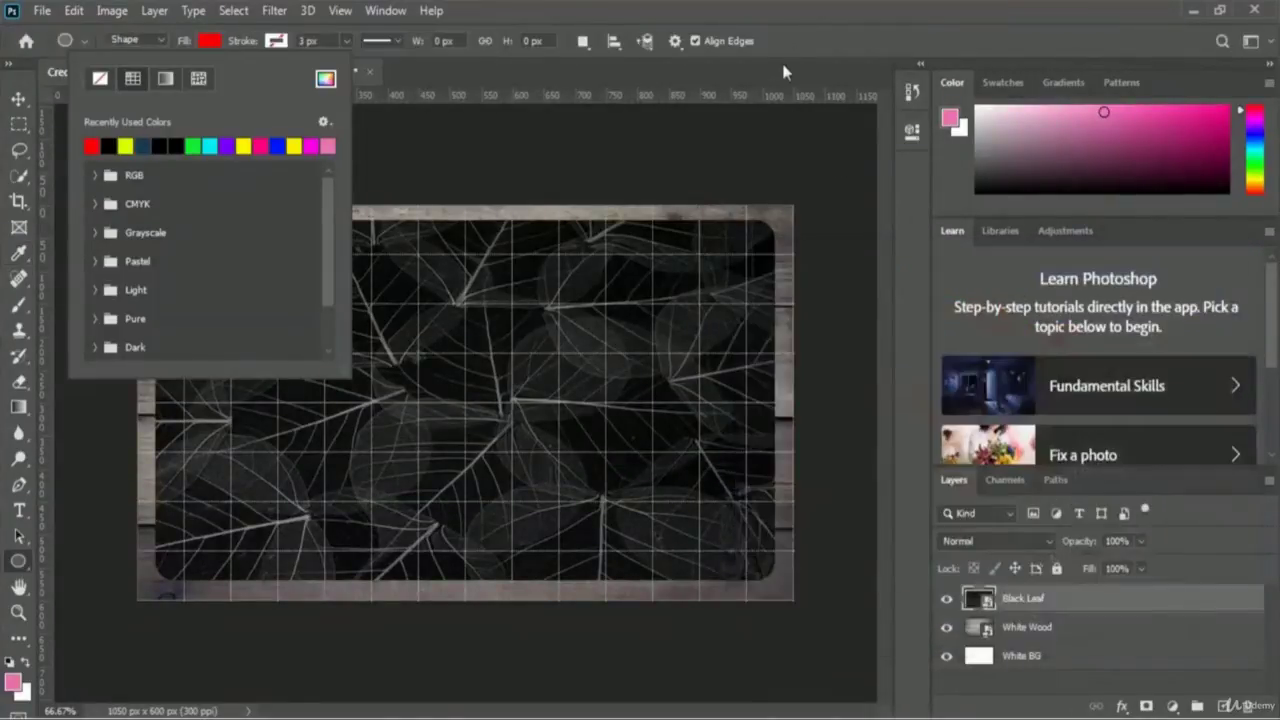
left_click(794, 45)
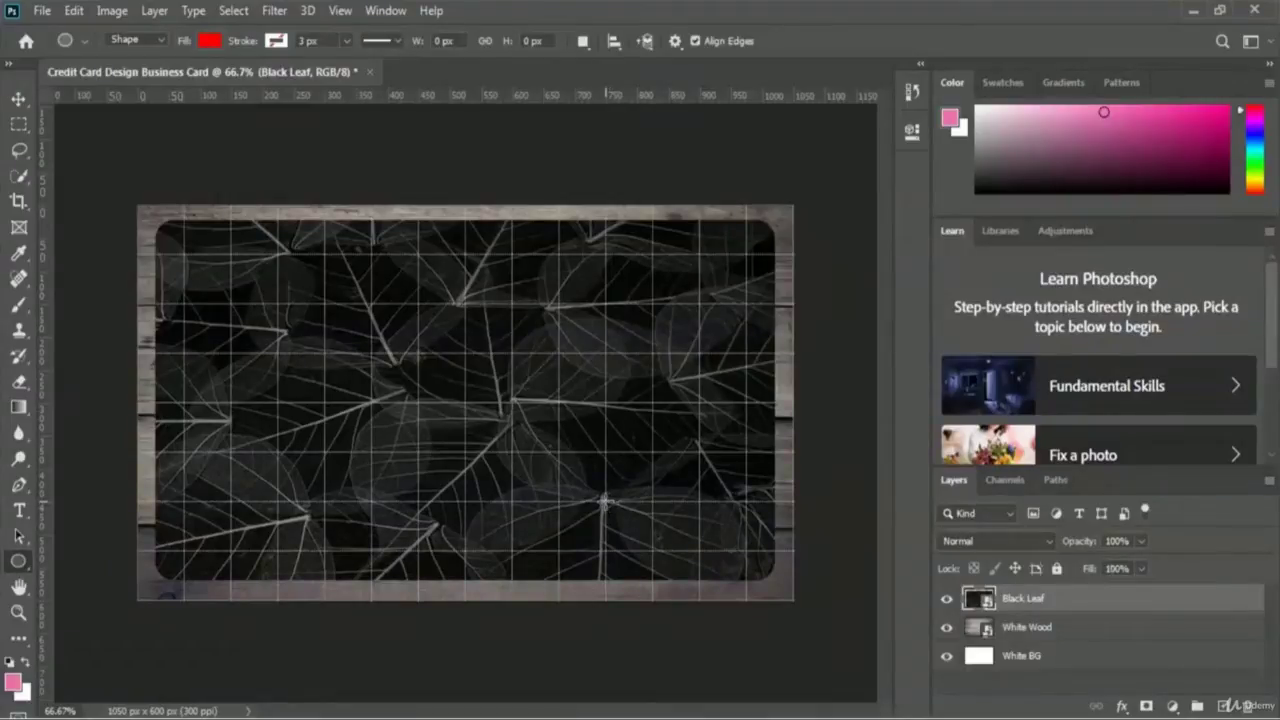
- Draw a 122 px red circle near the card's lower right on a layer named 'Red Circle'
left_click_drag(604, 498, 738, 569)
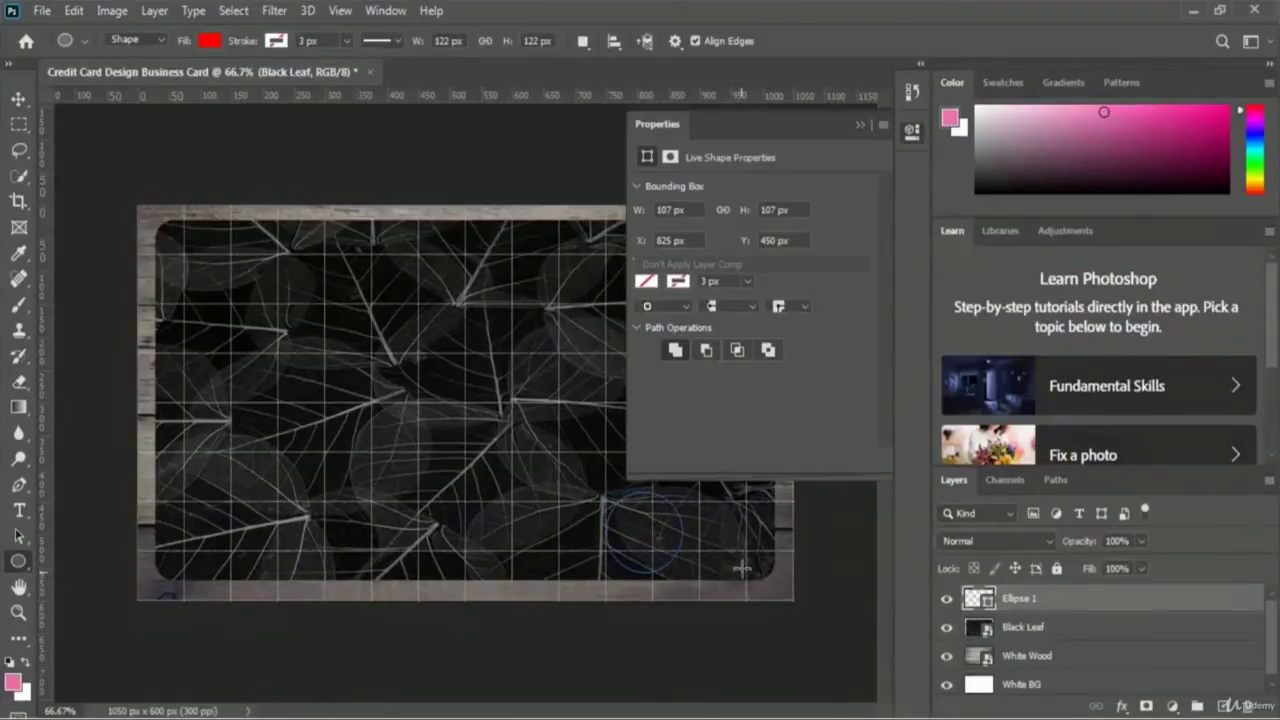
left_click(859, 125)
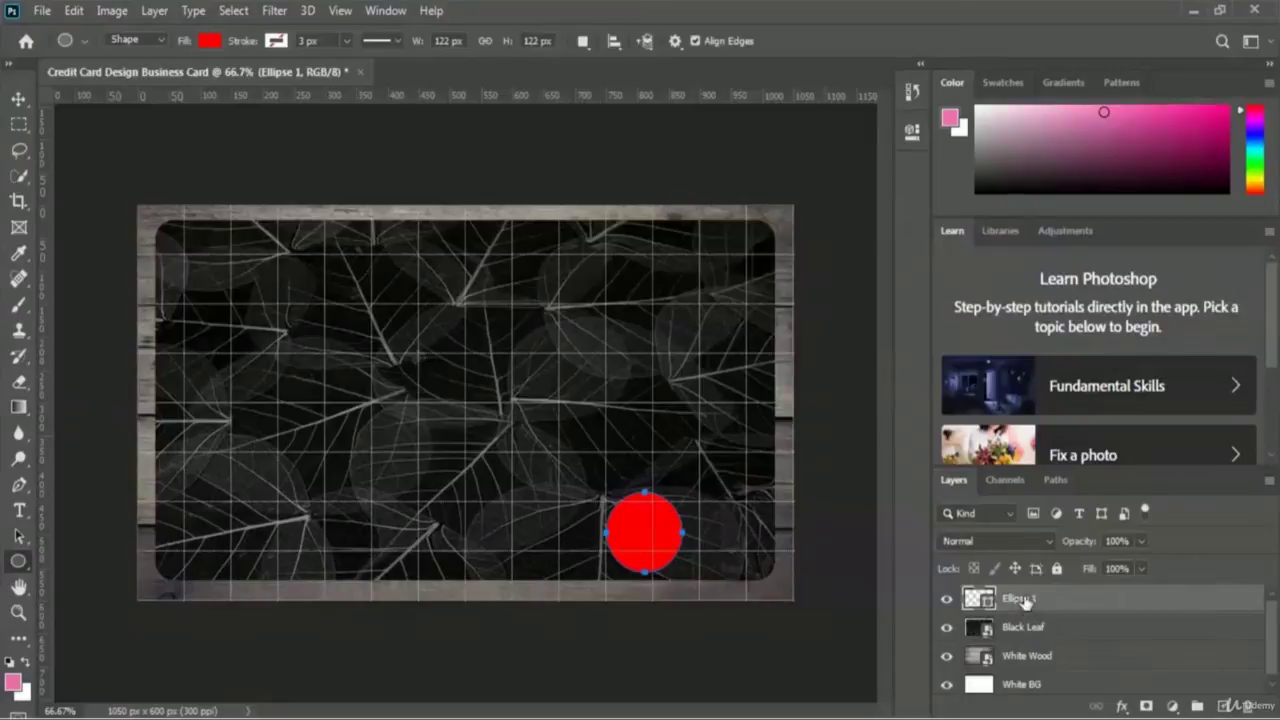
double_click(1028, 600)
type("Red Circle")
key("Return")
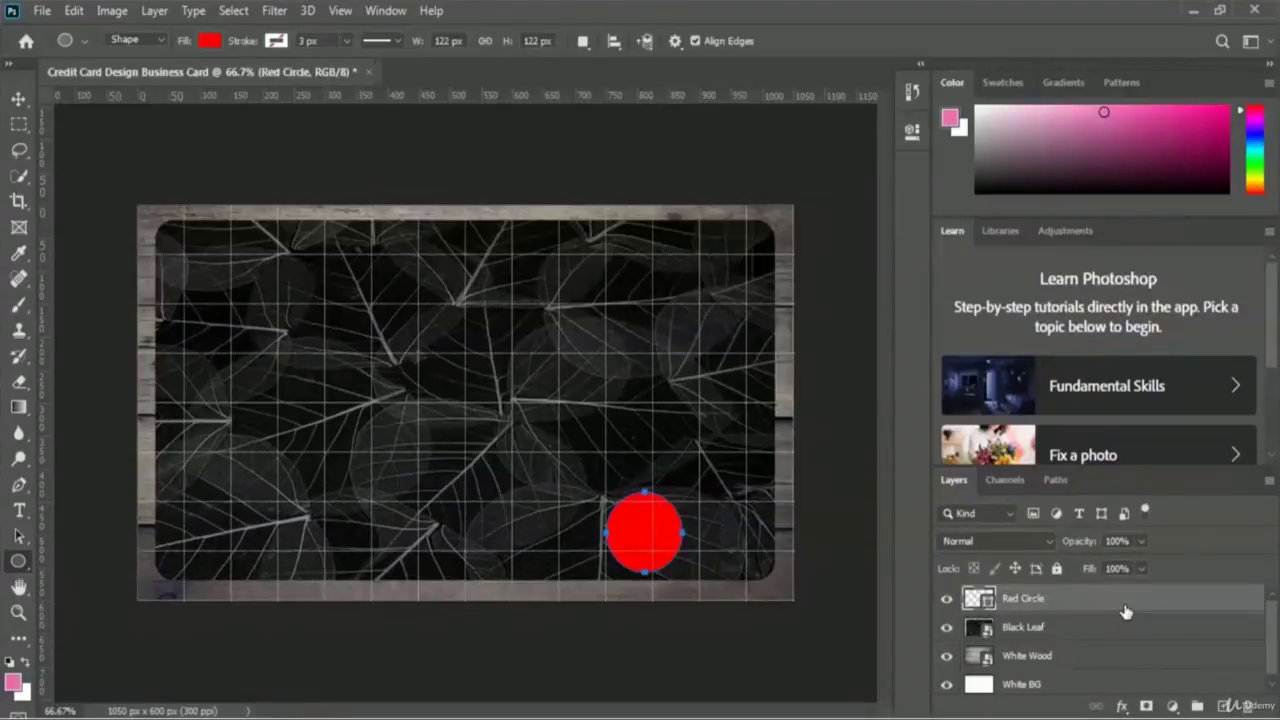
- Duplicate the Red Circle layer, naming the copy 'Yellow Circle'
right_click(1058, 600)
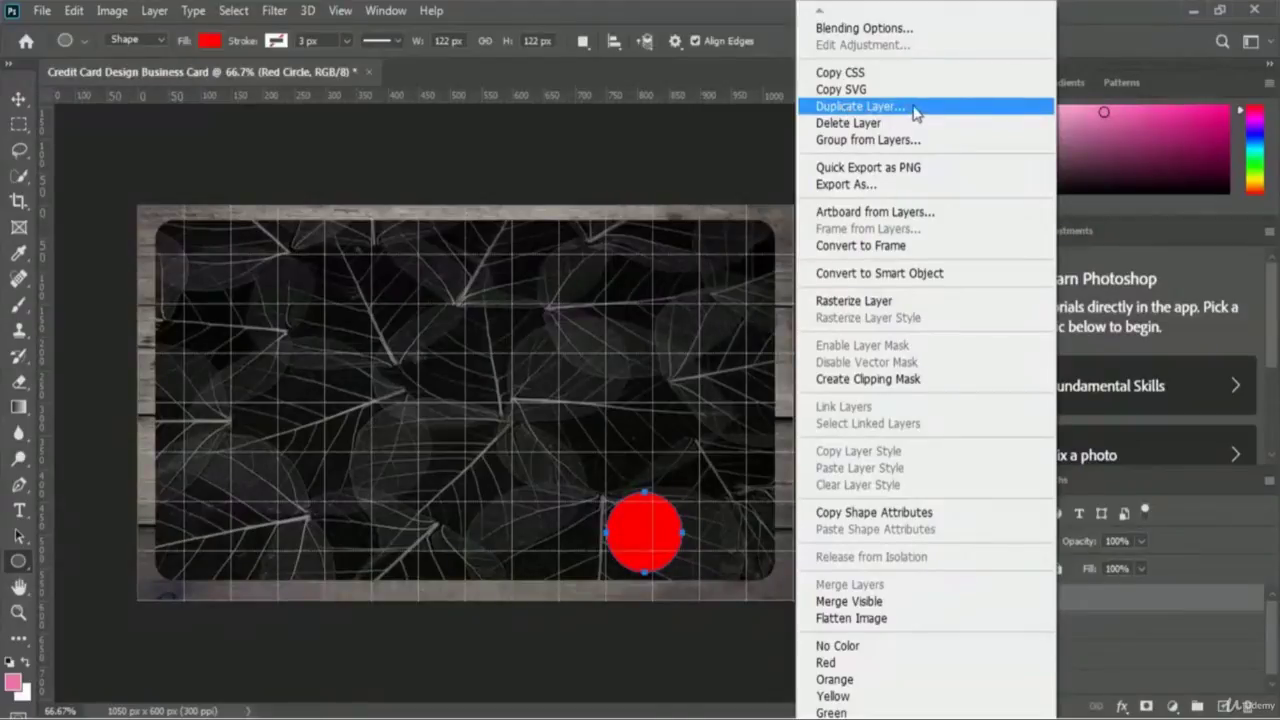
left_click(967, 108)
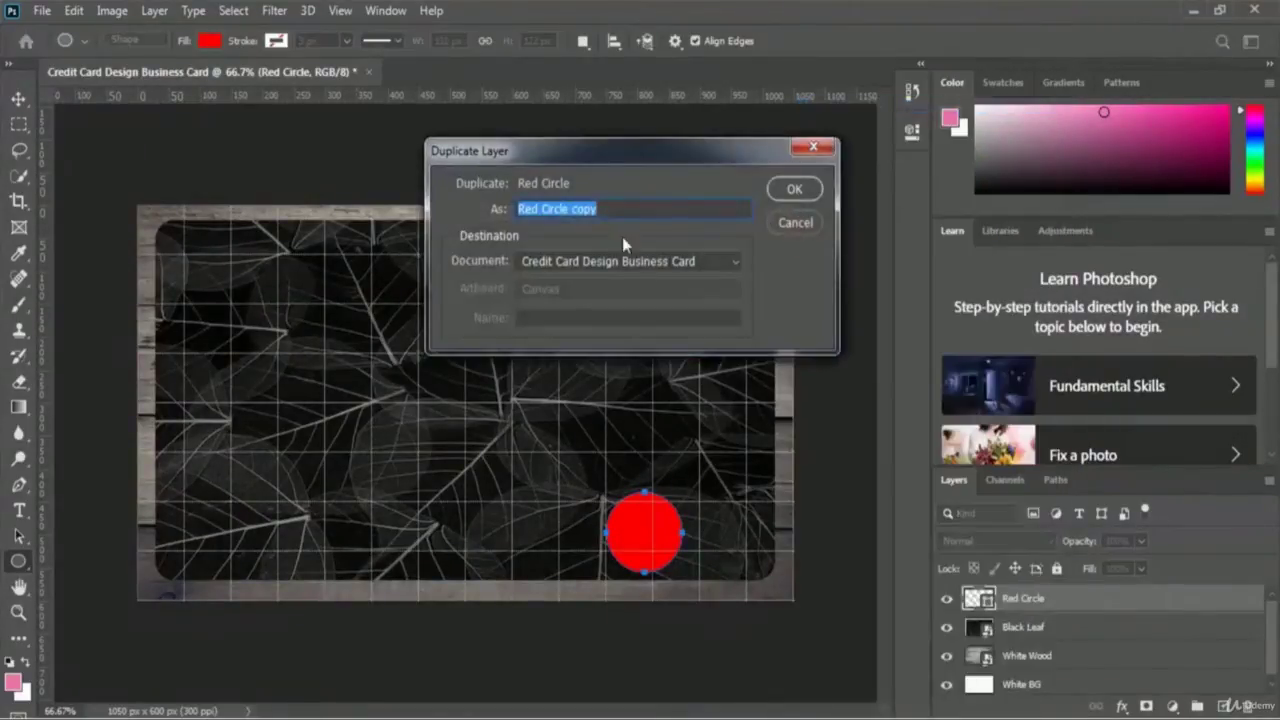
left_click(606, 209)
key("BackSpace")
key("BackSpace")
key("BackSpace")
key("BackSpace")
key("BackSpace")
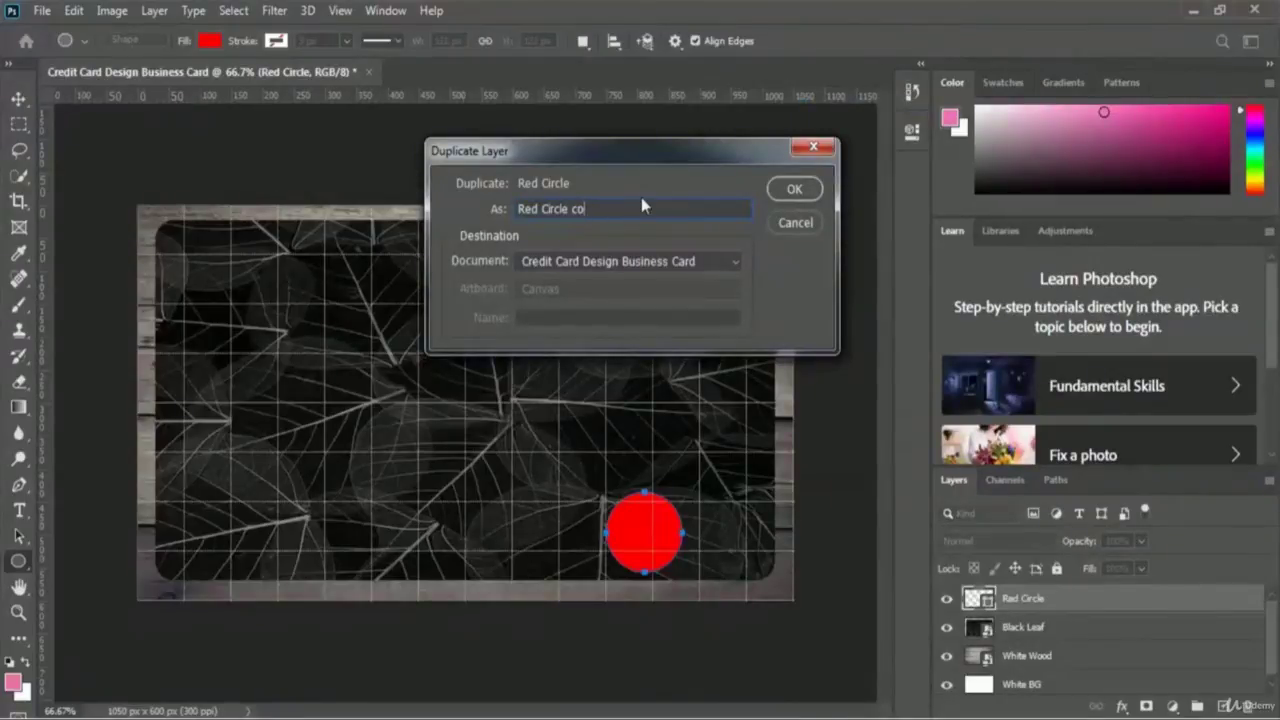
key("Left")
key("Left")
key("Left")
key("Left")
key("Left")
key("Left")
key("Left")
key("shift+Home")
type("Yellow")
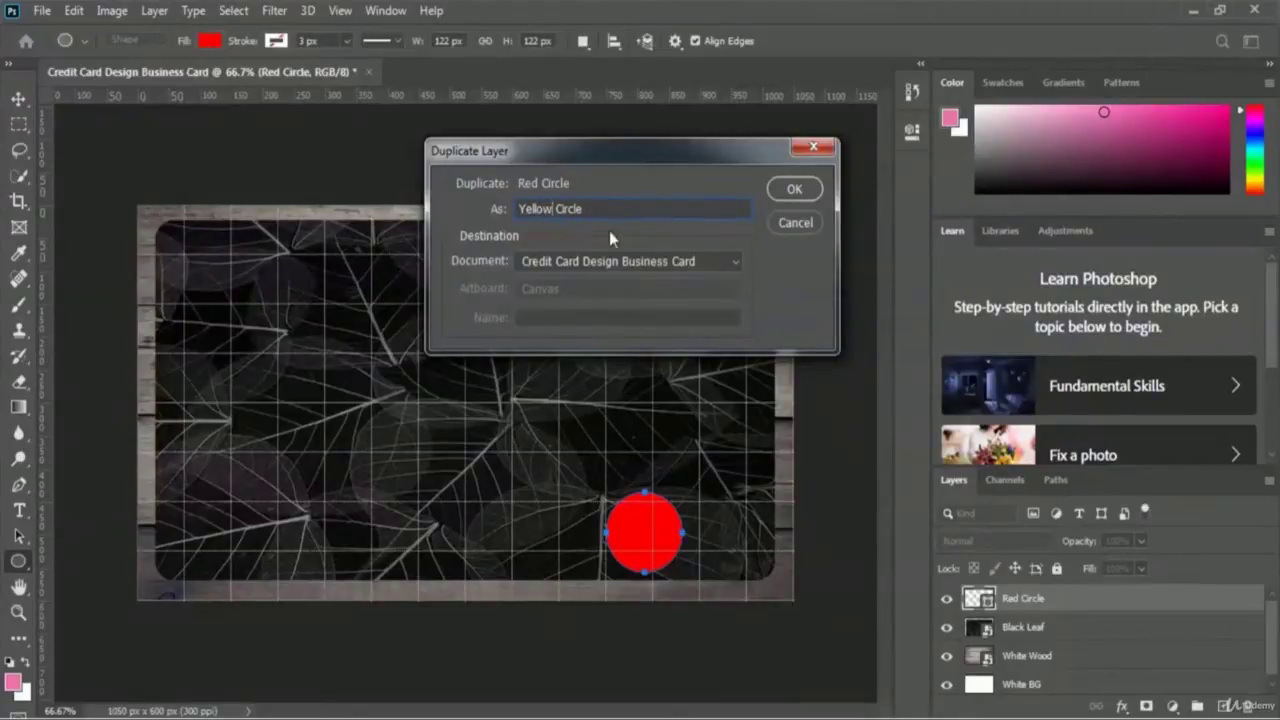
left_click(797, 189)
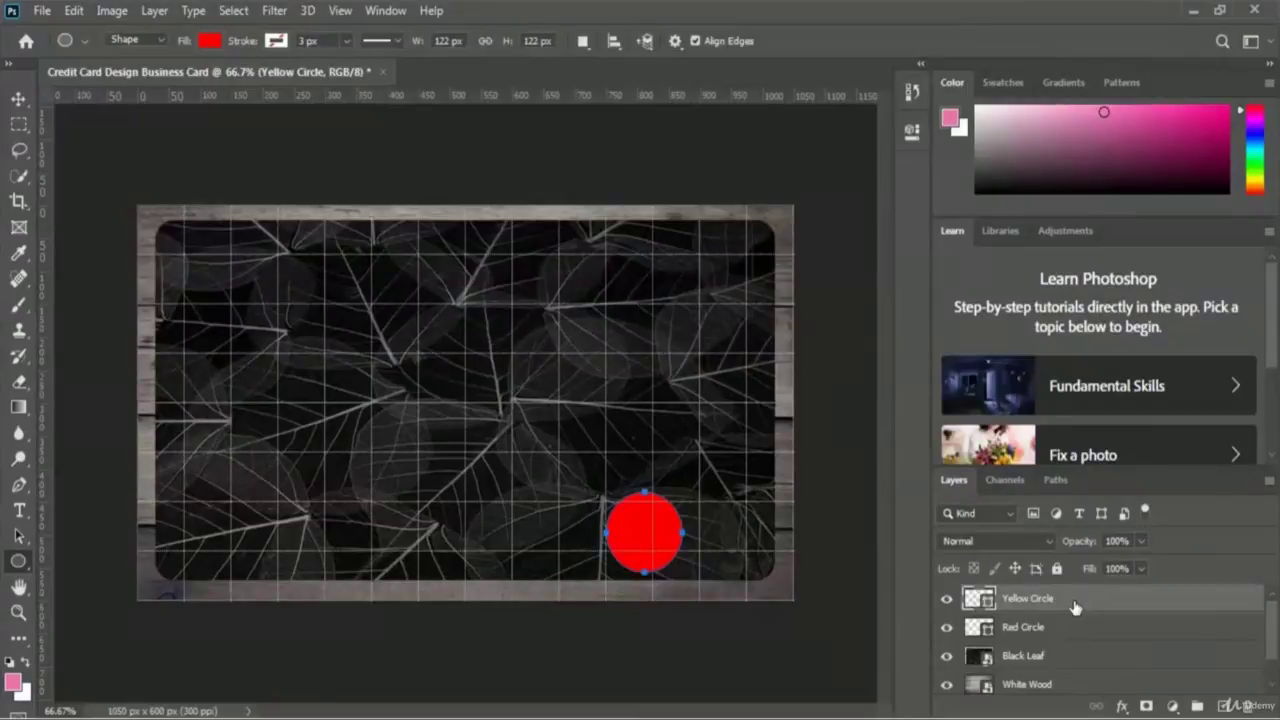
- Nudge the Yellow Circle shape right to X 915 px so it partly overlaps the red circle
key("ctrl+t")
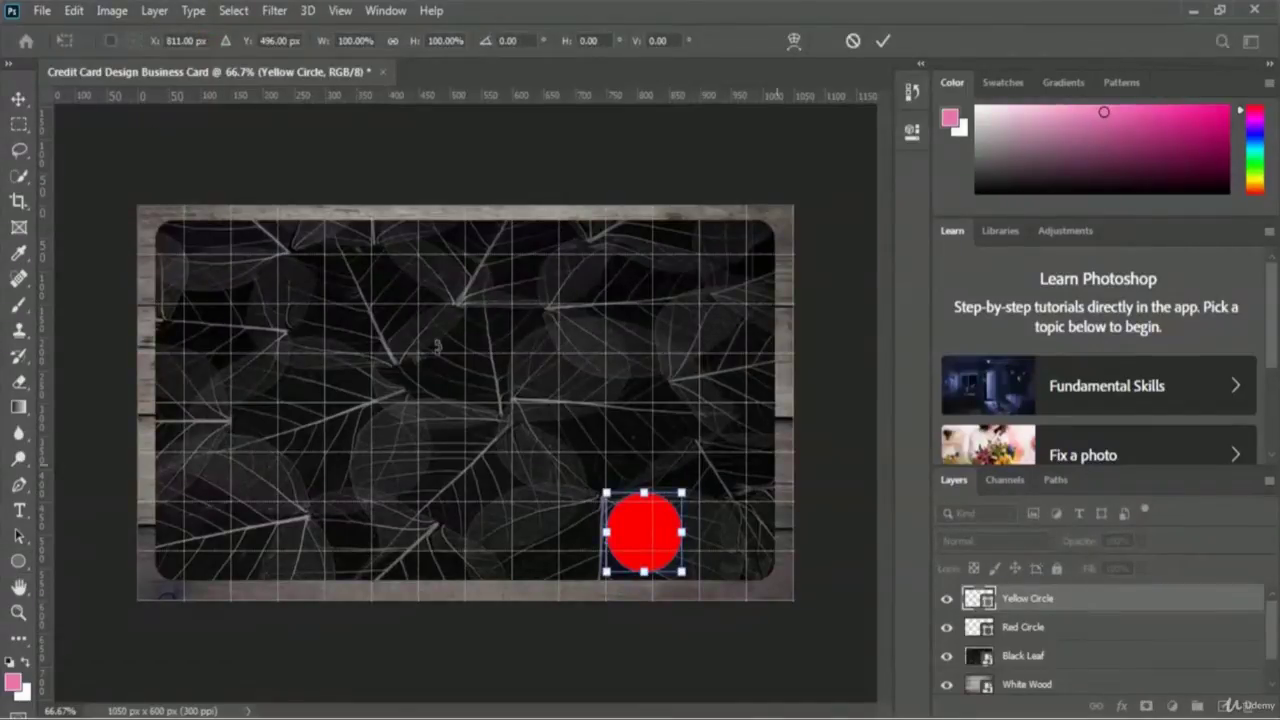
left_click(73, 12)
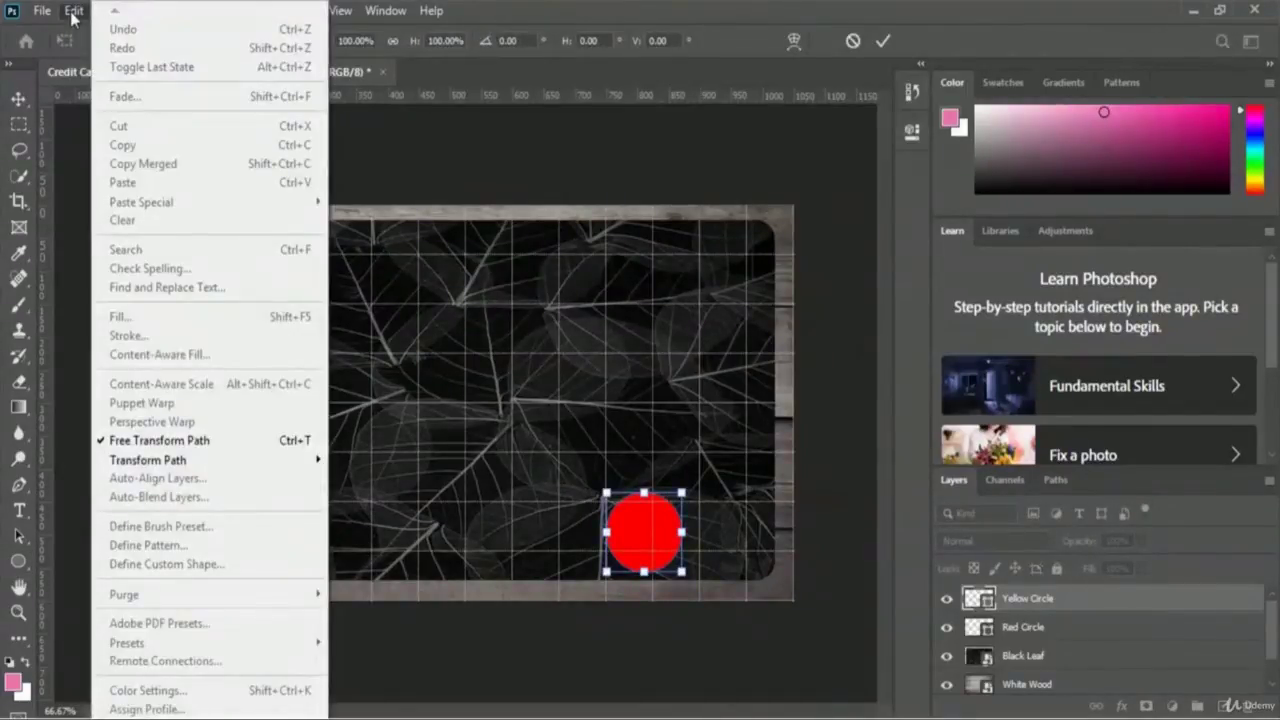
mouse_move(185, 466)
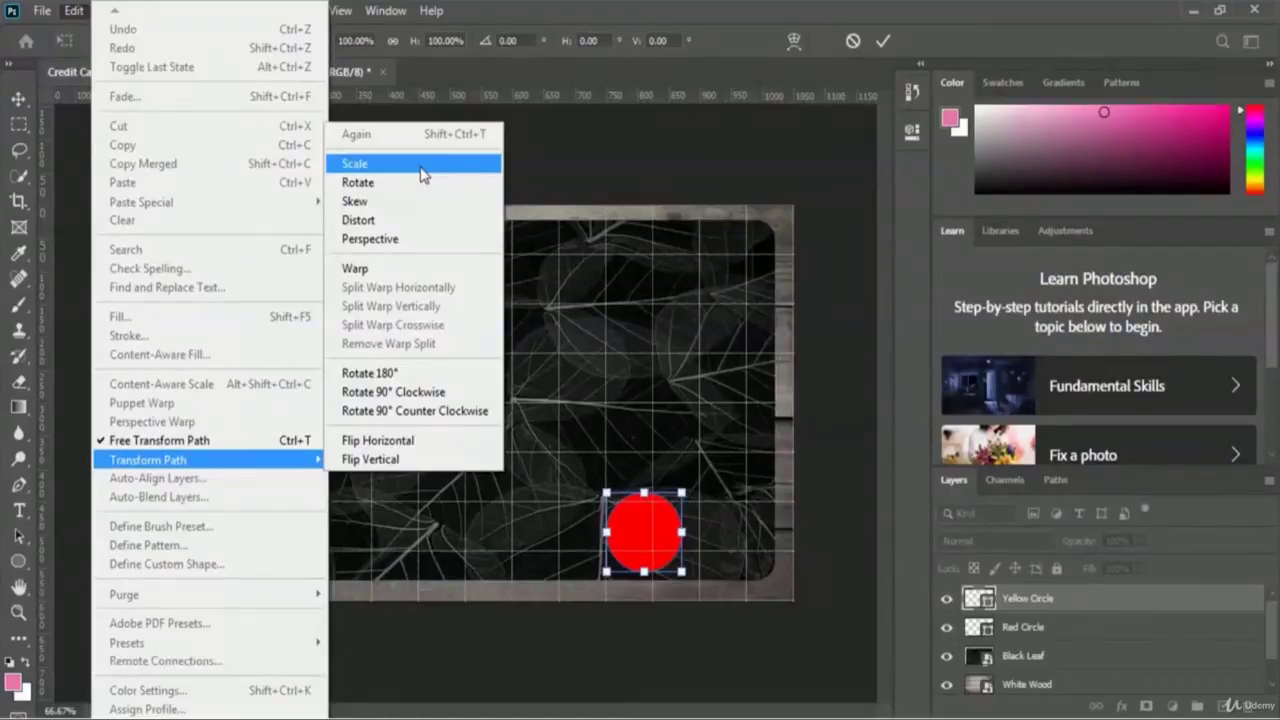
left_click(423, 174)
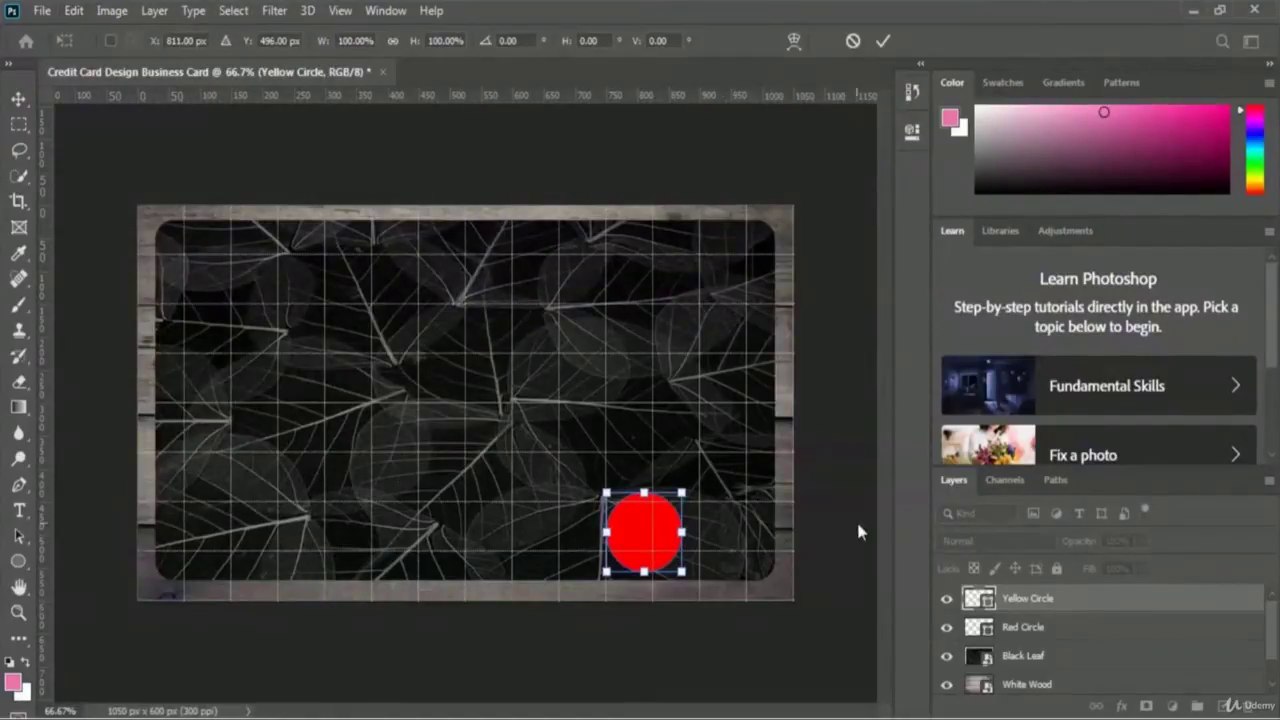
key("Right")
key("Right")
key("Right")
key("Right")
key("Right")
key("Right")
key("Right")
key("Right")
key("Right")
key("Right")
key("Right")
key("Right")
key("Right")
key("Right")
key("Right")
key("Right")
key("Right")
key("Right")
key("Right")
key("Right")
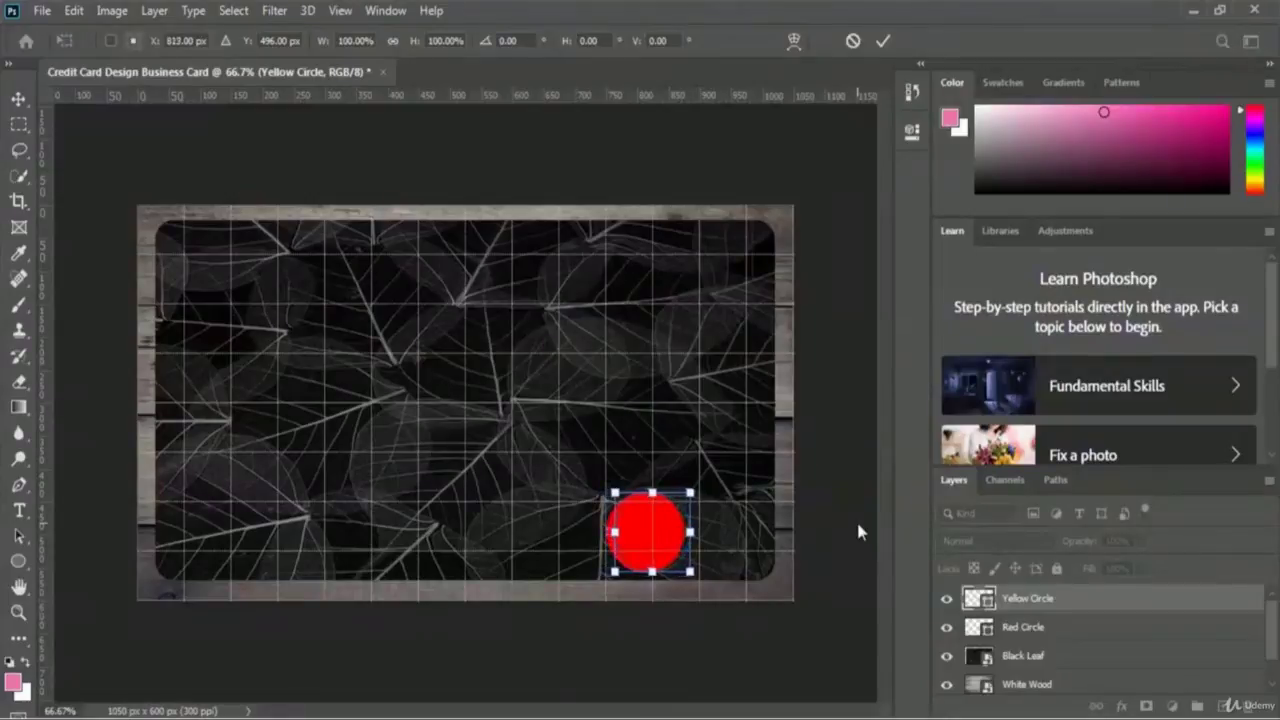
key("Right")
key("Right")
key("Right")
key("Right")
key("Right")
key("Right")
key("Right")
key("Right")
key("Right")
key("Right")
key("Right")
key("Right")
key("Right")
key("Right")
key("Right")
key("Right")
key("Right")
key("Right")
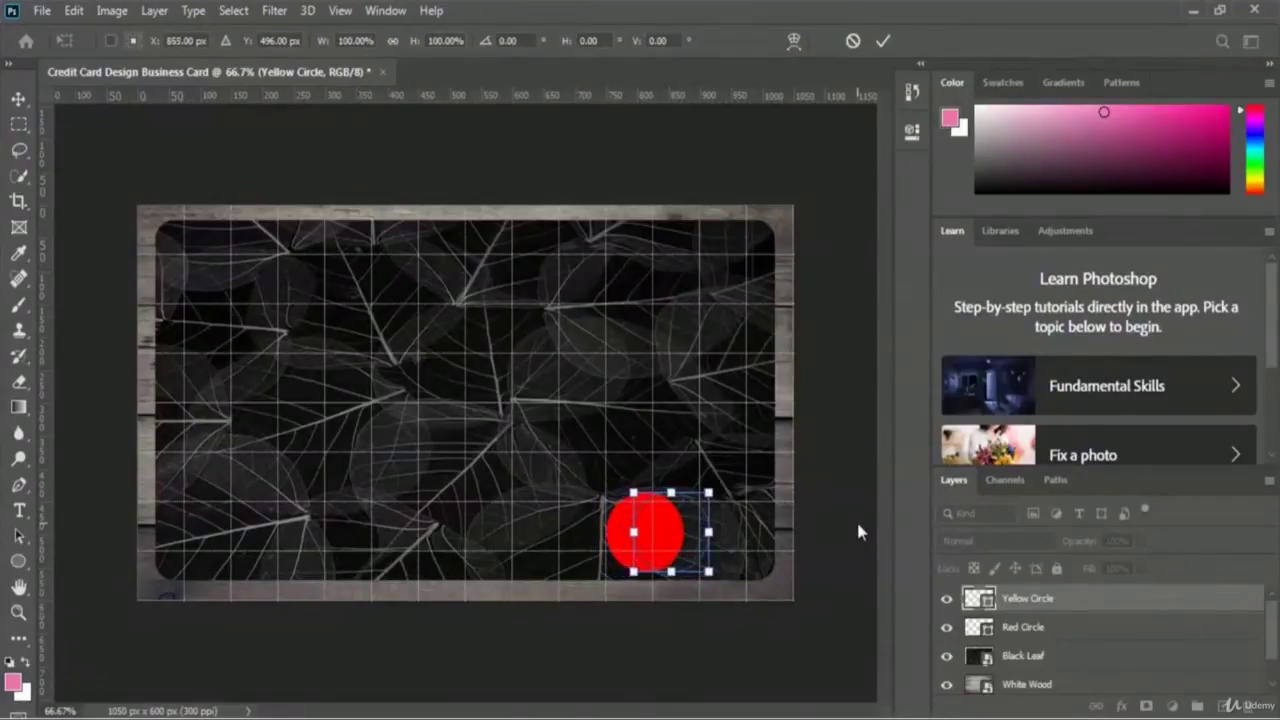
key("Right")
key("Right")
key("Right")
key("Right")
key("Right")
key("Right")
key("Right")
key("Right")
key("Right")
key("Right")
key("Right")
key("Right")
key("Right")
key("Right")
key("Right")
key("Right")
key("Right")
key("Right")
key("Right")
key("Right")
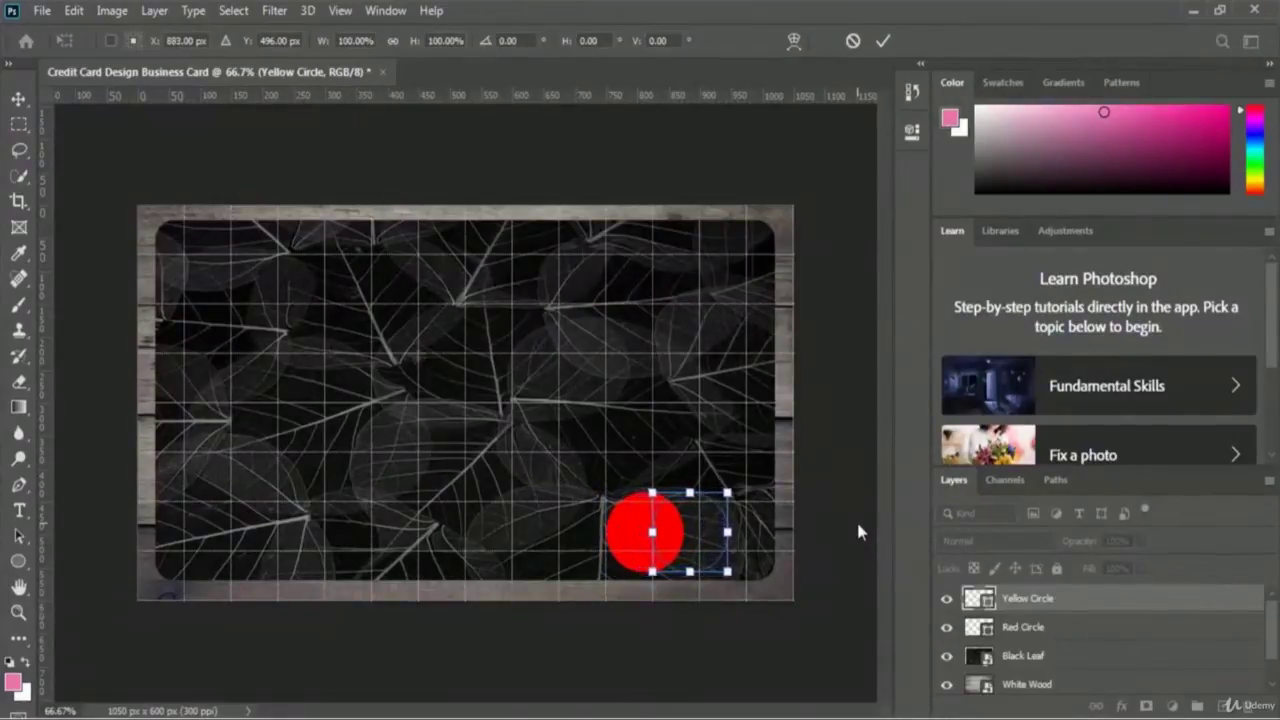
key("Right")
key("Right")
key("Right")
key("Right")
key("Right")
key("Right")
key("Right")
key("Right")
key("Right")
key("Right")
key("Right")
key("Right")
key("Right")
key("Right")
key("Right")
key("Right")
key("Right")
key("Right")
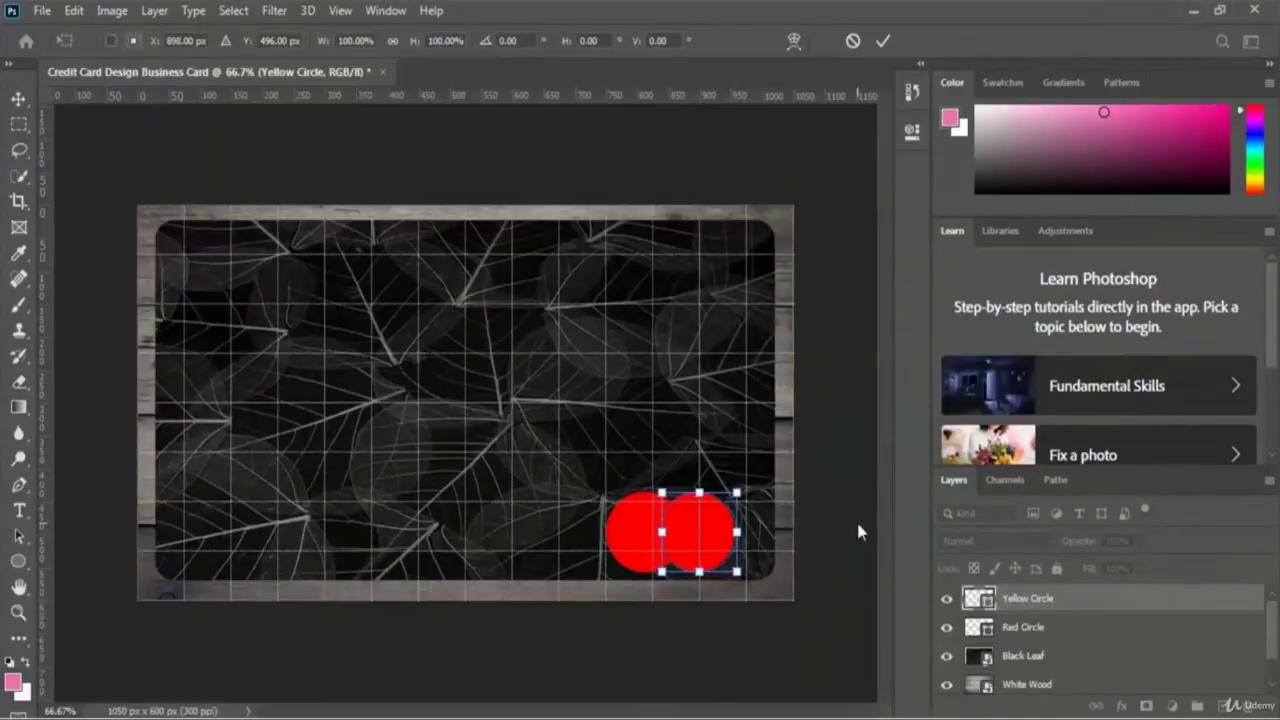
key("Right")
key("Right")
key("Right")
key("Right")
key("Right")
key("Right")
key("Right")
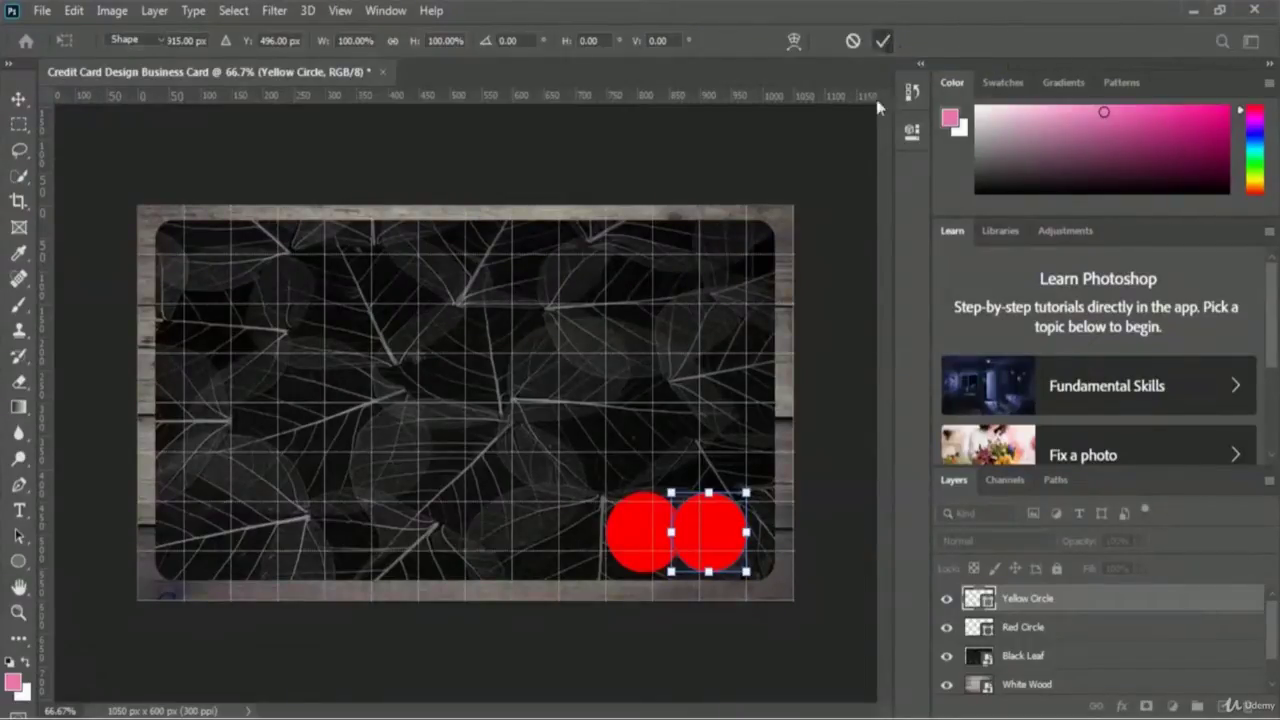
left_click(884, 42)
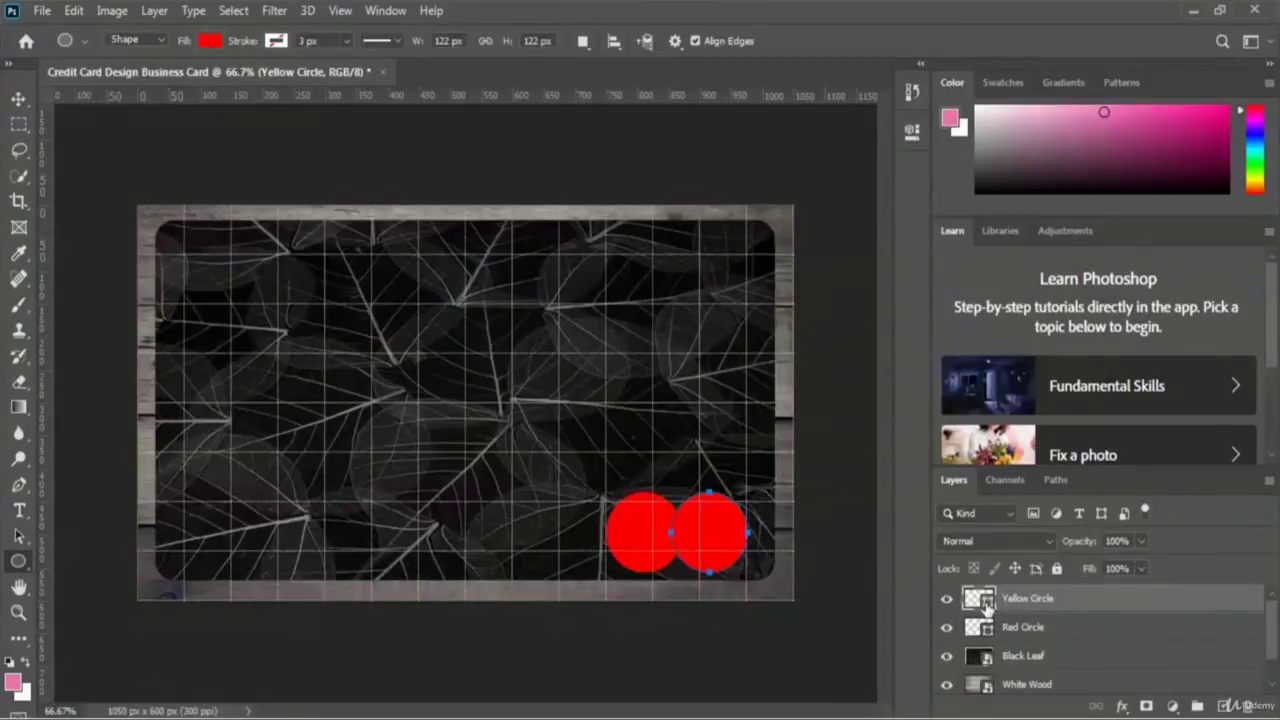
- Change the Yellow Circle layer's fill colour to bright yellow fff000
double_click(985, 605)
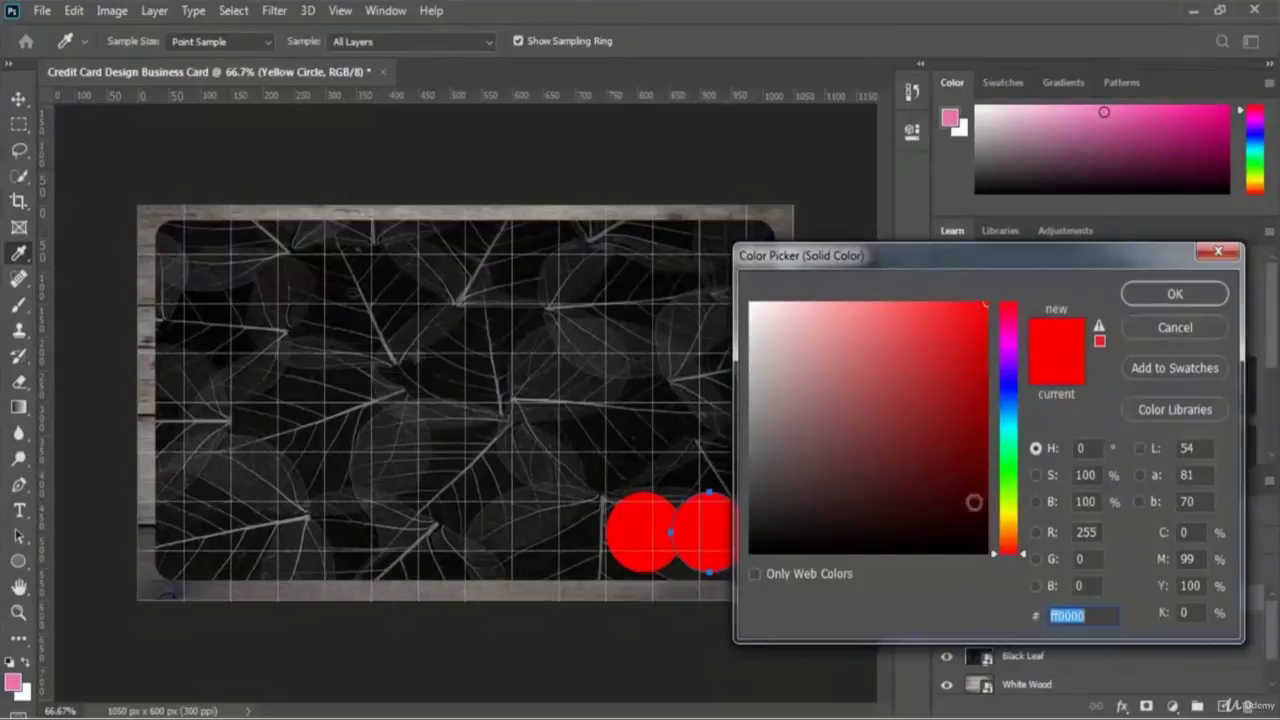
left_click(1009, 515)
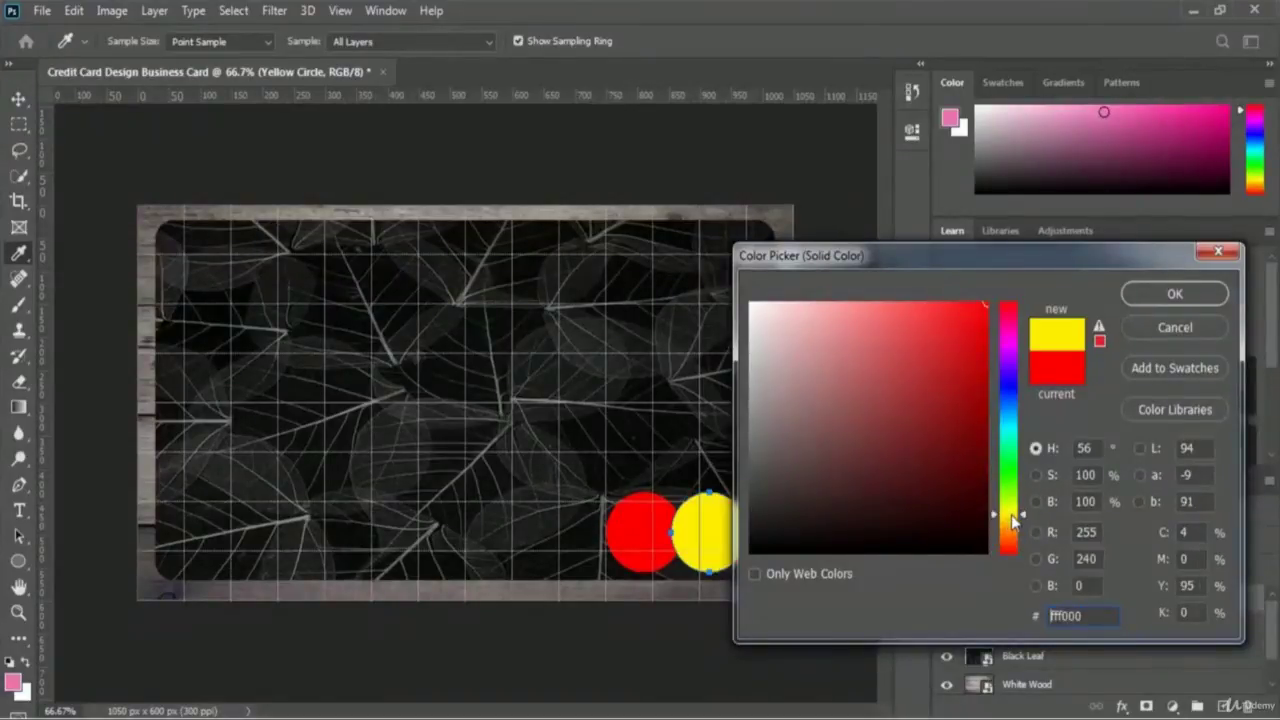
left_click(1213, 305)
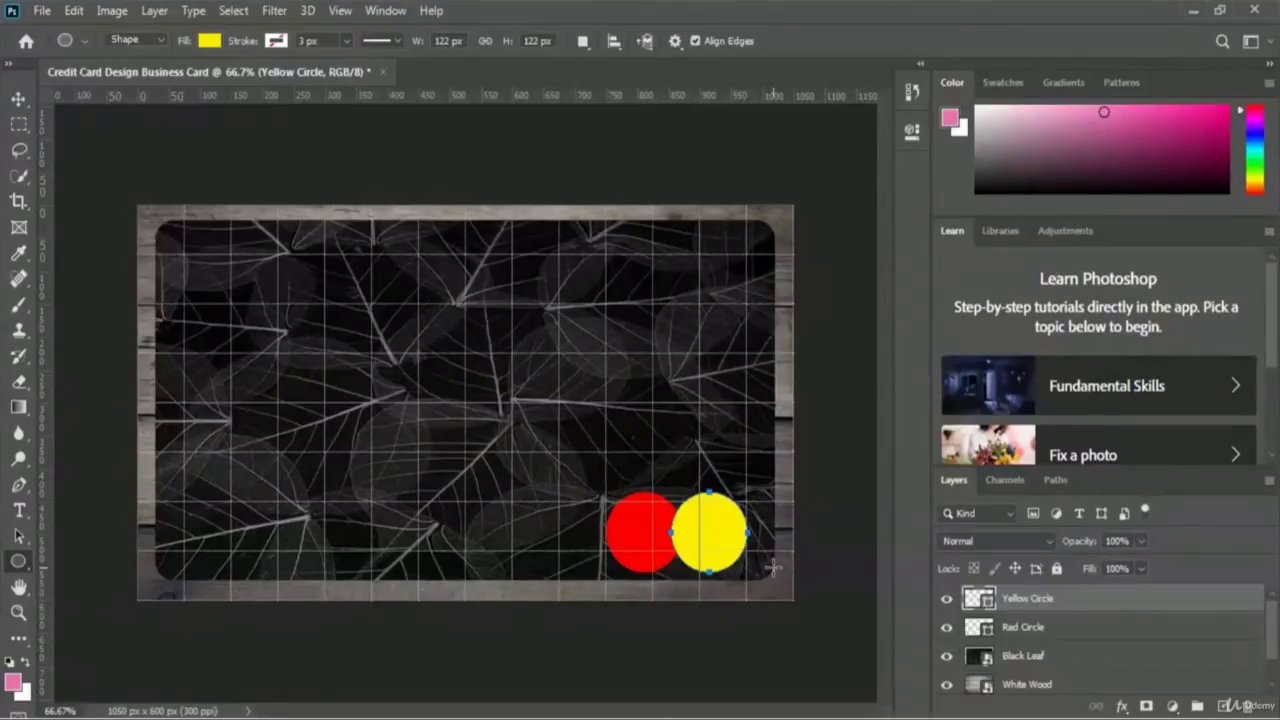
- Select the Type tool and set the text colour to white ffffff for Rockwell Extra Bold 16 pt
left_click(709, 532, "alt")
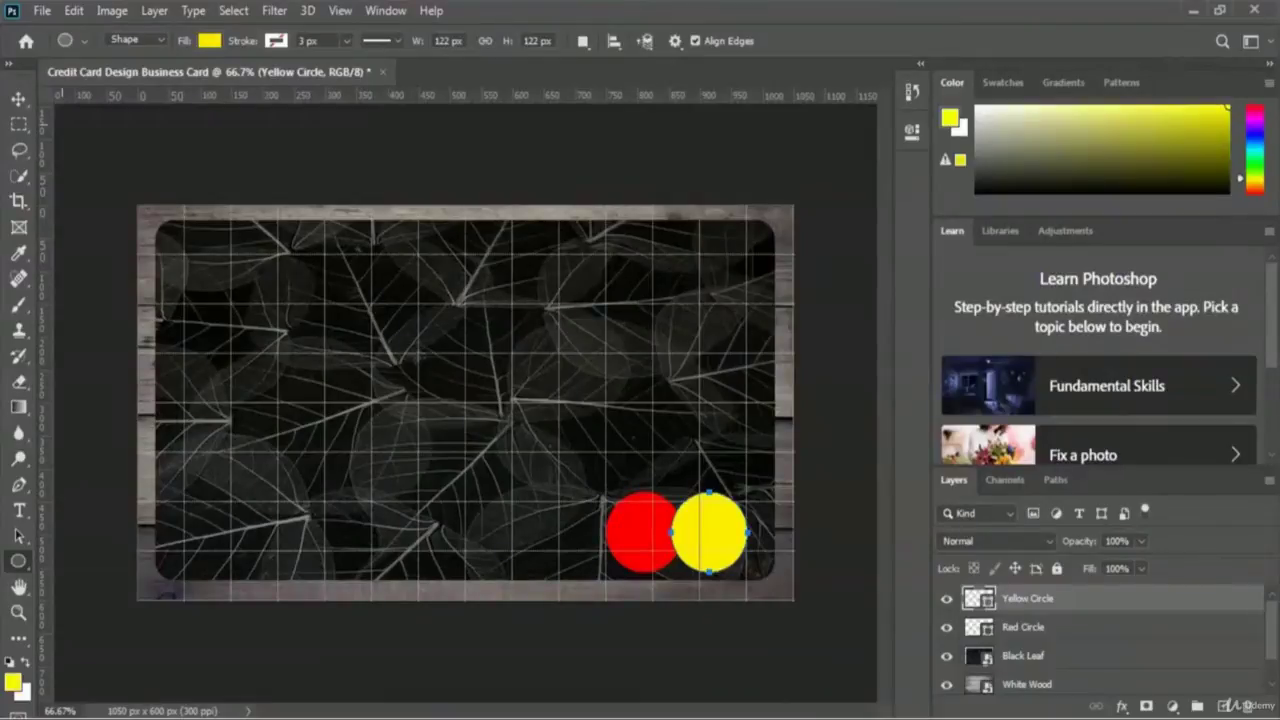
left_click(19, 513)
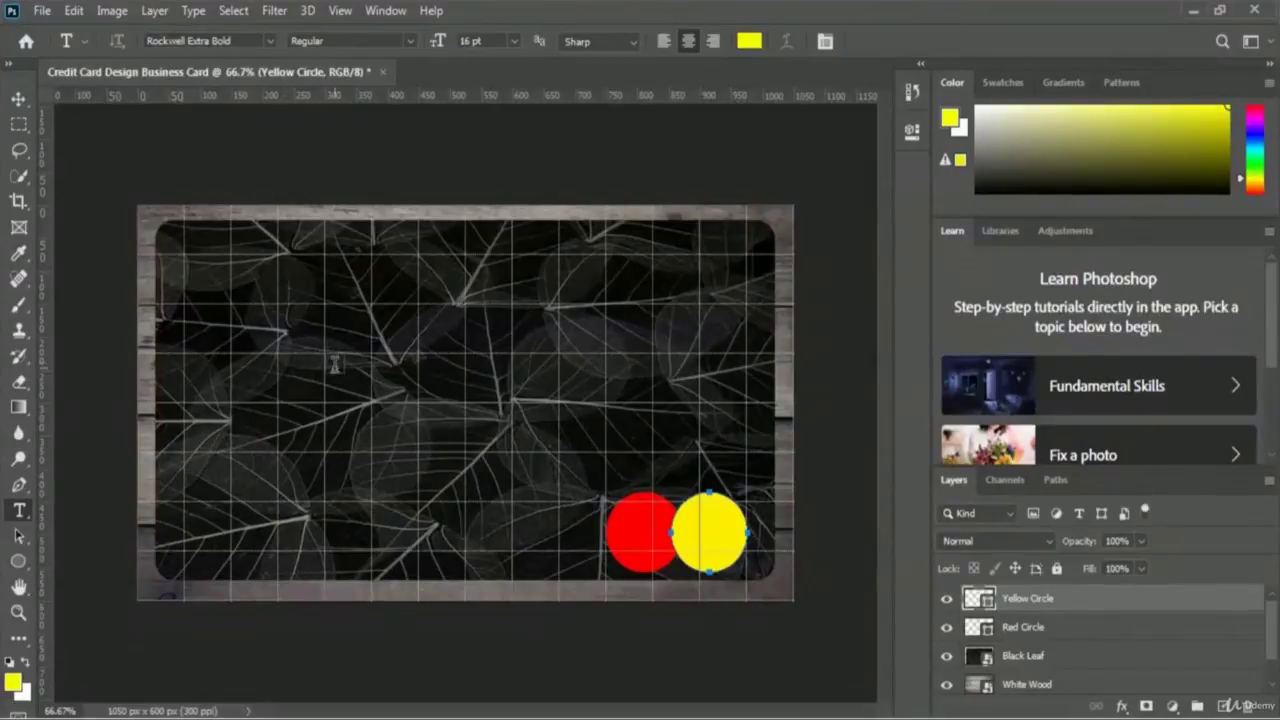
left_click(750, 42)
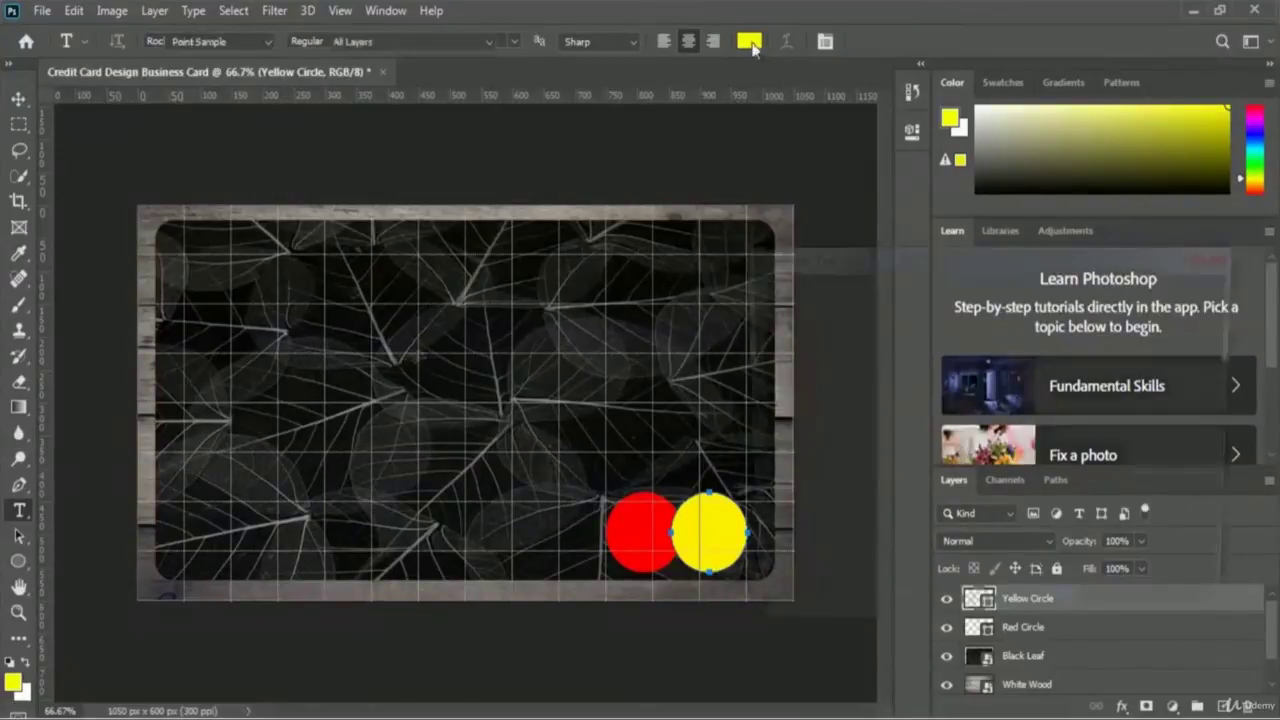
left_click(751, 304)
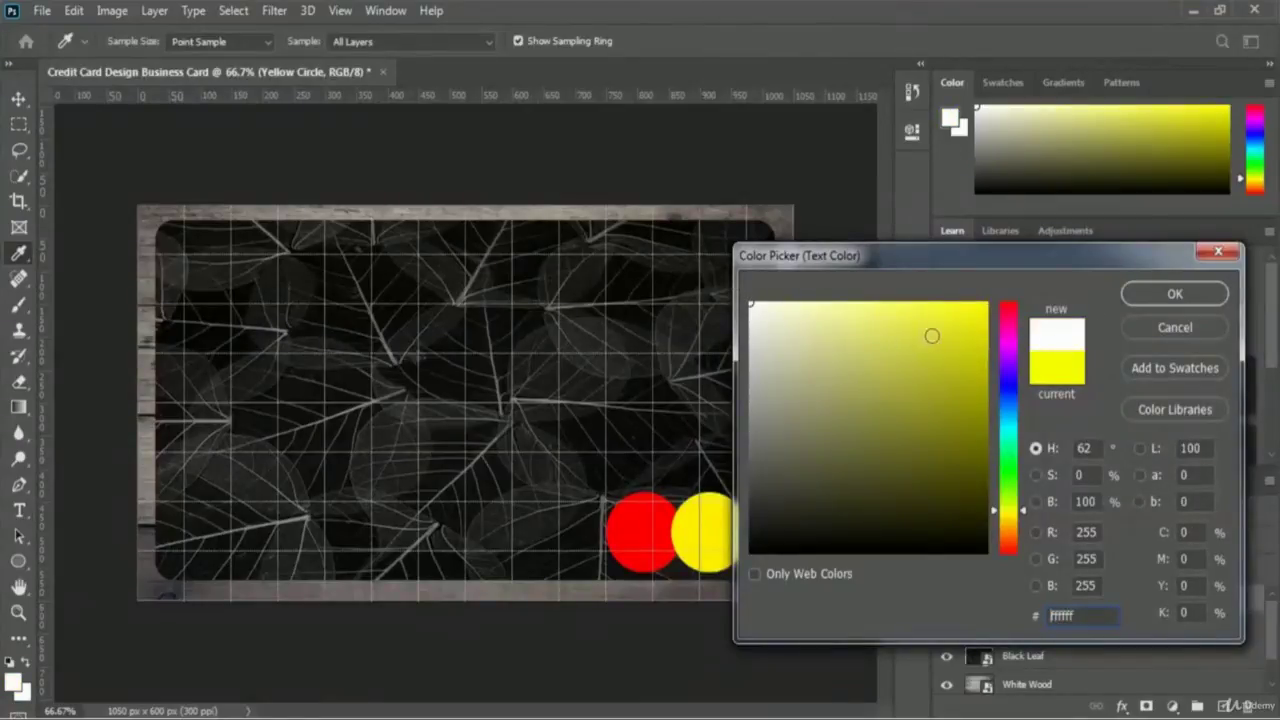
left_click(1207, 292)
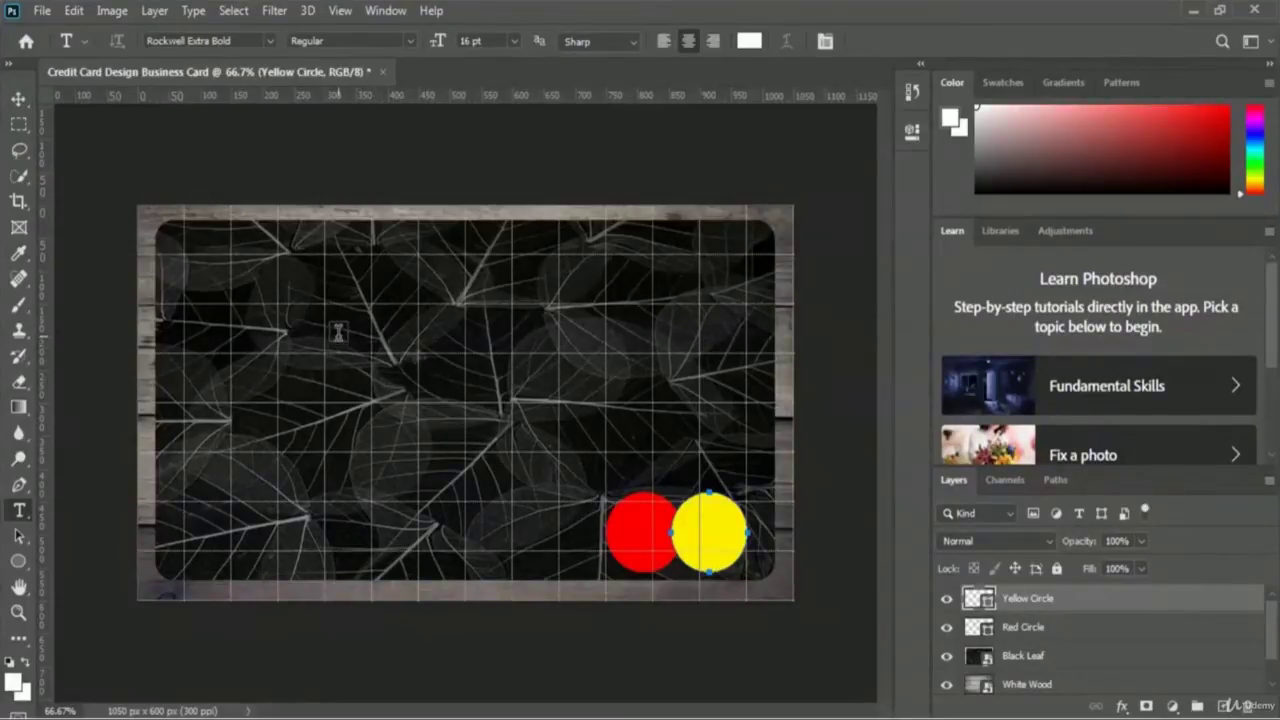
- Type the cardholder's full name as a new white text line on the card's upper left
left_click(338, 333)
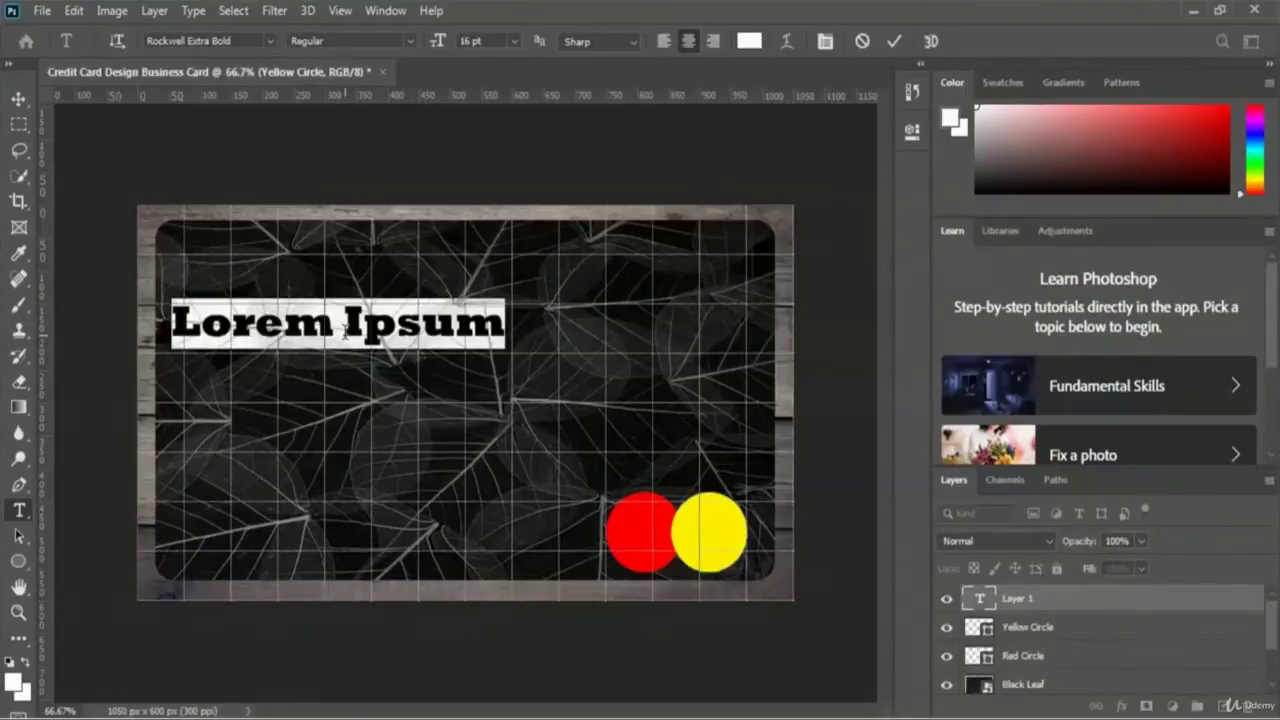
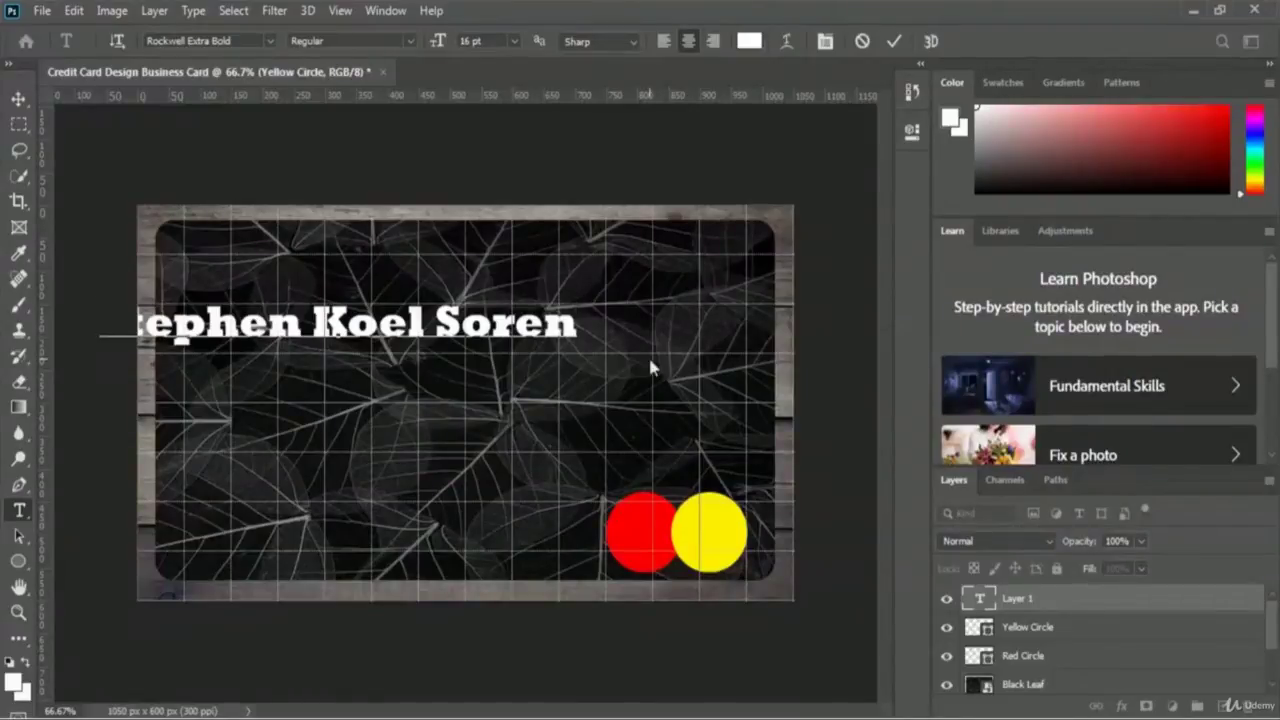
key("ctrl+a")
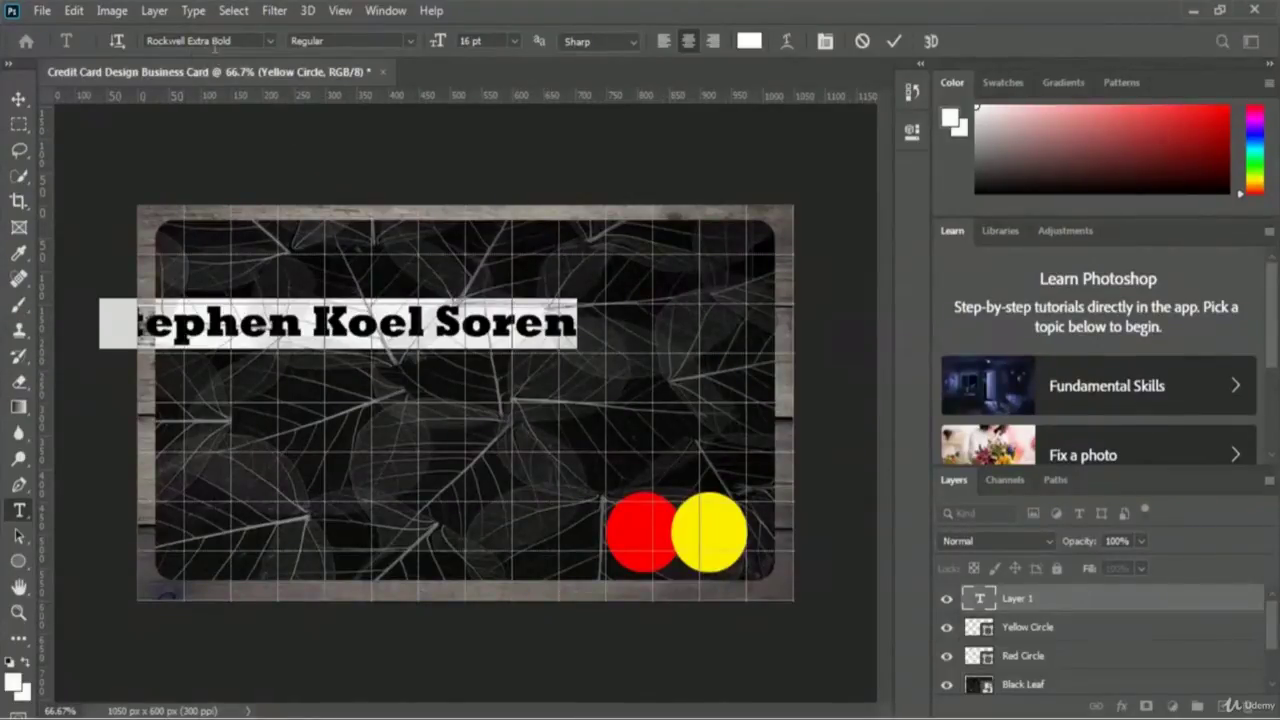
- Switch the name text's font from Rockwell Extra Bold to Mitr SemiBold
left_click(271, 39)
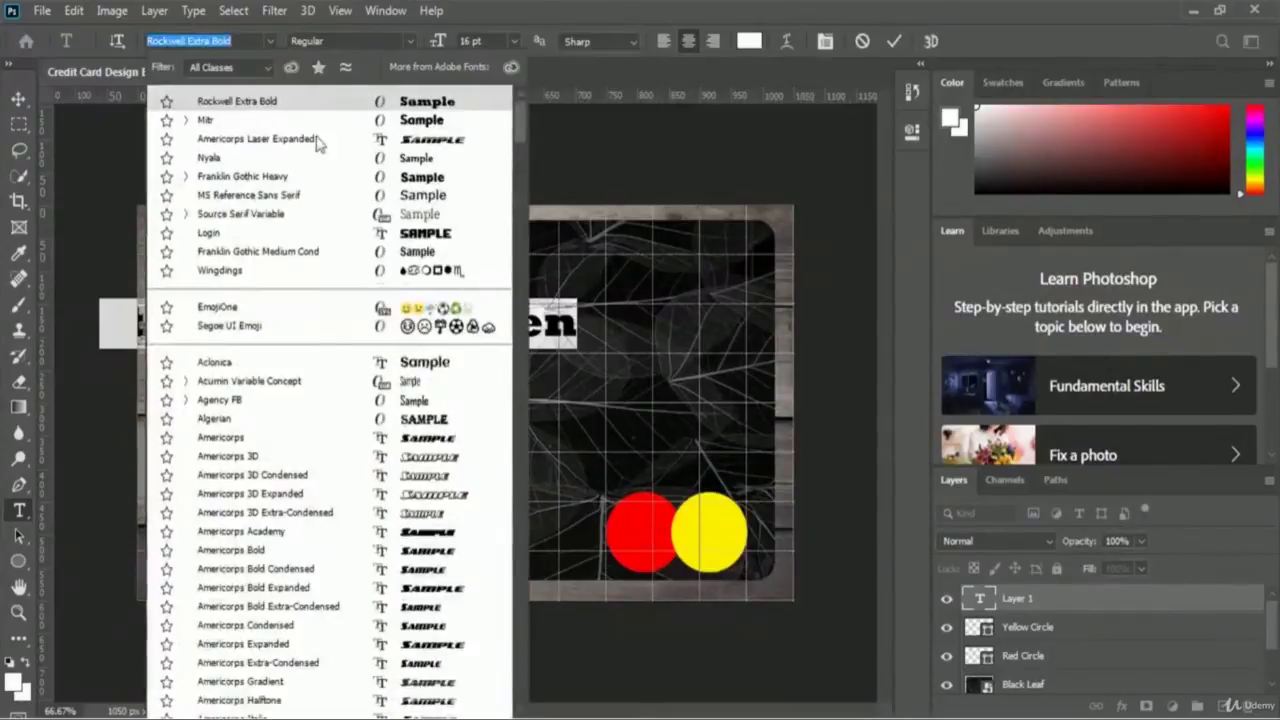
scroll(320, 288, "down", 3)
scroll(320, 290, "down", 3)
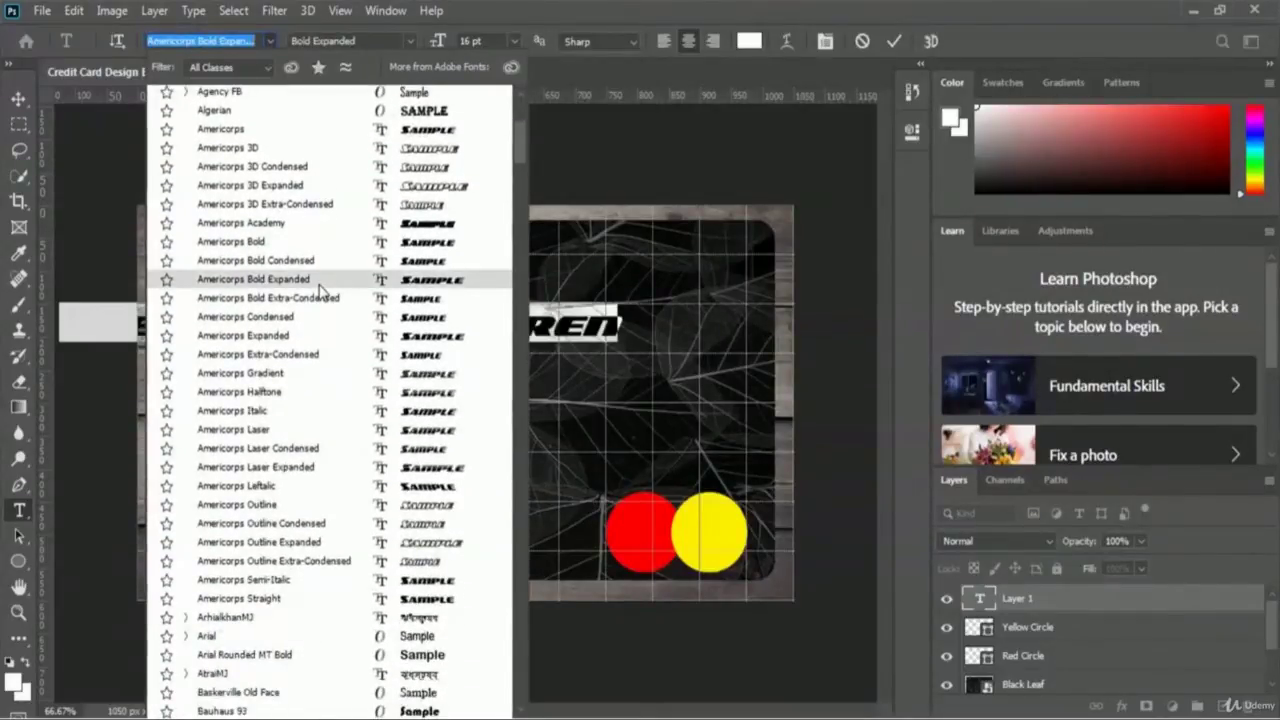
scroll(320, 290, "down", 2)
scroll(319, 288, "down", 6)
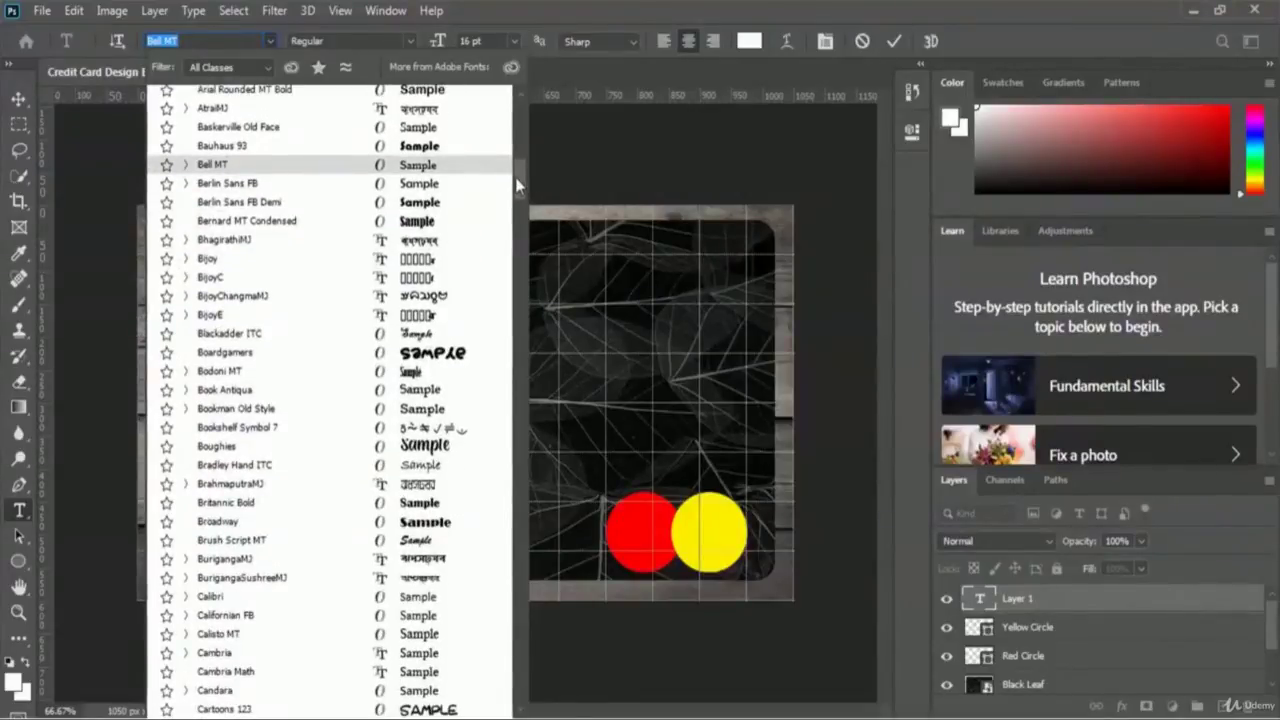
left_click_drag(518, 183, 537, 383)
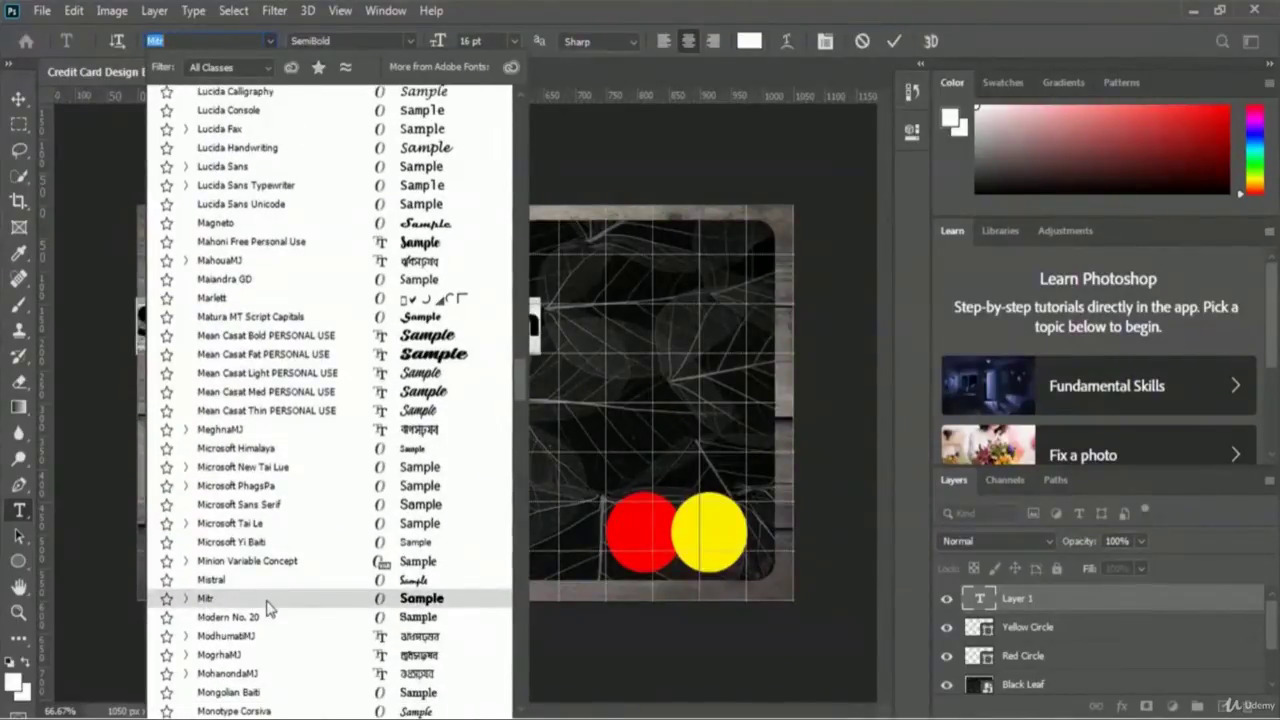
key("Escape")
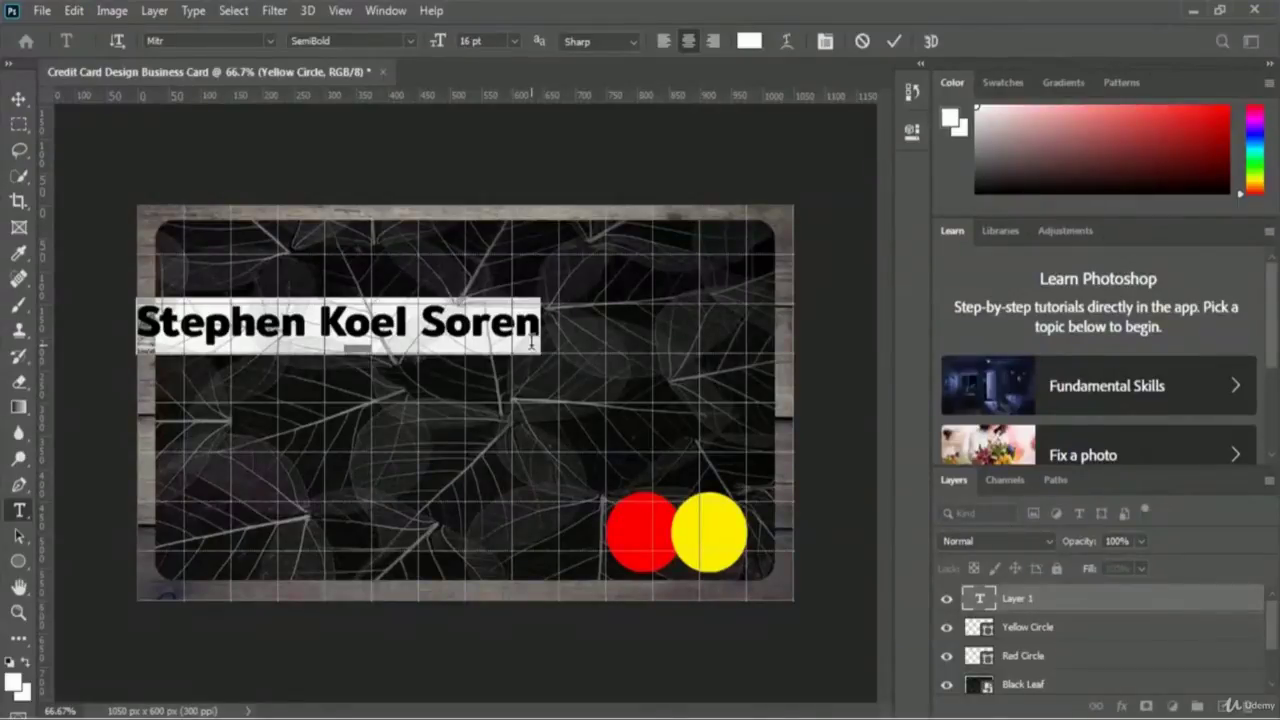
- Set the name text's font style to Bold and commit the text
left_click(535, 342)
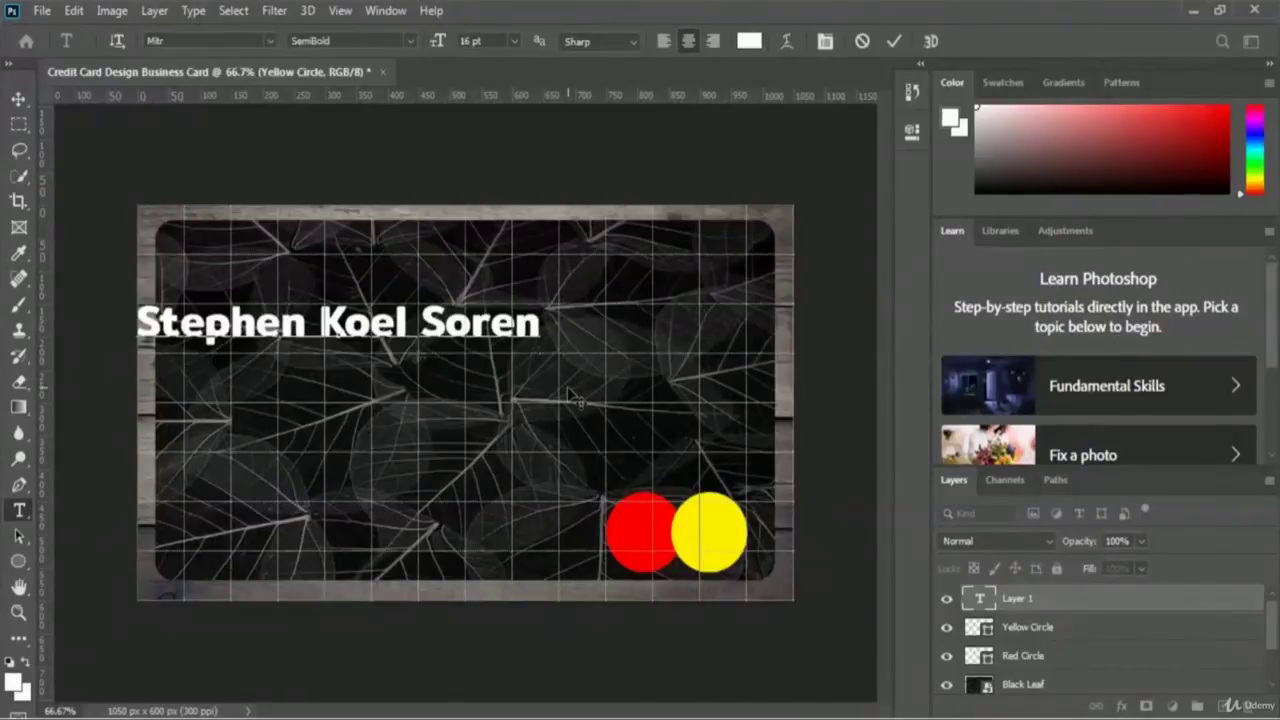
key("ctrl+a")
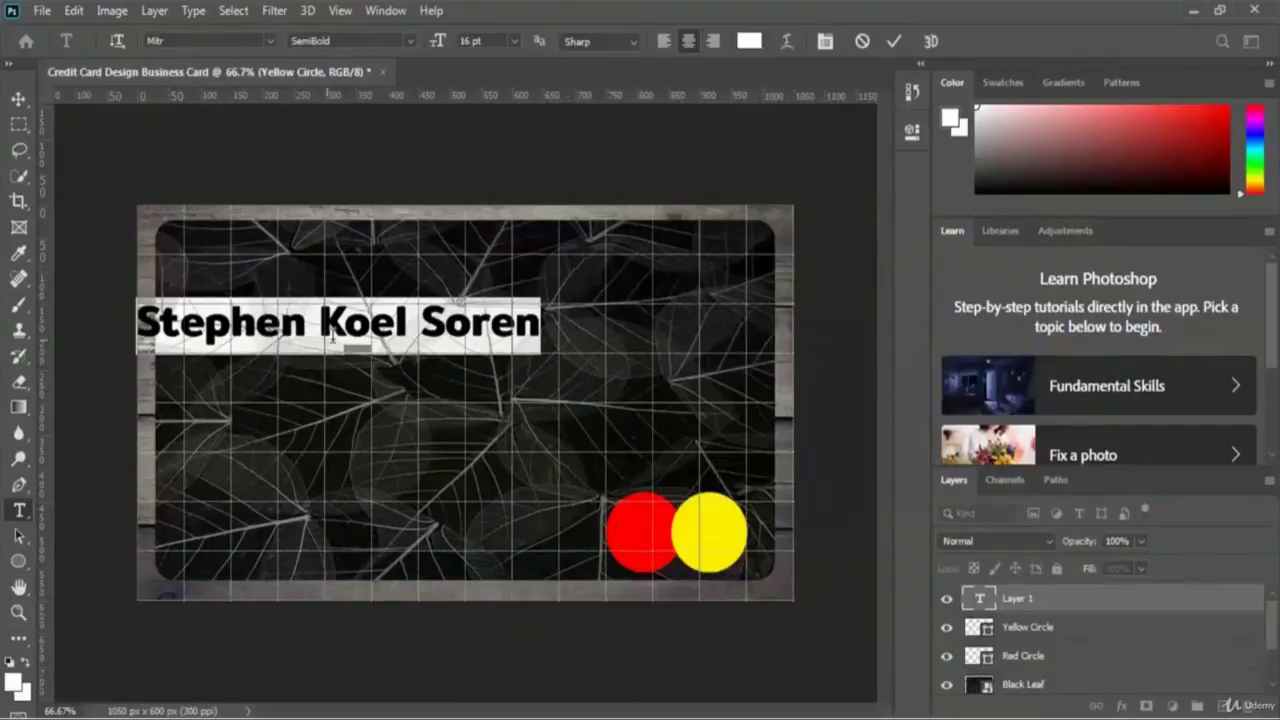
left_click(411, 40)
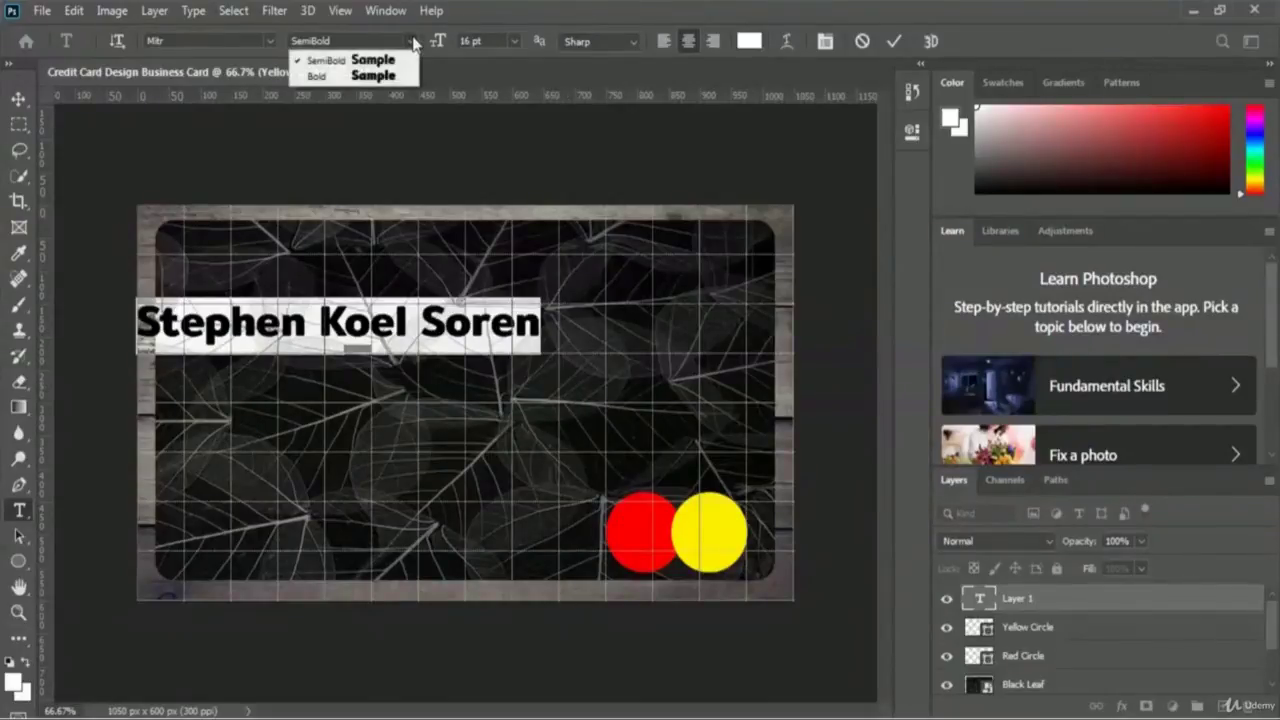
left_click(364, 78)
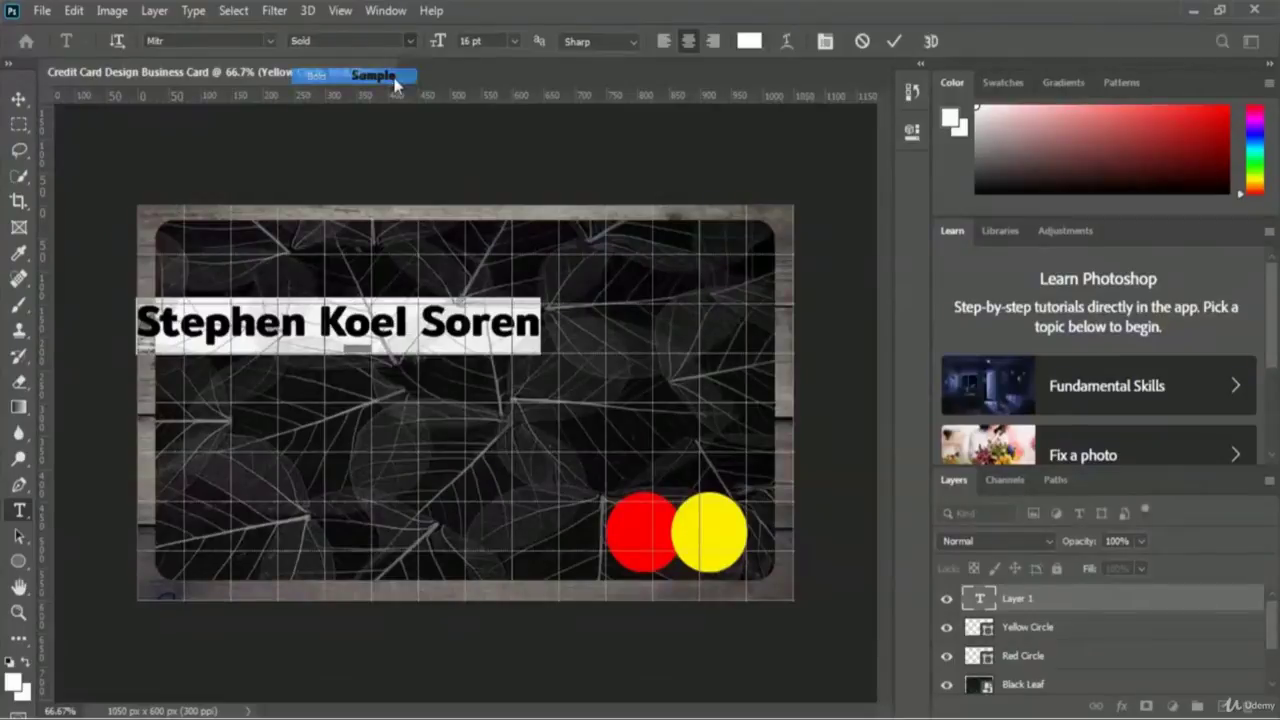
left_click(540, 325)
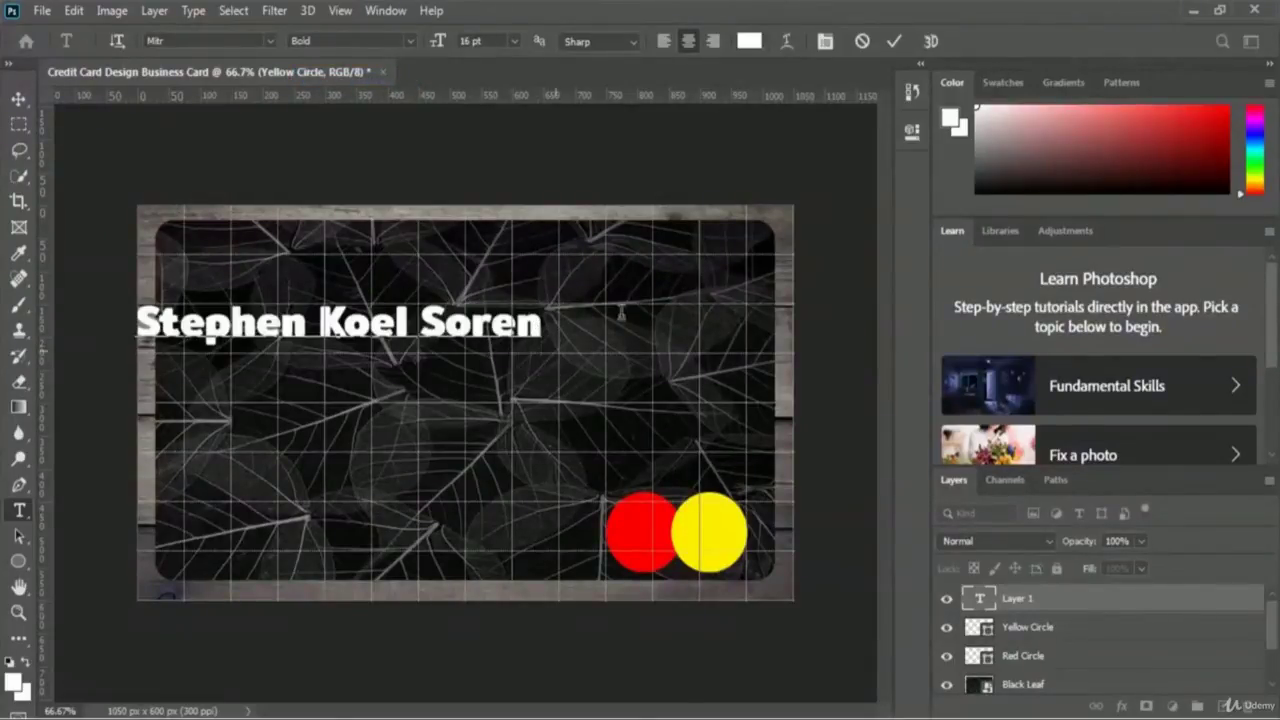
left_click(893, 43)
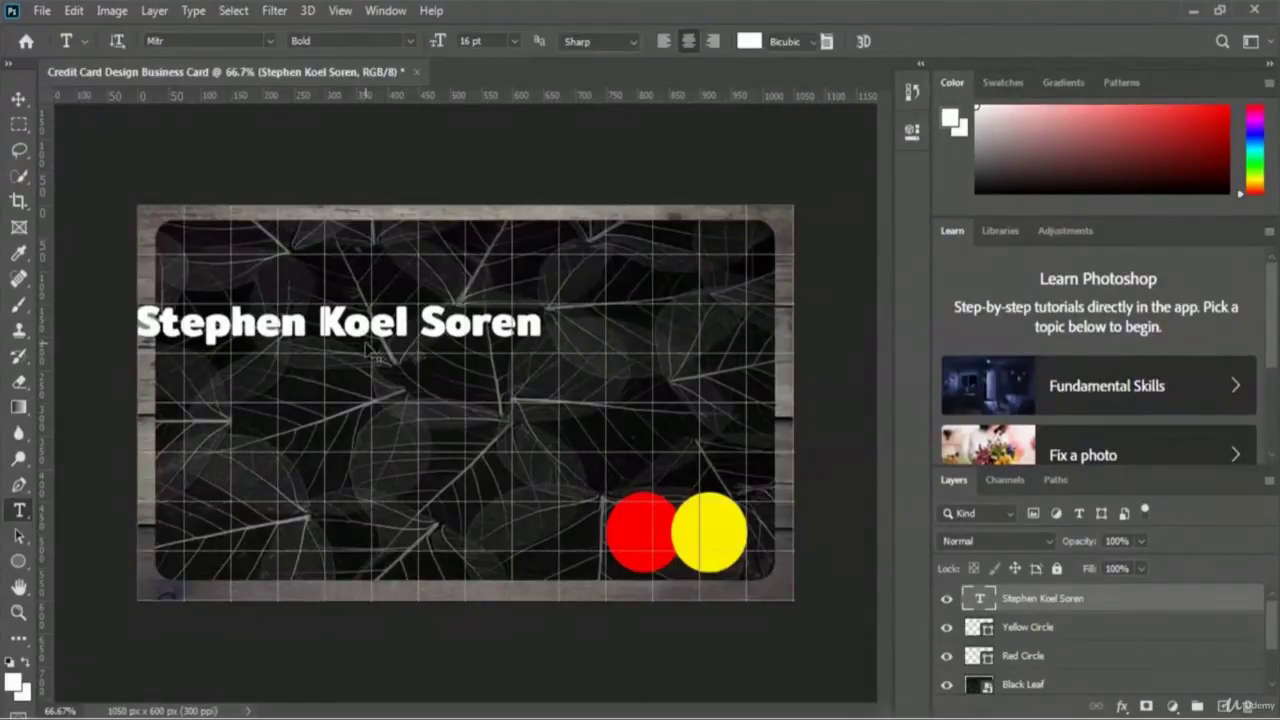
- Reposition the cardholder name along the top of the card, above the red and yellow circles
key("ctrl+t")
left_click_drag(362, 338, 566, 250)
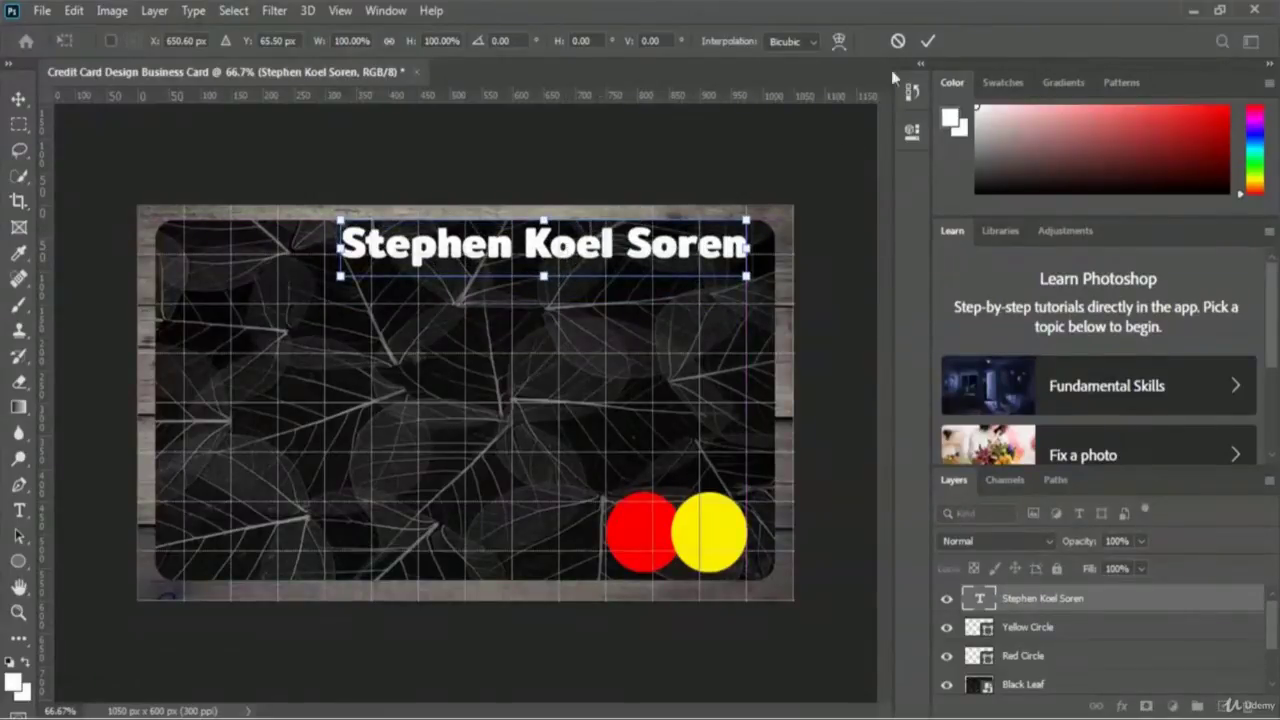
left_click(927, 42)
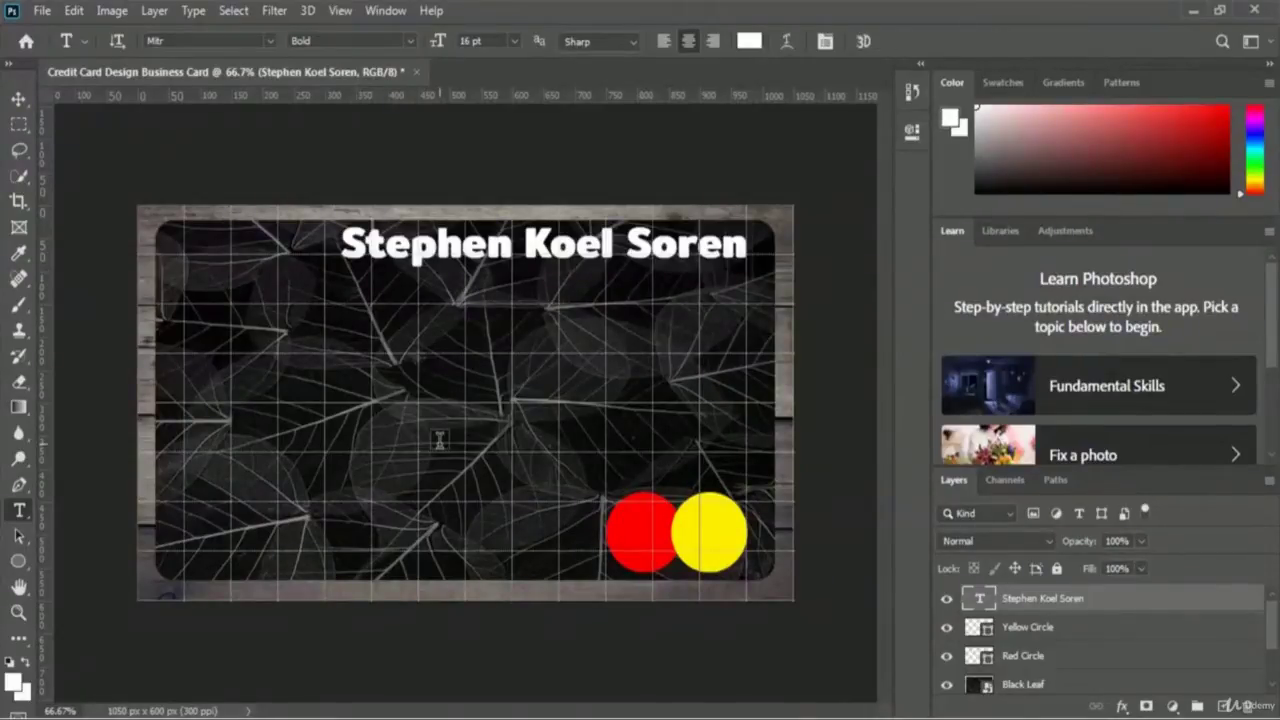
- Add a Bevel & Emboss effect to the name with Inner Bevel style and 615% depth
left_click(1122, 706)
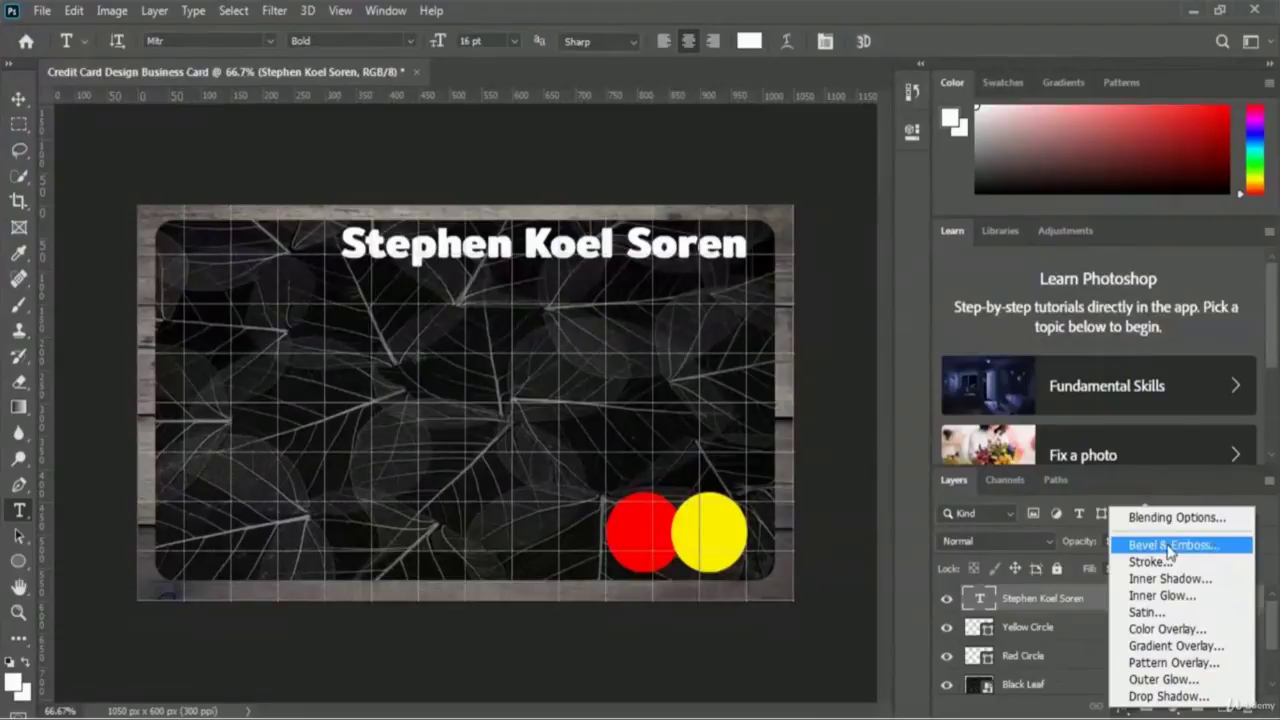
left_click(1213, 546)
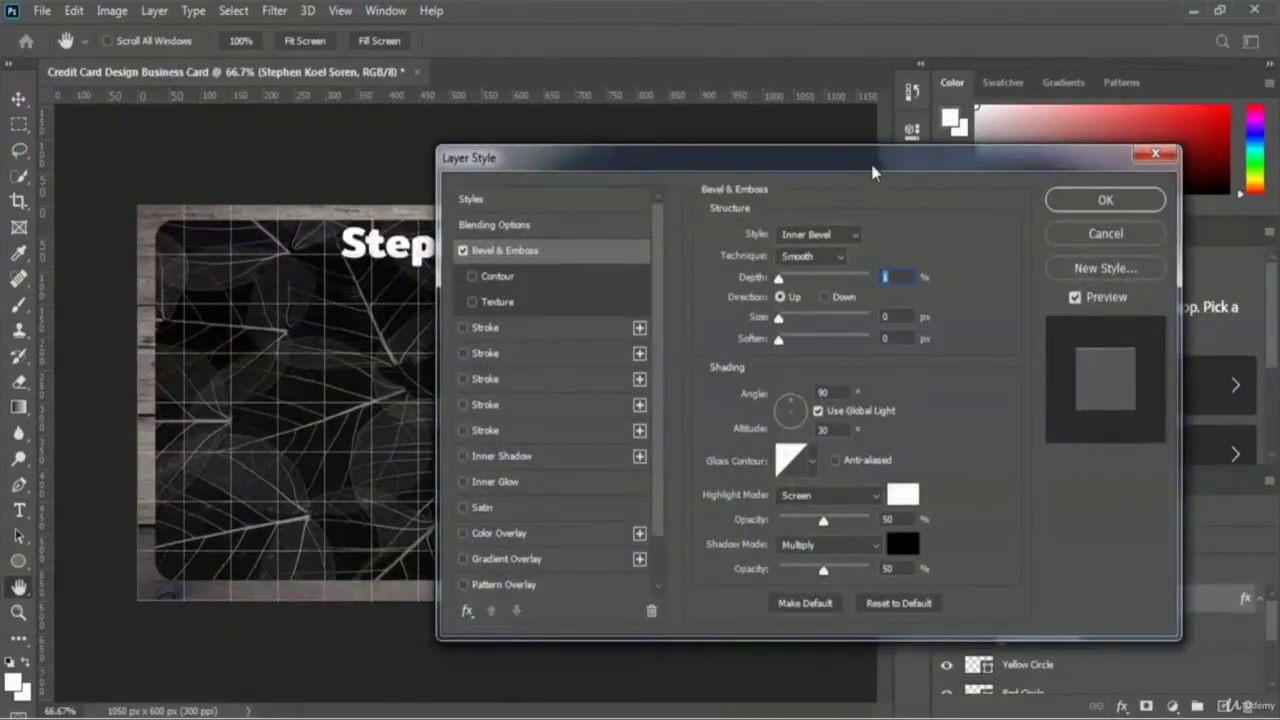
left_click_drag(866, 172, 660, 318)
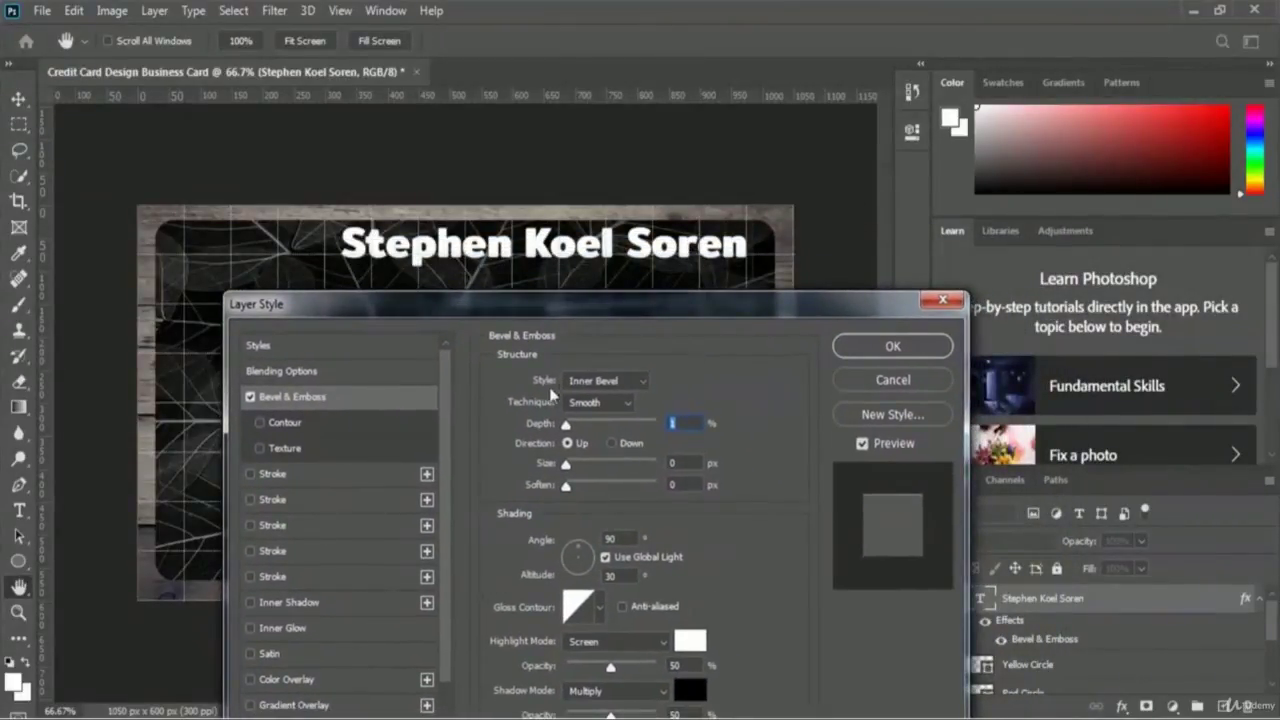
left_click(622, 382)
left_click(619, 420)
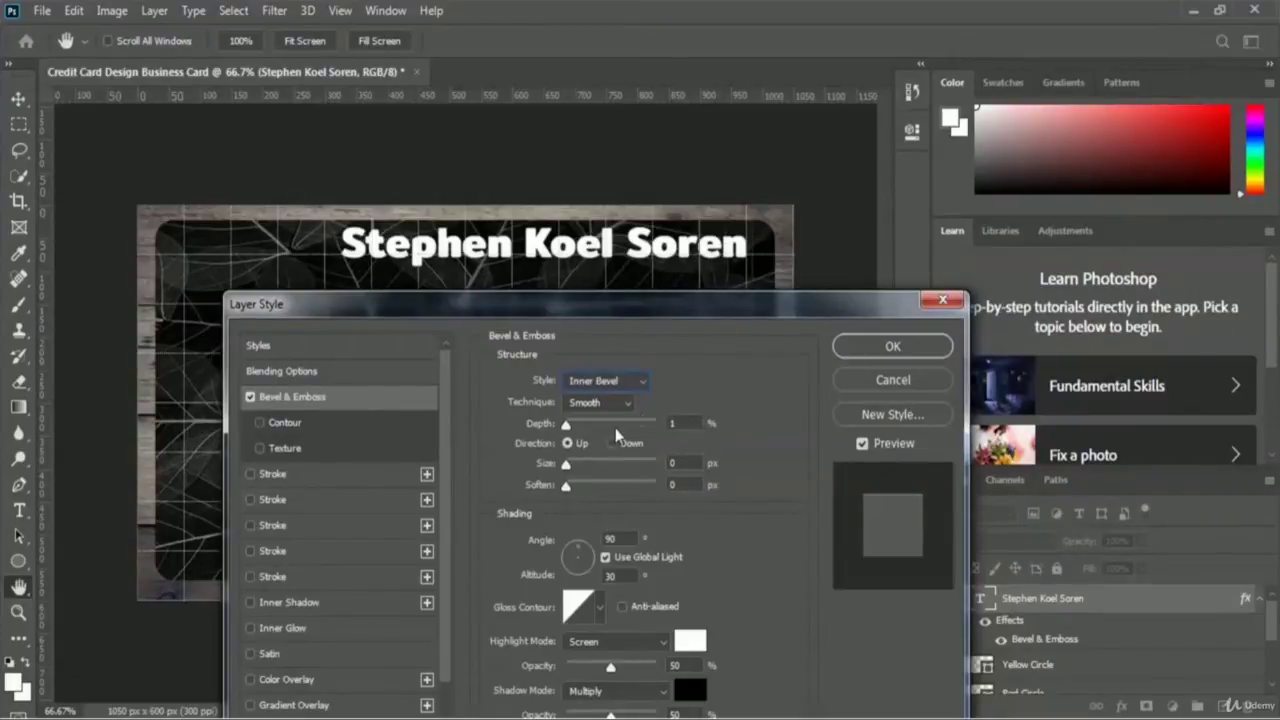
left_click_drag(566, 430, 622, 427)
- Set the bevel size to 15 px, soften it slightly, and apply the effect
left_click_drag(566, 469, 576, 467)
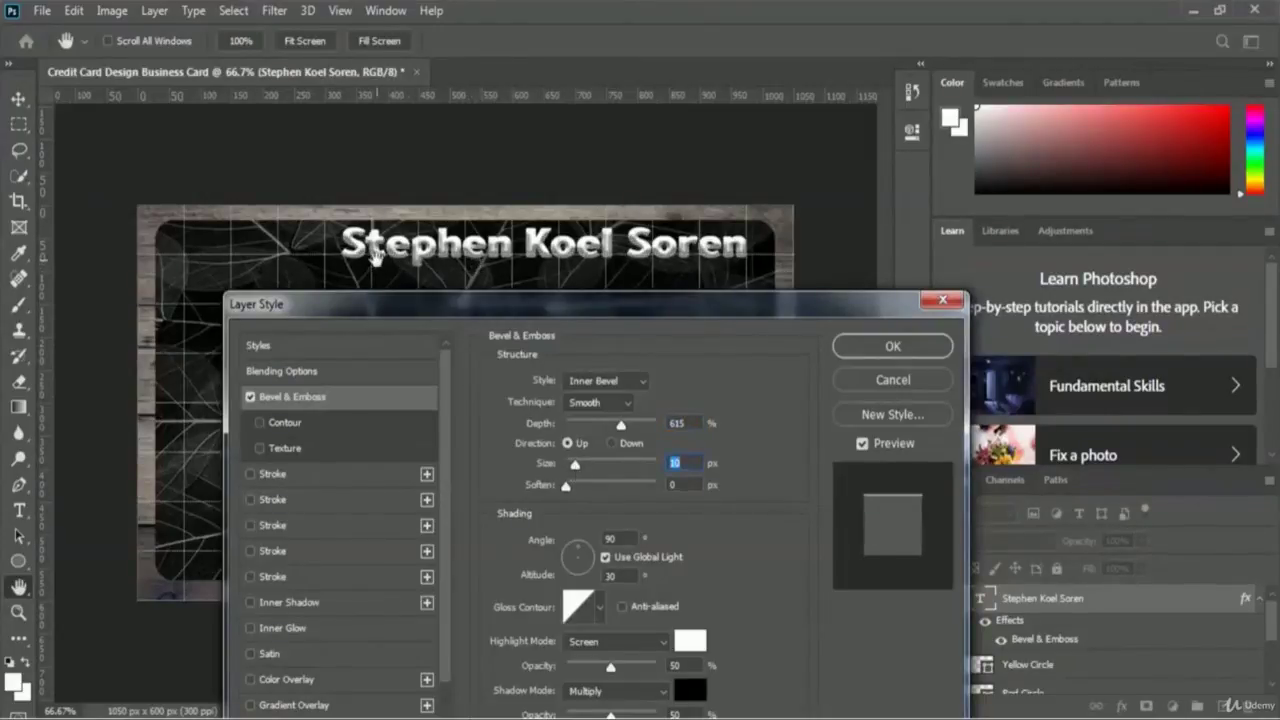
left_click_drag(575, 470, 578, 468)
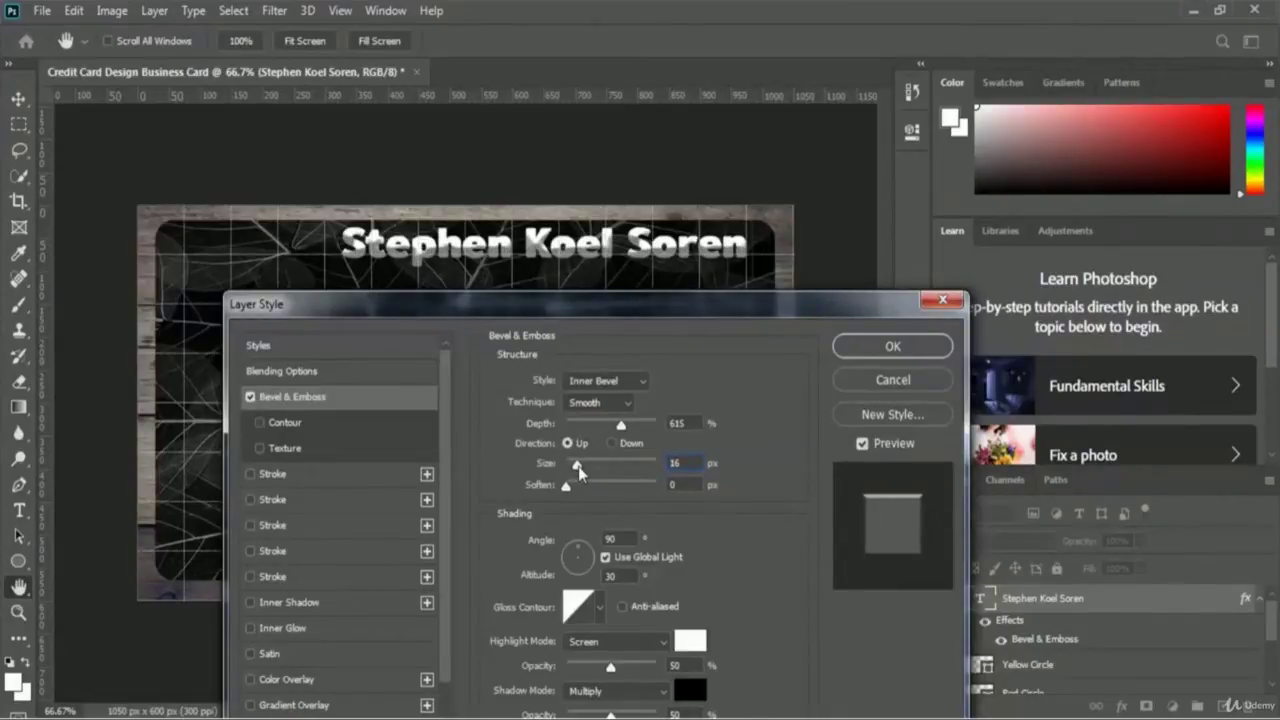
left_click_drag(577, 470, 579, 467)
double_click(675, 463)
type("15")
left_click(565, 489)
left_click_drag(571, 489, 593, 494)
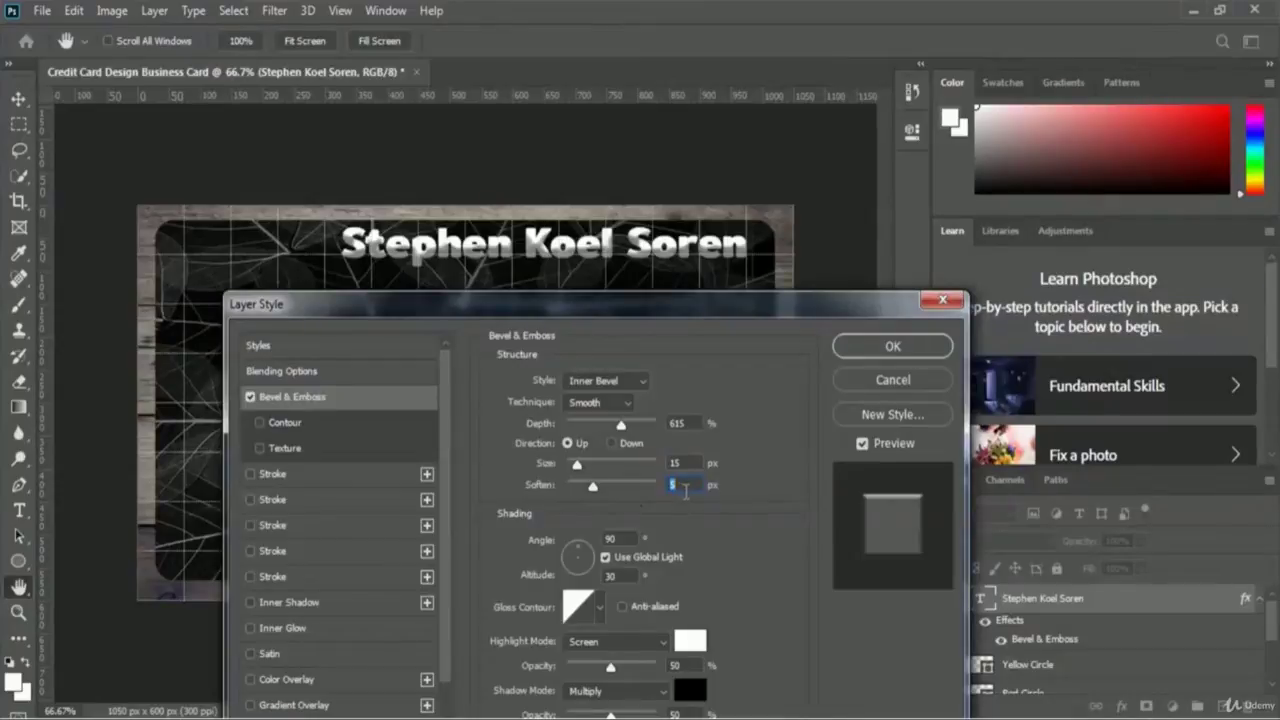
left_click(914, 352)
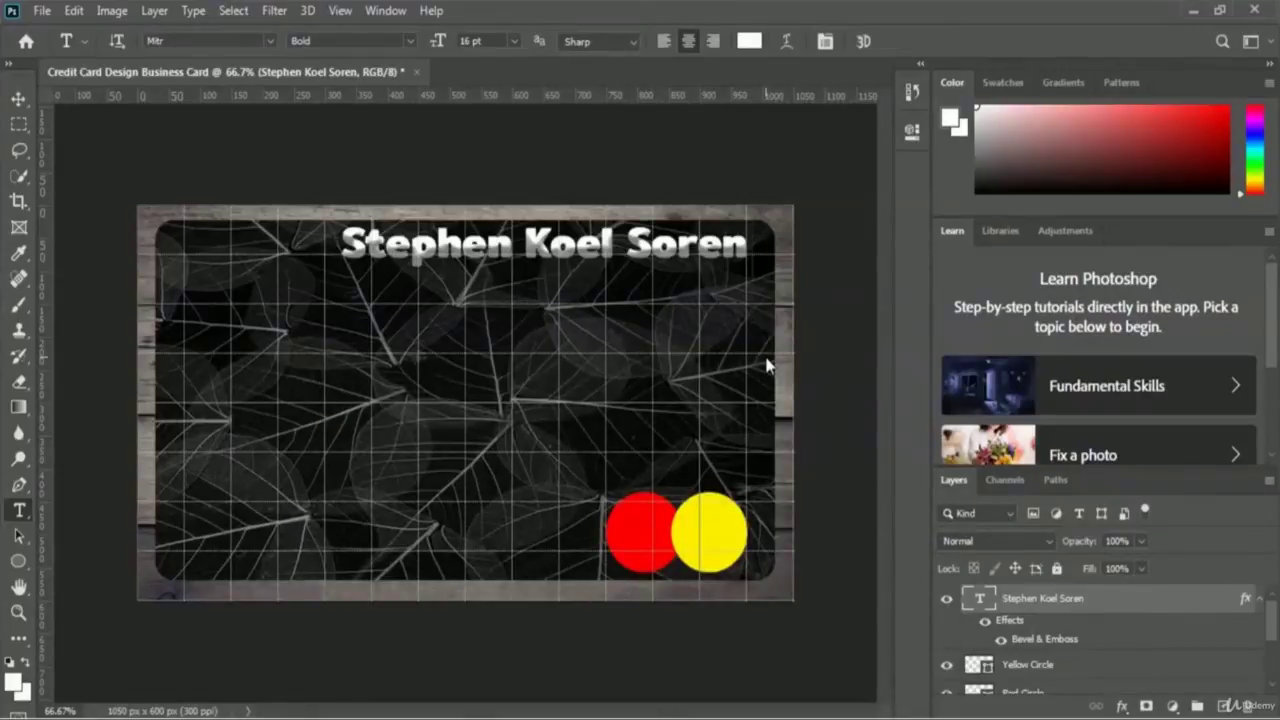
- Toggle the name's emboss effect off and on to compare, then convert the name layer to a smart object
left_click(984, 622)
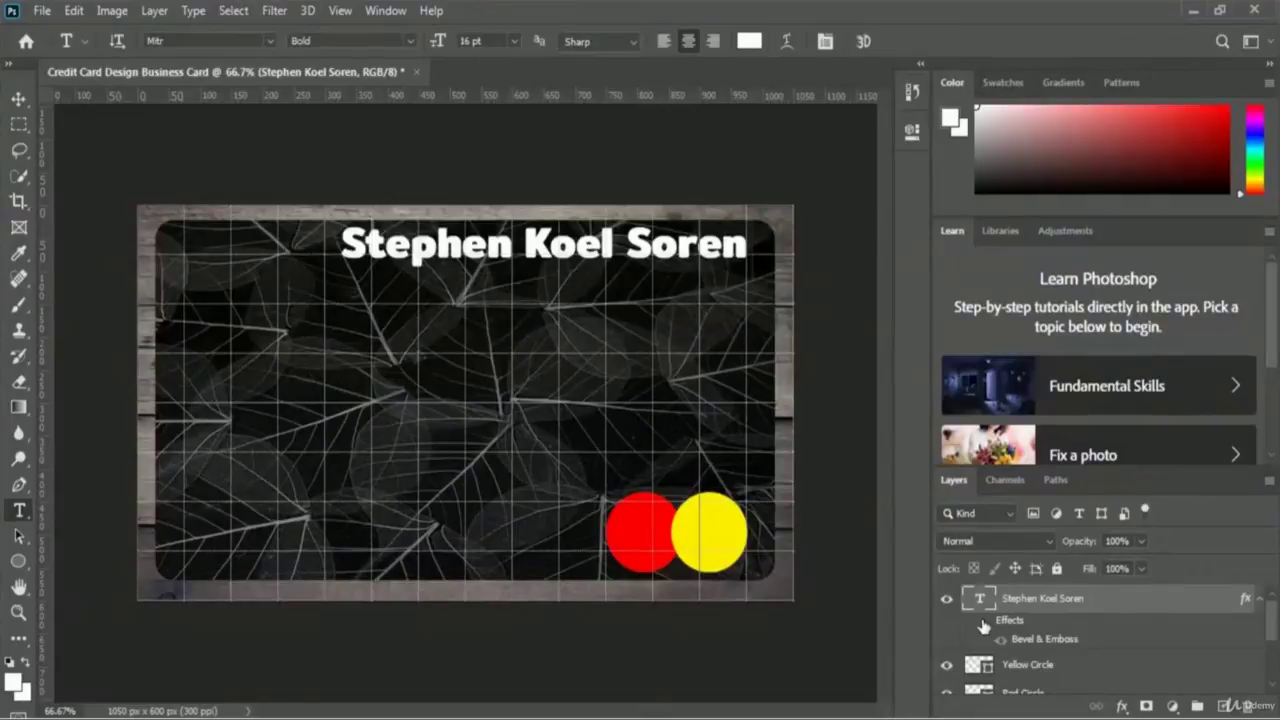
left_click(984, 622)
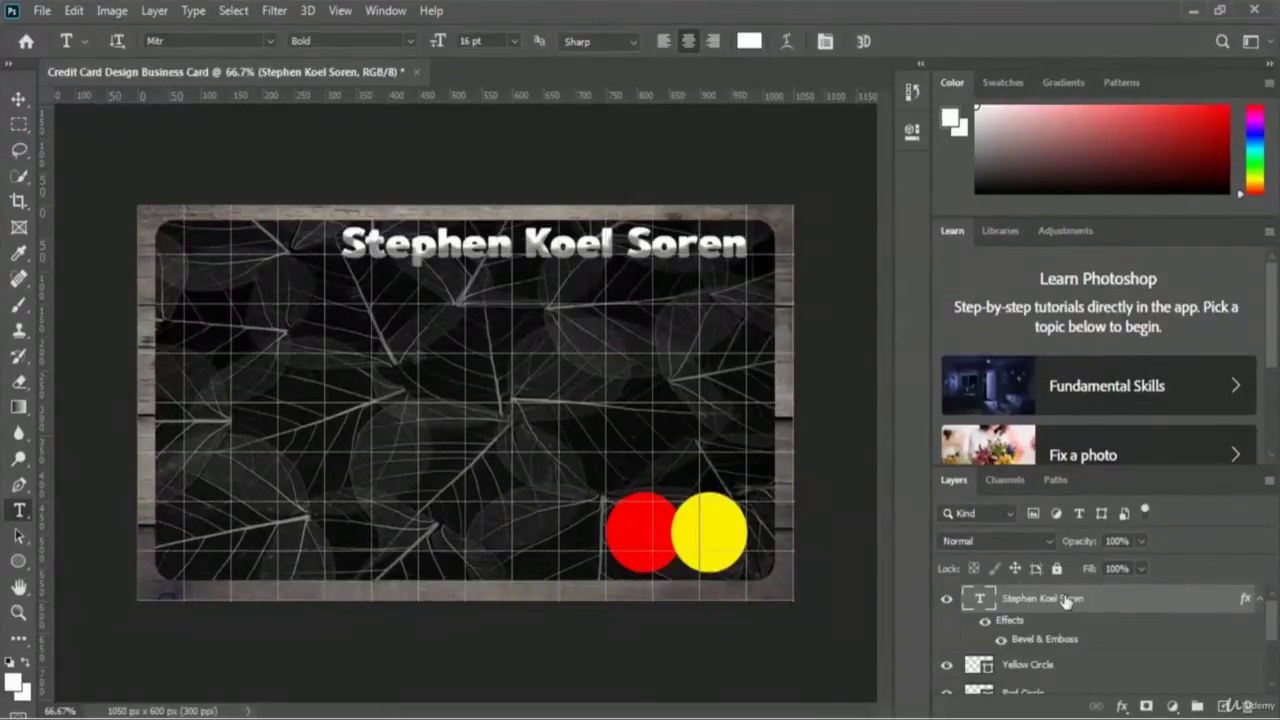
right_click(1045, 603)
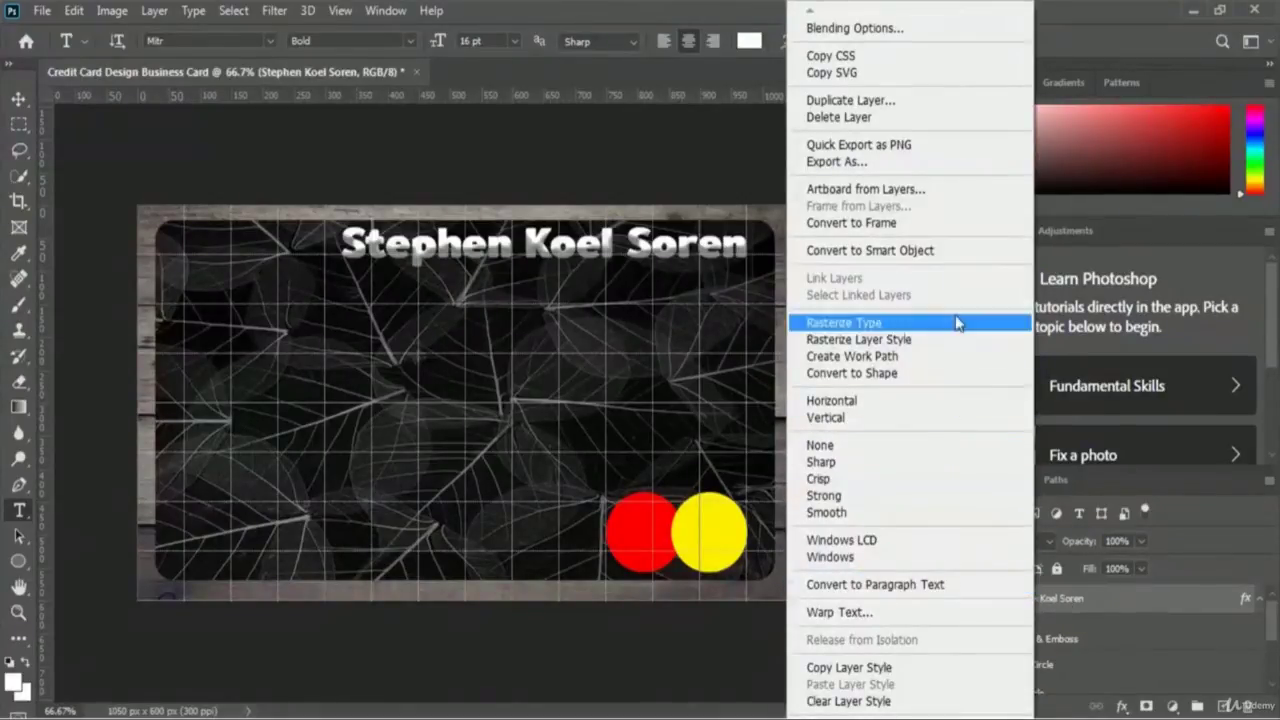
left_click(921, 252)
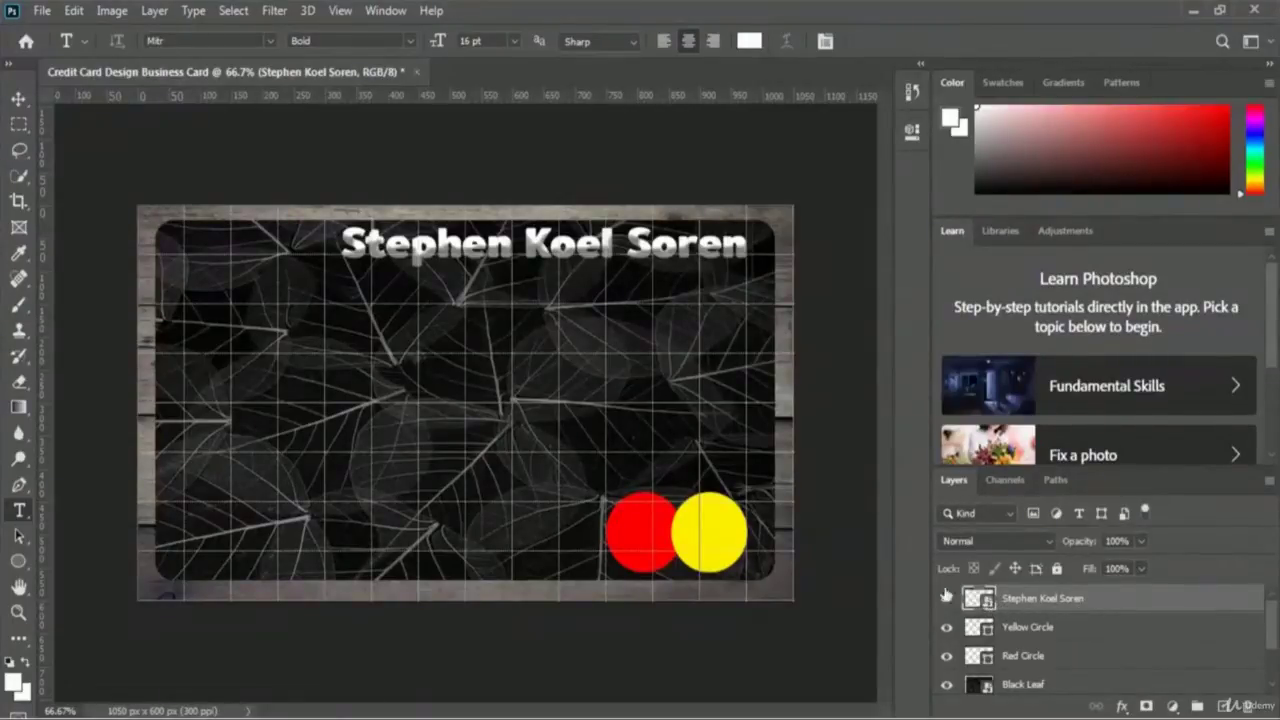
- Type 'CEO of SkillFour' below the name, correct the capital O, and select the line
left_click(427, 371)
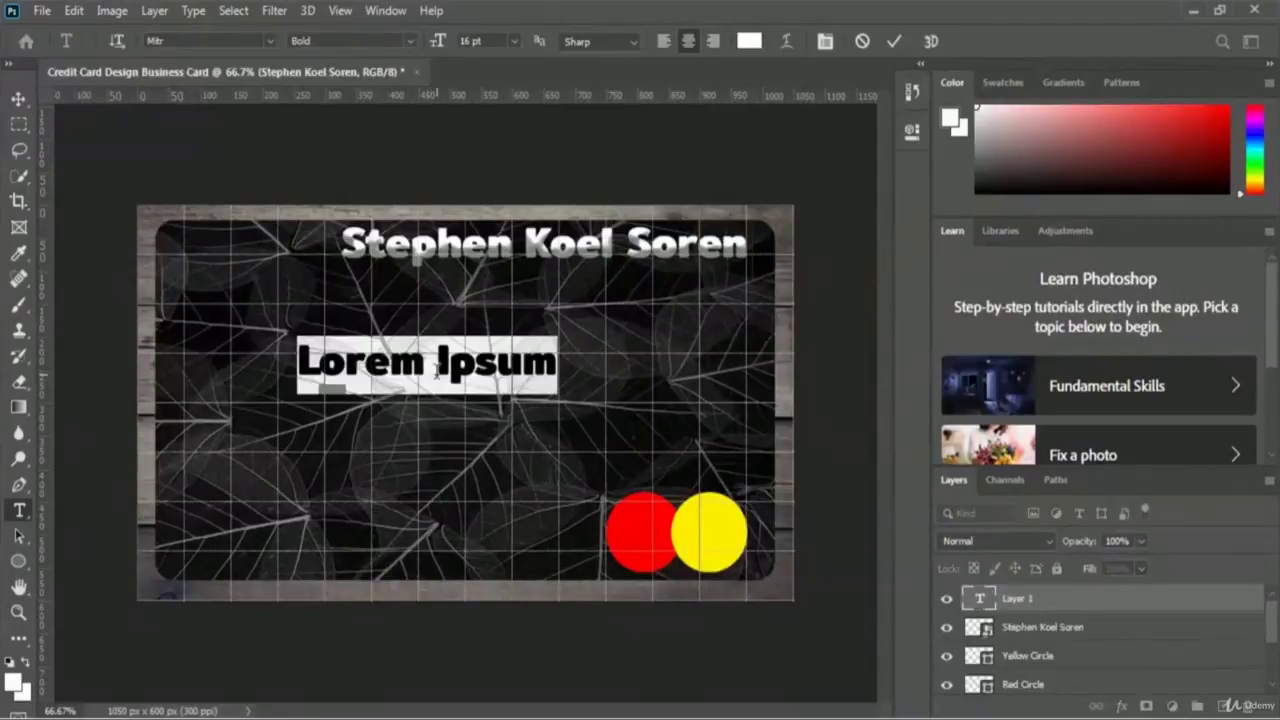
type("CEO of")
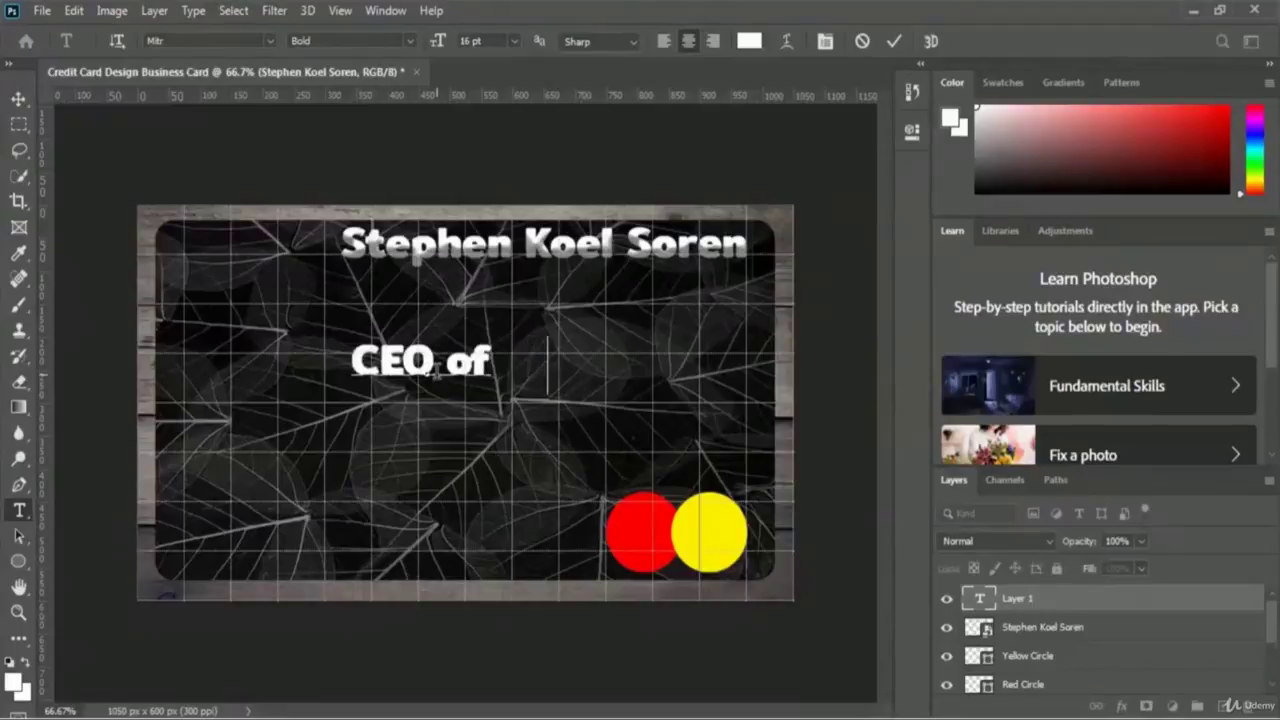
type(" SkillFOur")
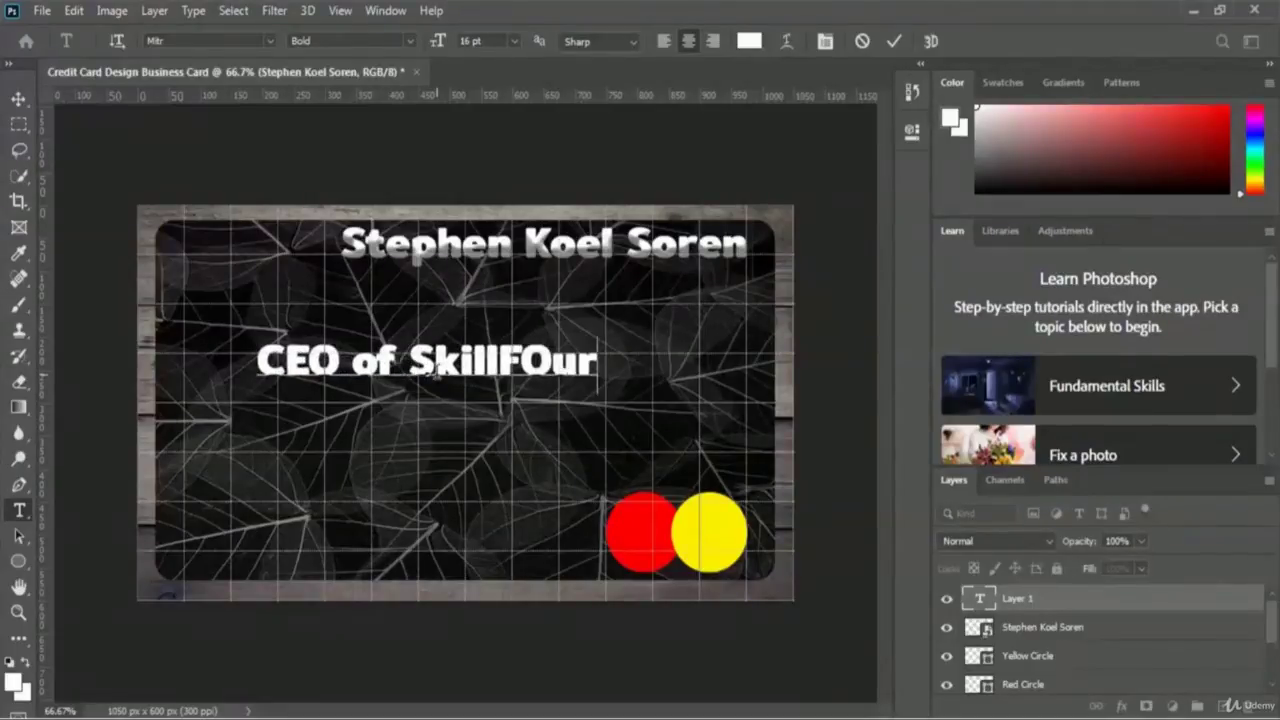
key("Left")
key("Left")
key("BackSpace")
type("o")
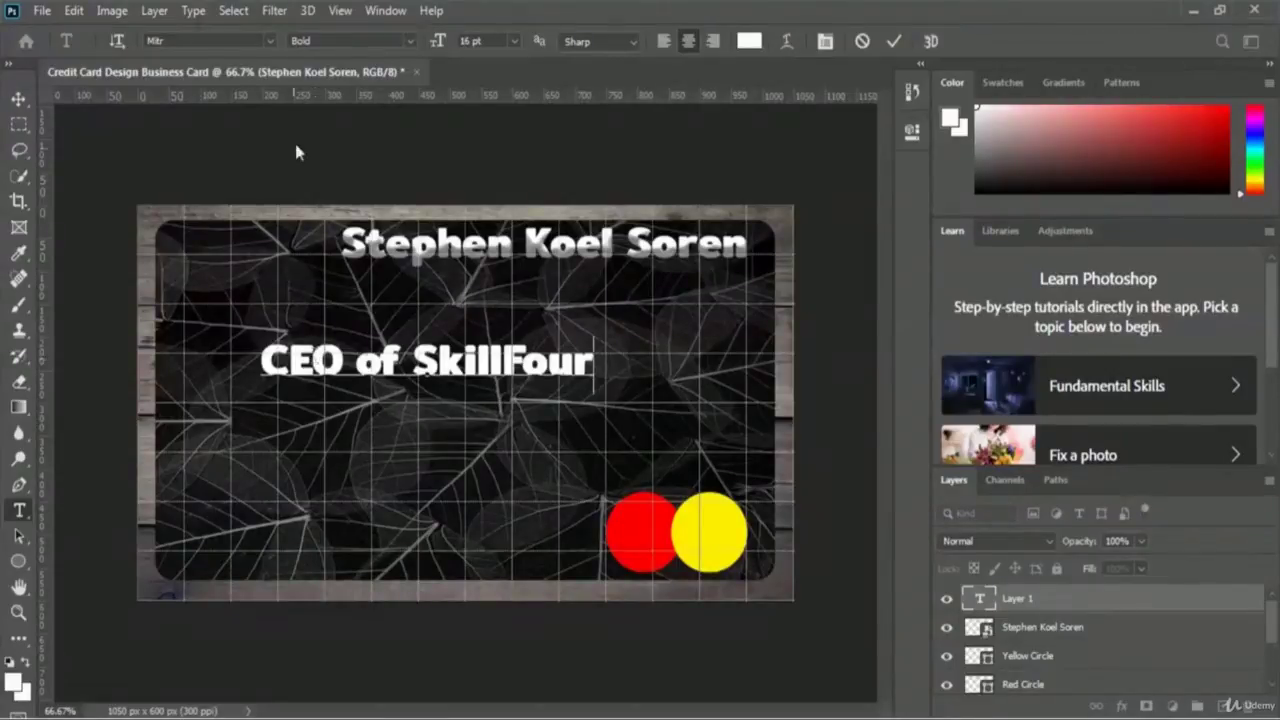
triple_click(429, 336)
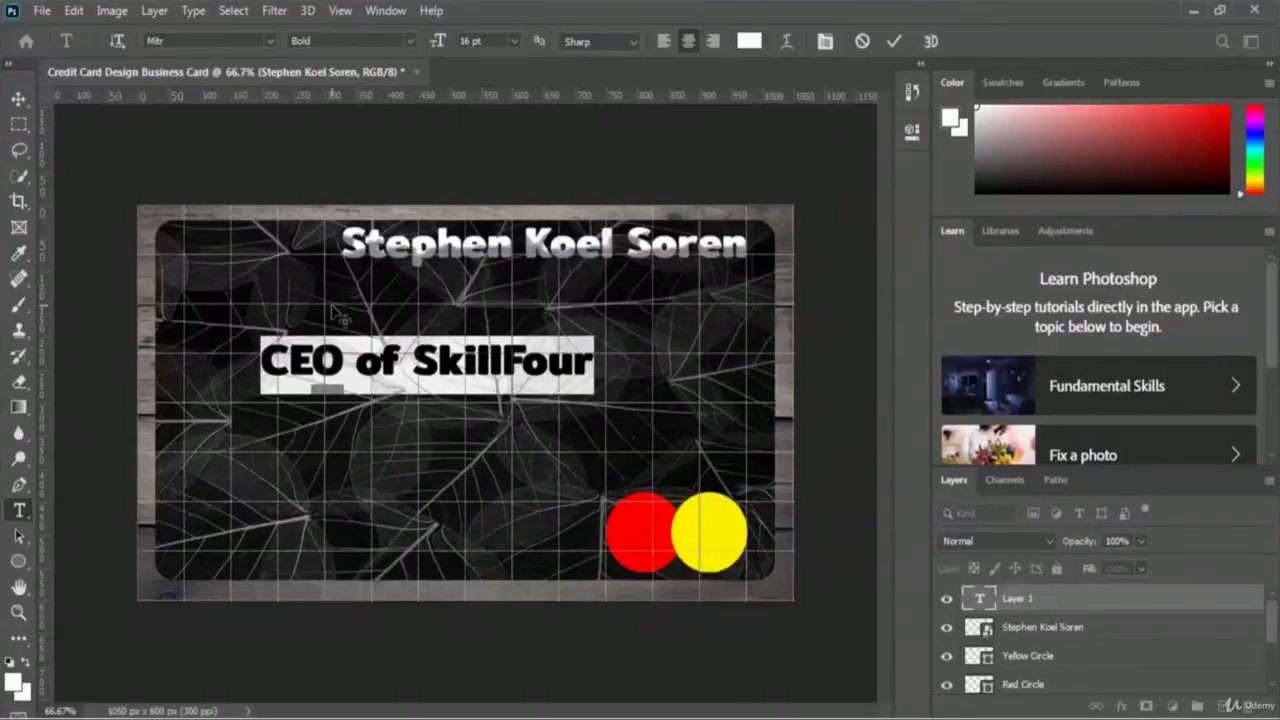
left_click(269, 41)
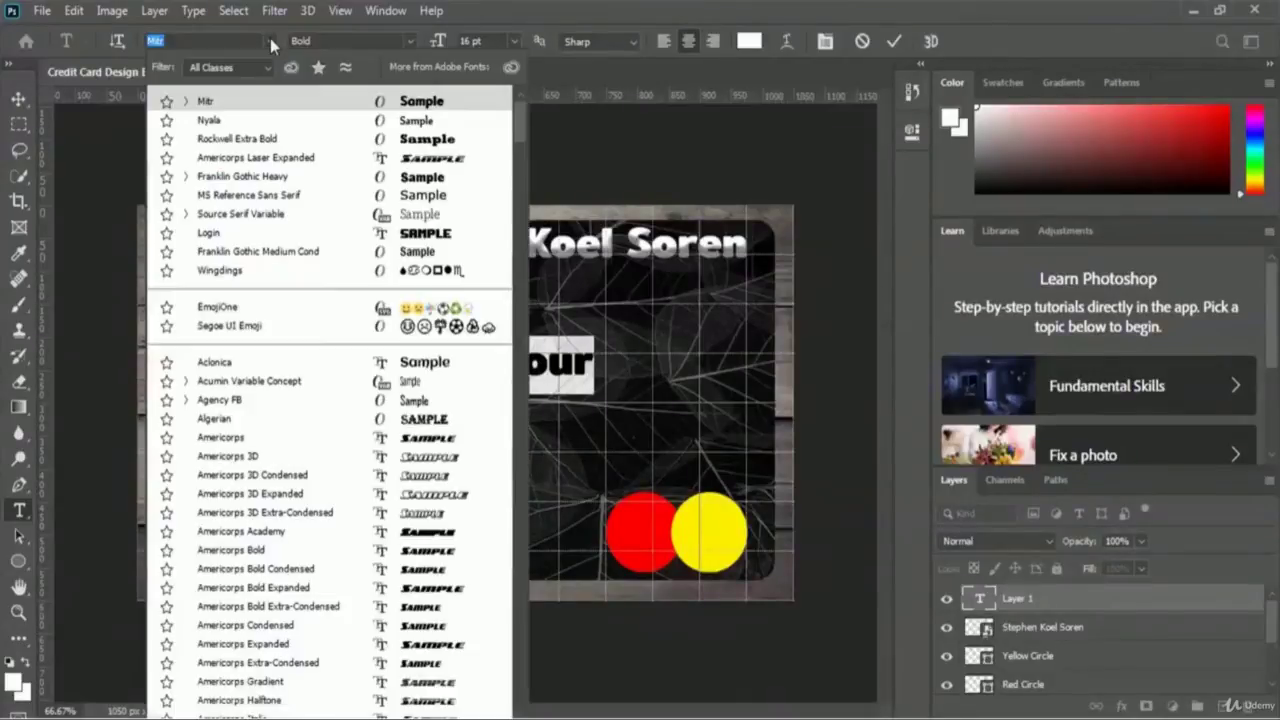
- Set the subtitle to Nyala at 10 pt and commit it
left_click(232, 121)
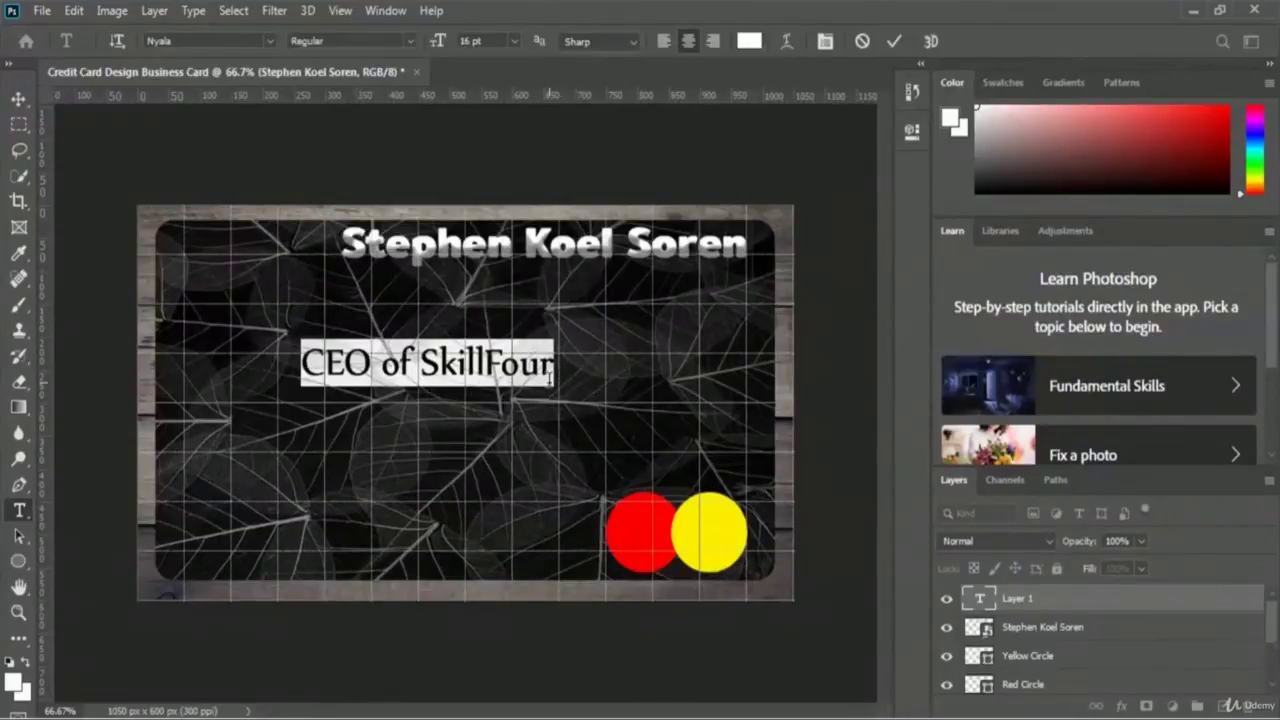
left_click(514, 42)
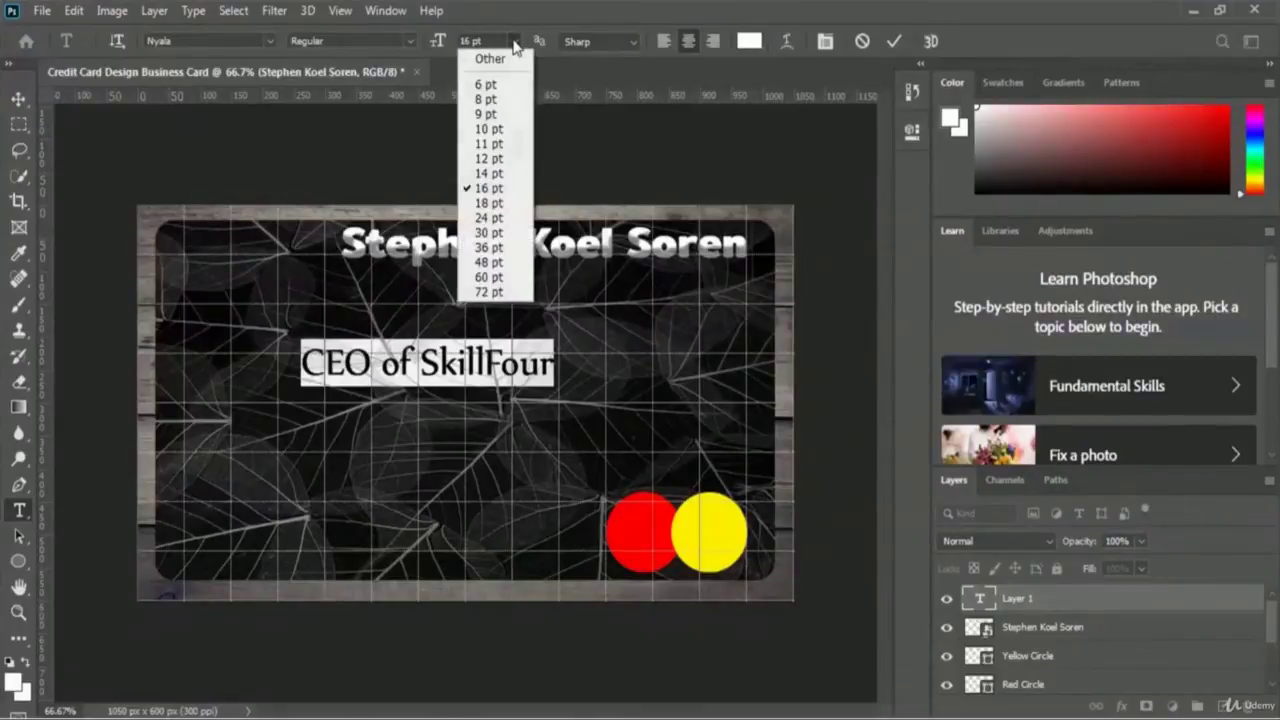
left_click(500, 130)
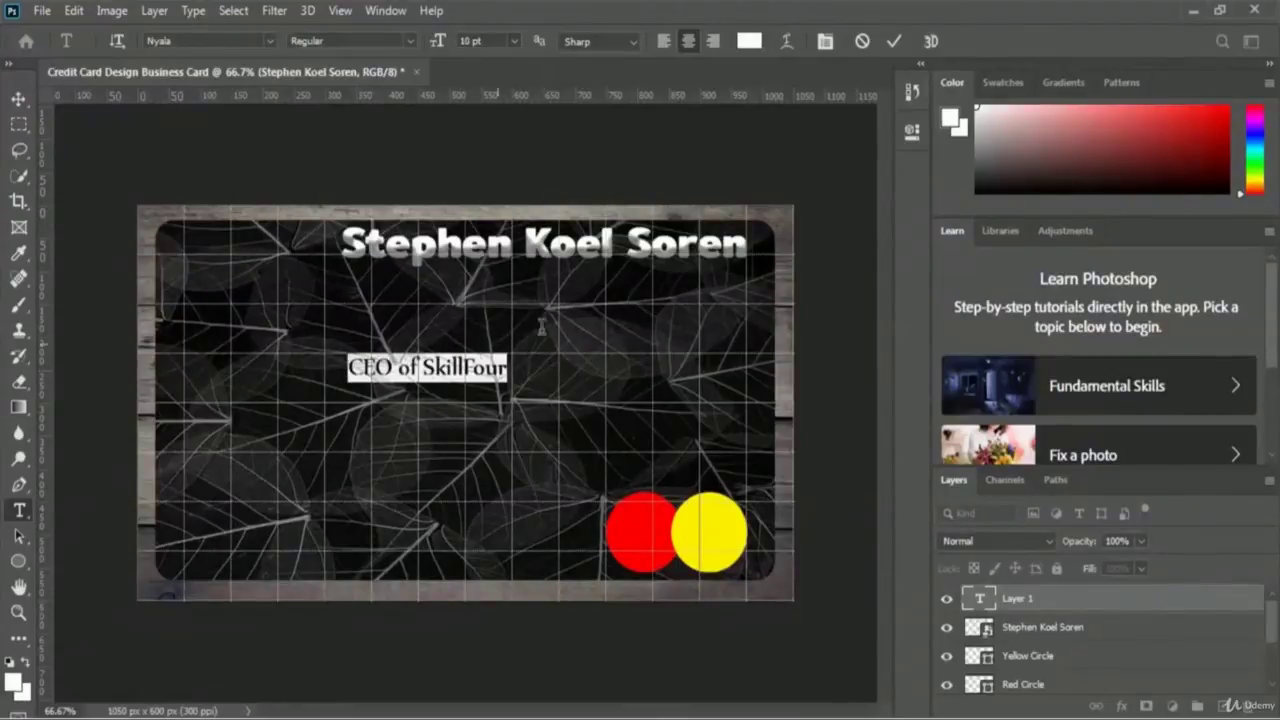
left_click(893, 41)
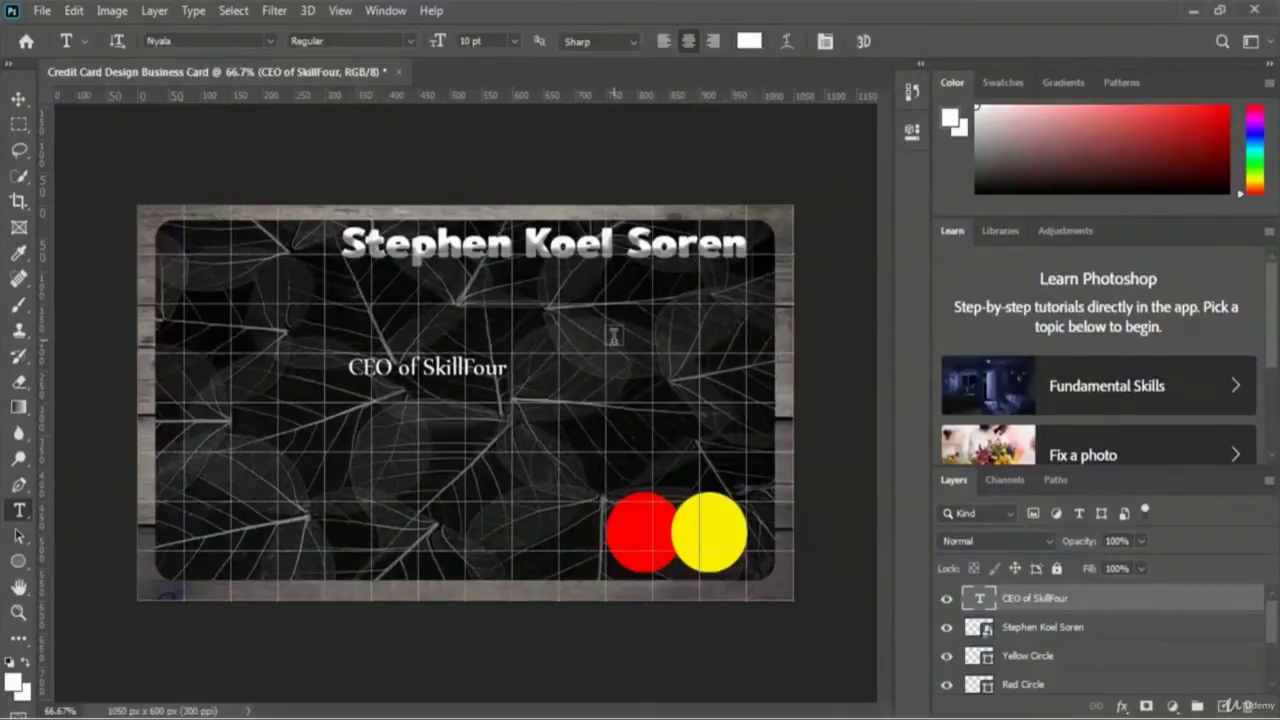
- Move the subtitle up under the name's right end, then start a new text line mid-card
key("ctrl+t")
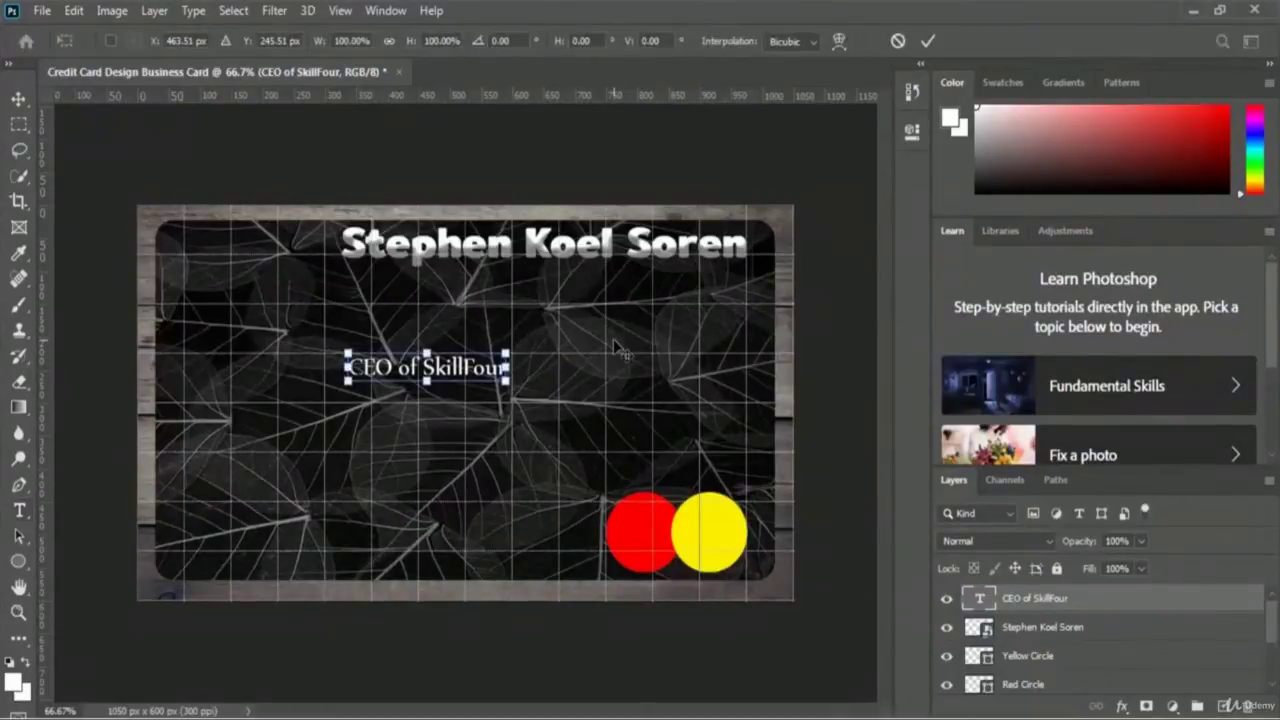
left_click_drag(440, 377, 684, 289)
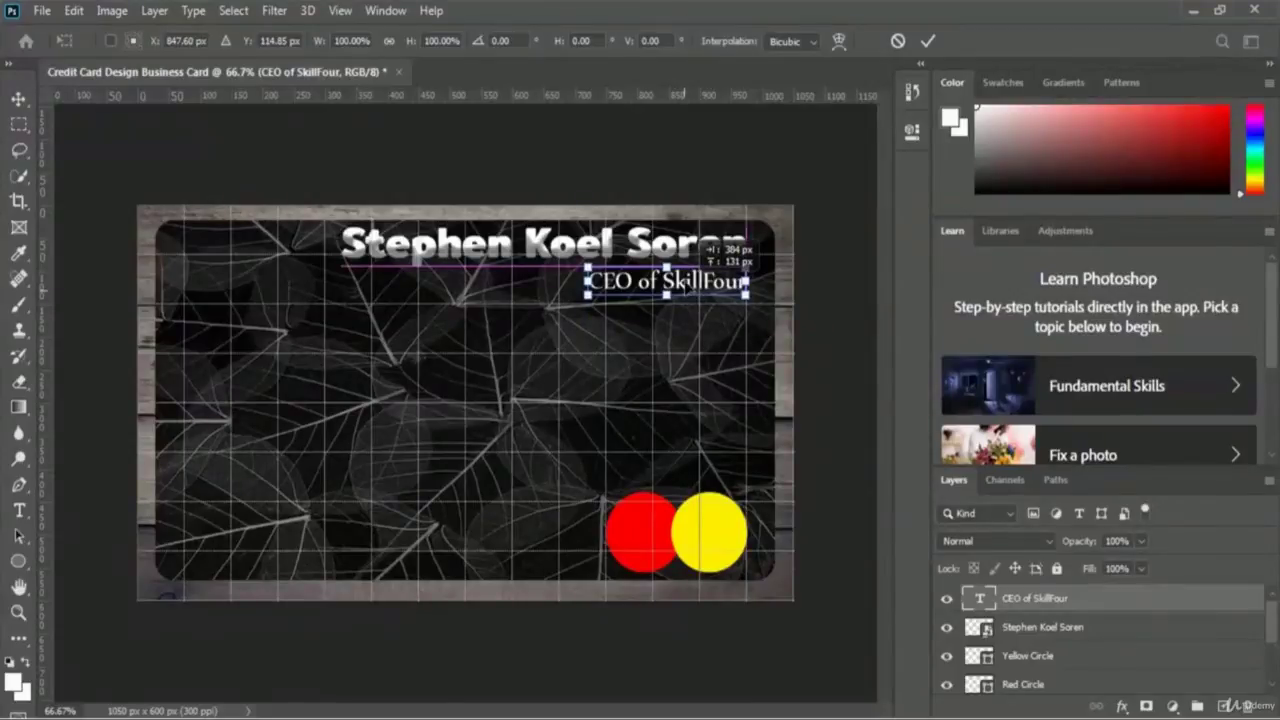
left_click_drag(685, 290, 685, 290)
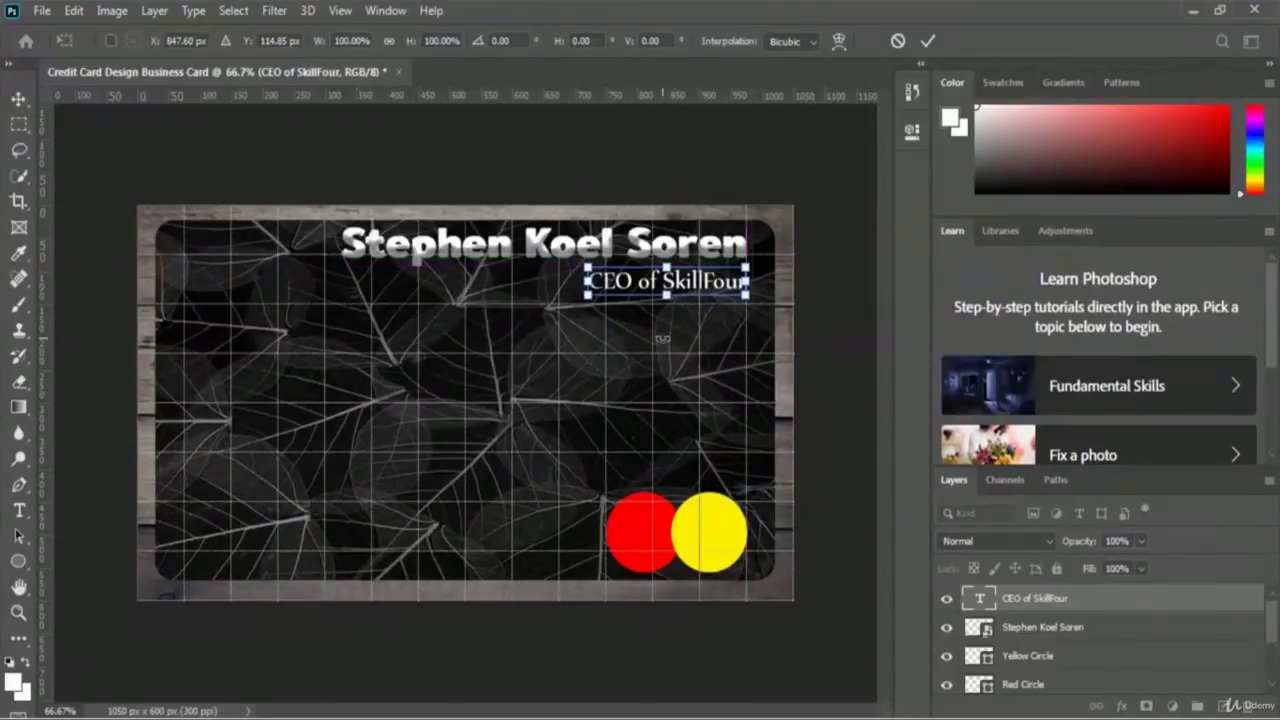
left_click(928, 41)
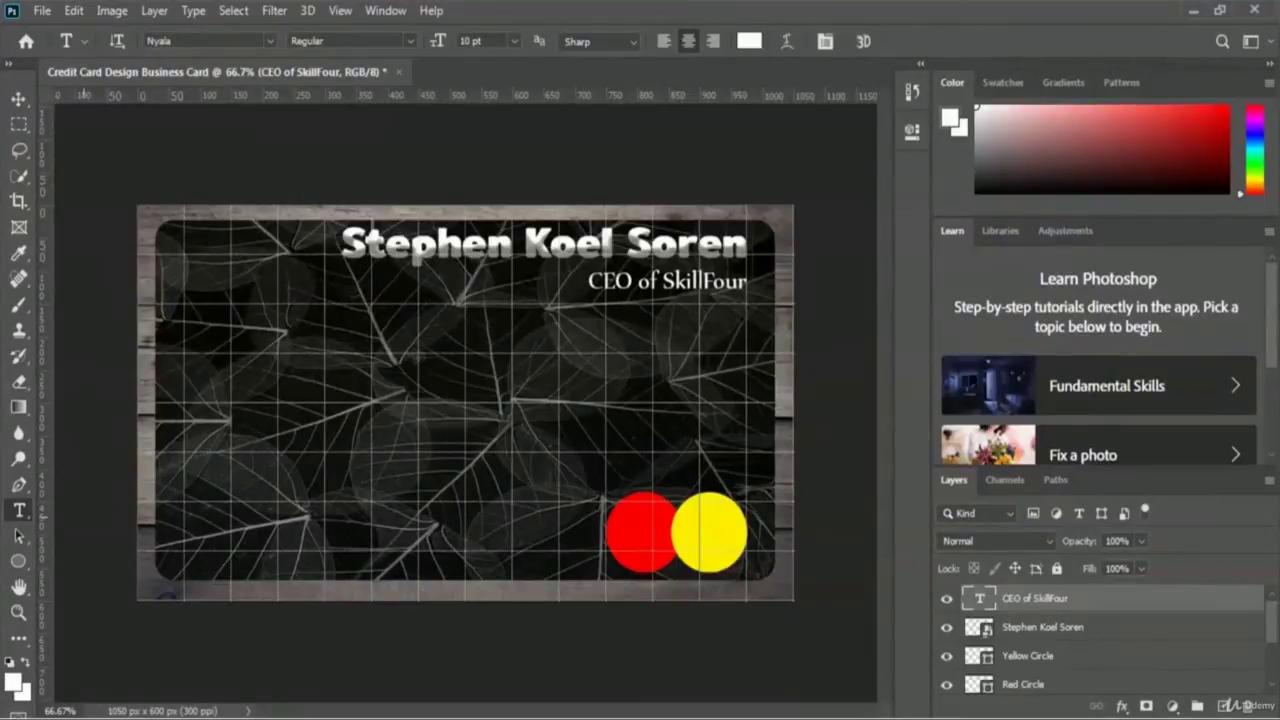
left_click(448, 429)
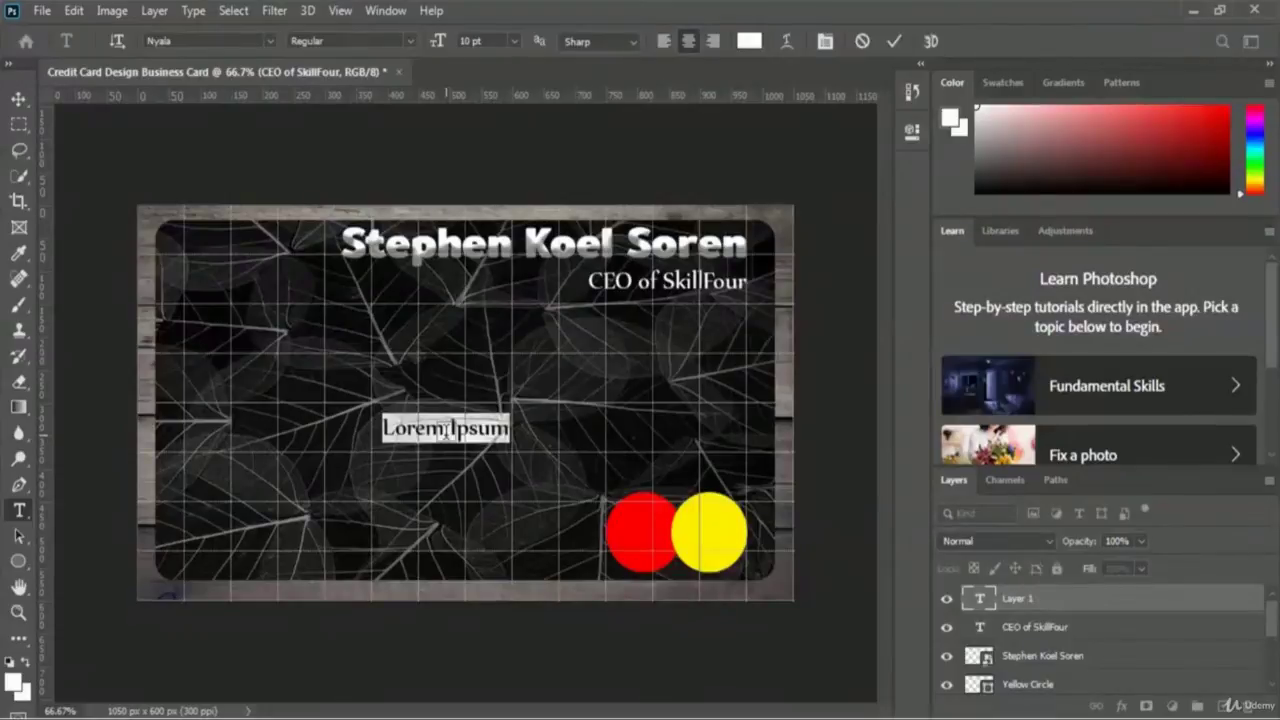
type("Phone")
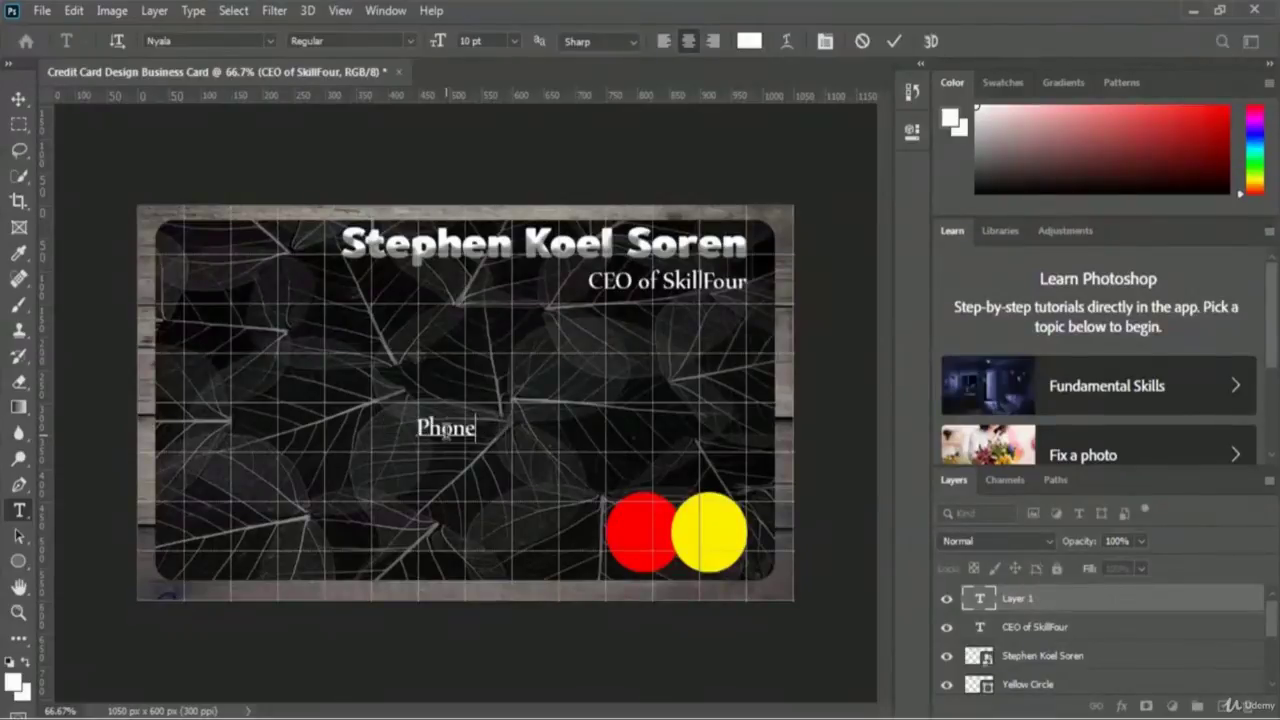
type(": 000")
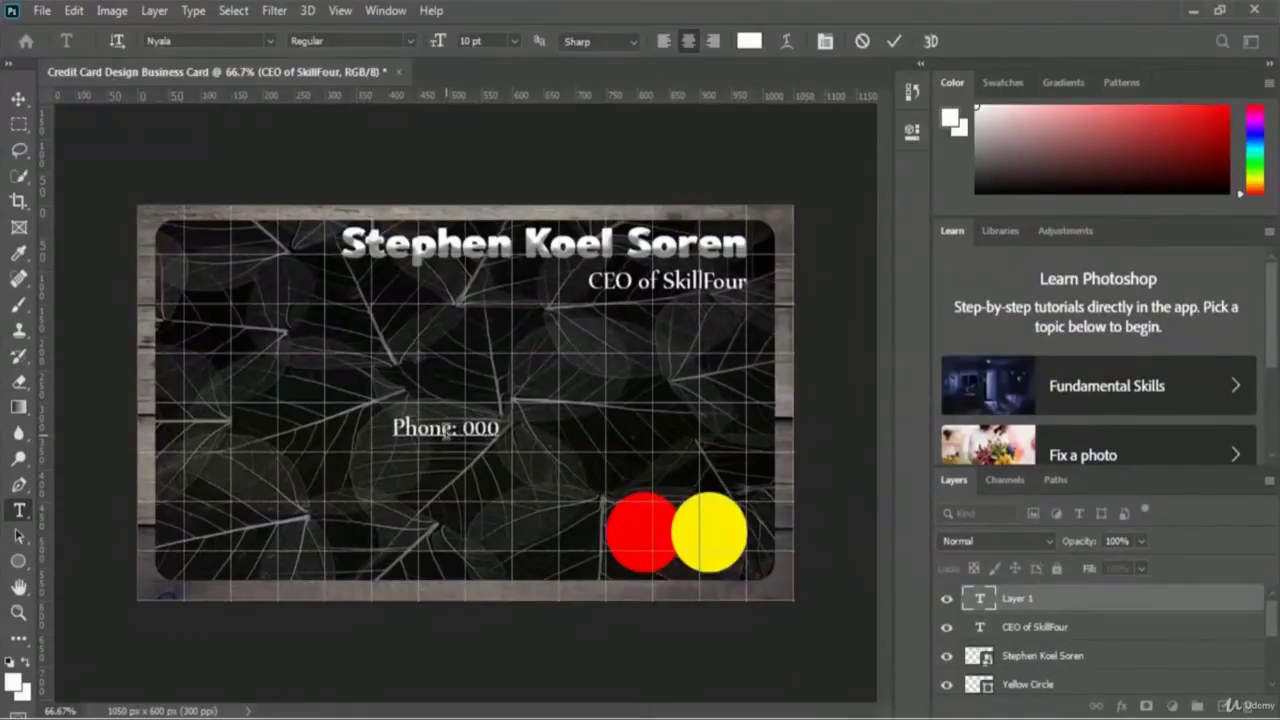
type(" 0000")
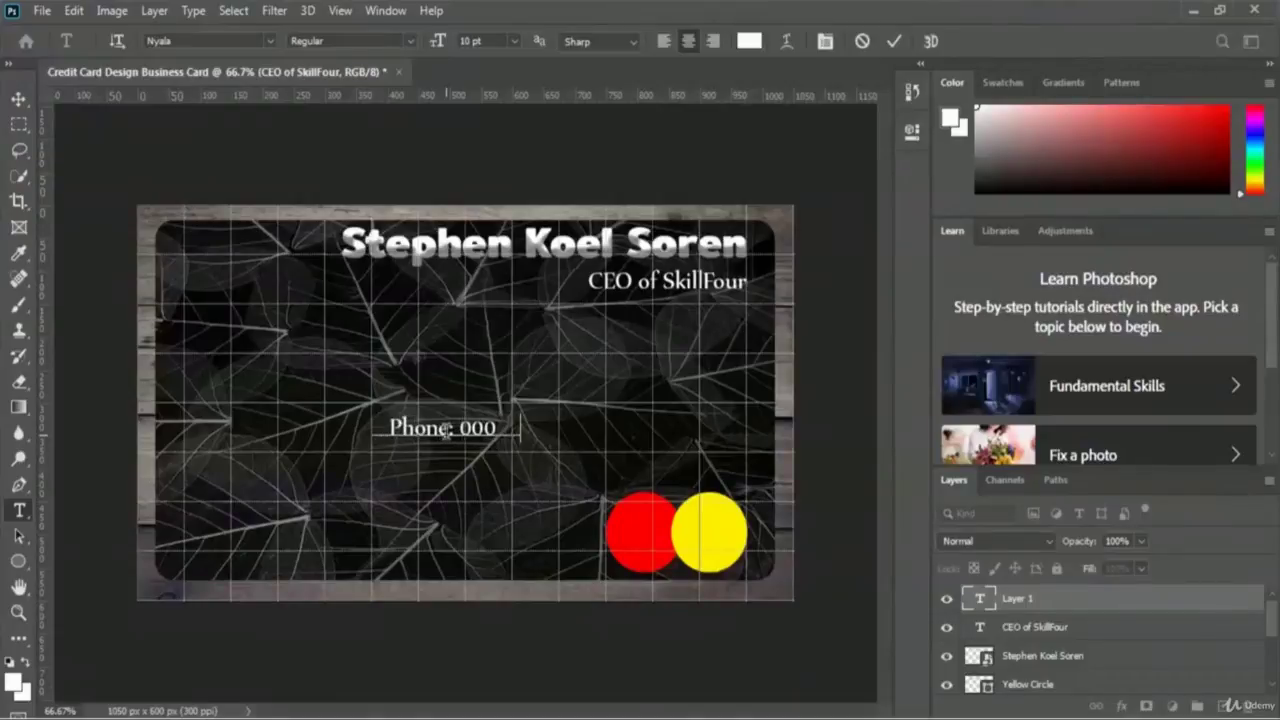
key("BackSpace")
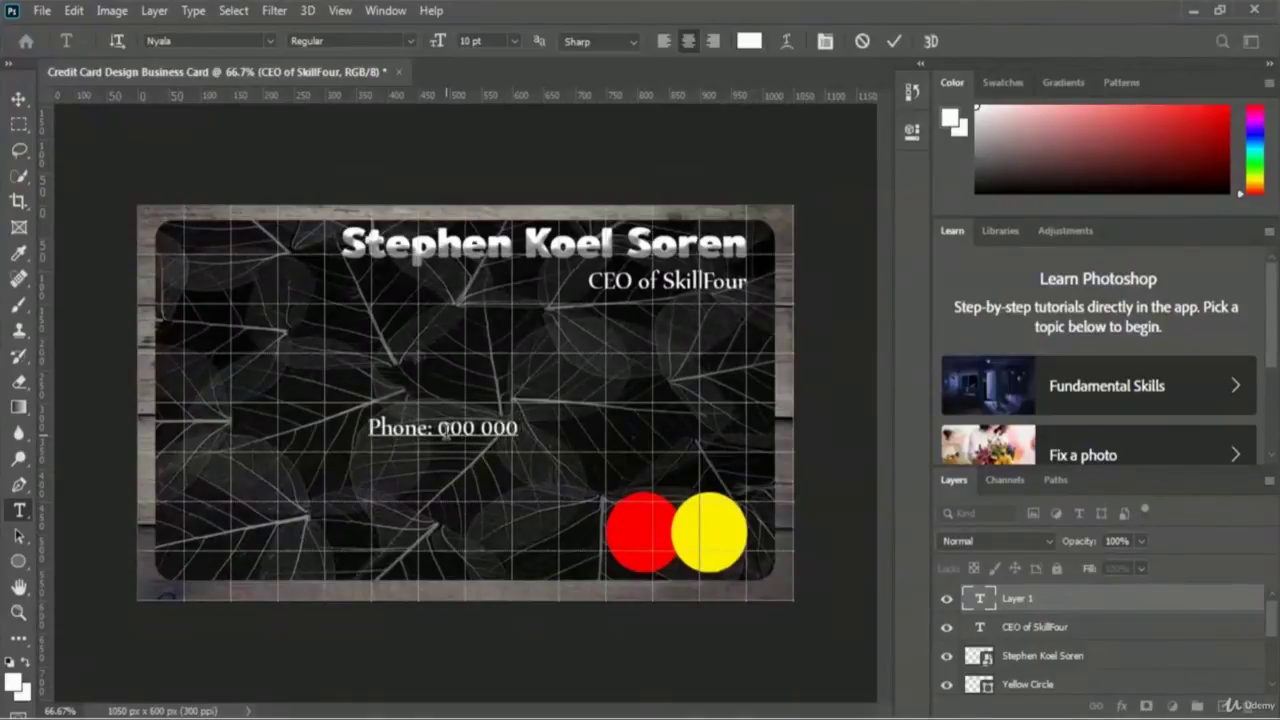
type("0000")
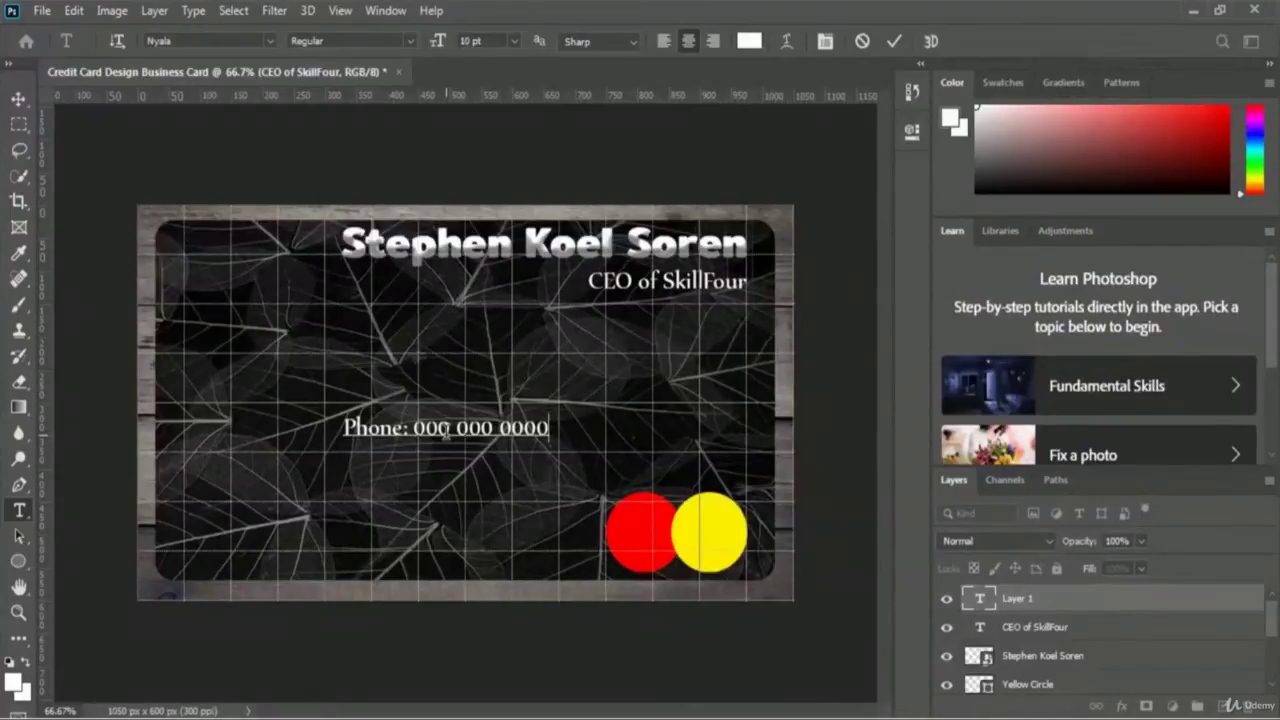
key("ctrl+a")
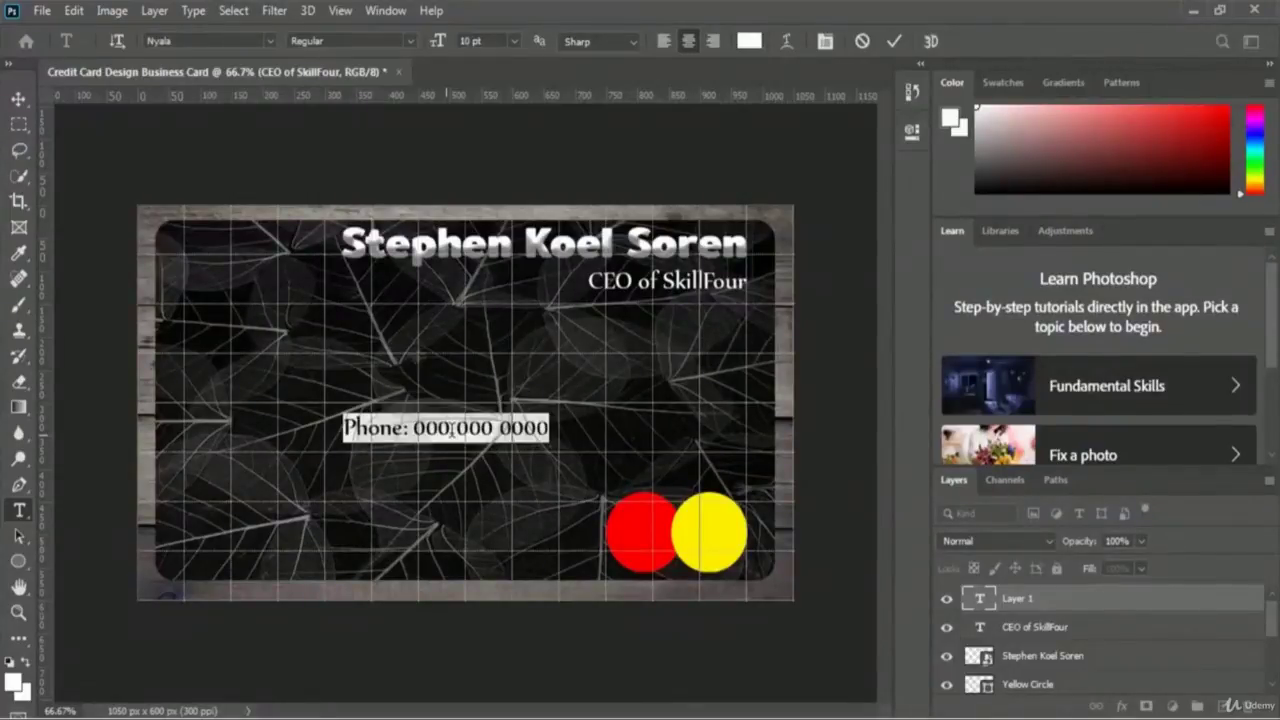
- Restyle the phone line in Soloist Title at a custom 13 pt size
left_click(271, 41)
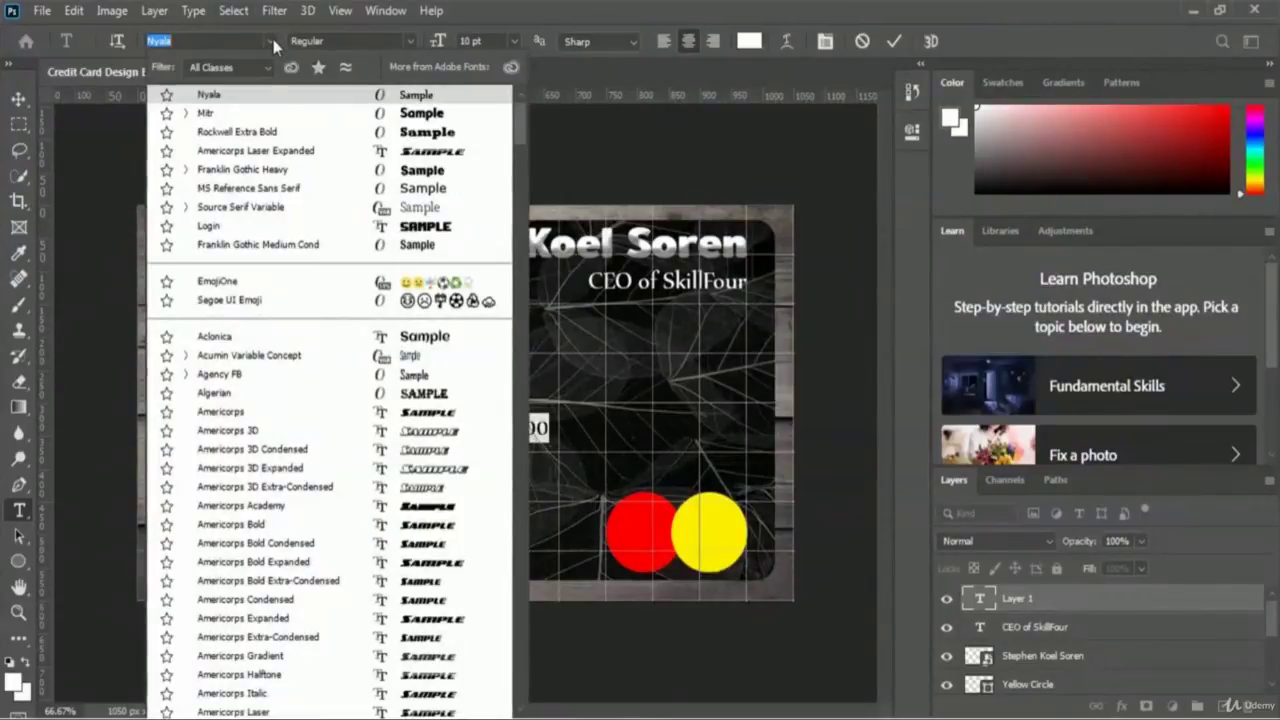
key("Down")
key("Down")
left_click_drag(517, 133, 543, 518)
left_click(224, 447)
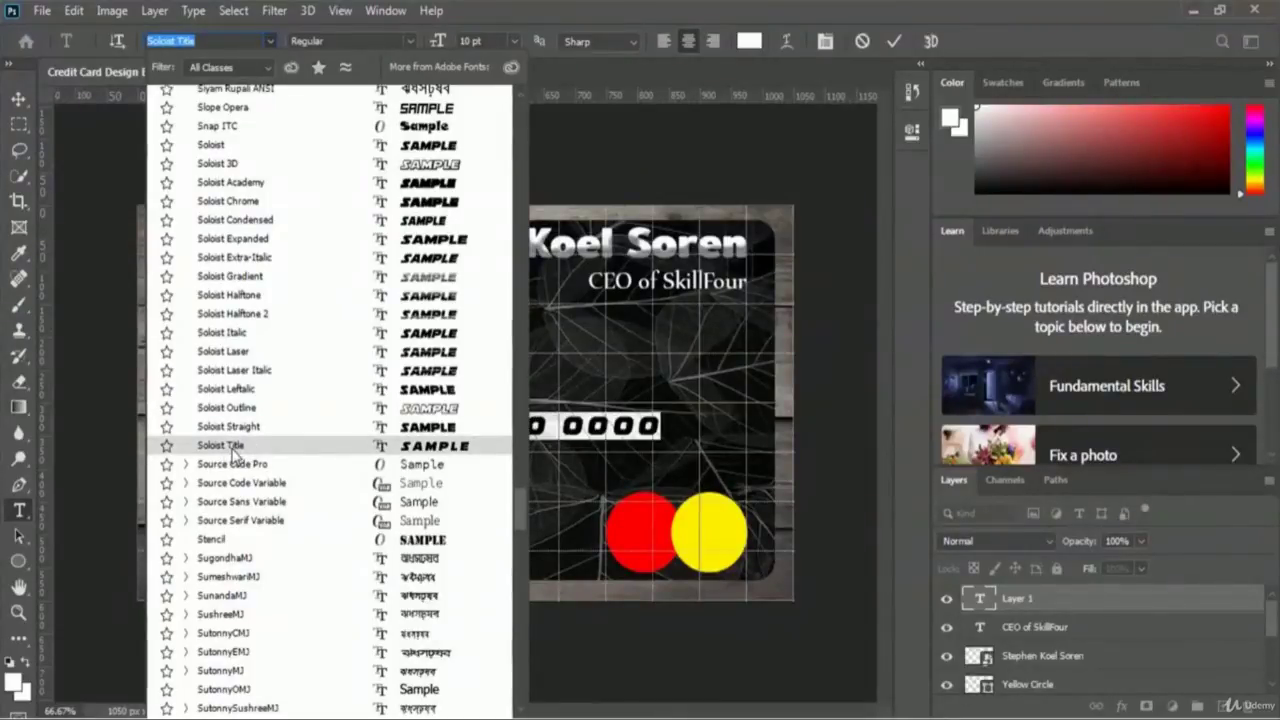
key("Return")
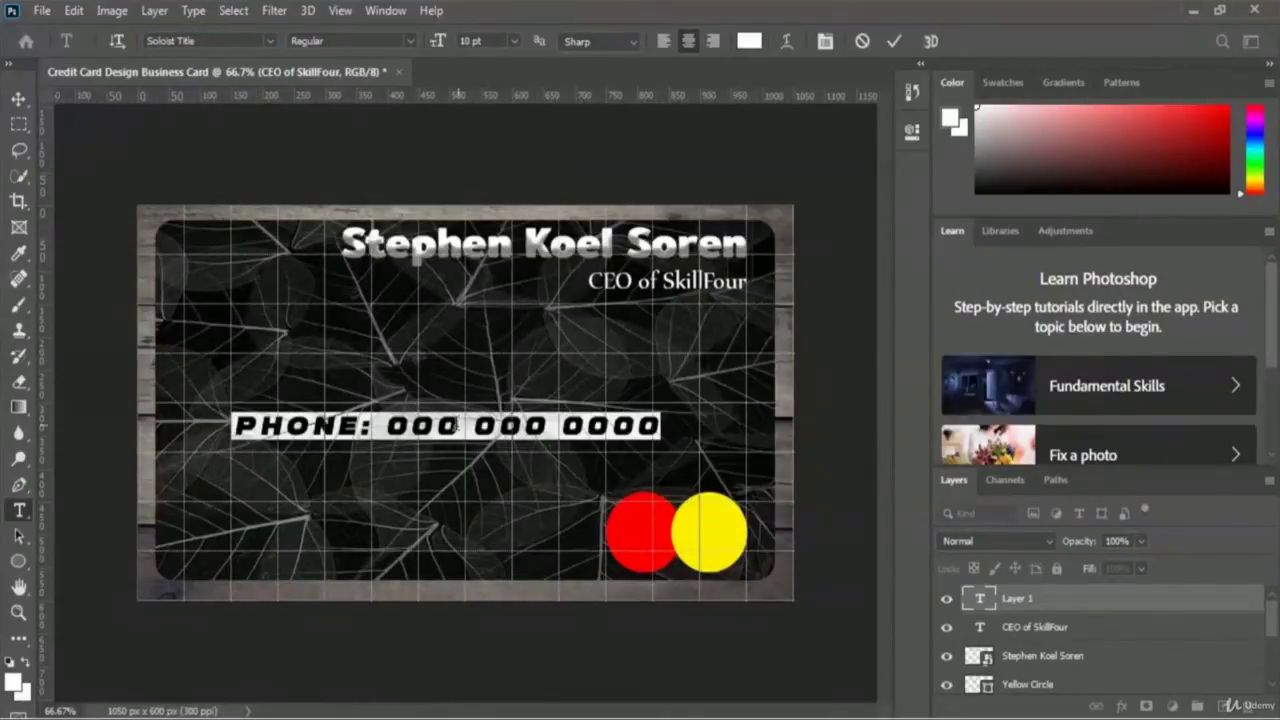
left_click(515, 41)
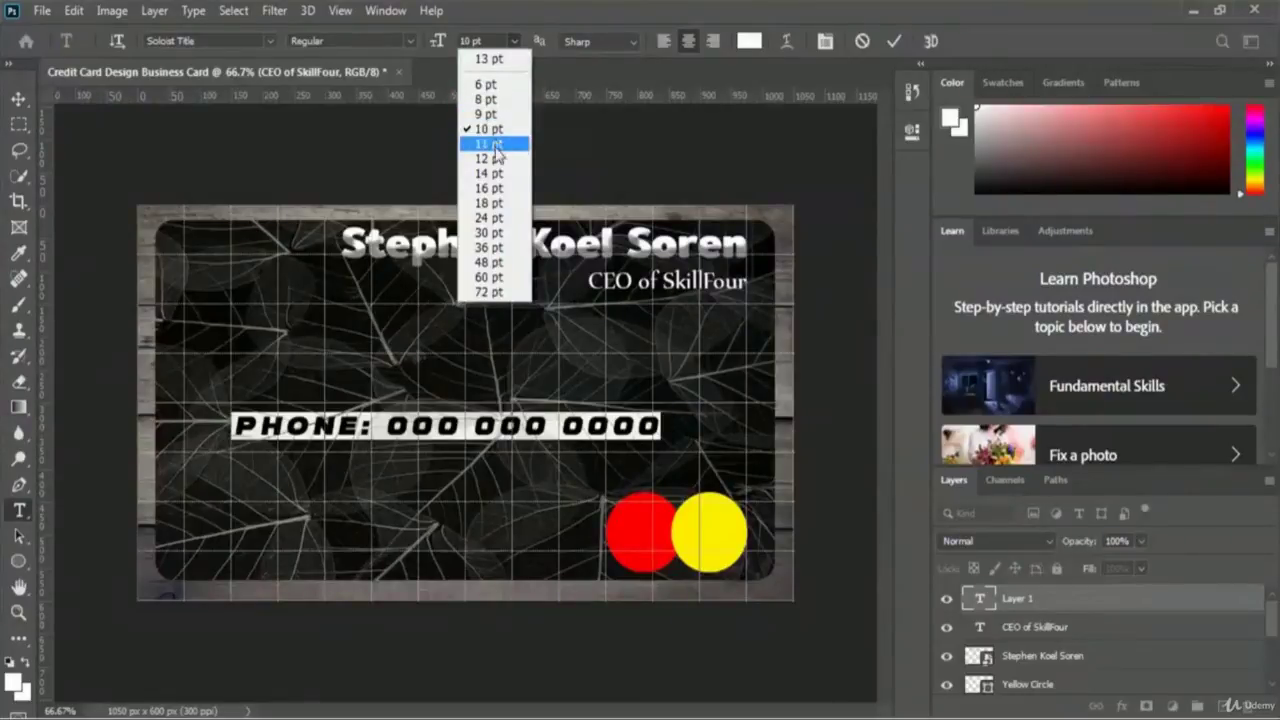
left_click(495, 176)
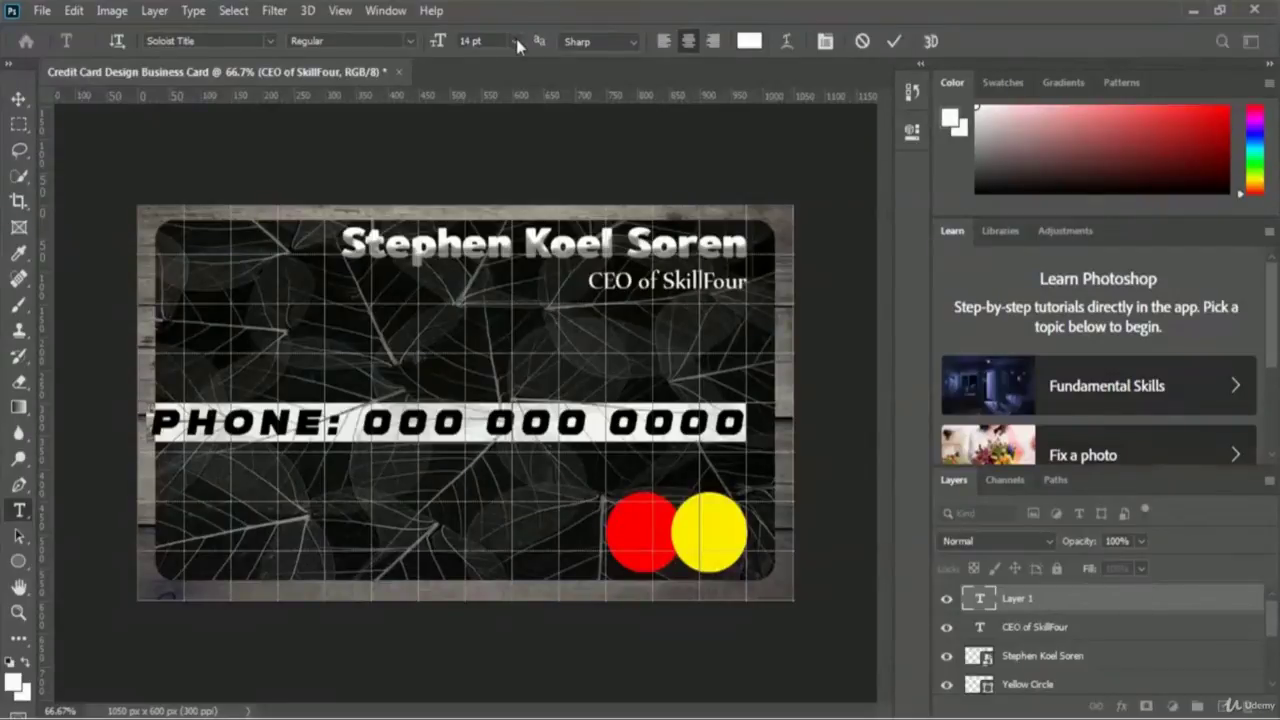
left_click(516, 39)
left_click(503, 162)
left_click(484, 41)
type("13")
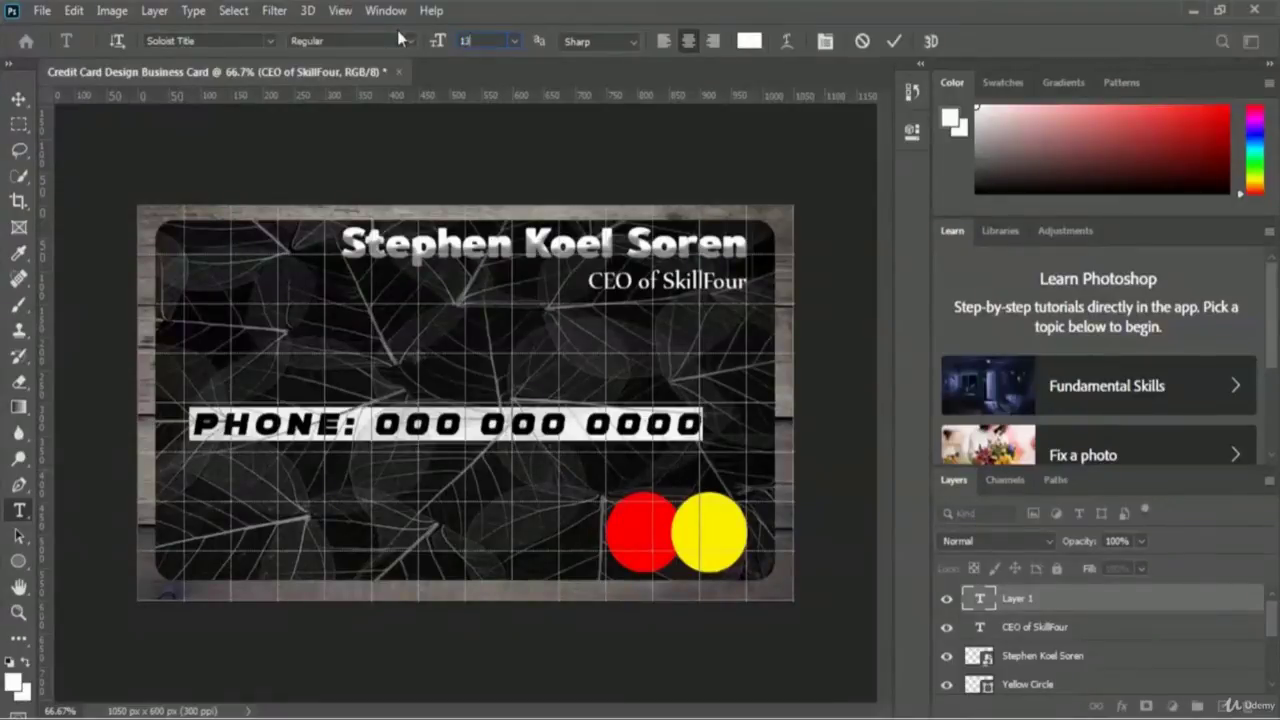
key("Return")
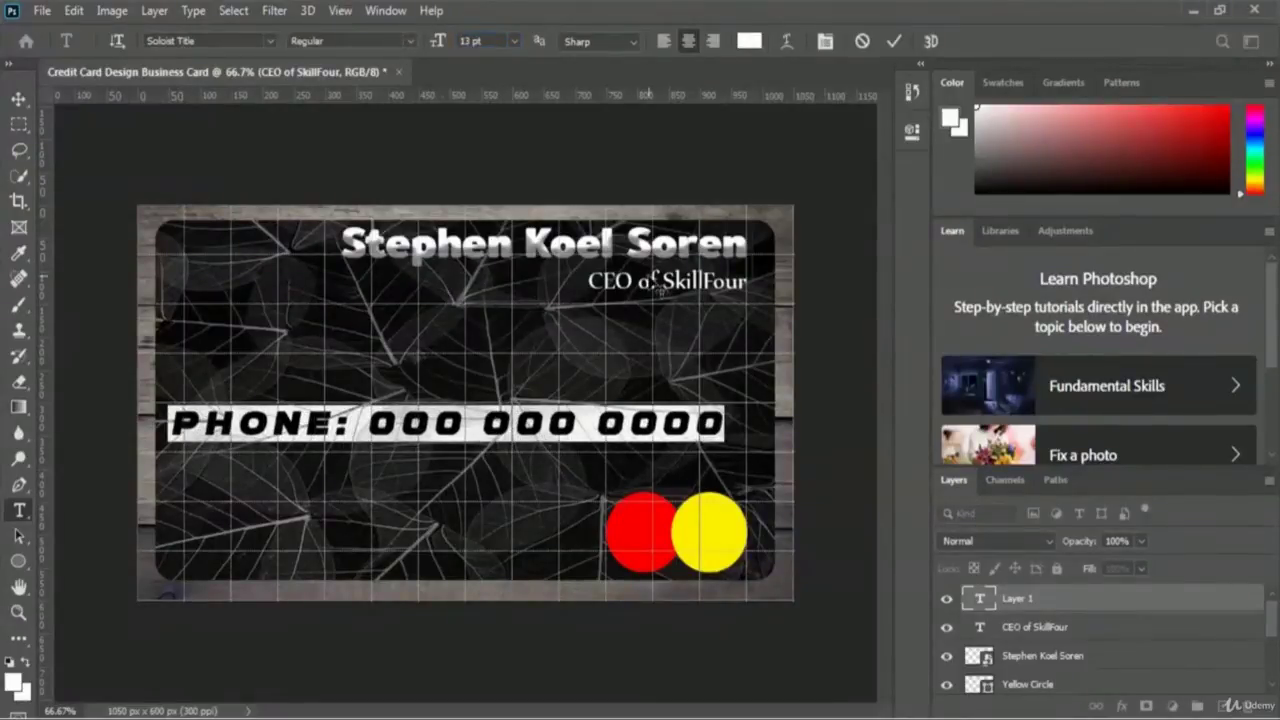
- Commit the phone text and shift it slightly right to about X 529.97 px
left_click(896, 40)
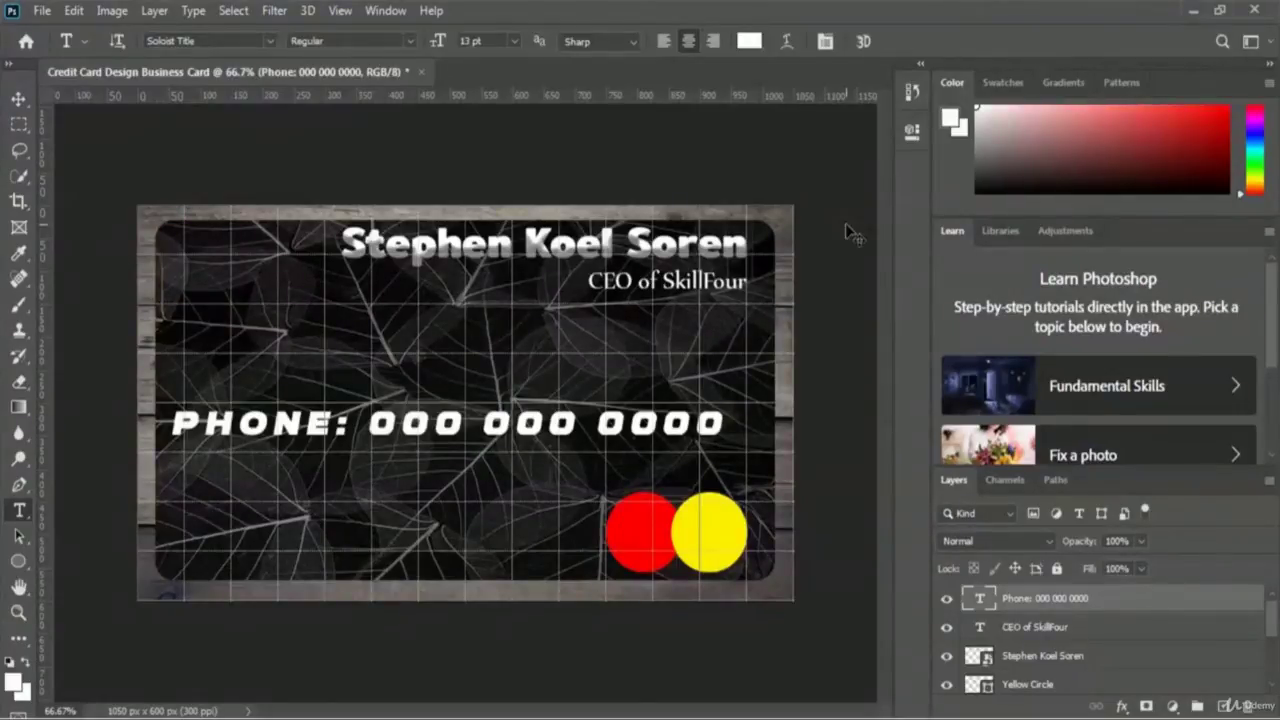
key("ctrl+t")
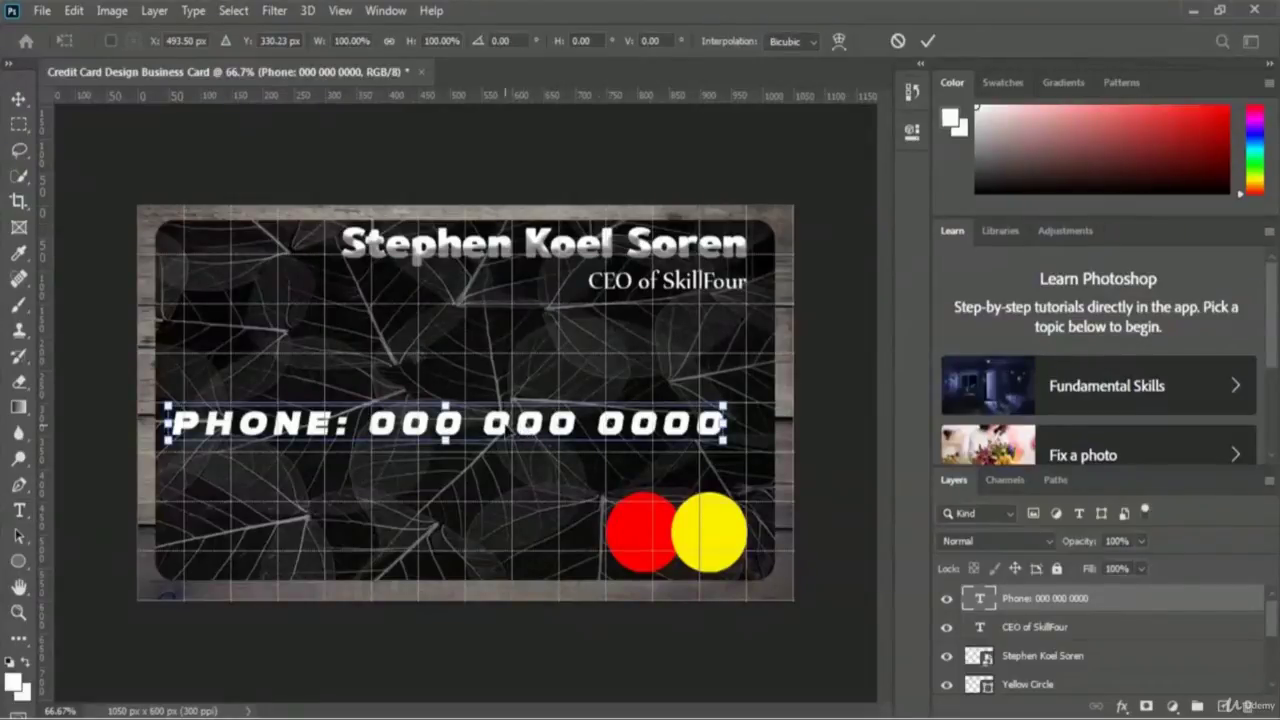
left_click_drag(503, 439, 530, 431)
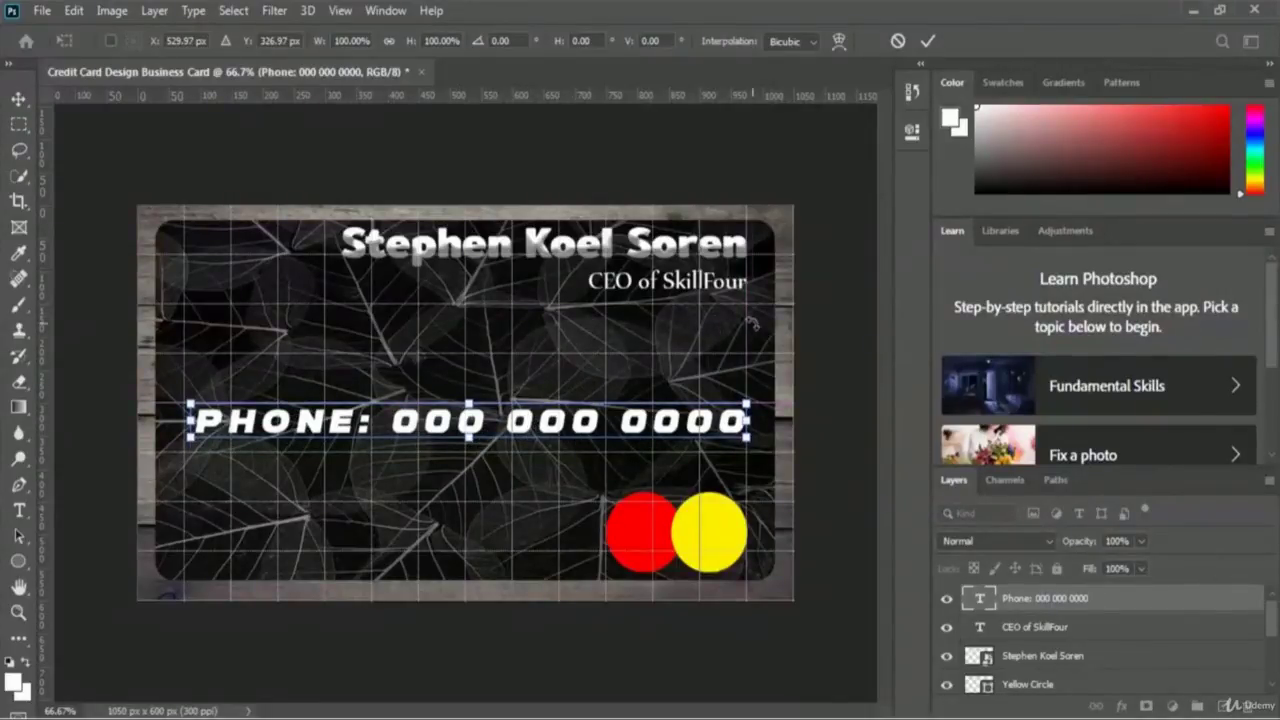
left_click(928, 41)
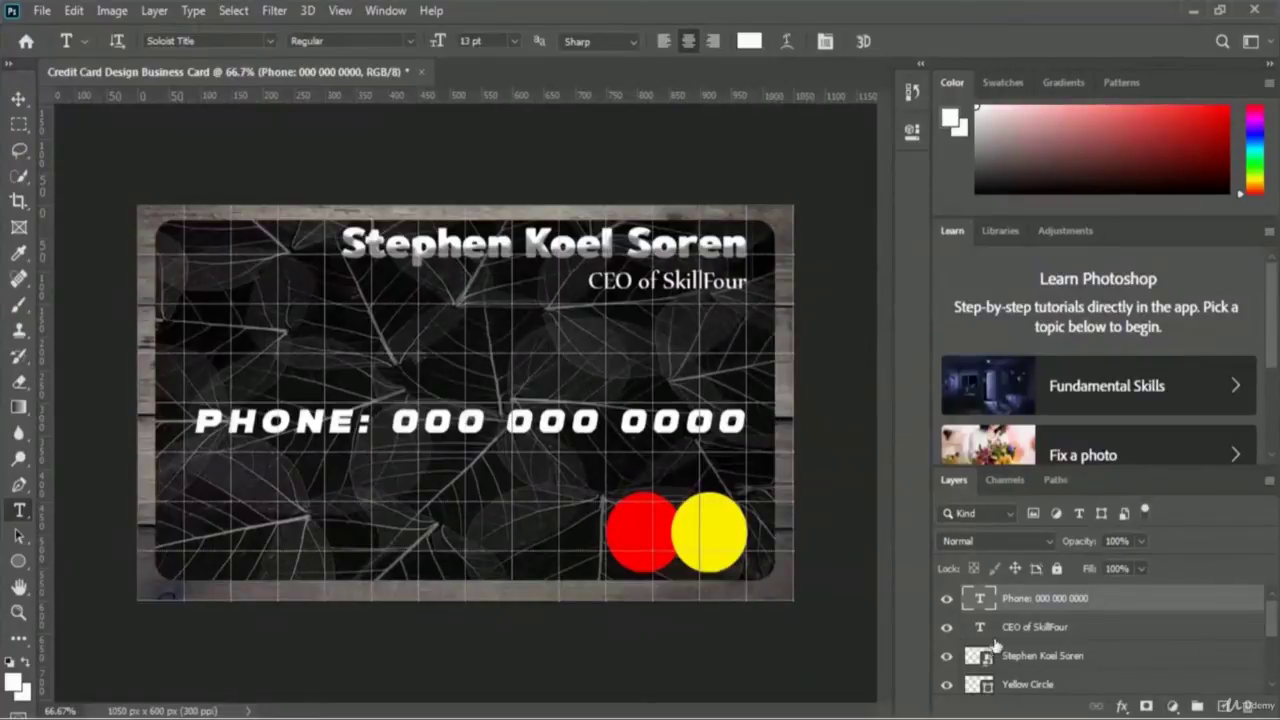
- Add a Bevel & Emboss effect to the phone line and move the Layer Style dialog aside
left_click(1122, 706)
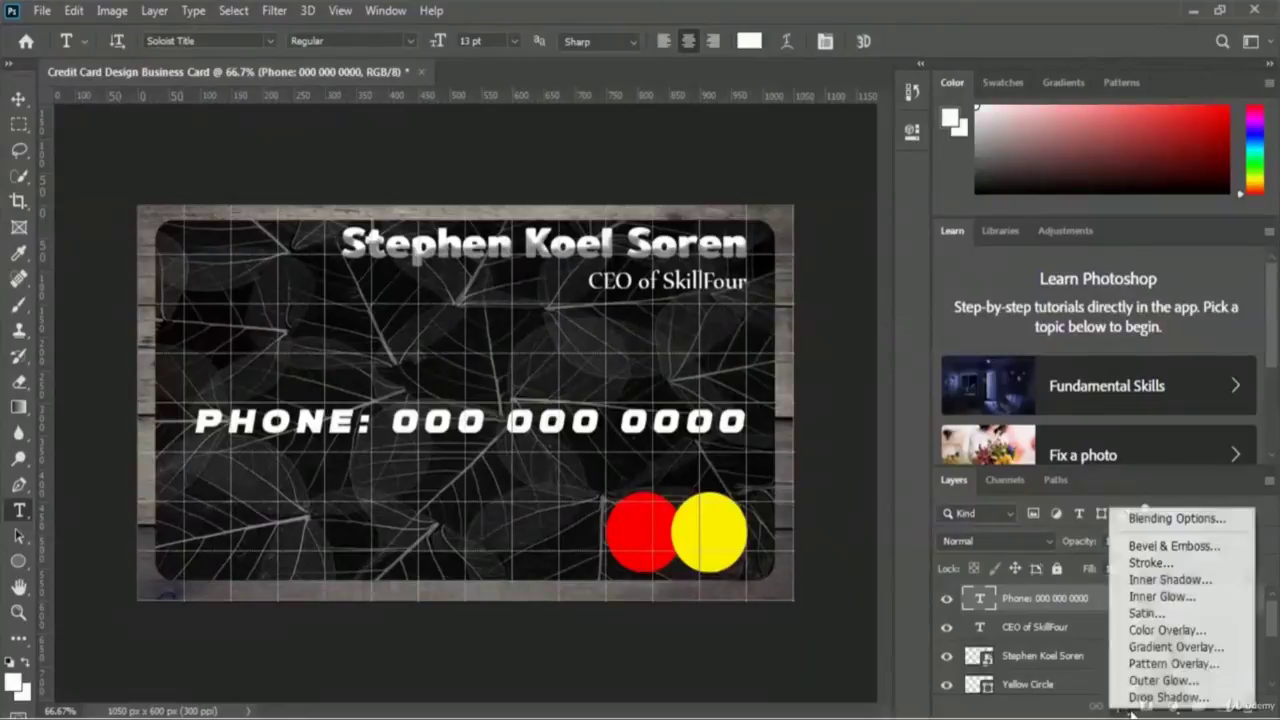
left_click(1236, 552)
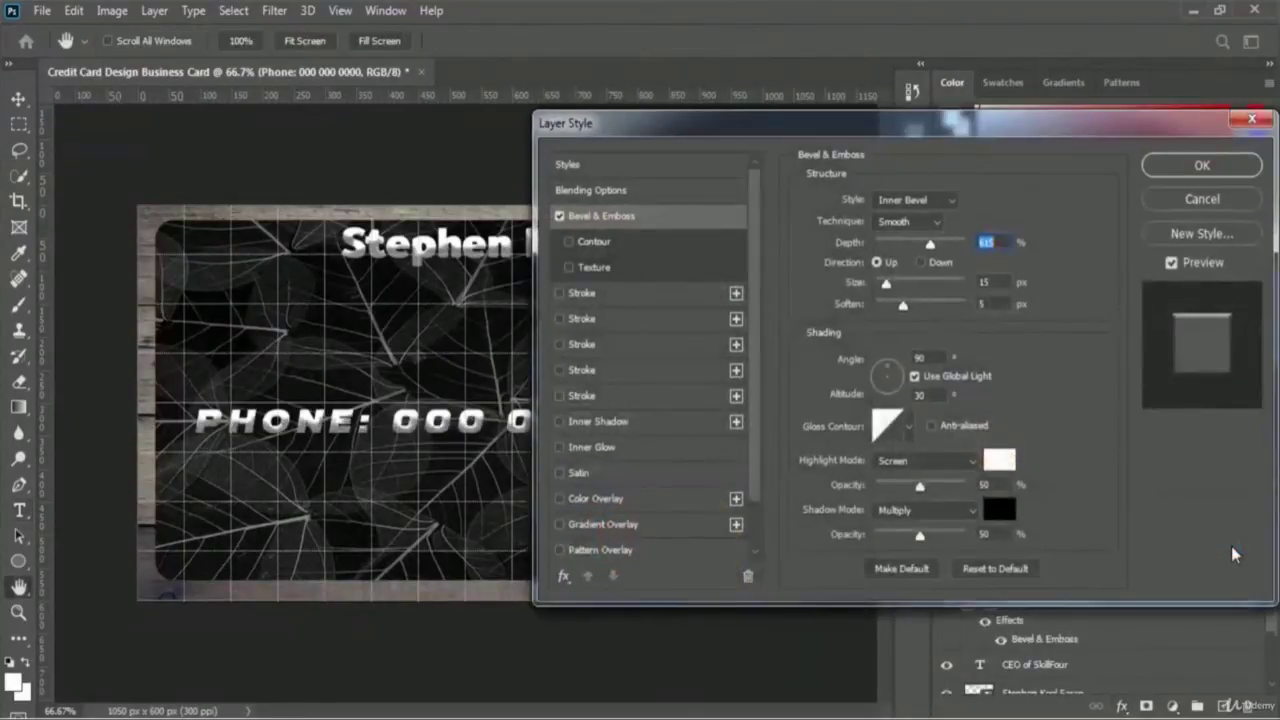
left_click_drag(873, 124, 953, 90)
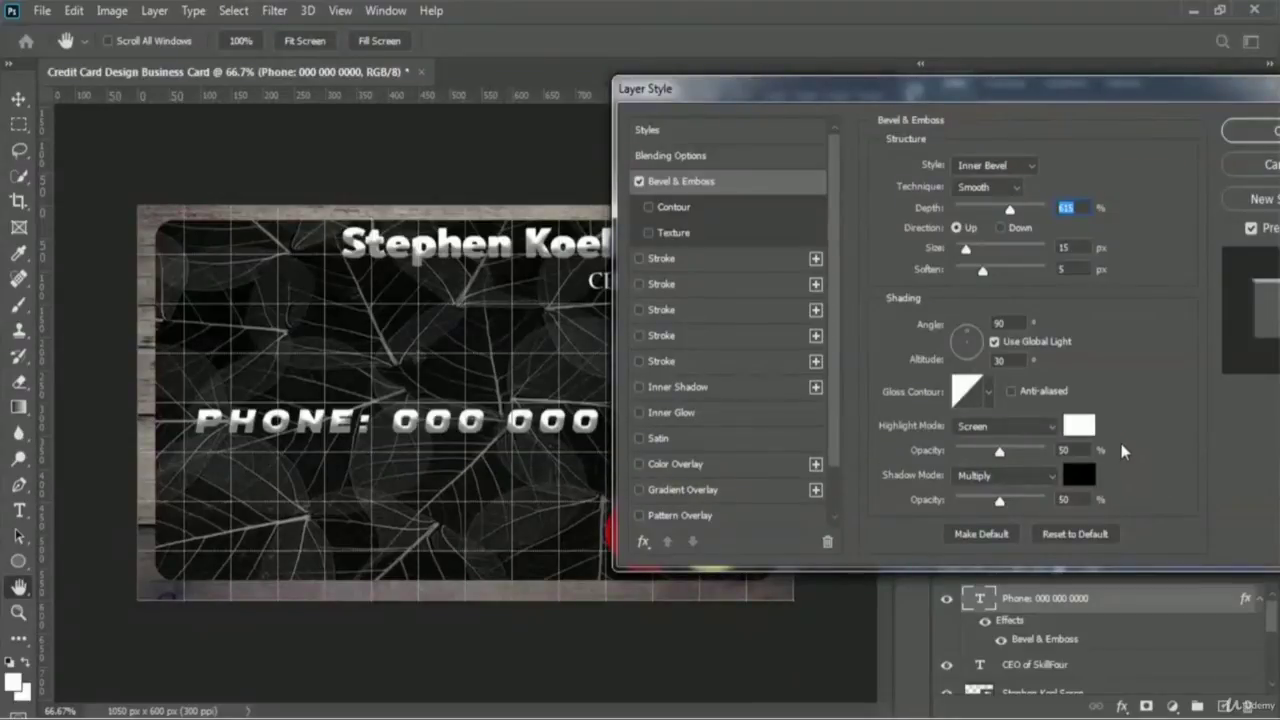
- Set the bevel's highlight and shadow colours to a bright yellow-green
left_click(1090, 427)
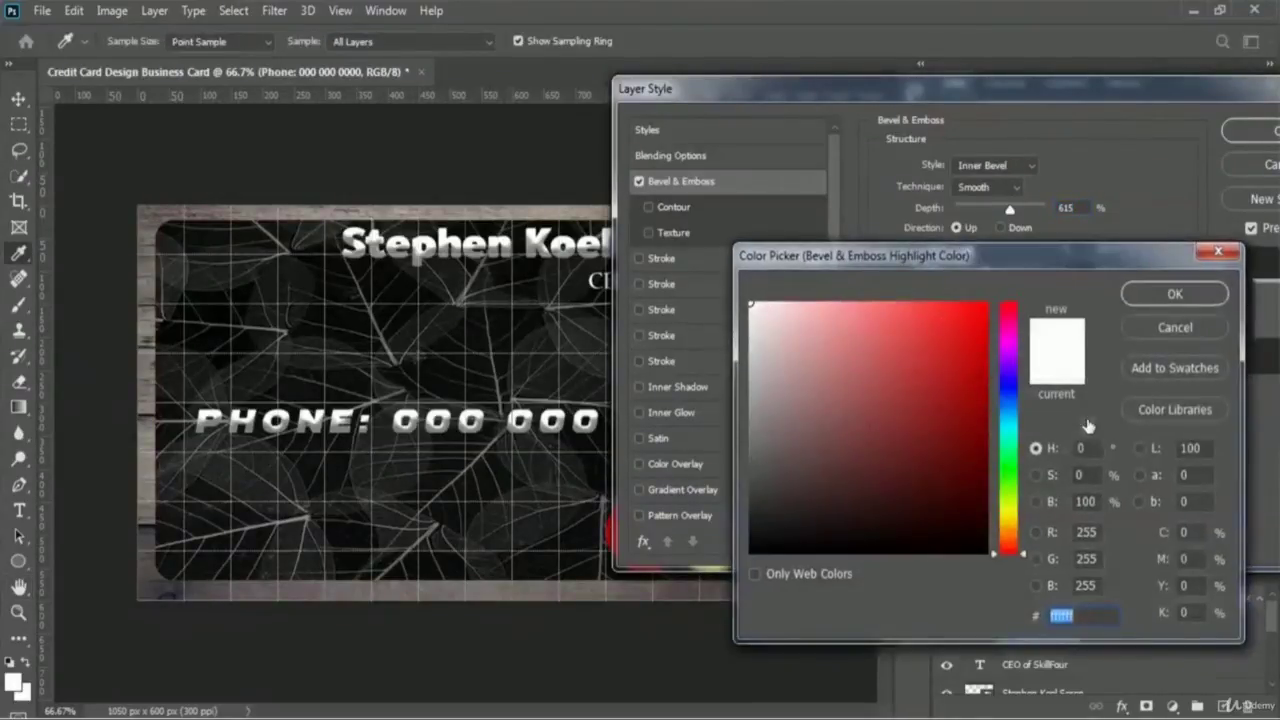
left_click(1010, 508)
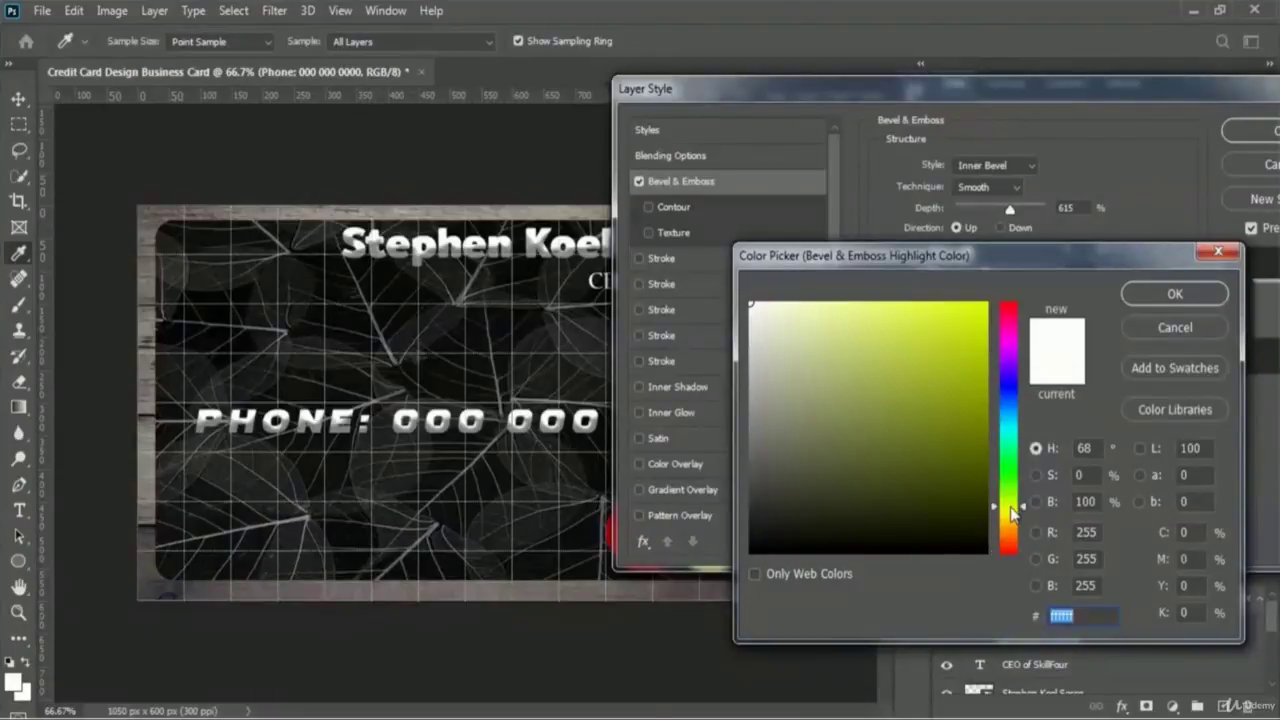
left_click(962, 354)
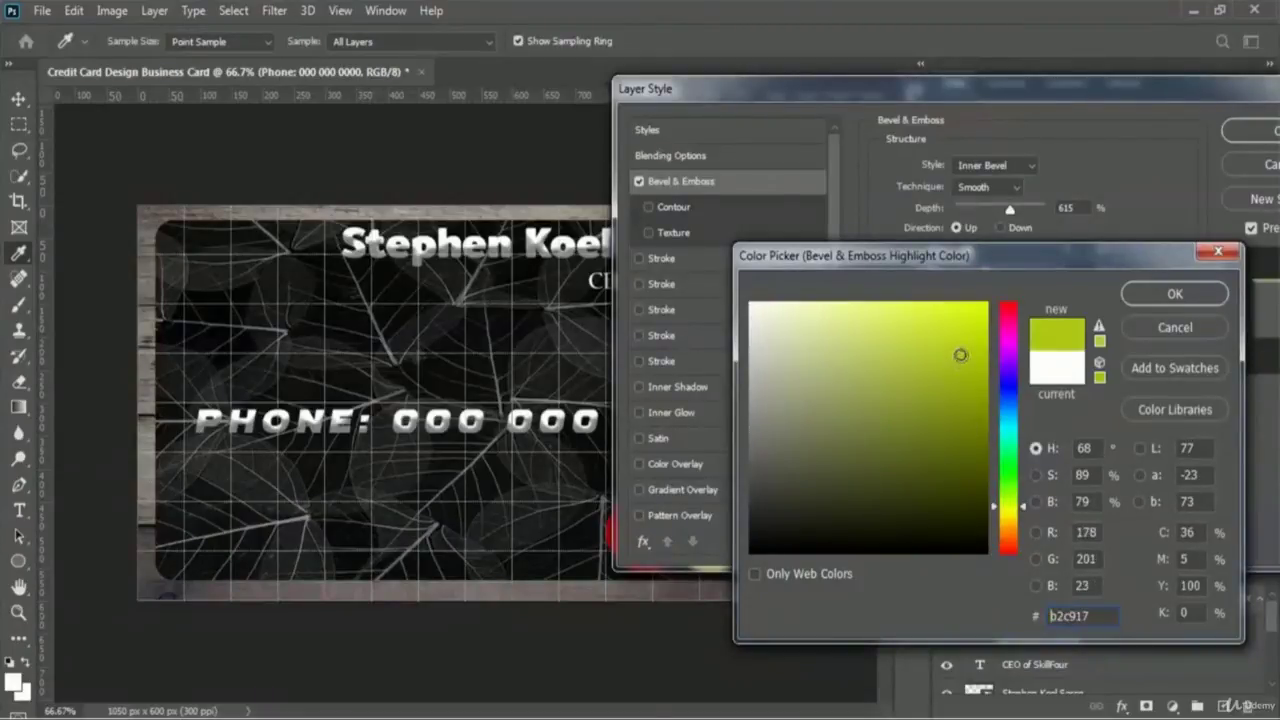
left_click(962, 344)
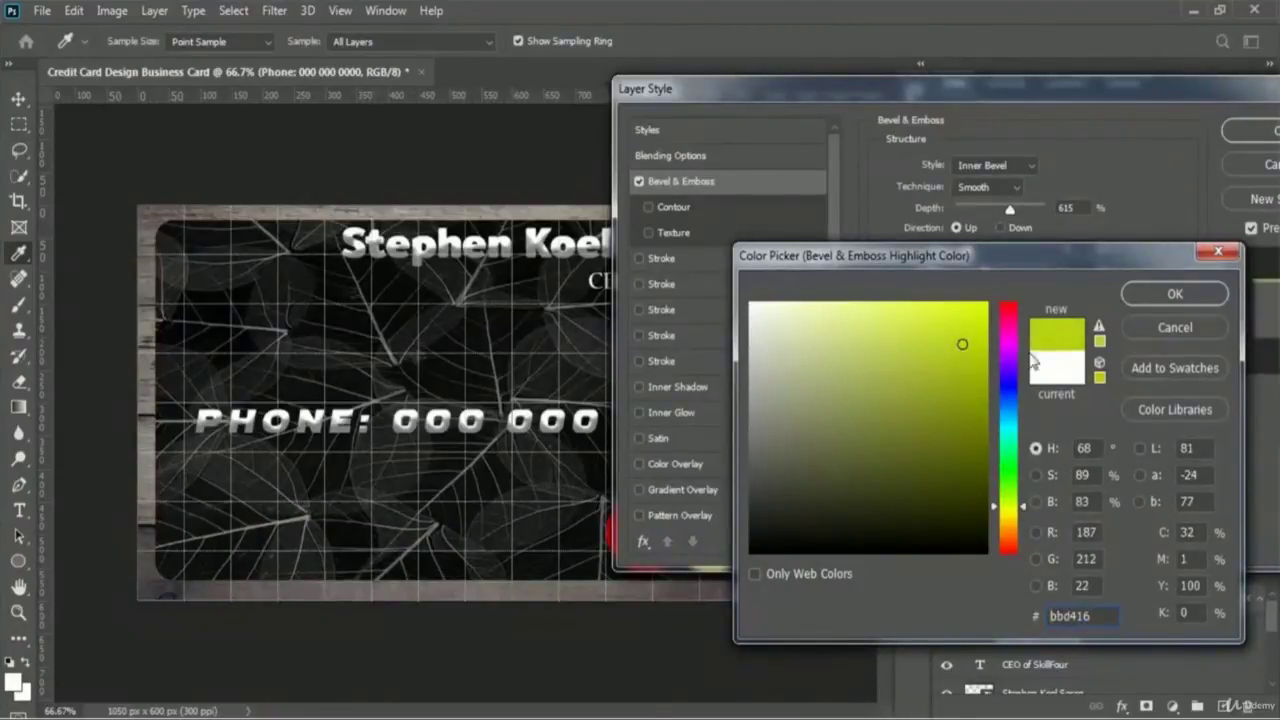
left_click(1177, 295)
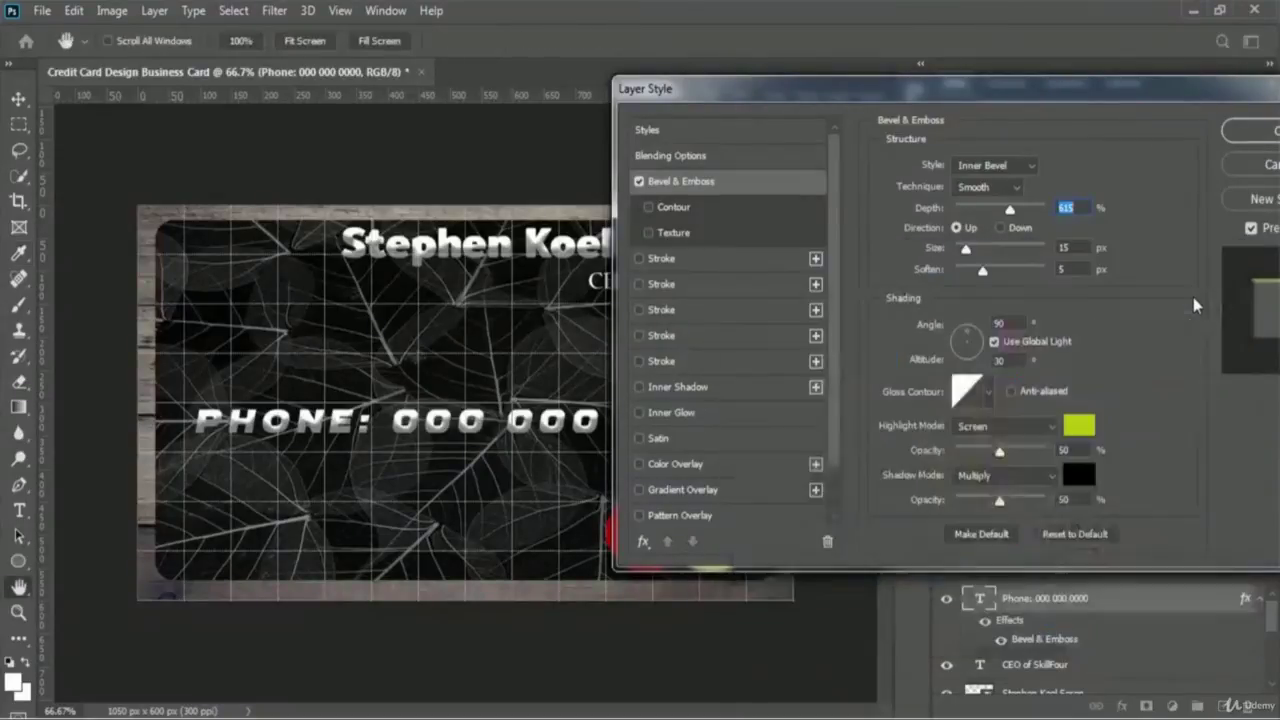
left_click(1083, 483)
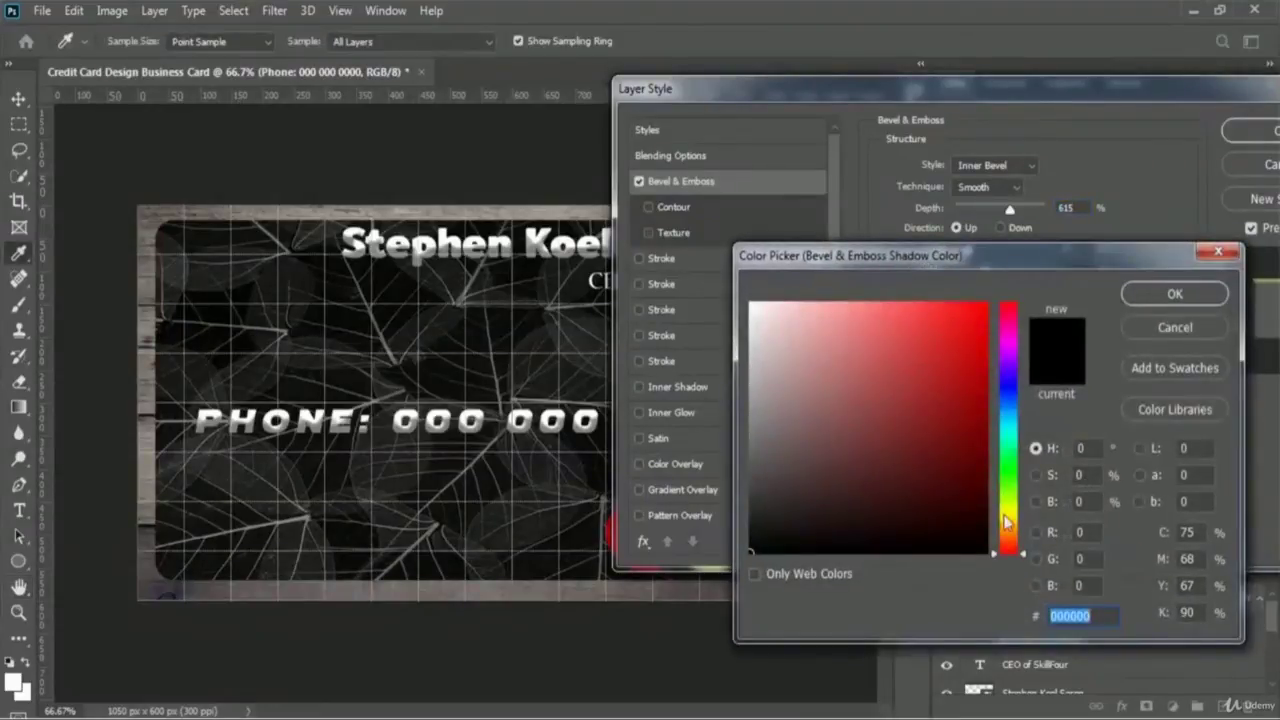
left_click(1010, 510)
left_click(957, 311)
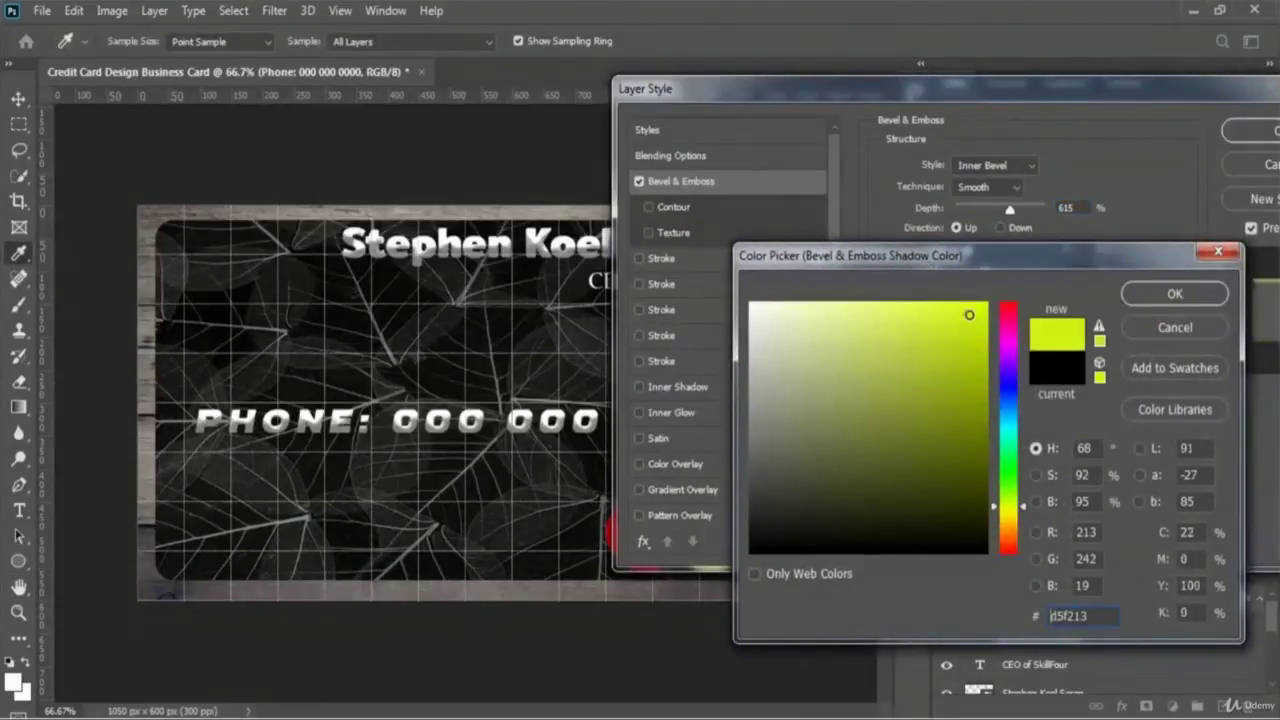
left_click(967, 311)
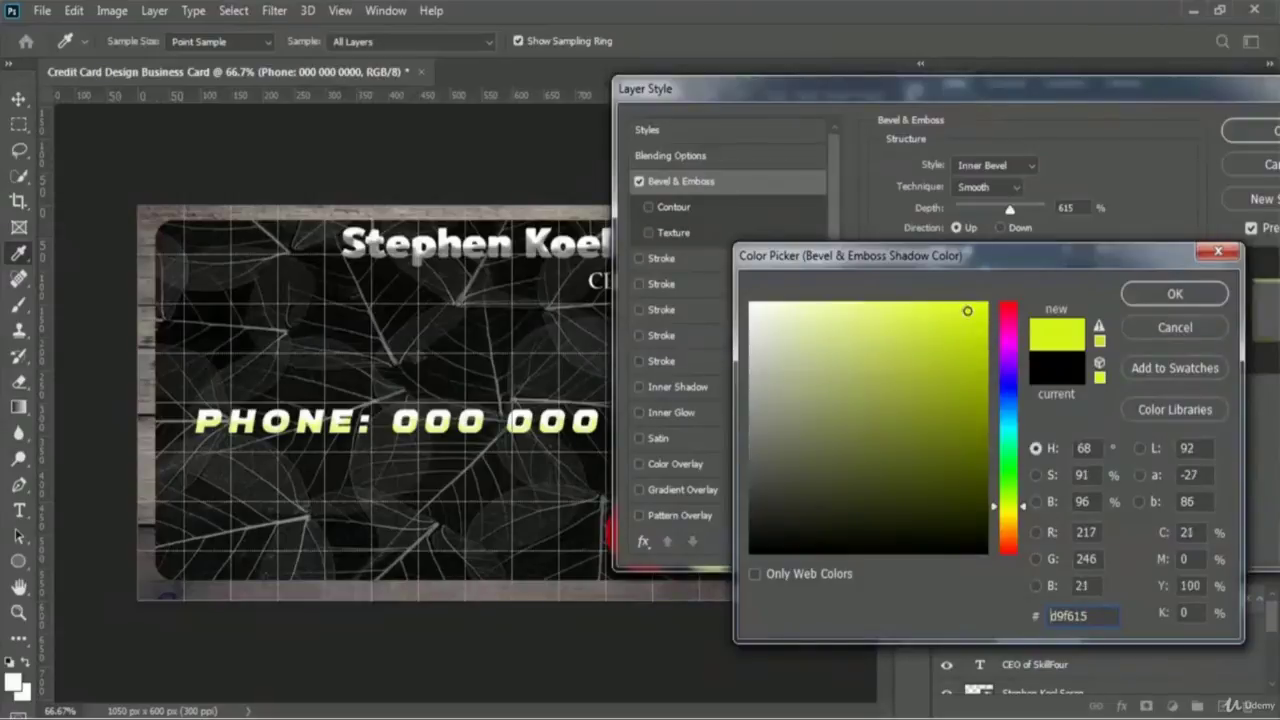
left_click(1193, 295)
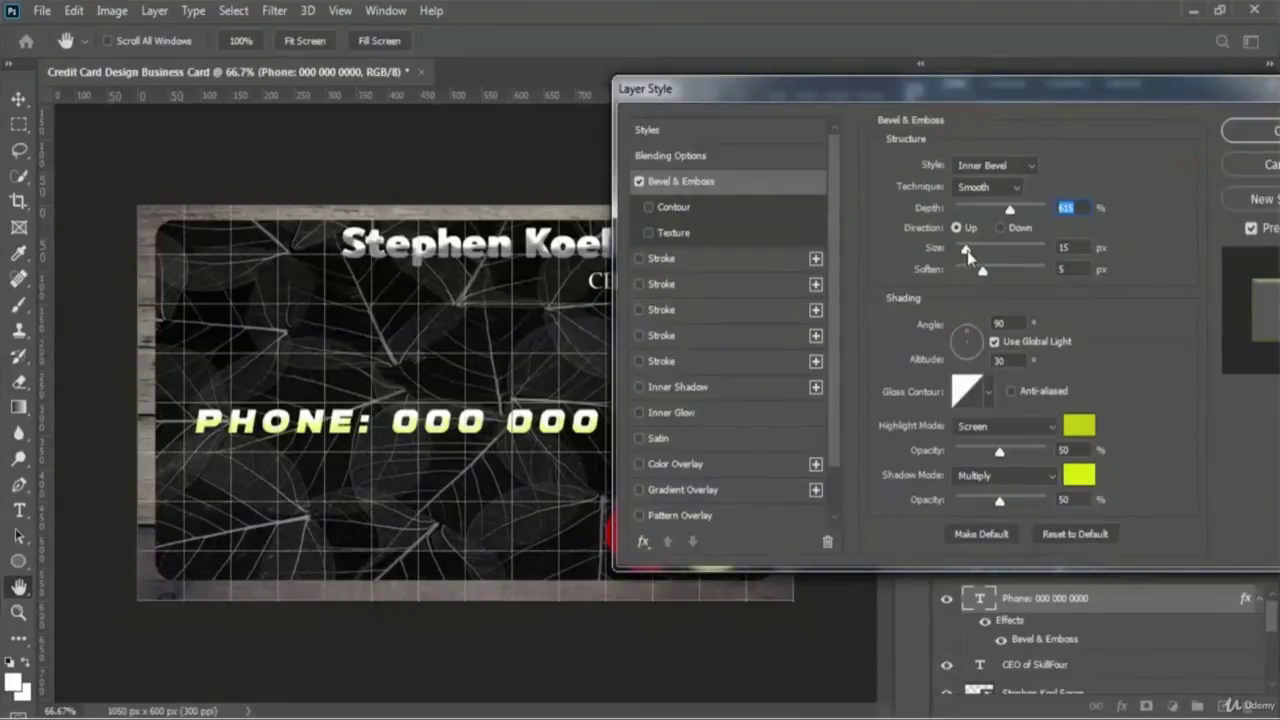
- Raise the bevel size to 40 px and apply the Bevel & Emboss settings
left_click_drag(966, 250, 975, 252)
left_click(976, 252)
left_click_drag(1113, 91, 853, 155)
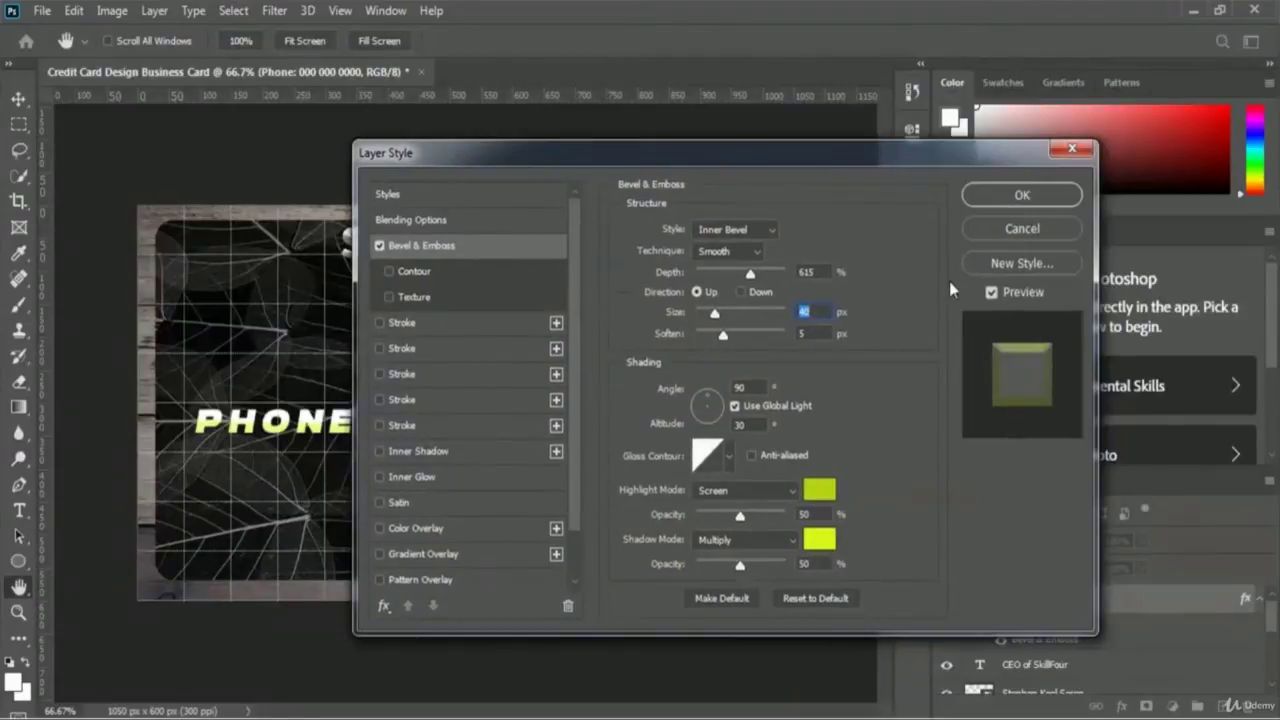
left_click(1052, 197)
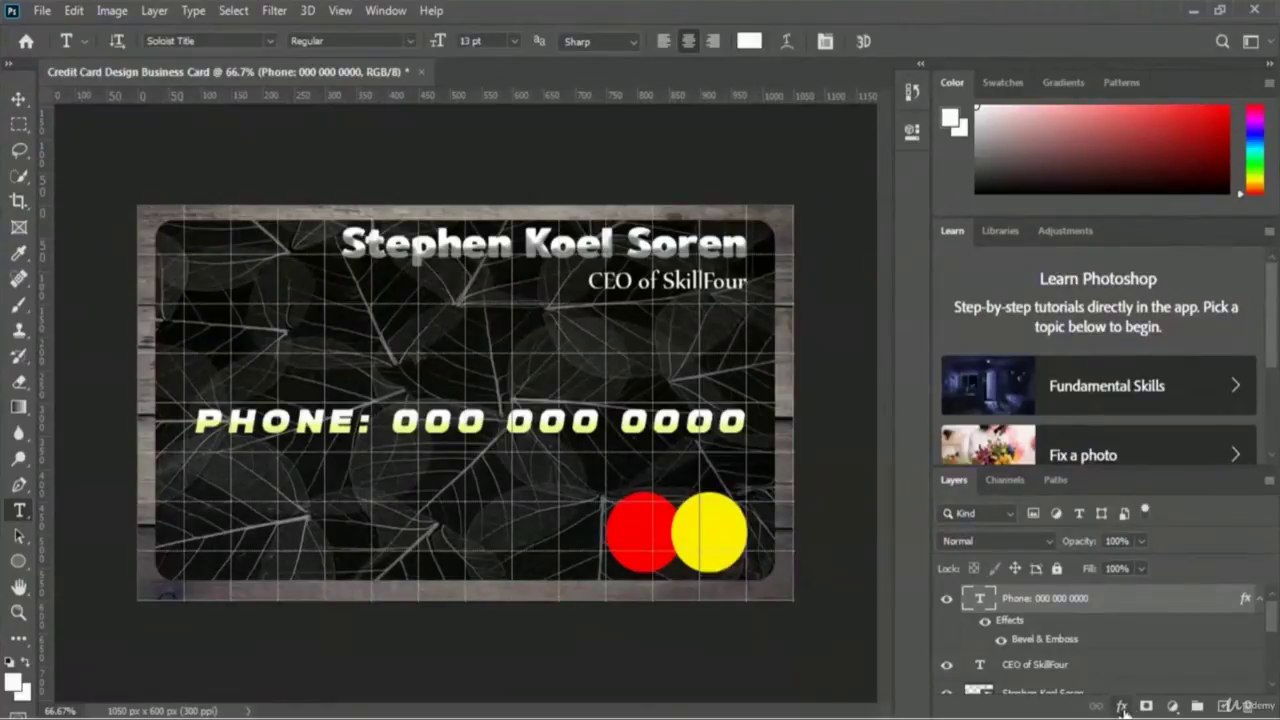
- Add a pure red (ff0000) Stroke to the phone text, entering 84 and lowering opacity to about 47%
left_click(1123, 706)
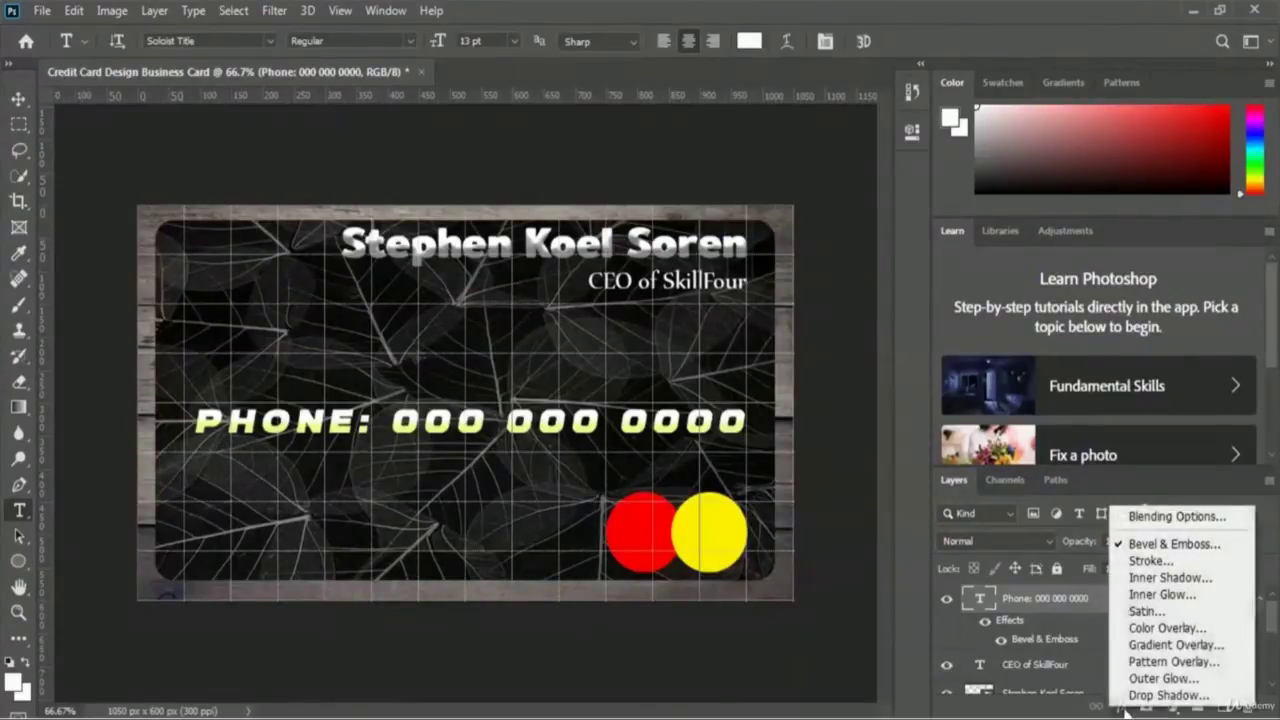
left_click(1212, 564)
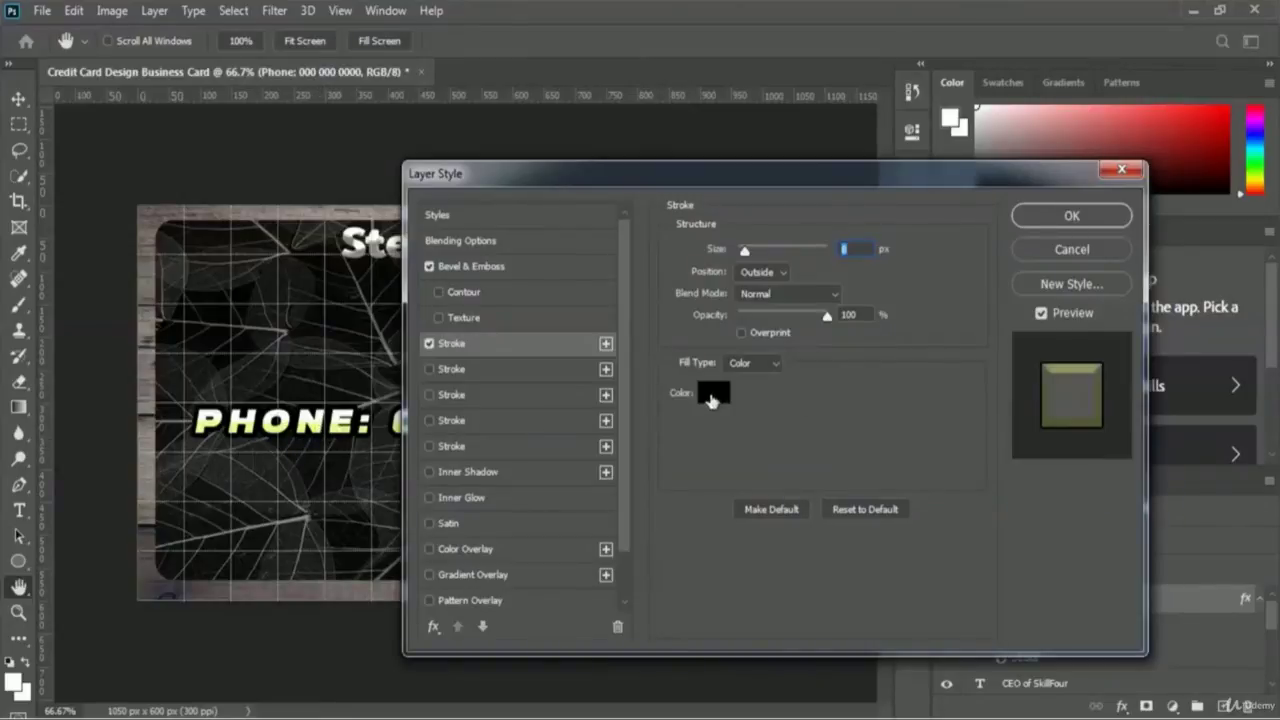
left_click(713, 392)
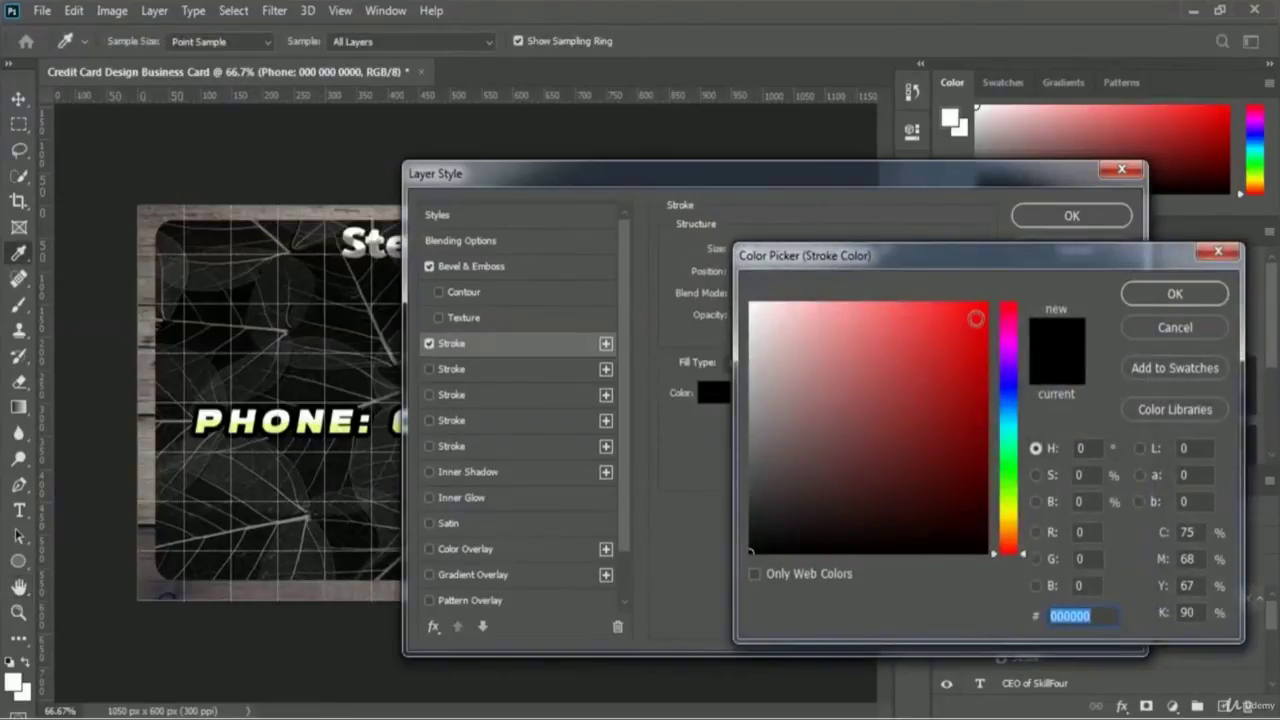
left_click(986, 304)
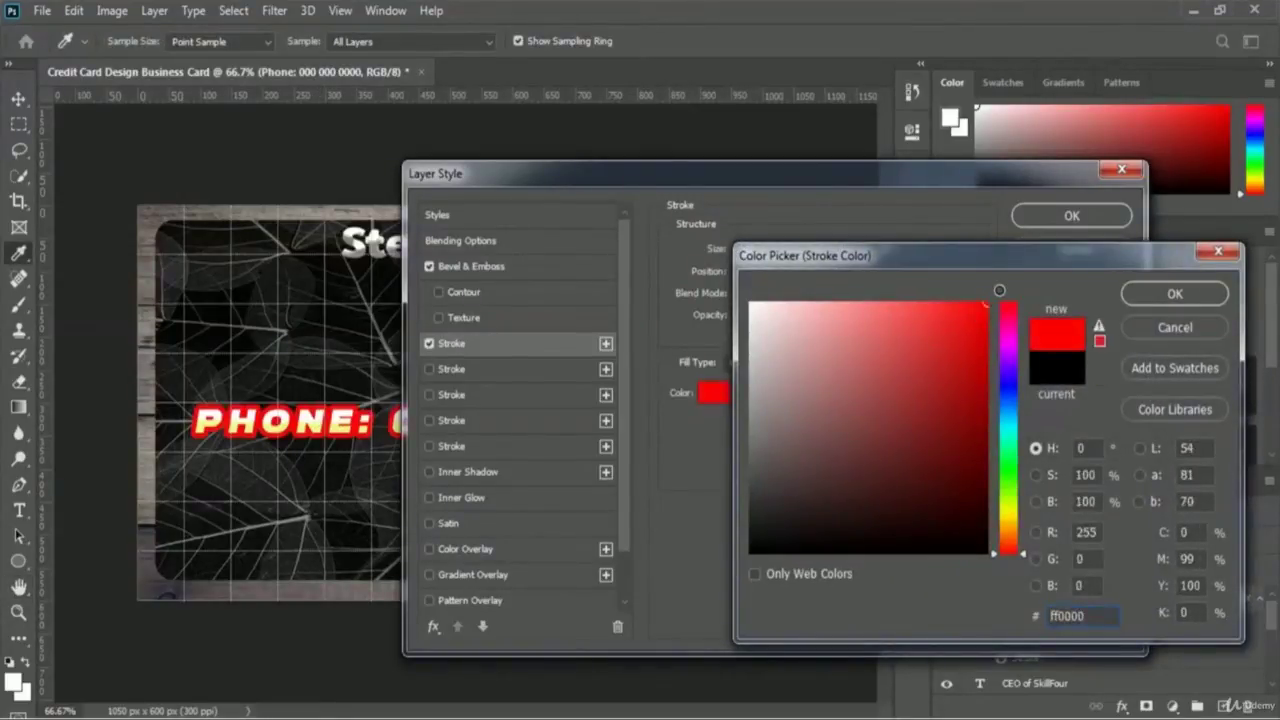
left_click(1175, 294)
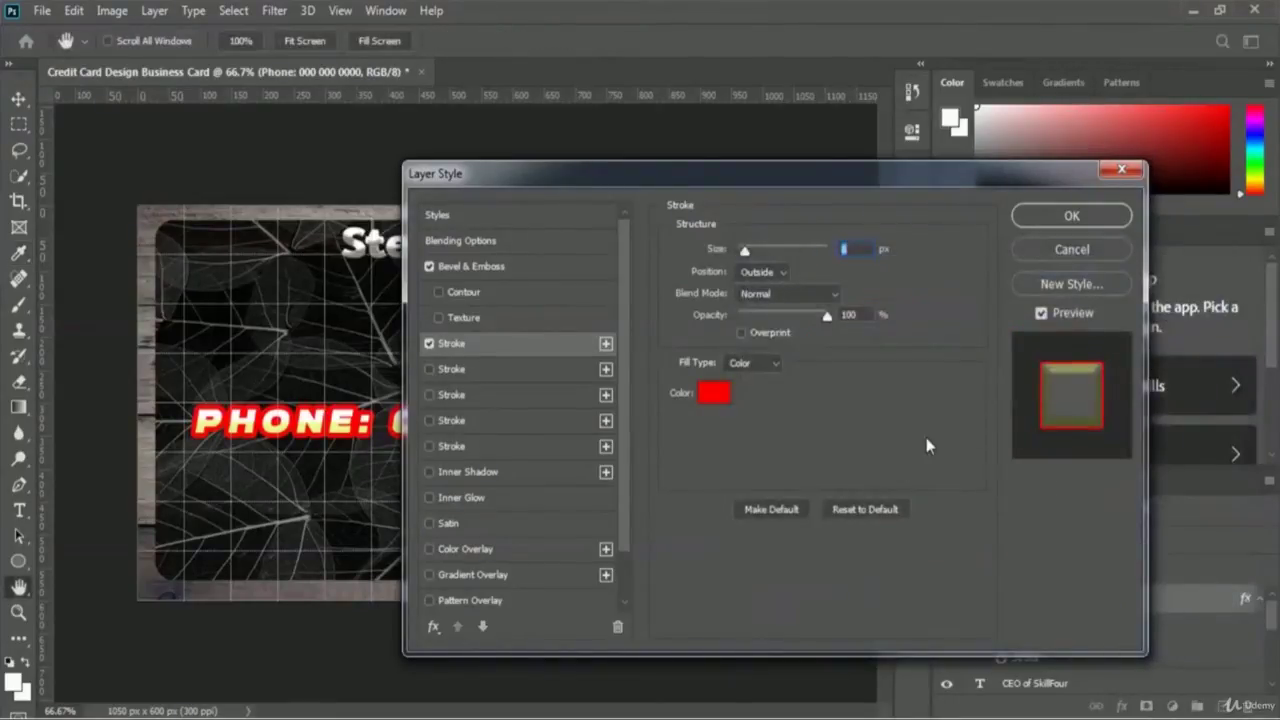
left_click_drag(694, 171, 816, 172)
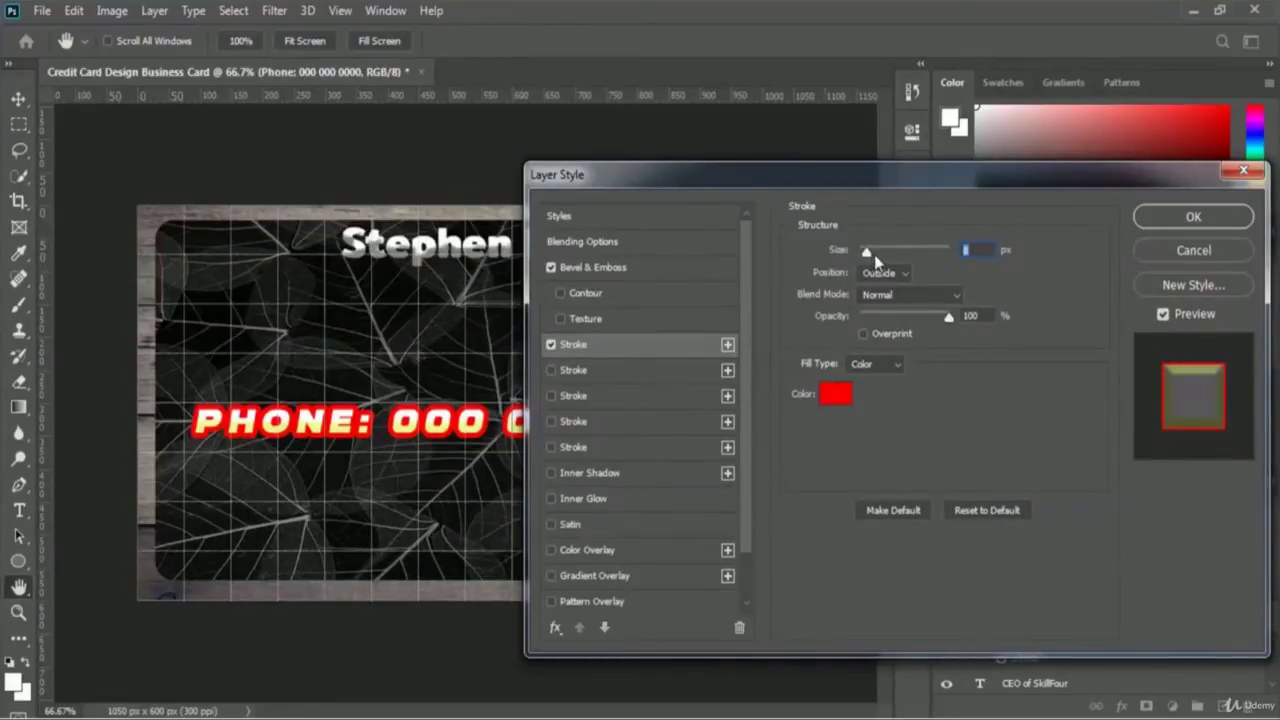
type("8")
type("4")
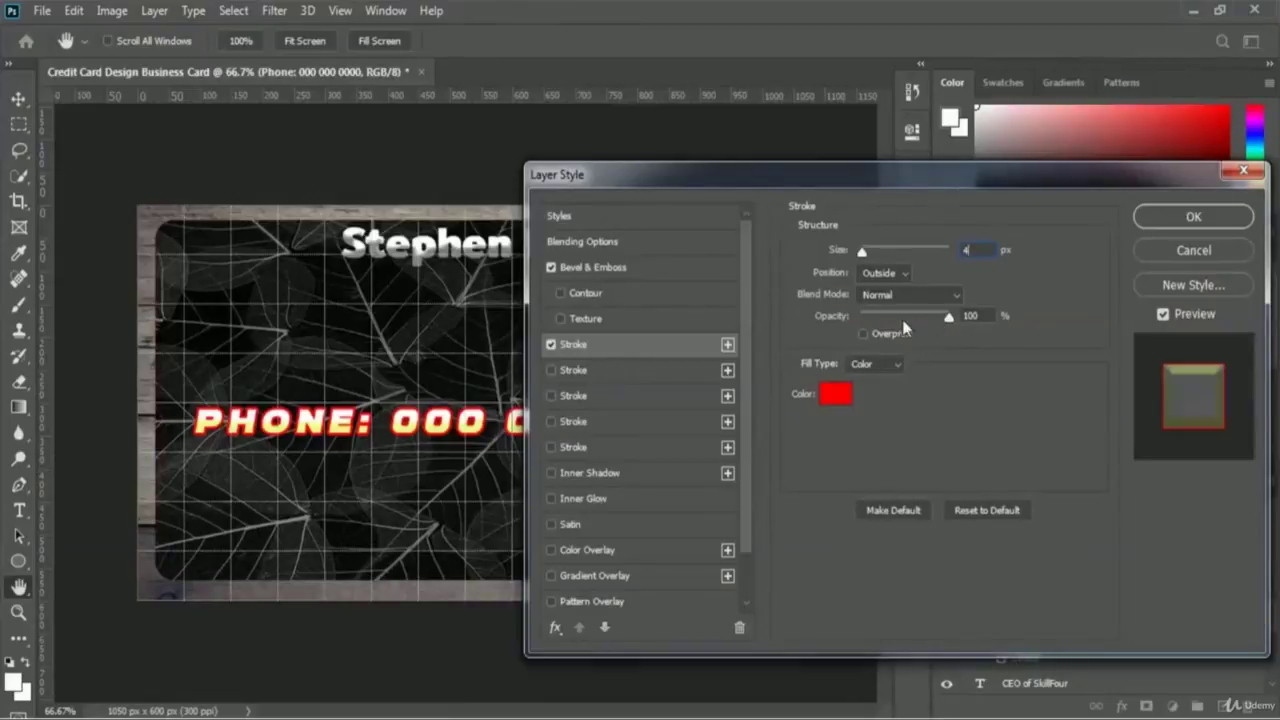
mouse_move(947, 319)
left_mouse_down()
mouse_move(898, 324)
mouse_move(926, 327)
left_mouse_up()
left_click(1218, 224)
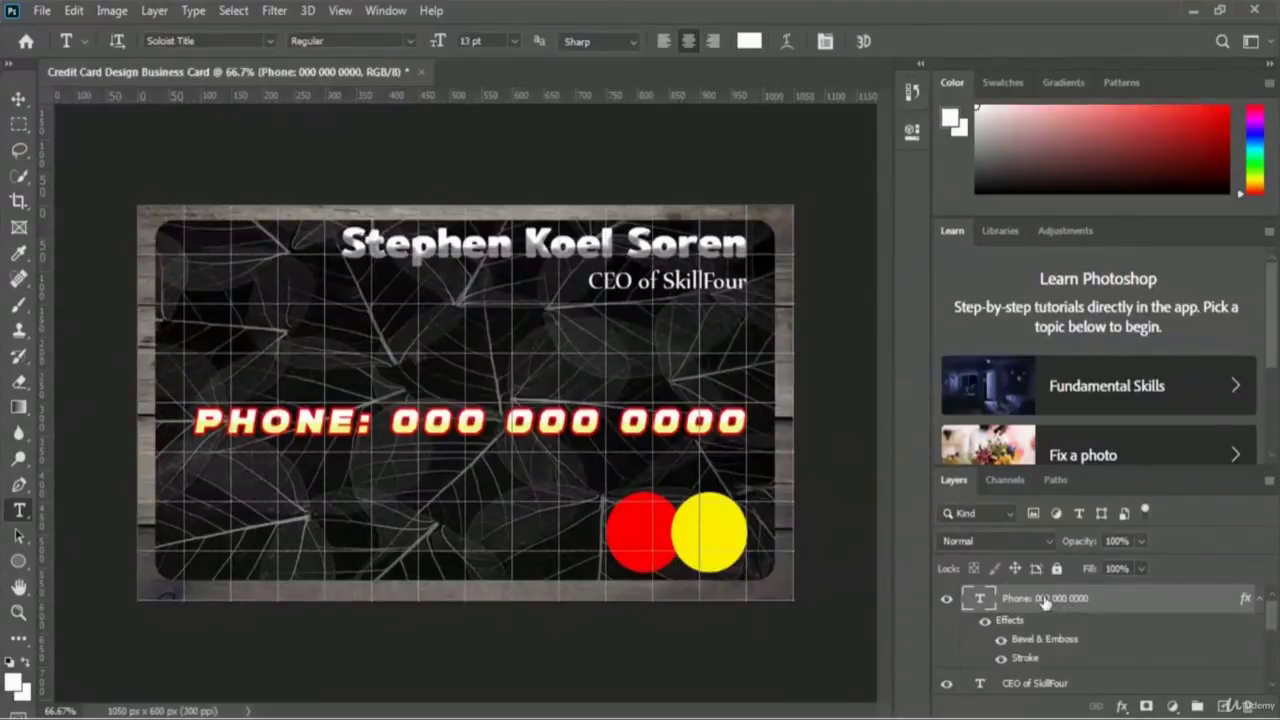
- Convert the styled Phone layer into a smart object
right_click(1047, 600)
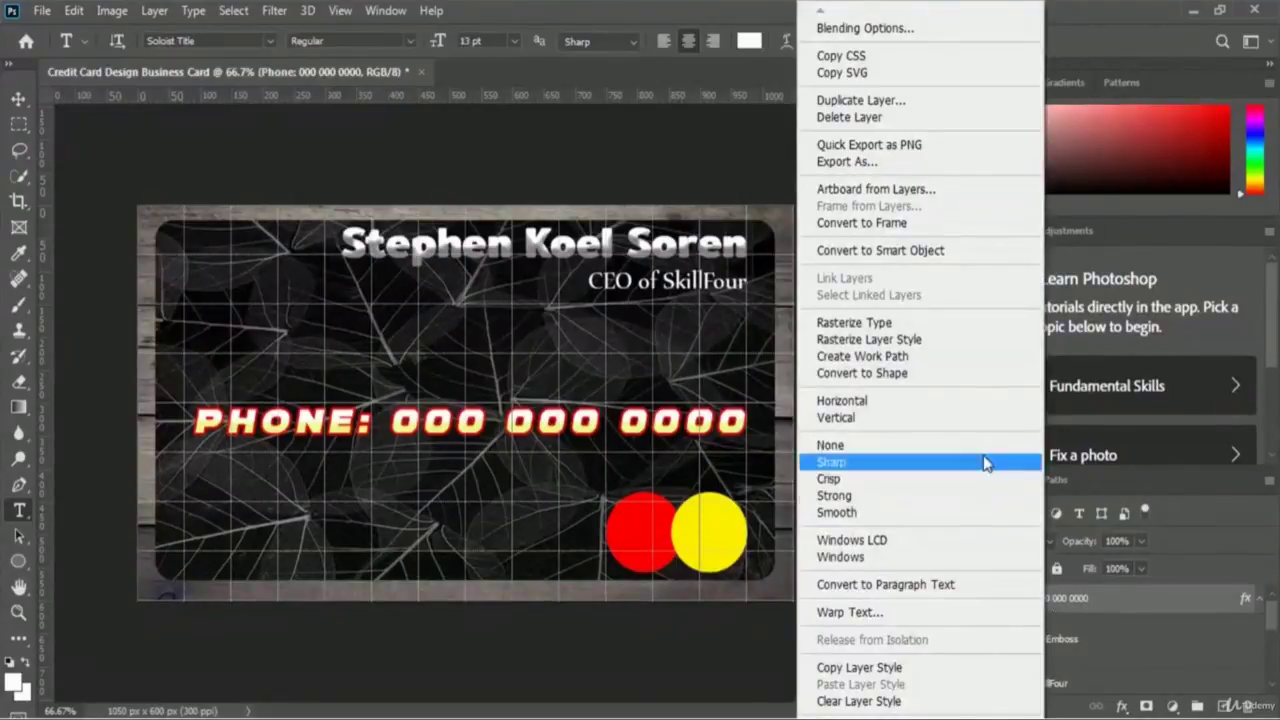
left_click(968, 260)
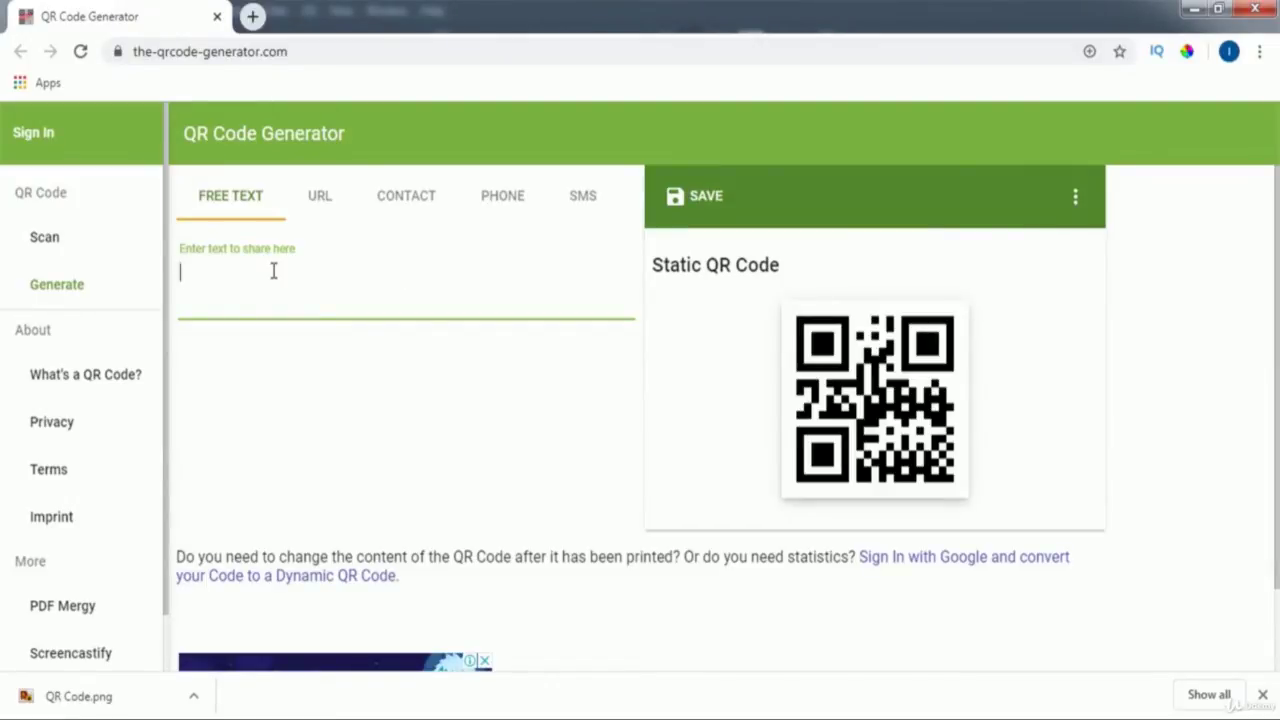
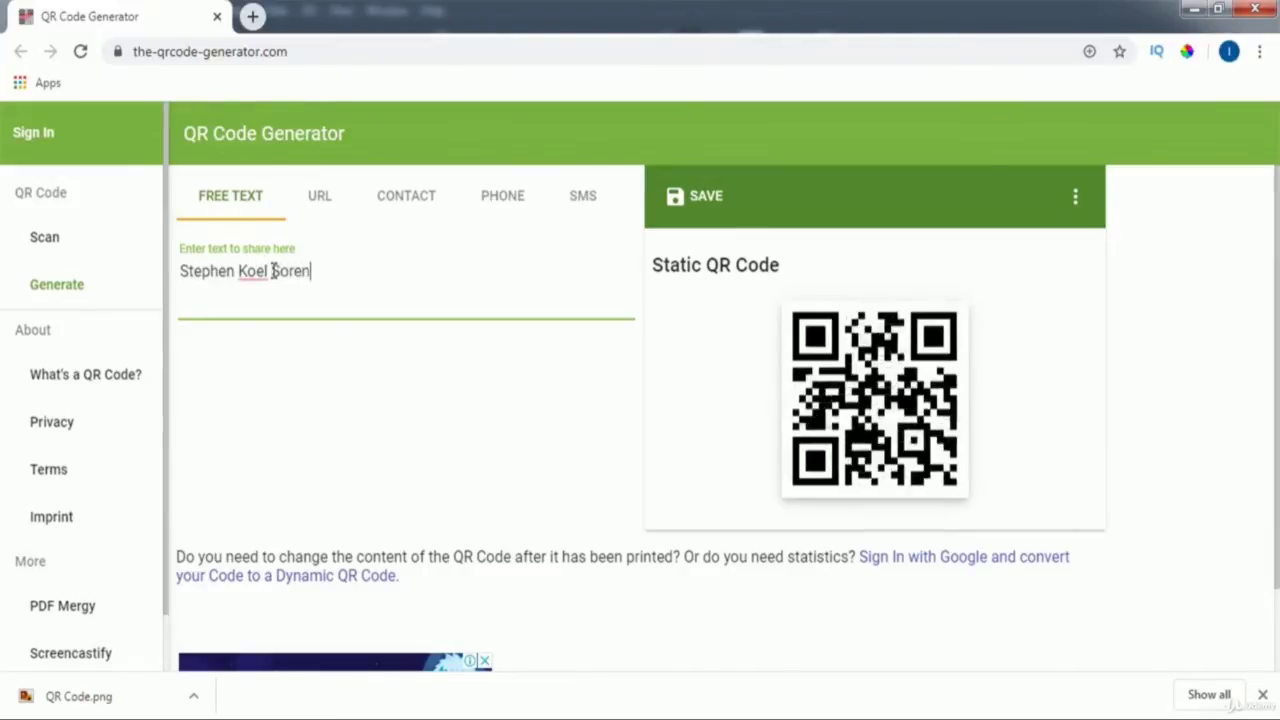
- Fill the free text with the cardholder's name, 'CEO of SkillFour', and phone, e-mail and Facebook lines
type("C")
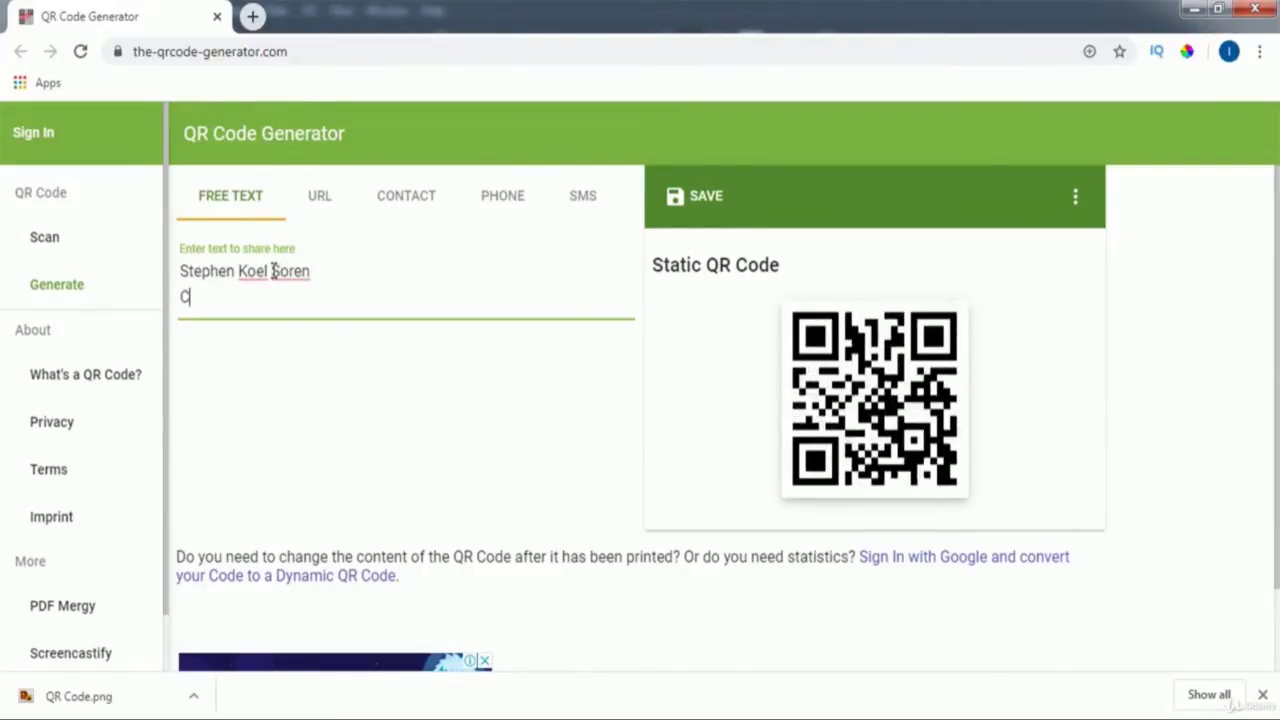
type("EO of S")
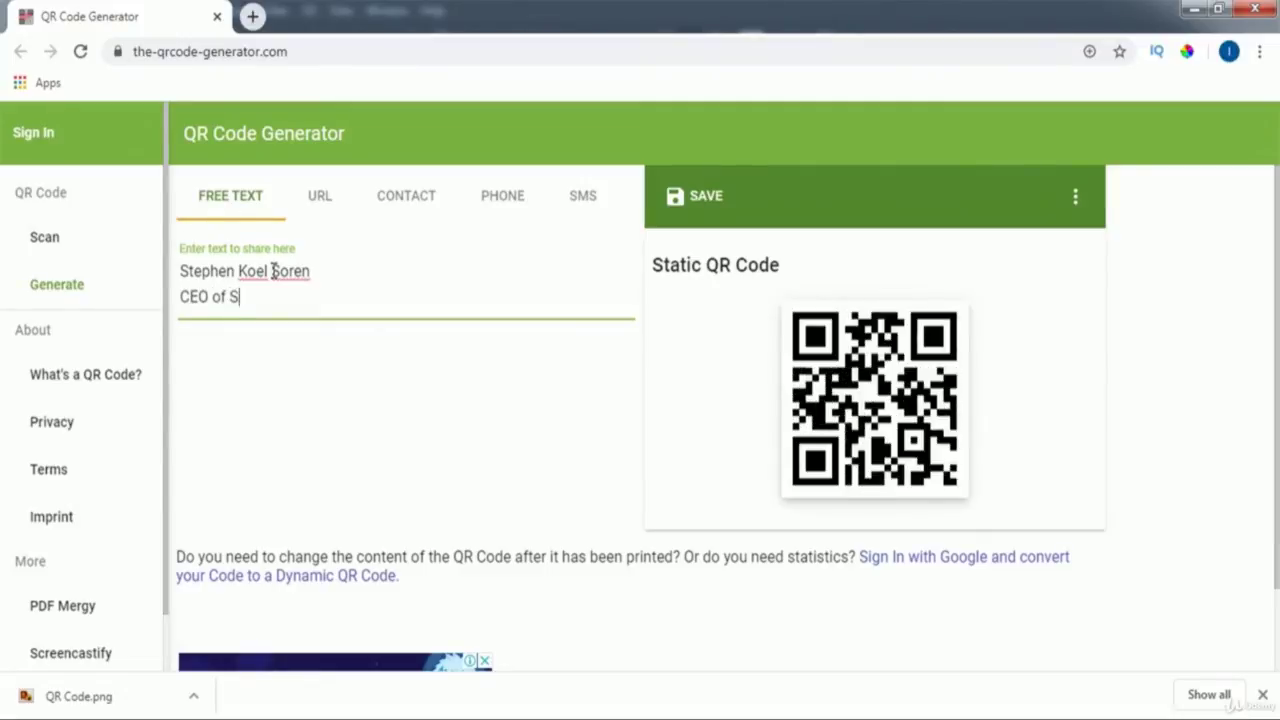
type("killFour")
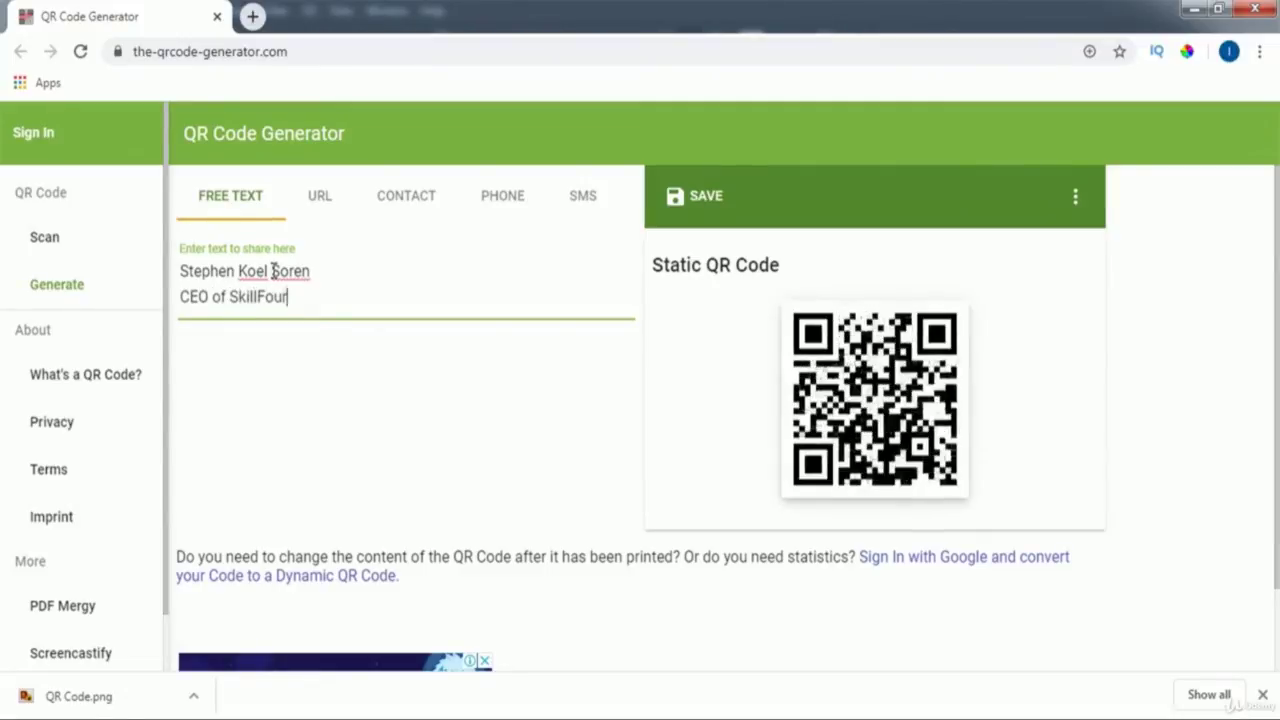
key("Return")
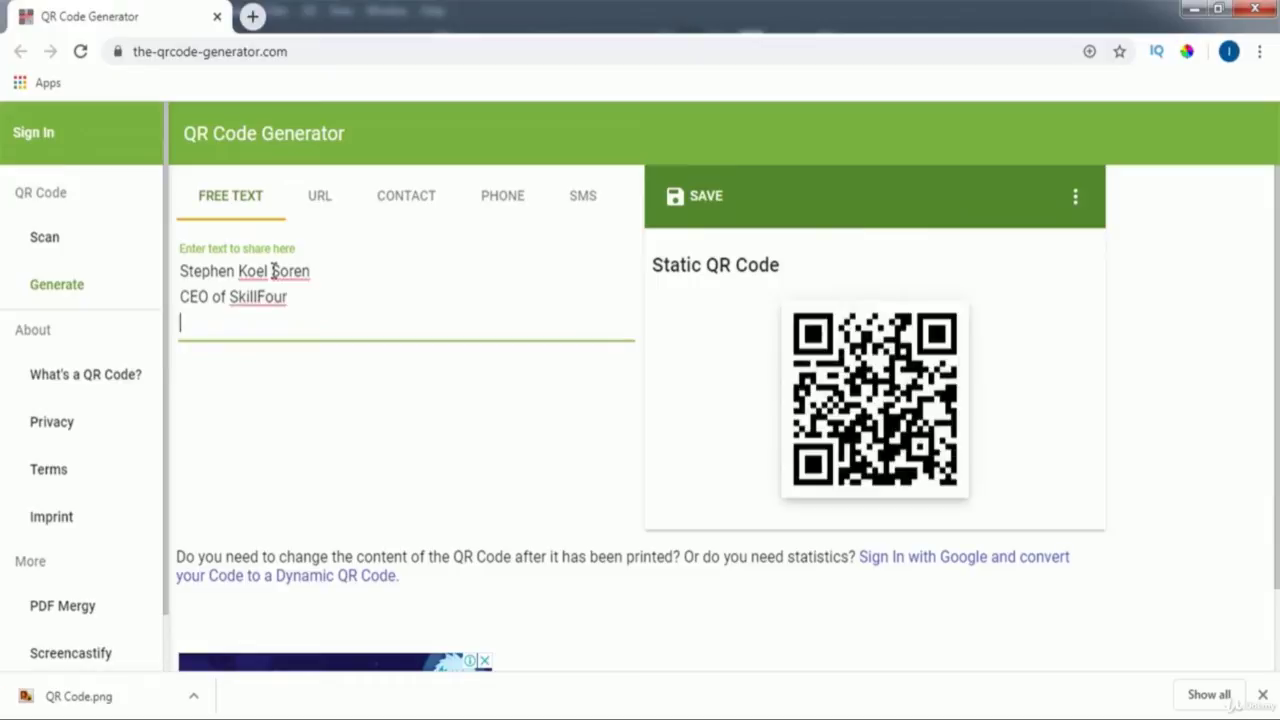
type("Ph")
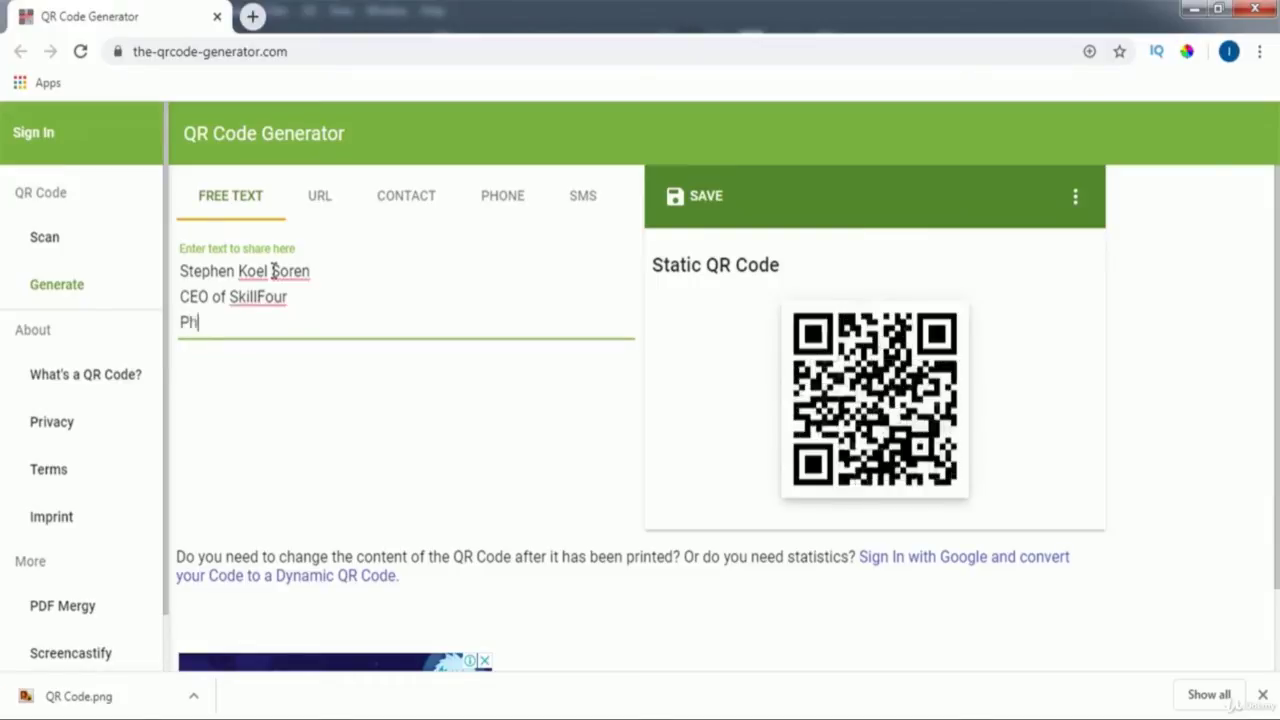
type("one: 00")
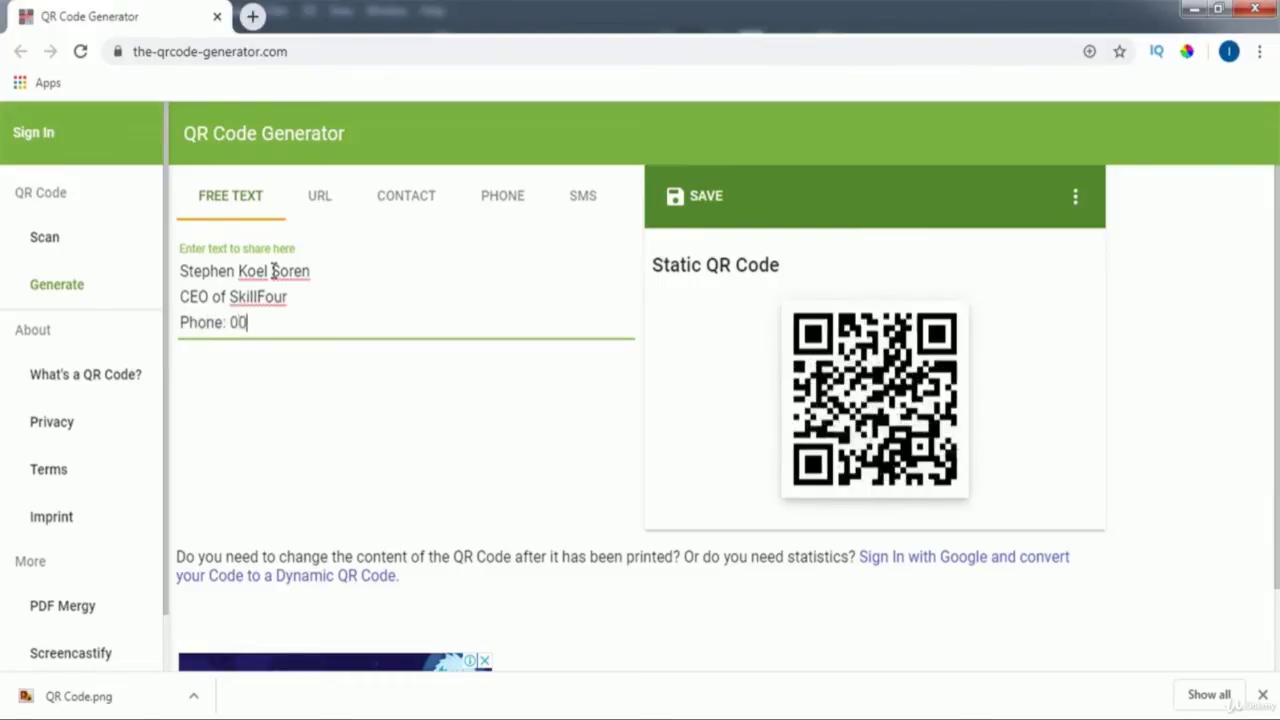
type("0-000-")
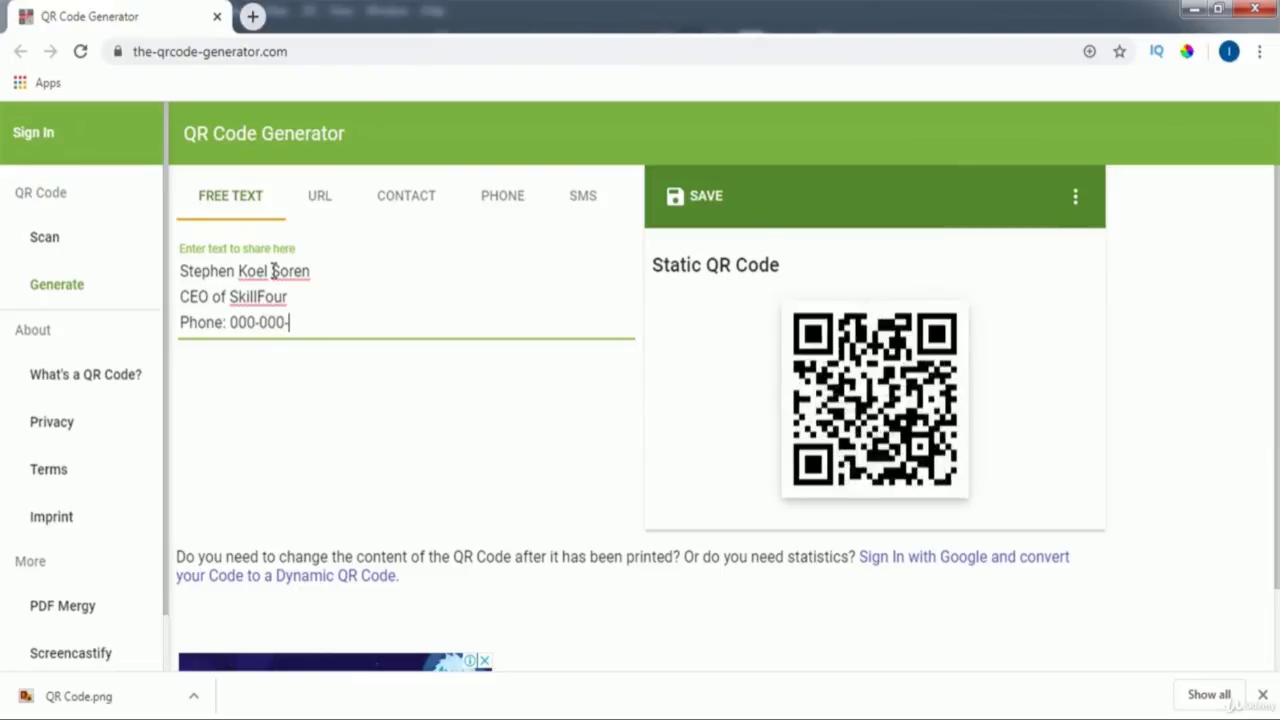
type("0000")
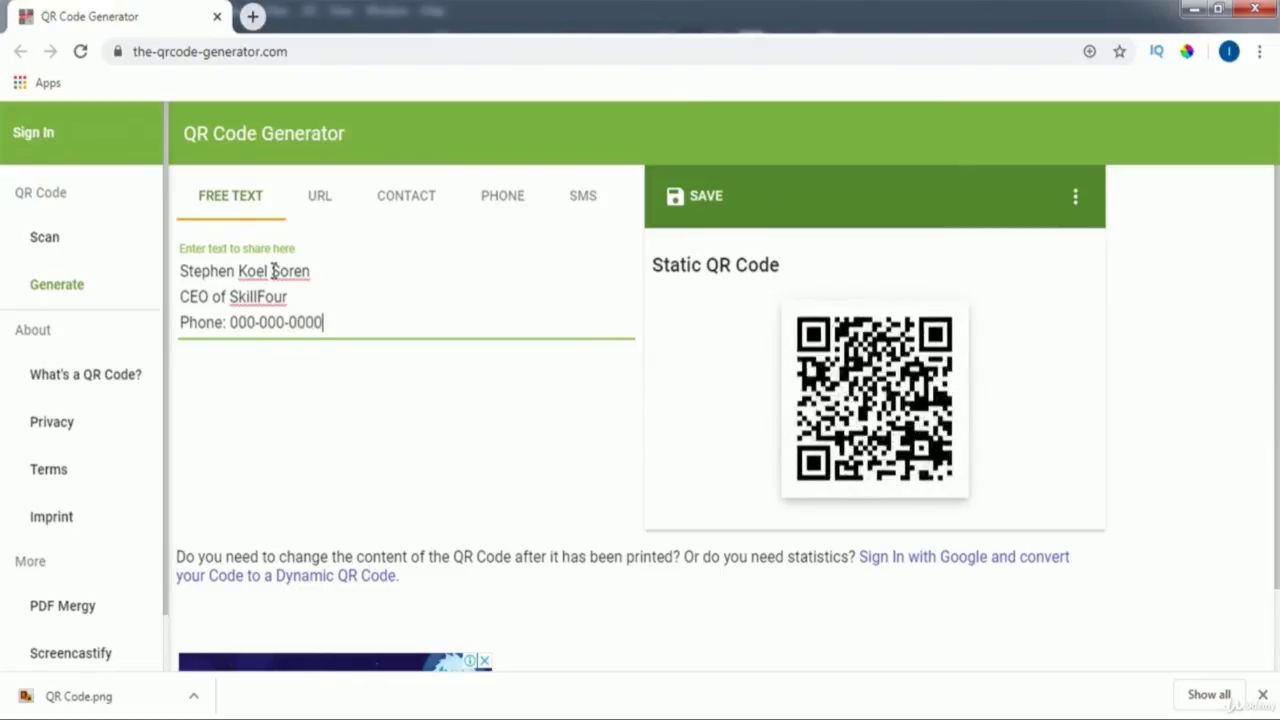
key("Return")
type("Em")
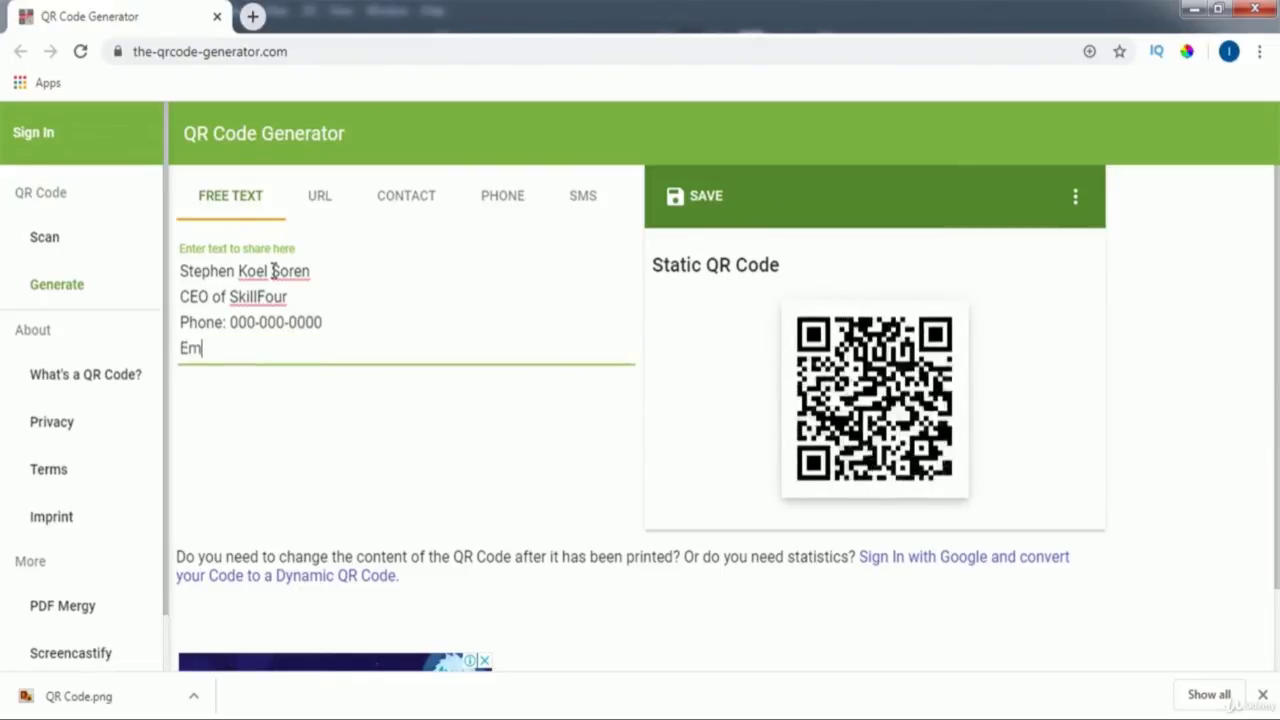
type("ail: ")
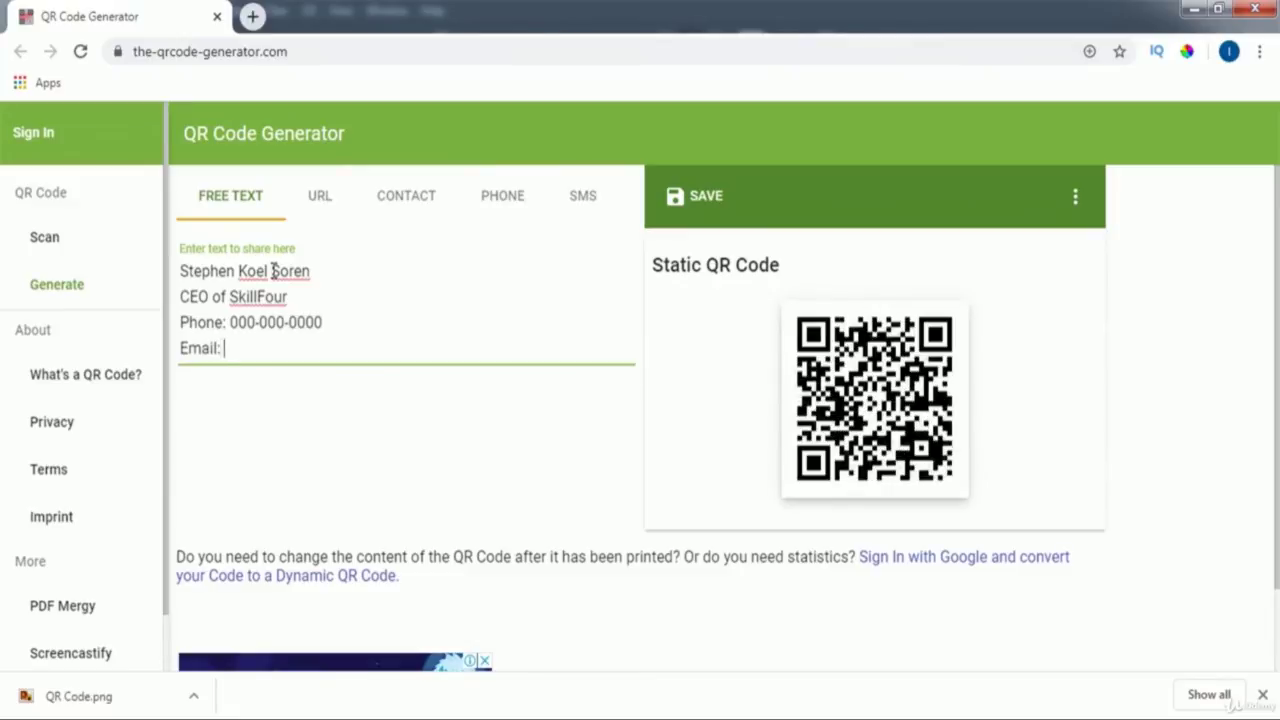
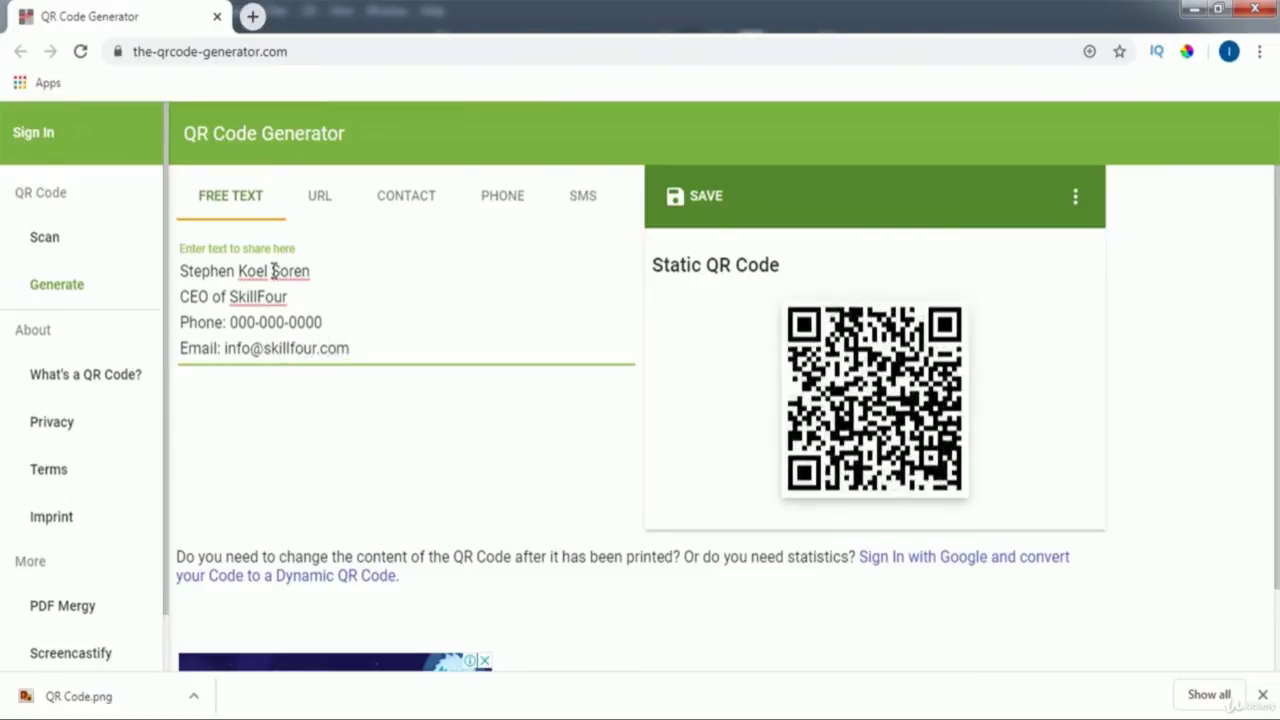
key("Return")
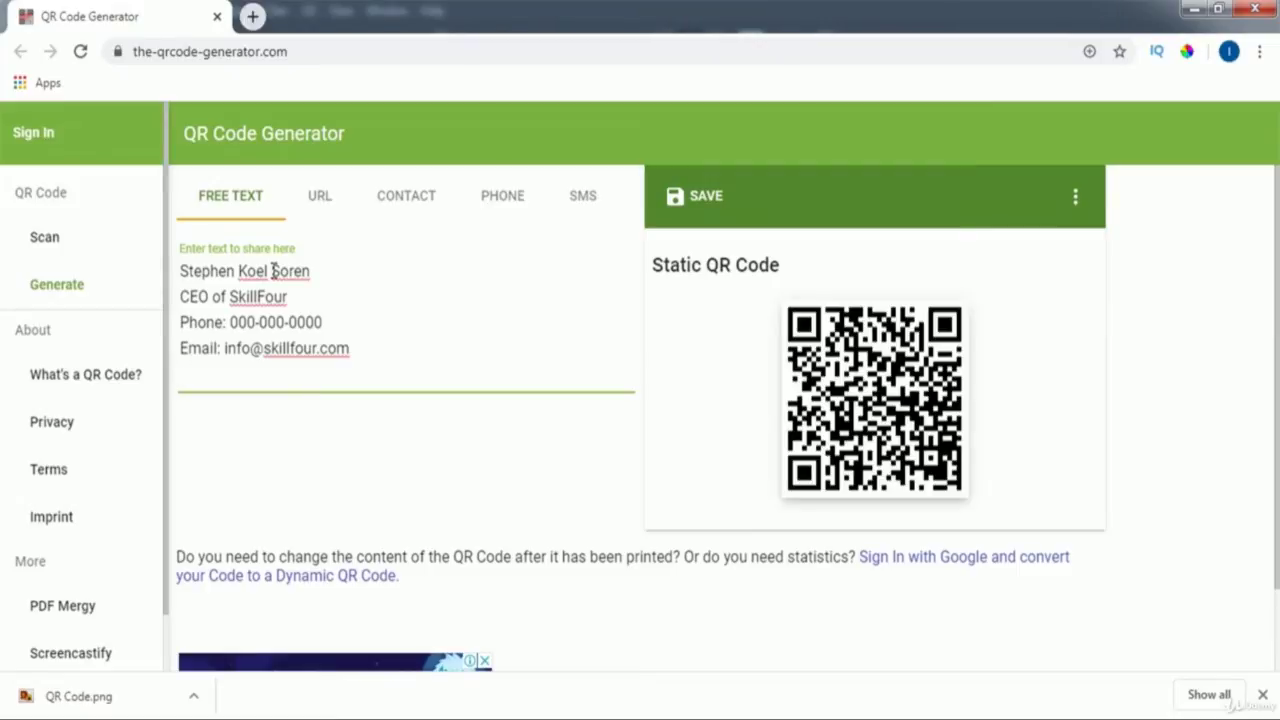
type("Fac")
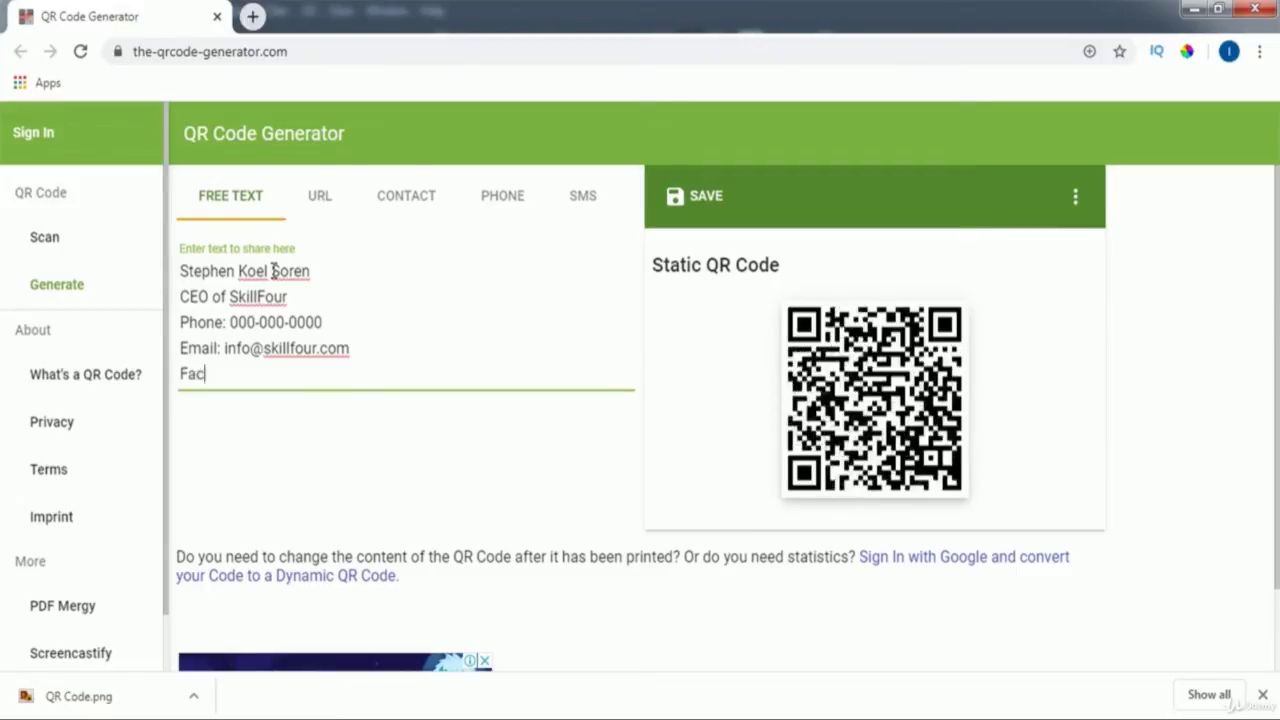
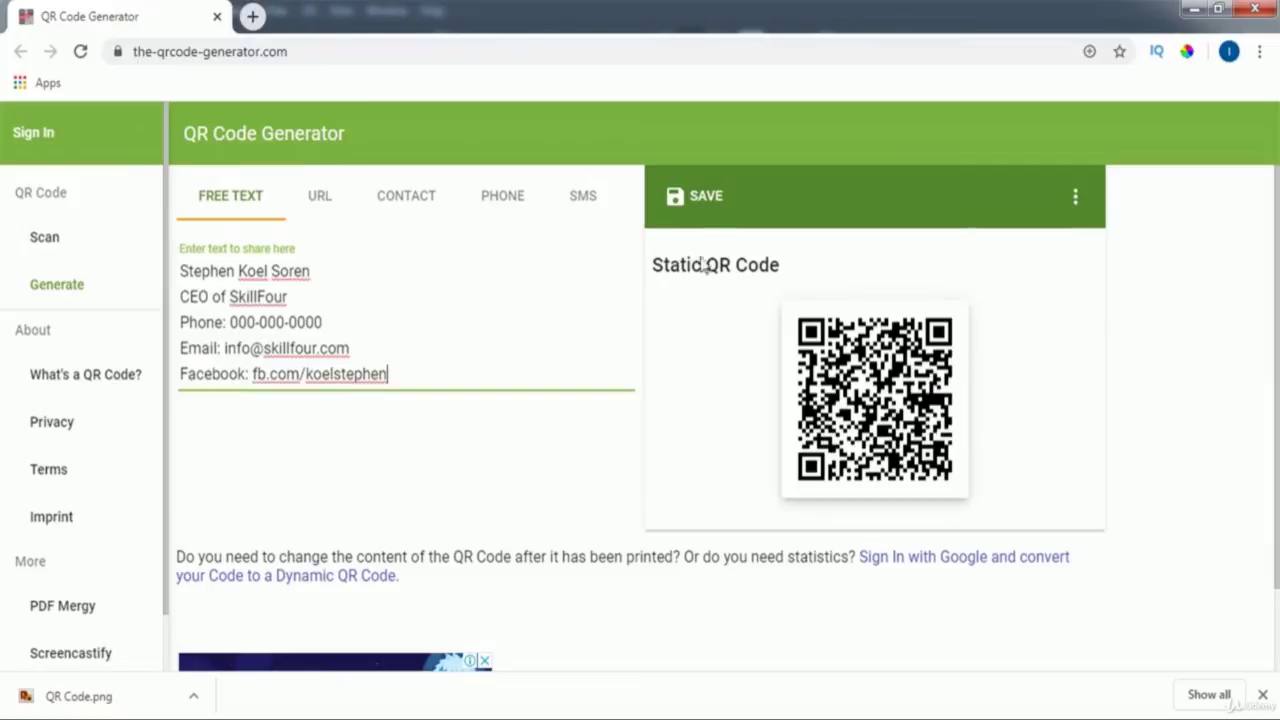
- Download the QR code as a PNG file named 'QR Code'
left_click(710, 206)
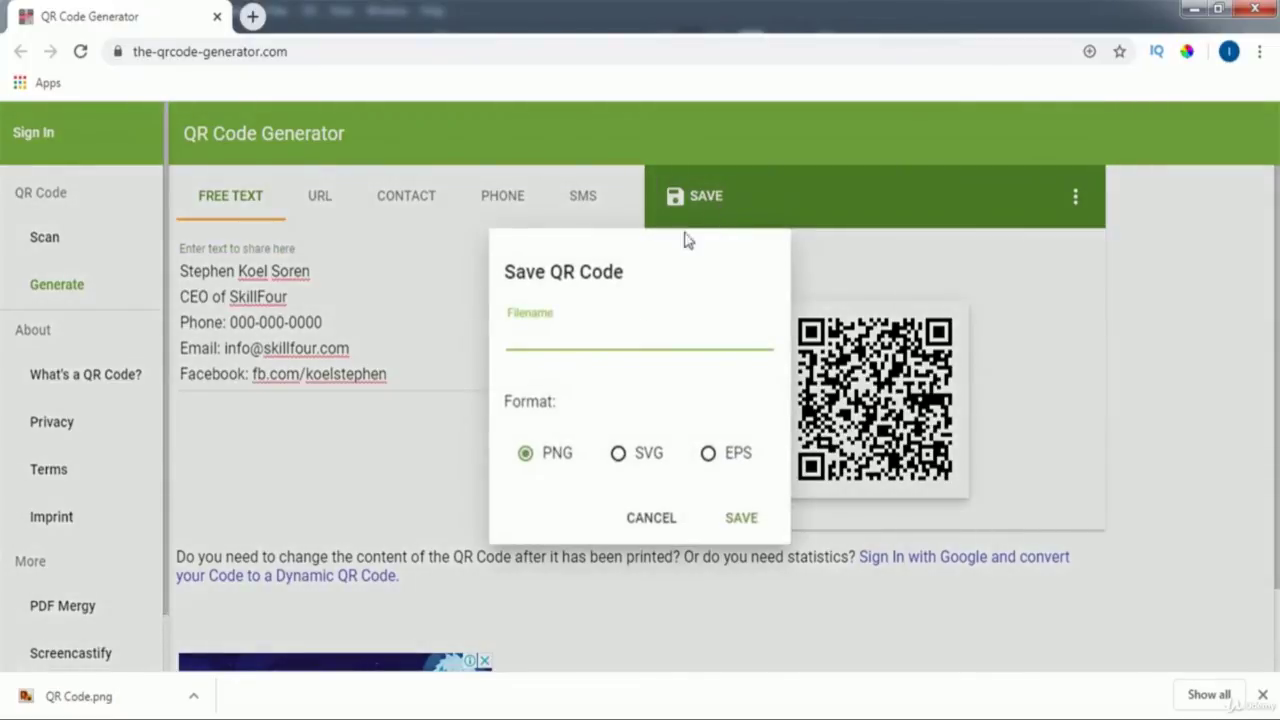
left_click(527, 462)
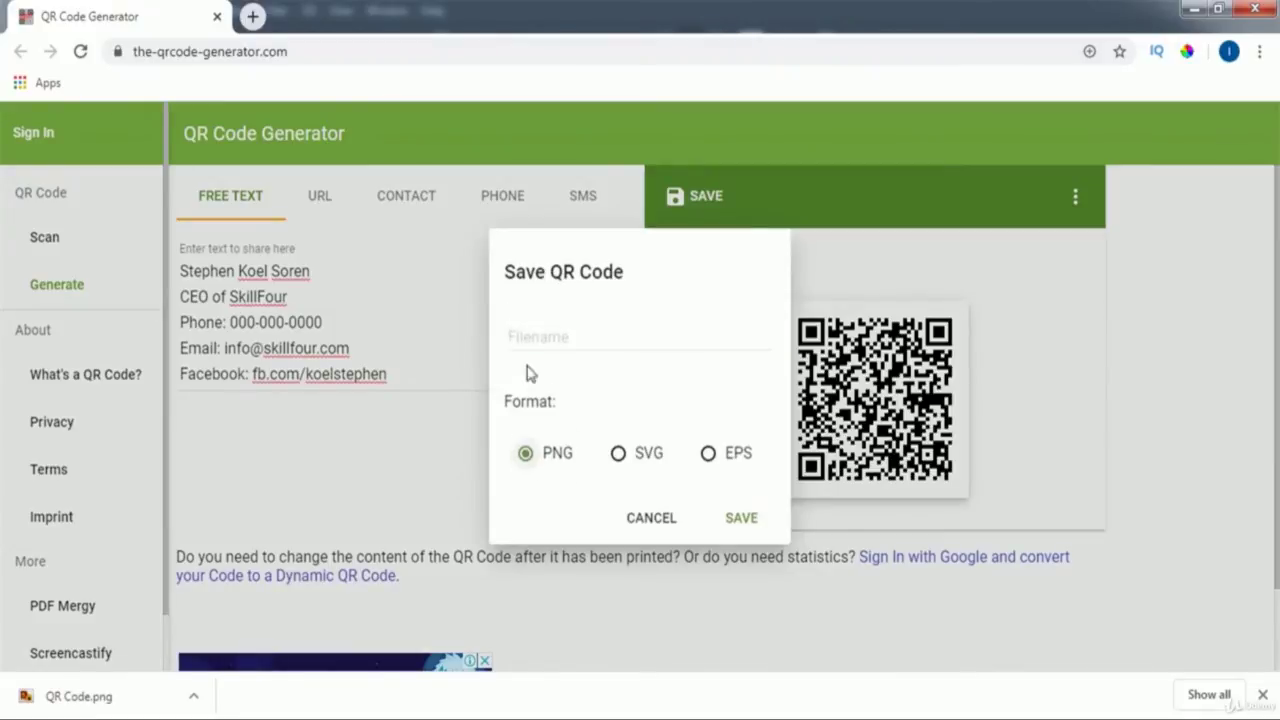
left_click(534, 343)
type("QR Co")
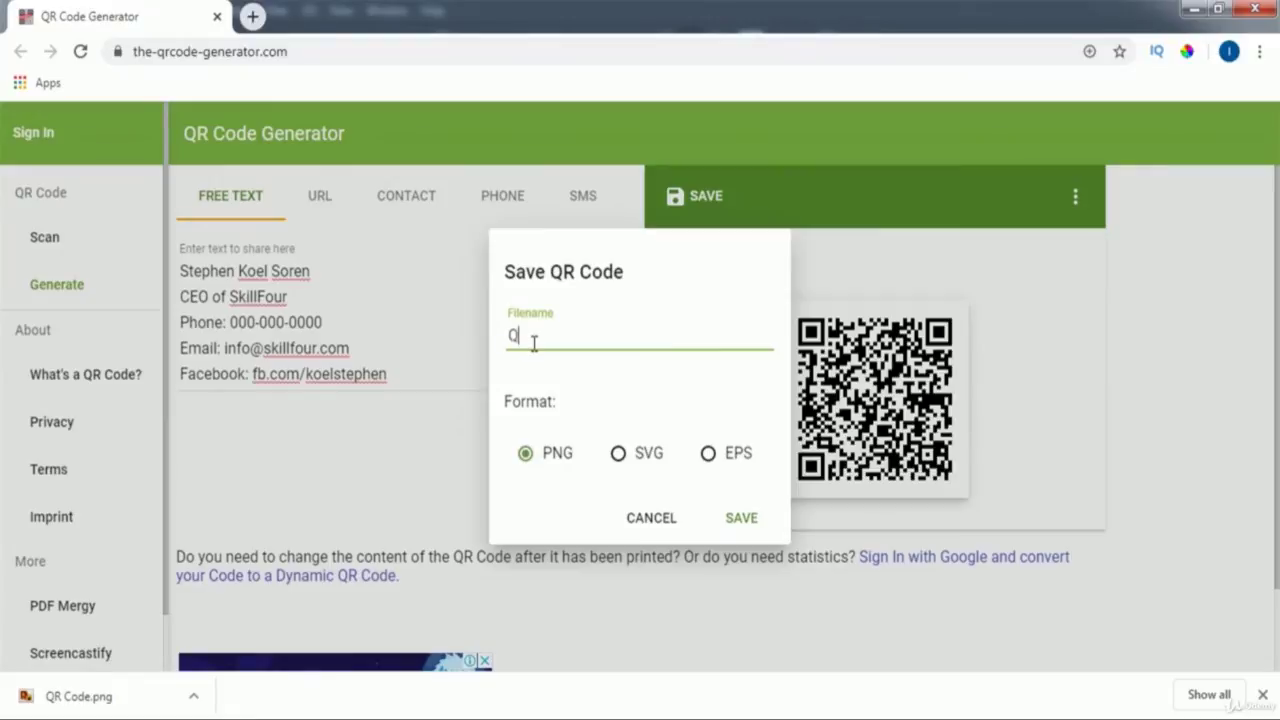
type("de")
left_click(742, 518)
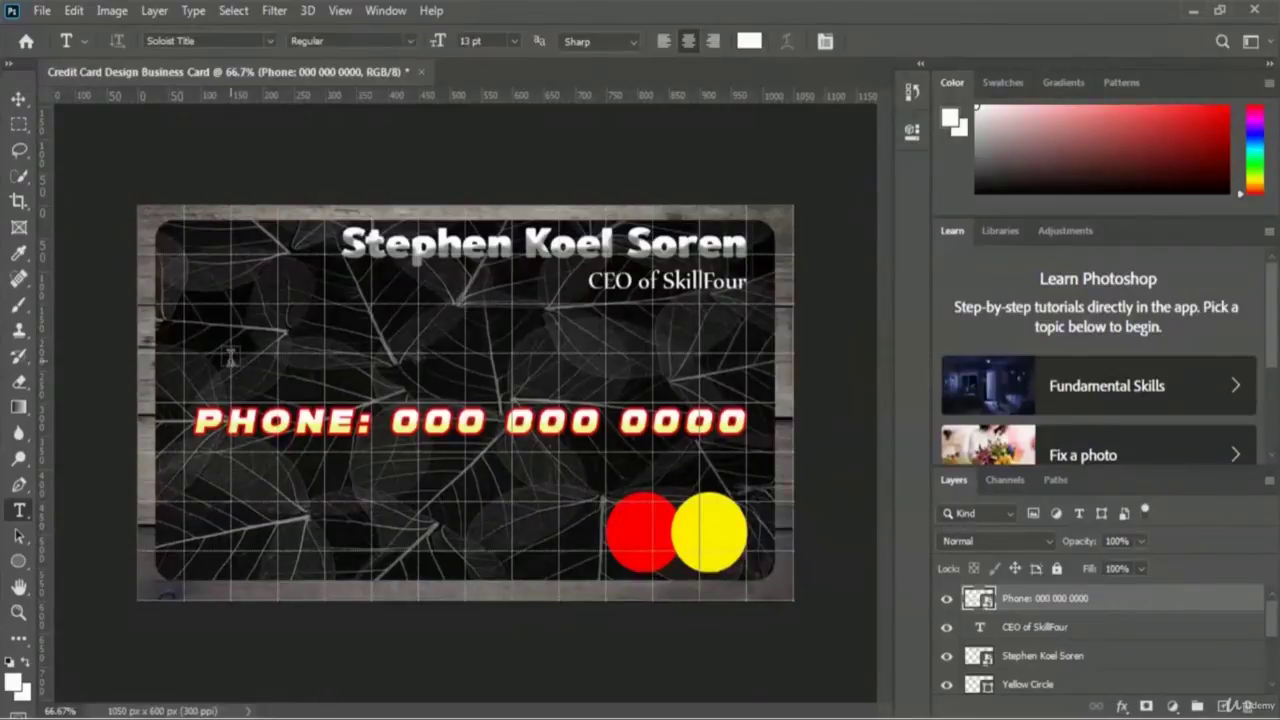
- Place the QR Code image file into the card via File > Place Embedded
left_click(45, 12)
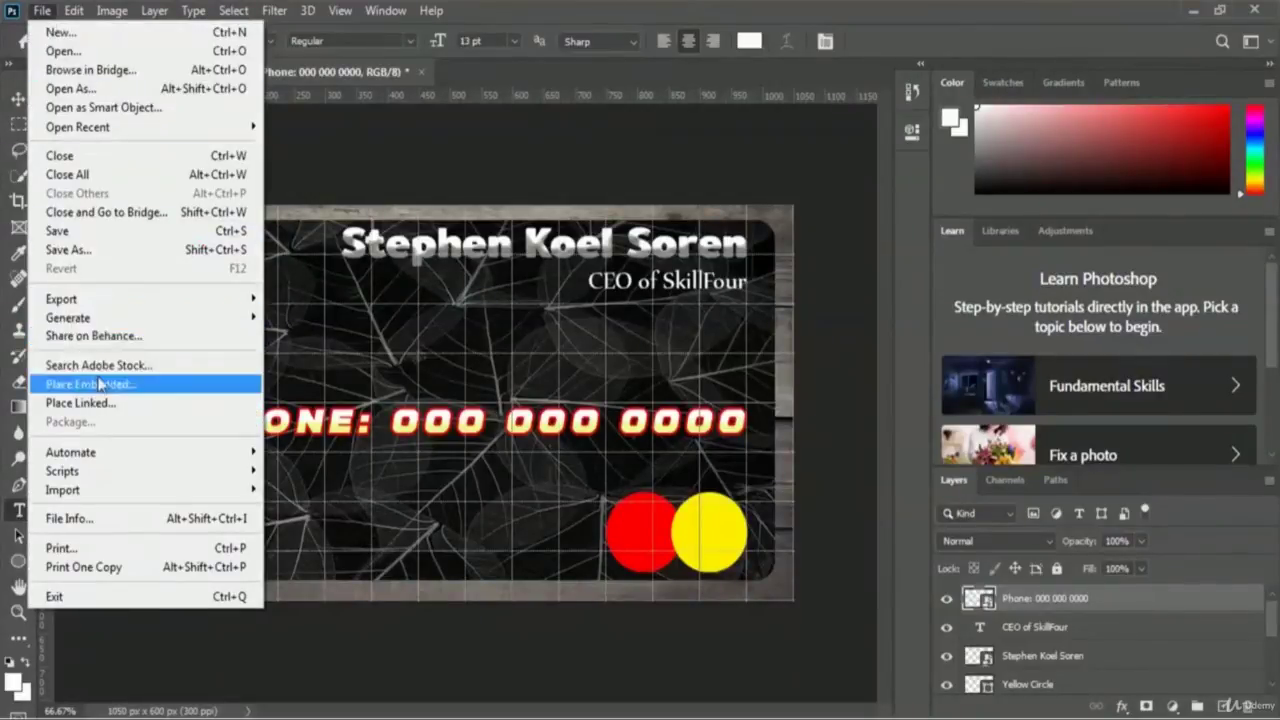
left_click(168, 392)
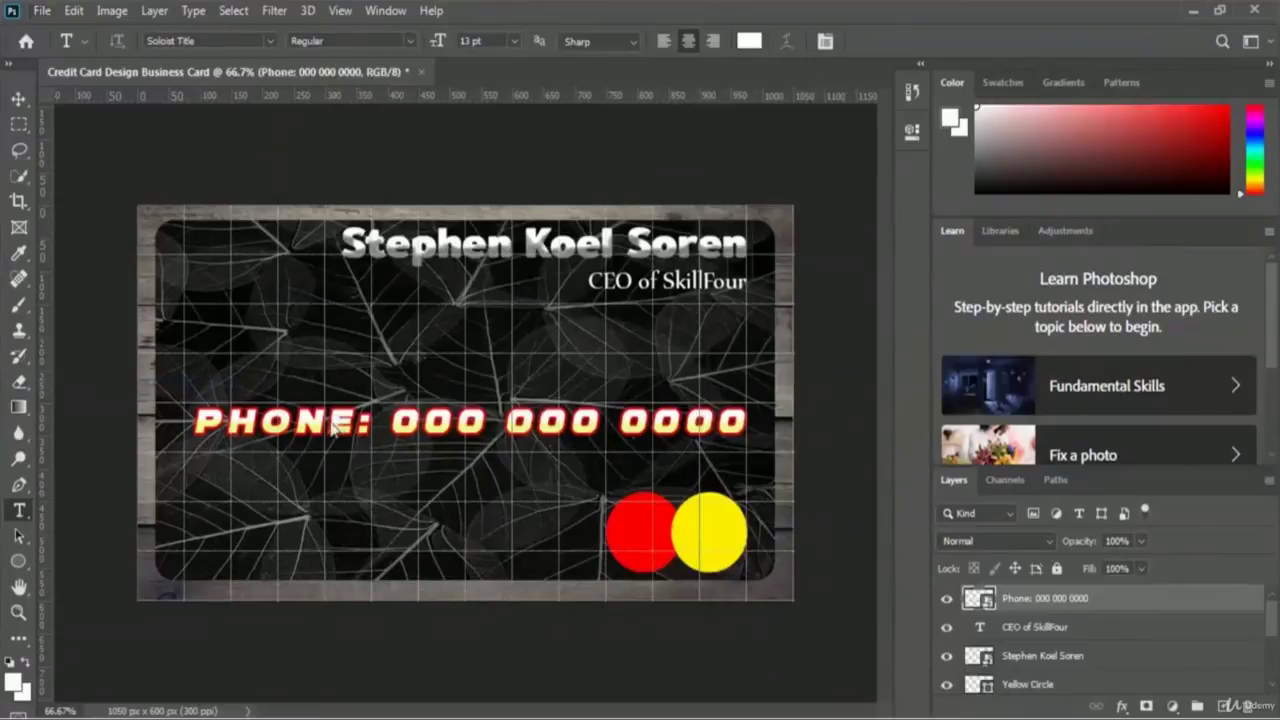
scroll(553, 253, "down", 5)
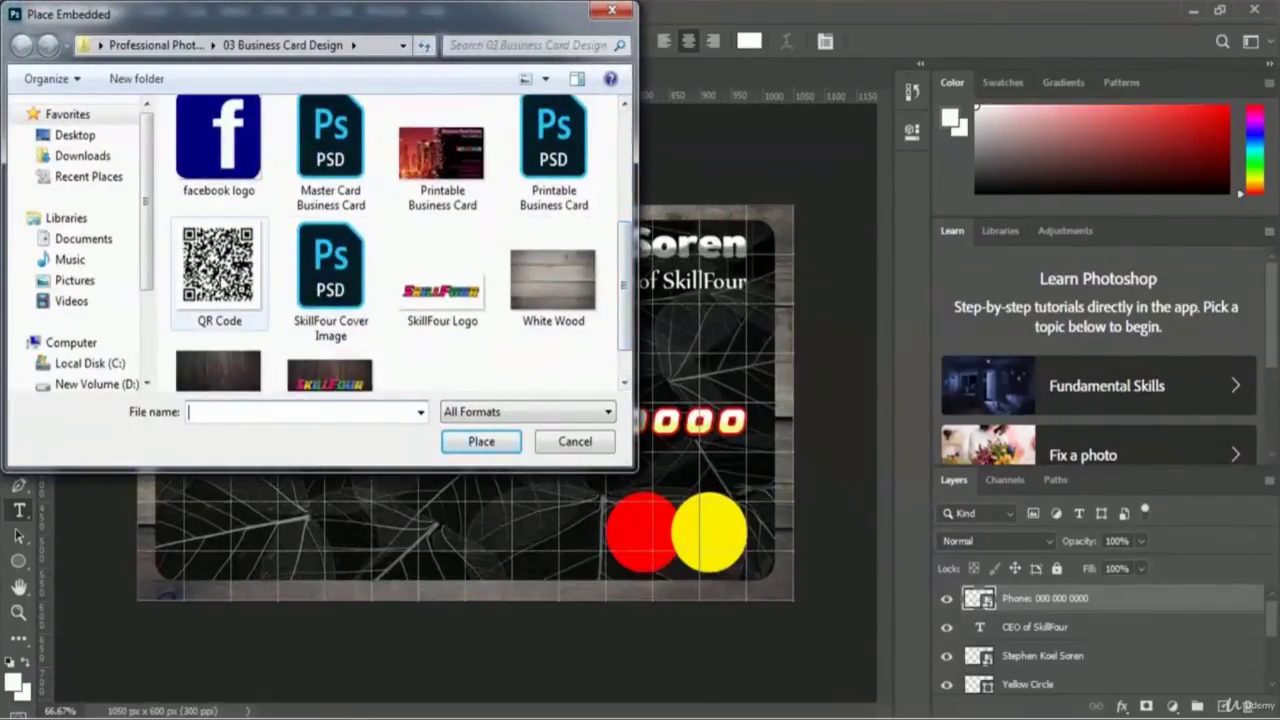
left_click(219, 278)
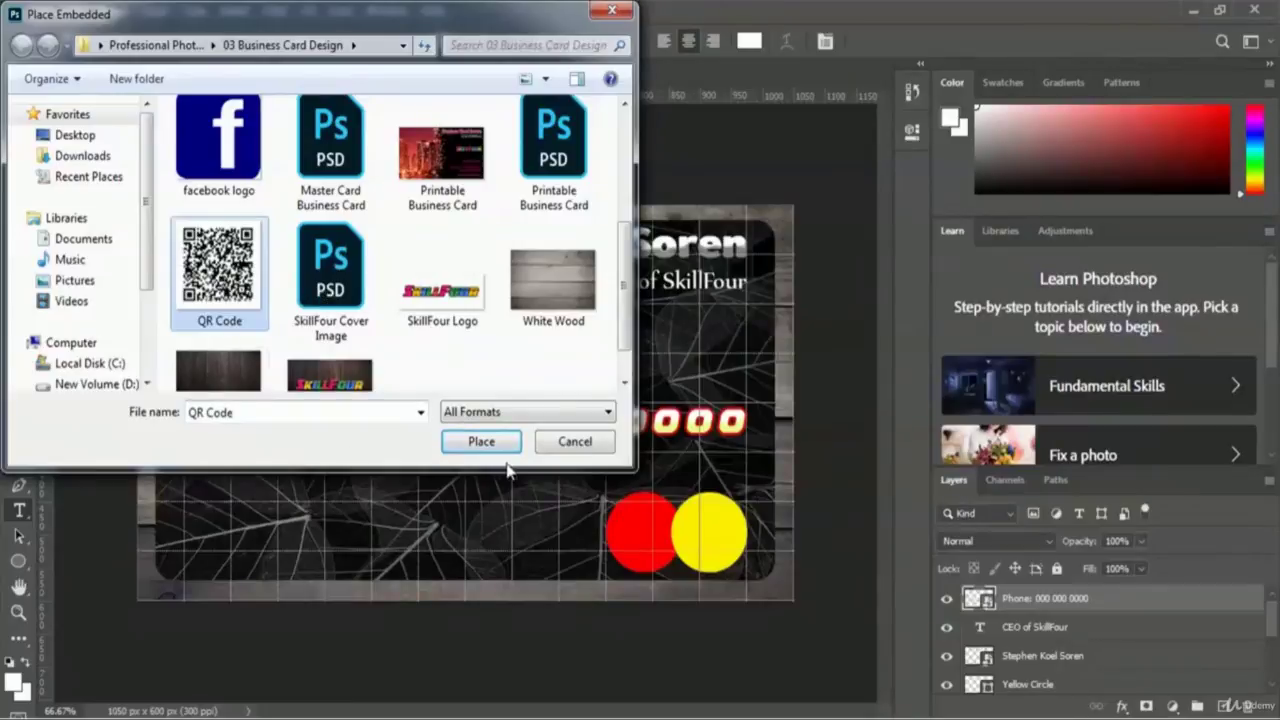
left_click(451, 447)
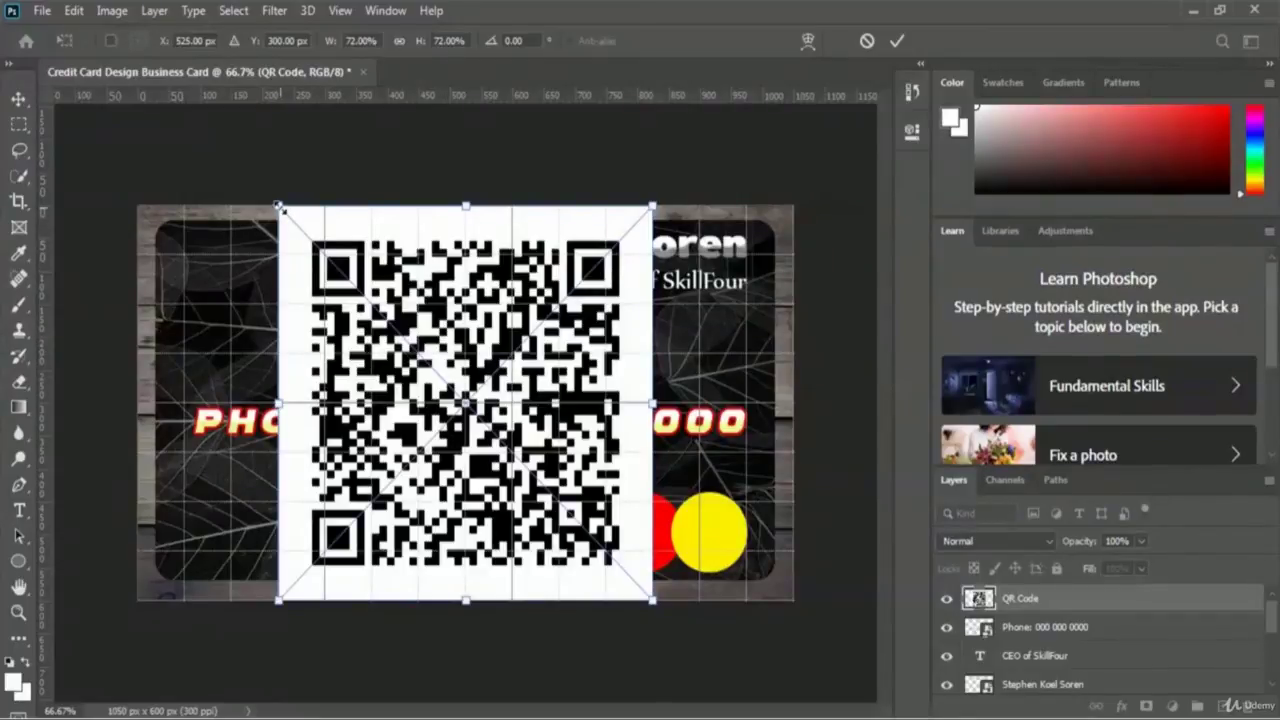
- Scale the QR code to about 13% and commit it at the upper left, above the phone line
left_click_drag(279, 207, 559, 503)
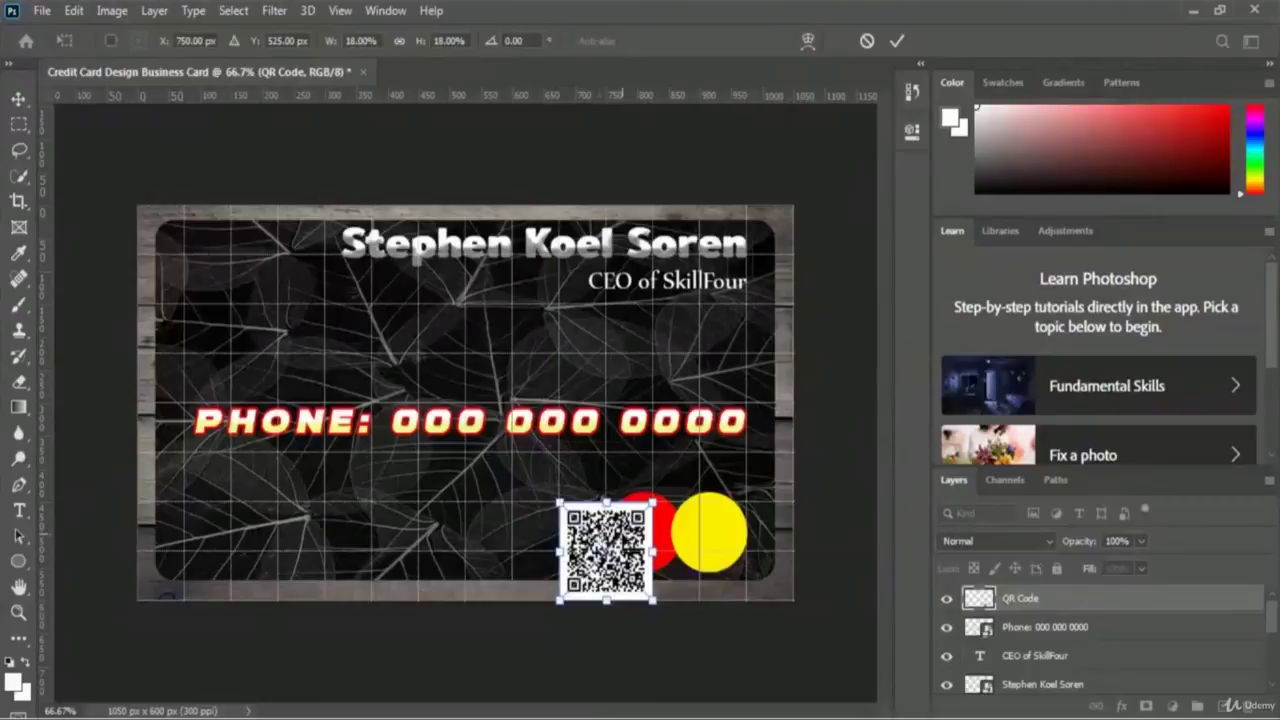
left_click_drag(620, 540, 264, 336)
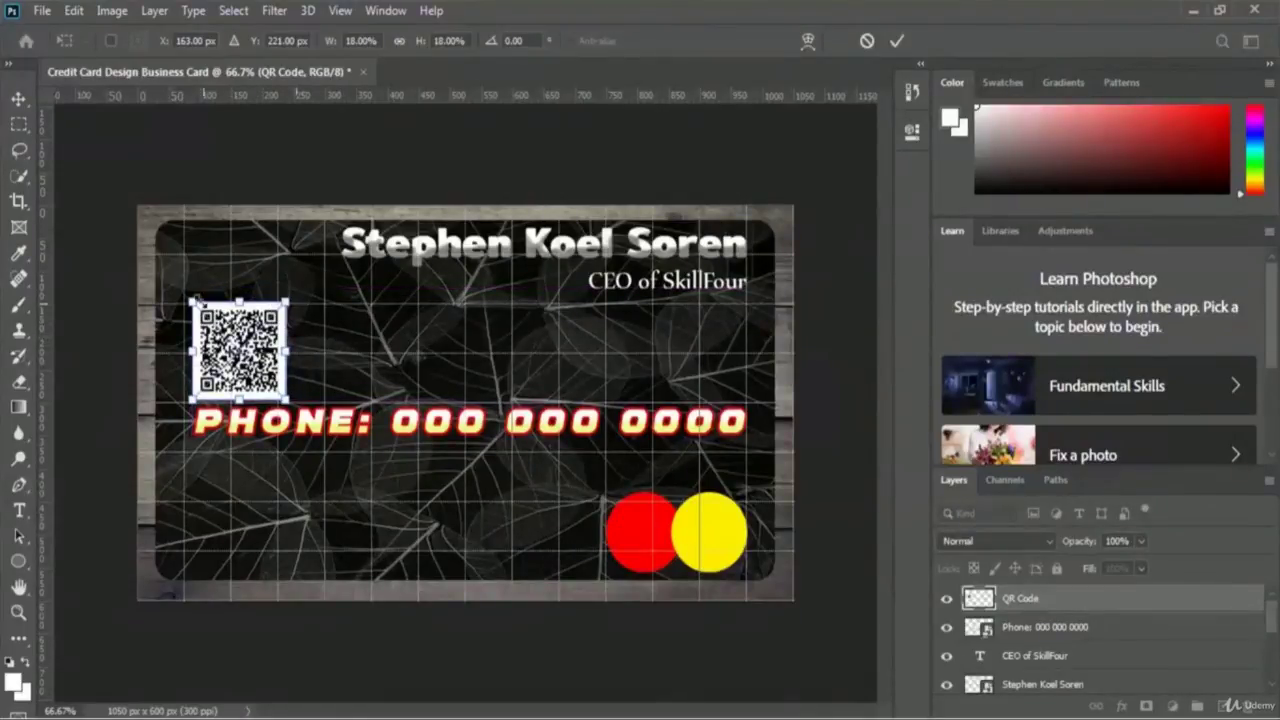
left_click_drag(191, 301, 245, 345)
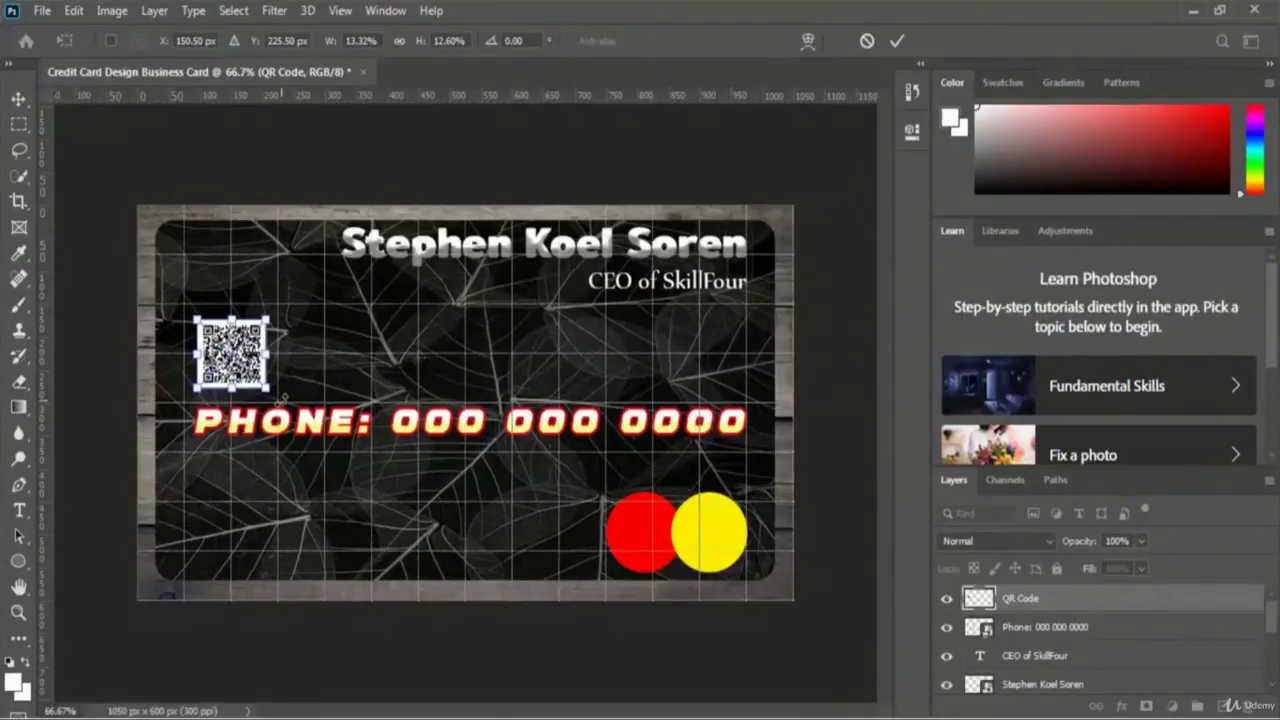
left_click(895, 41)
key("t")
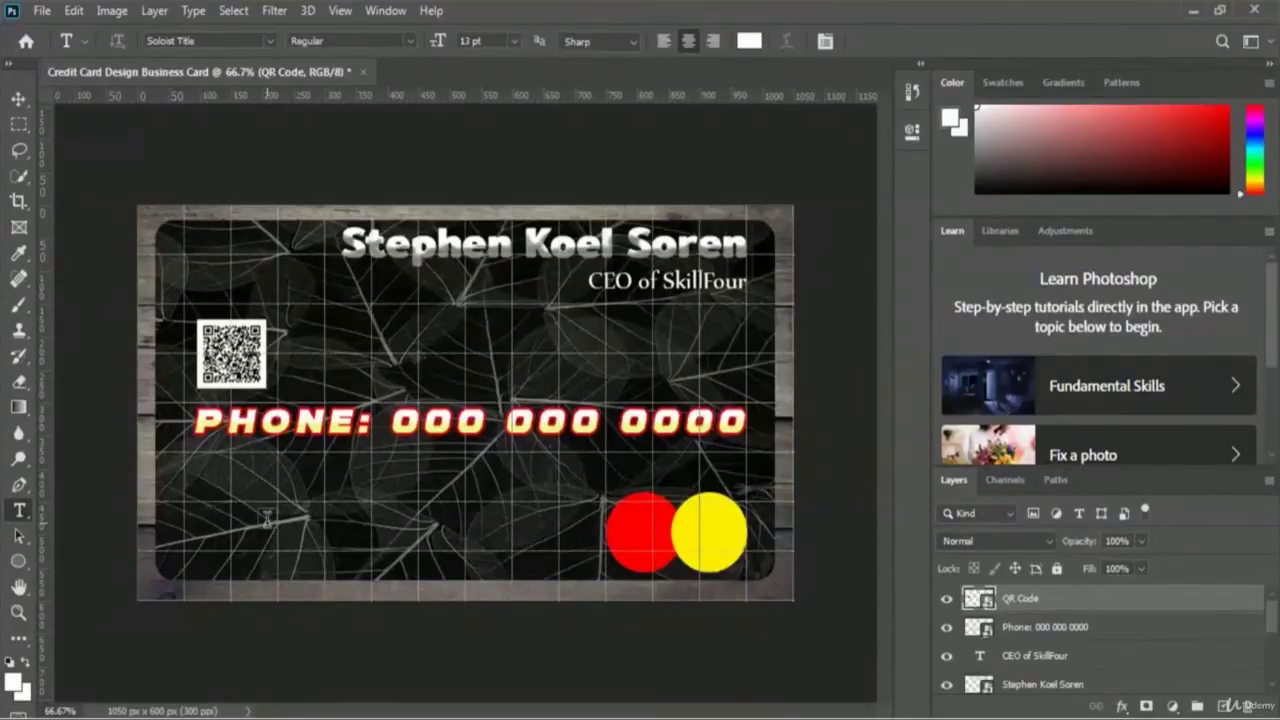
- Switch from the Type tool to the Ellipse tool with the U shortcut
key("u")
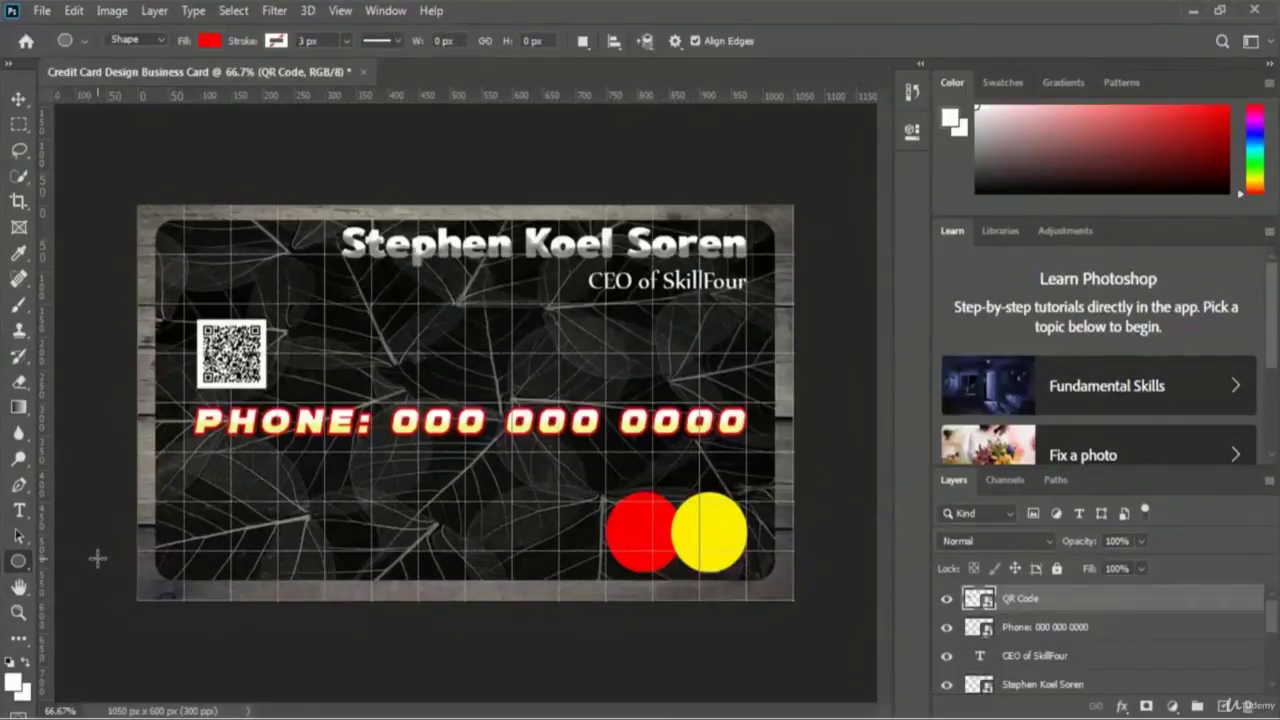
- Choose the Rounded Rectangle tool and set its fill colour to pale pink #f6cdcd
left_click(16, 564)
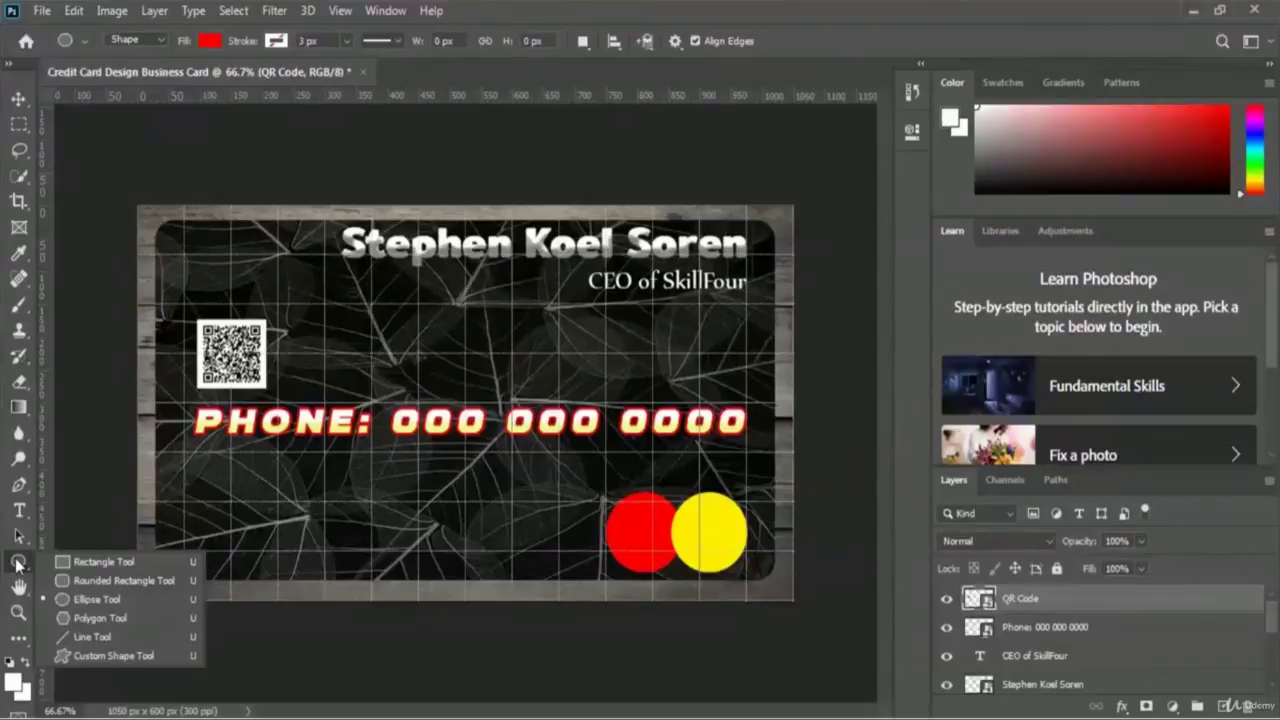
left_click(129, 581)
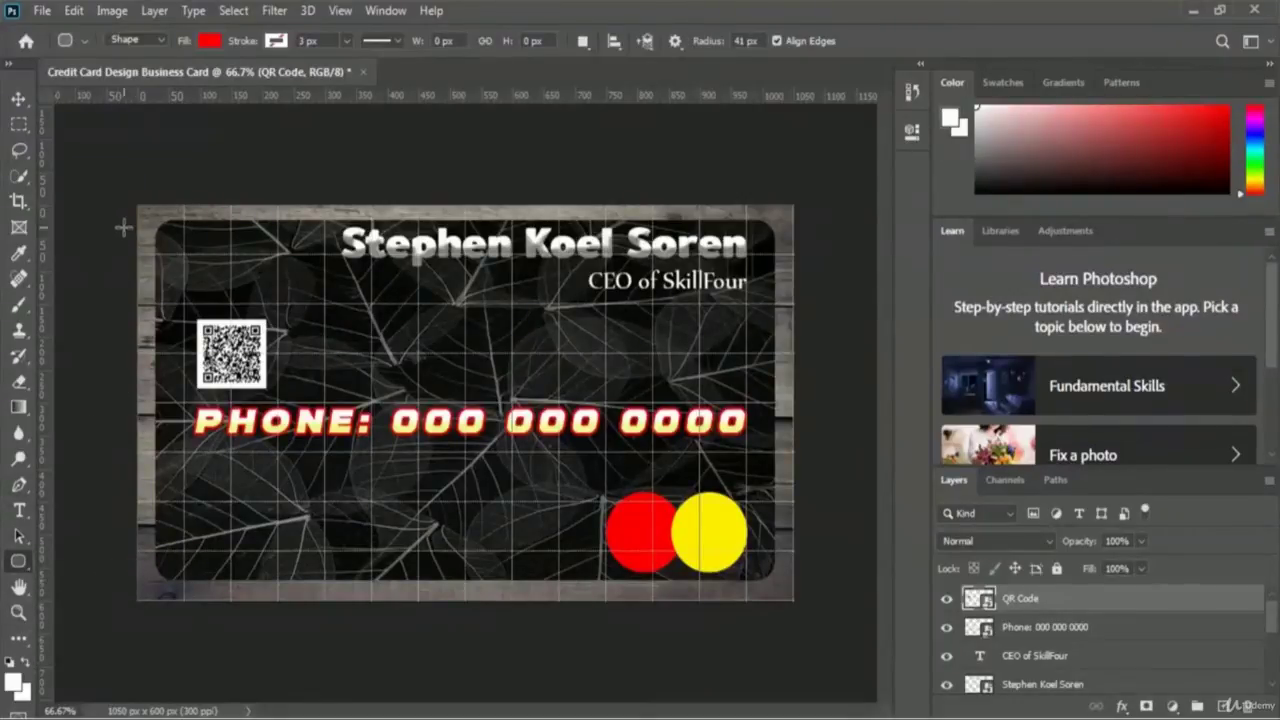
left_click(211, 42)
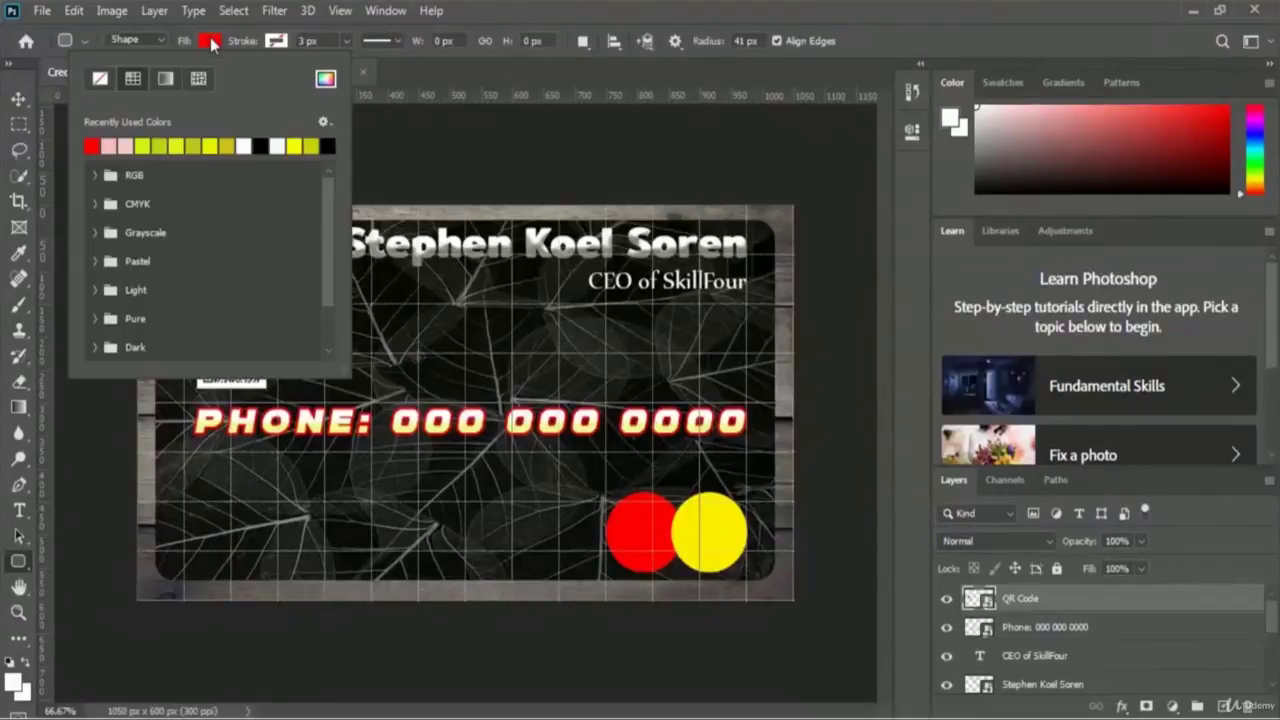
left_click(325, 79)
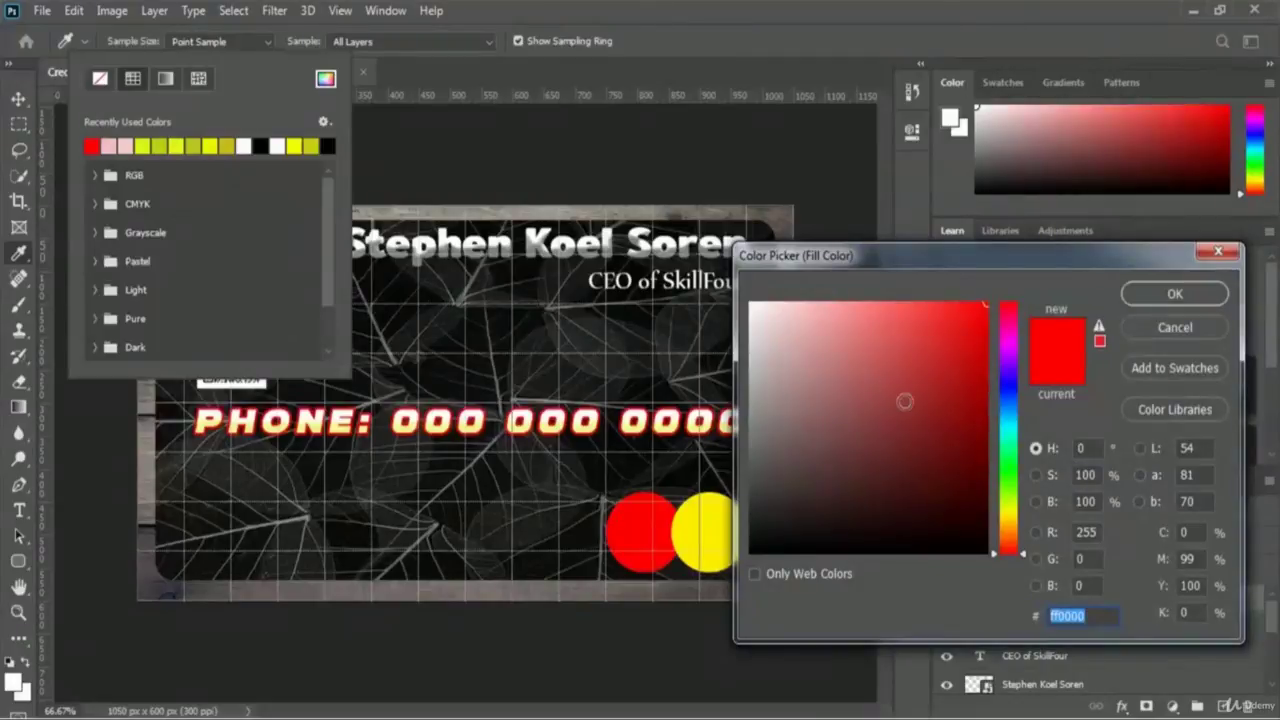
left_click(793, 317)
left_click_drag(793, 317, 789, 311)
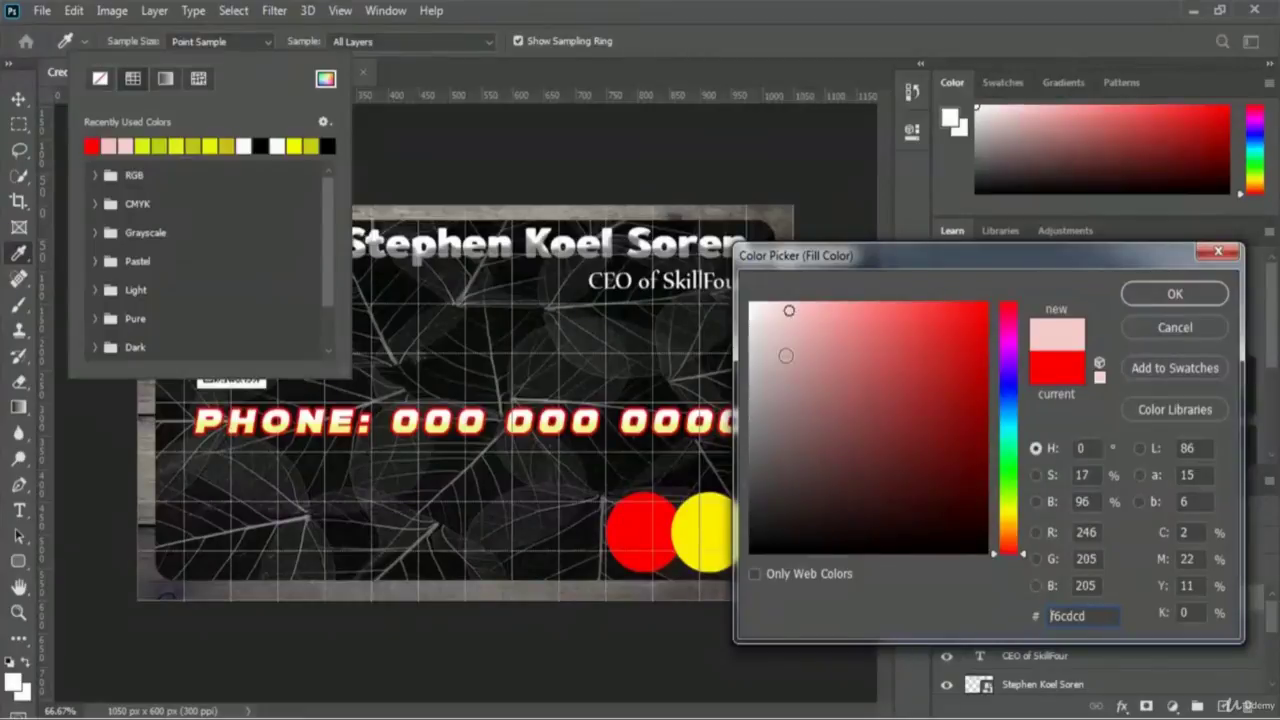
left_click(1175, 293)
left_click(856, 50)
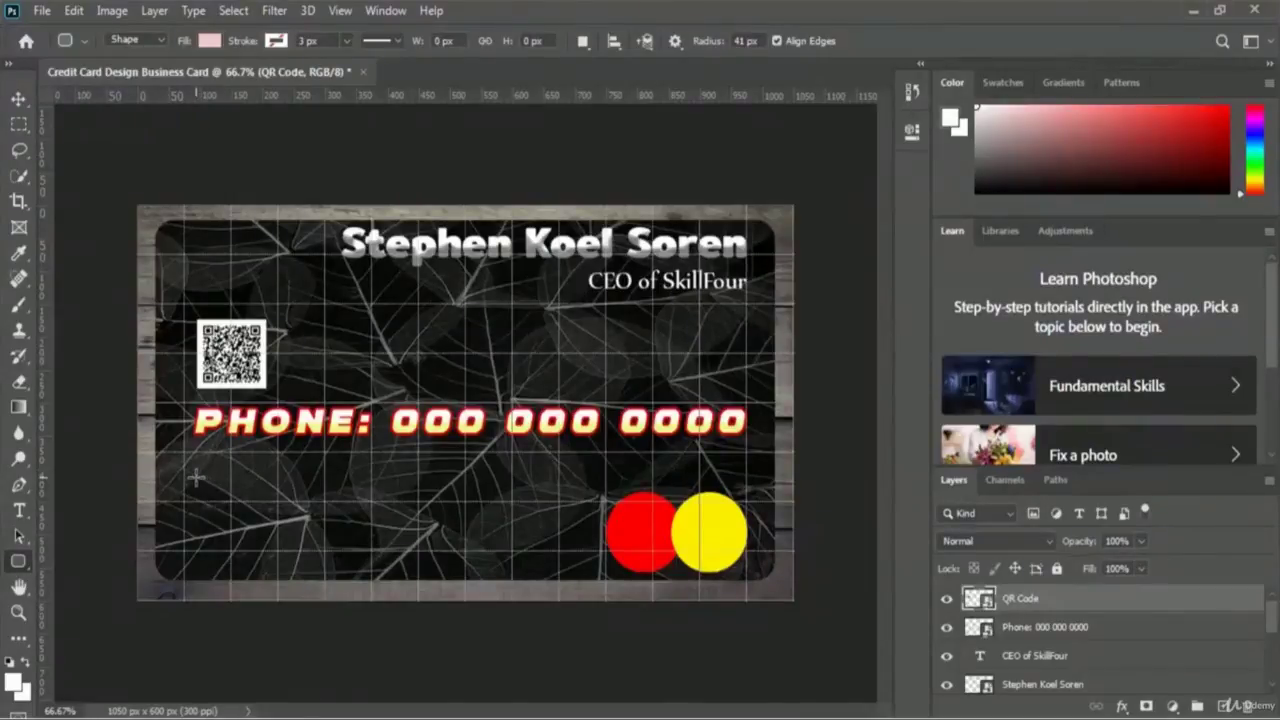
- Draw a 600 × 137 px pink rounded bar on the card's lower left and lower its opacity to about 24%
left_click_drag(191, 488, 554, 563)
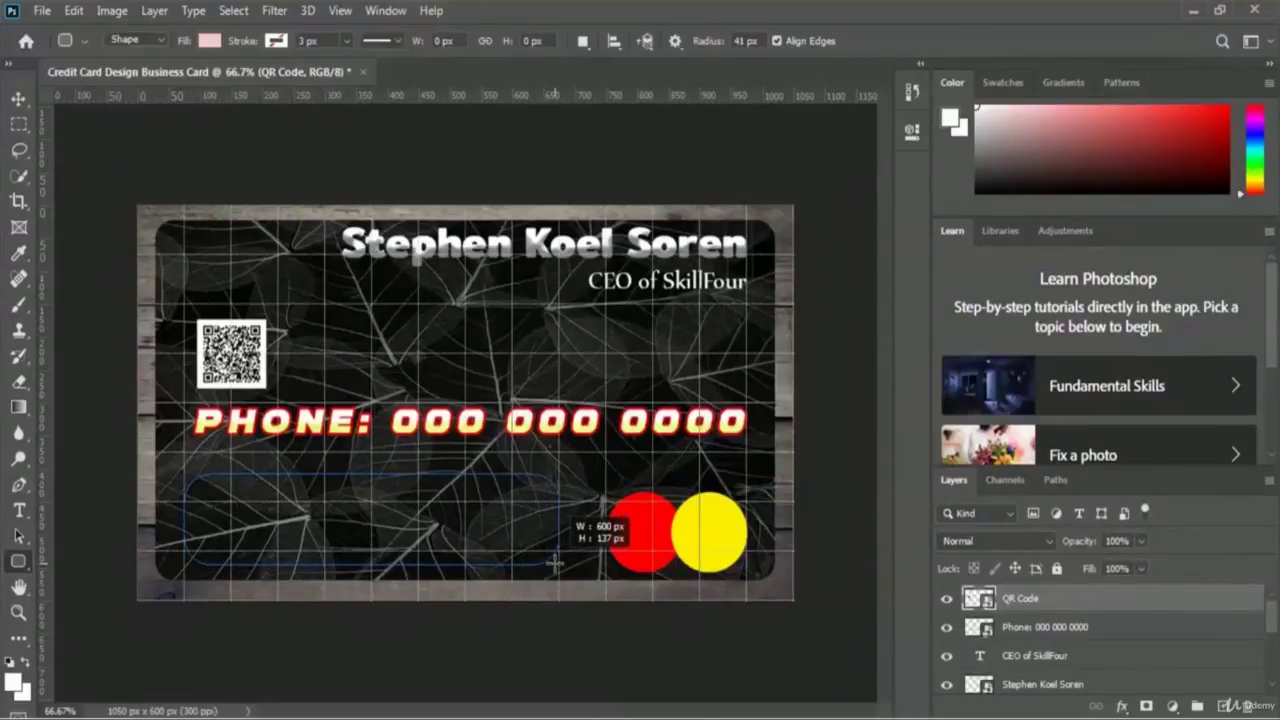
left_click_drag(554, 563, 554, 563)
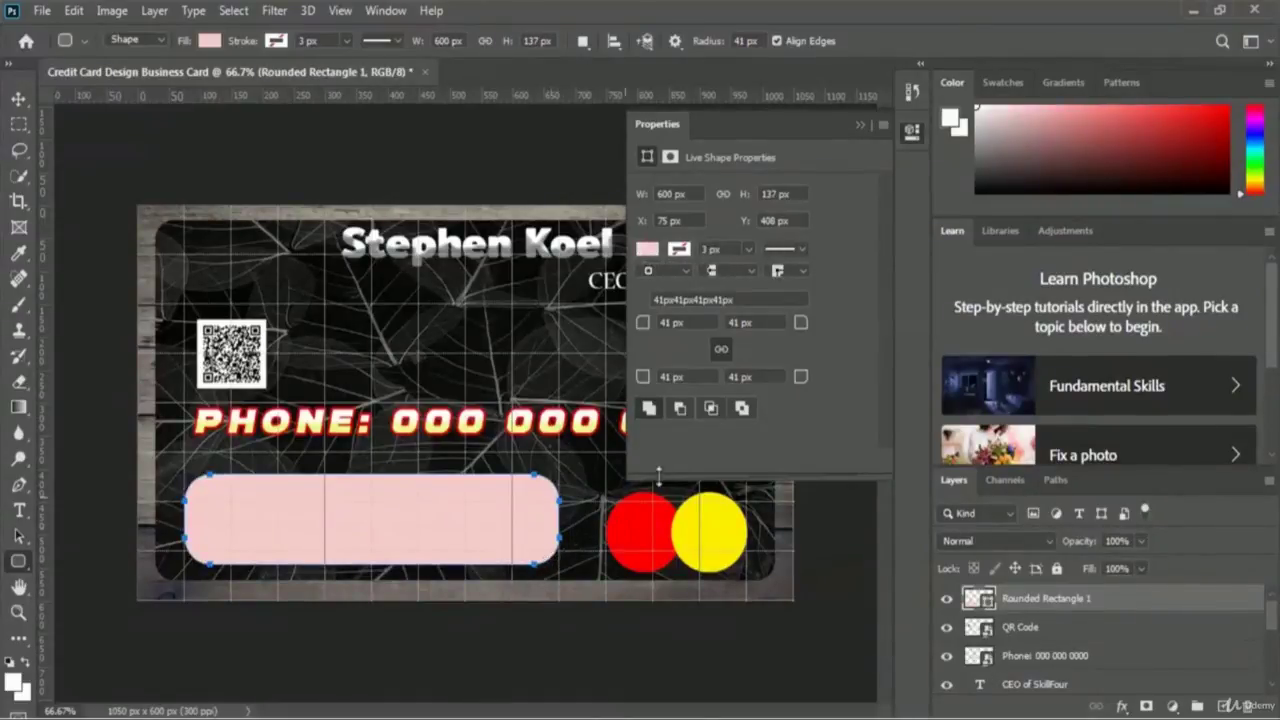
left_click(857, 125)
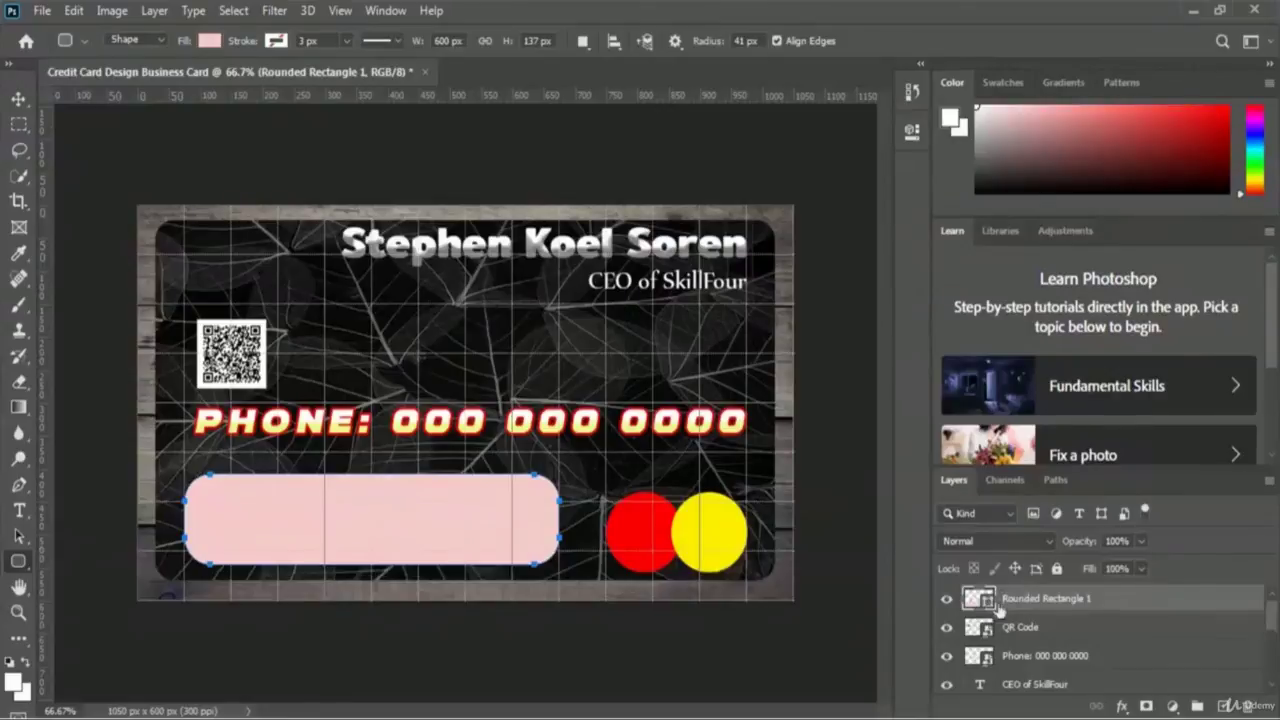
left_click(1140, 540)
left_click_drag(1142, 565, 1078, 568)
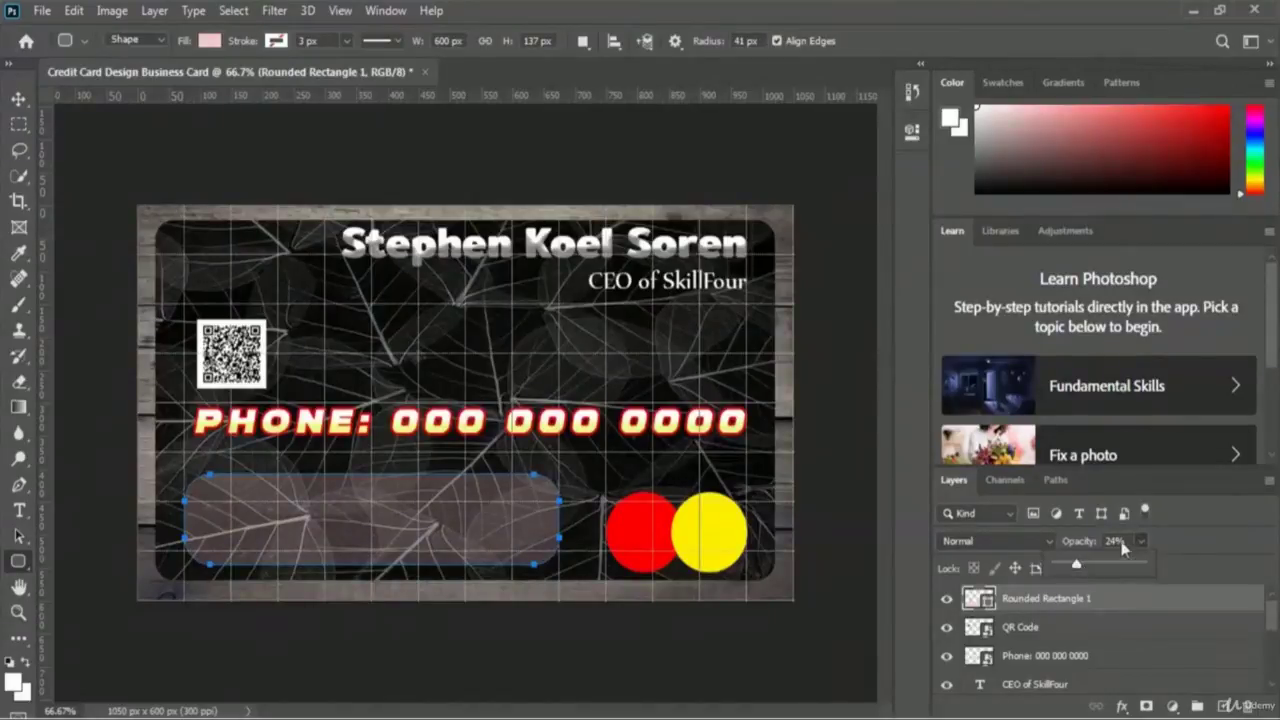
- Set the rounded bar layer's opacity to exactly 25%
left_click(1118, 541)
type("25")
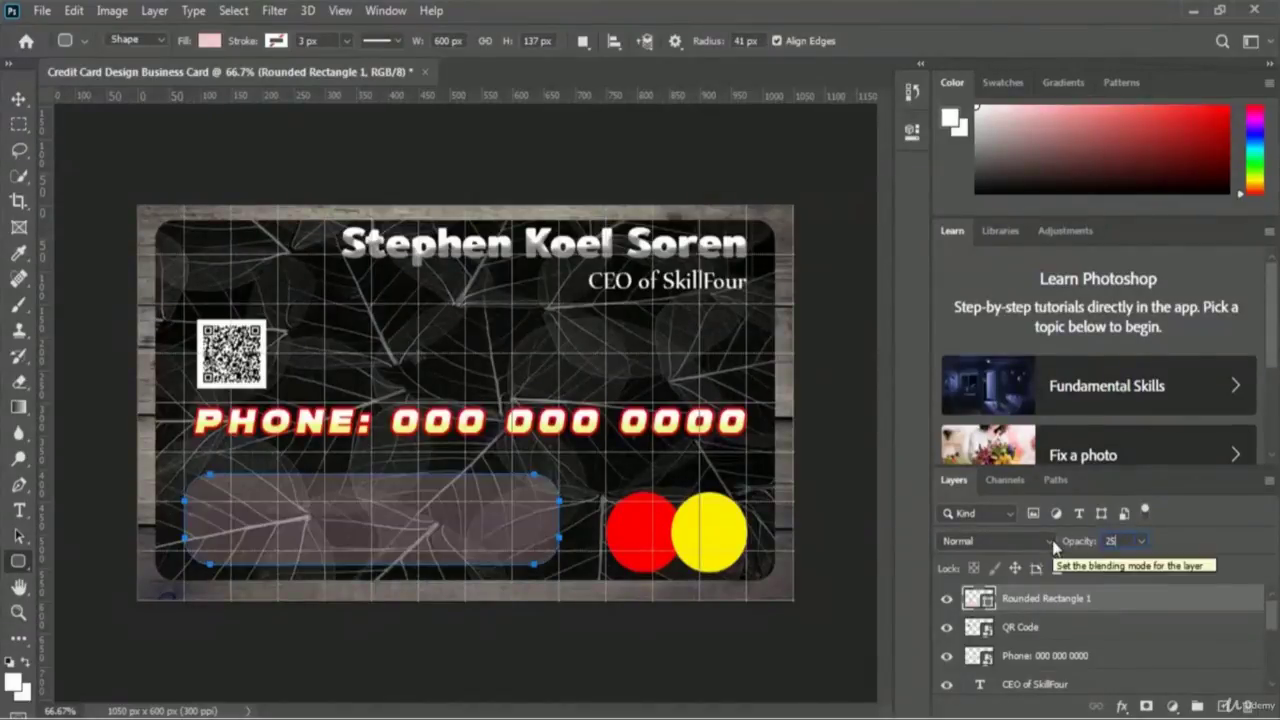
key("Return")
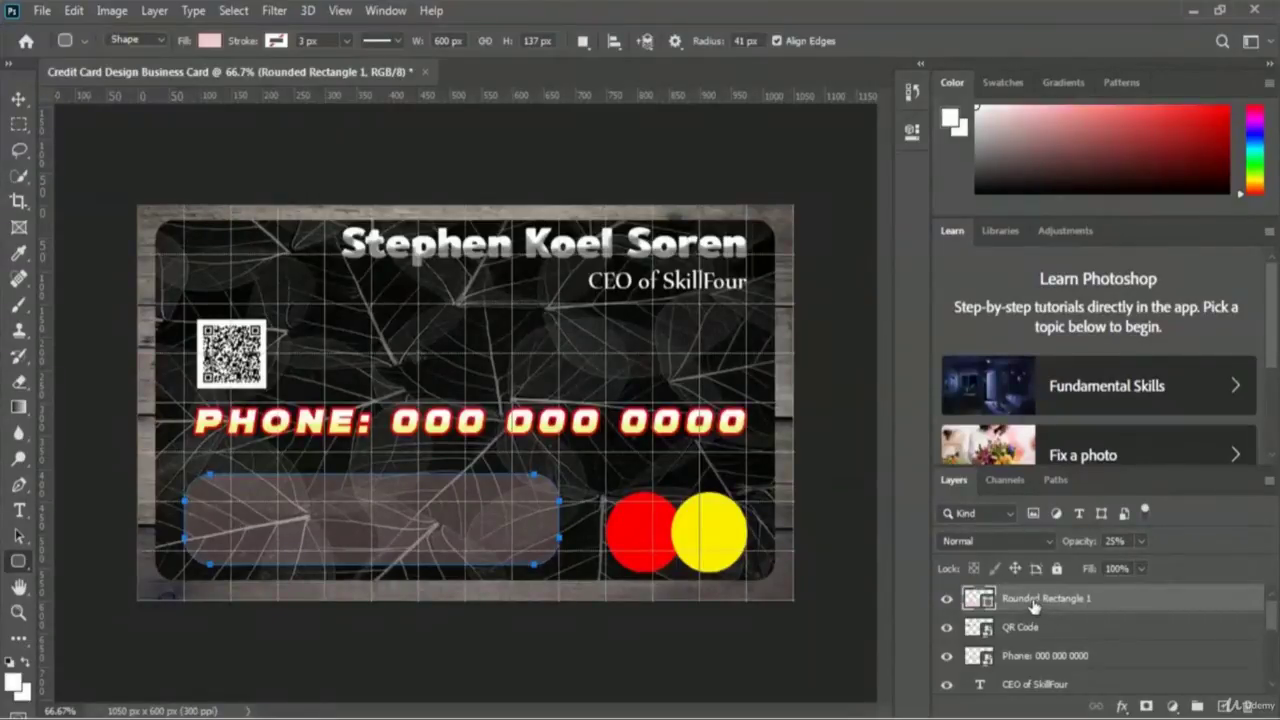
- Rename the rounded rectangle layer to 'Address Bar'
double_click(1035, 601)
type("Address Bar")
key("Return")
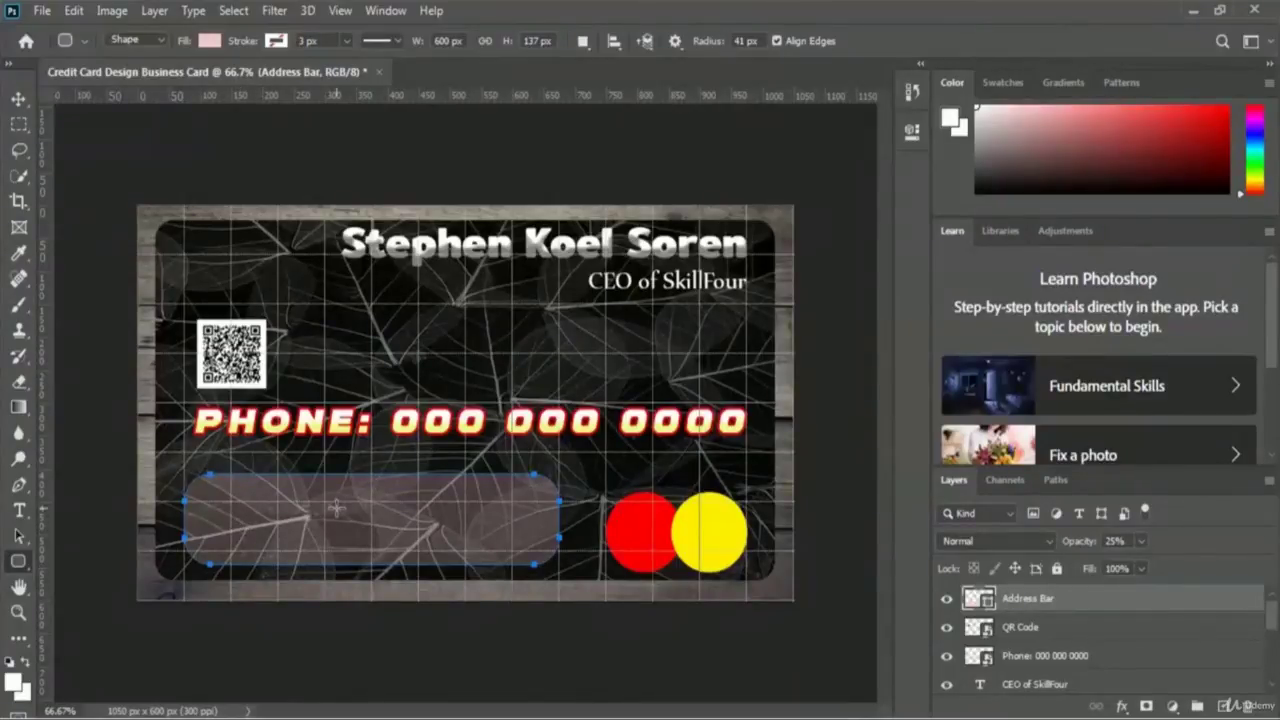
- Type the company's street address inside the bar in 9 pt, broken onto two lines
left_click(20, 513)
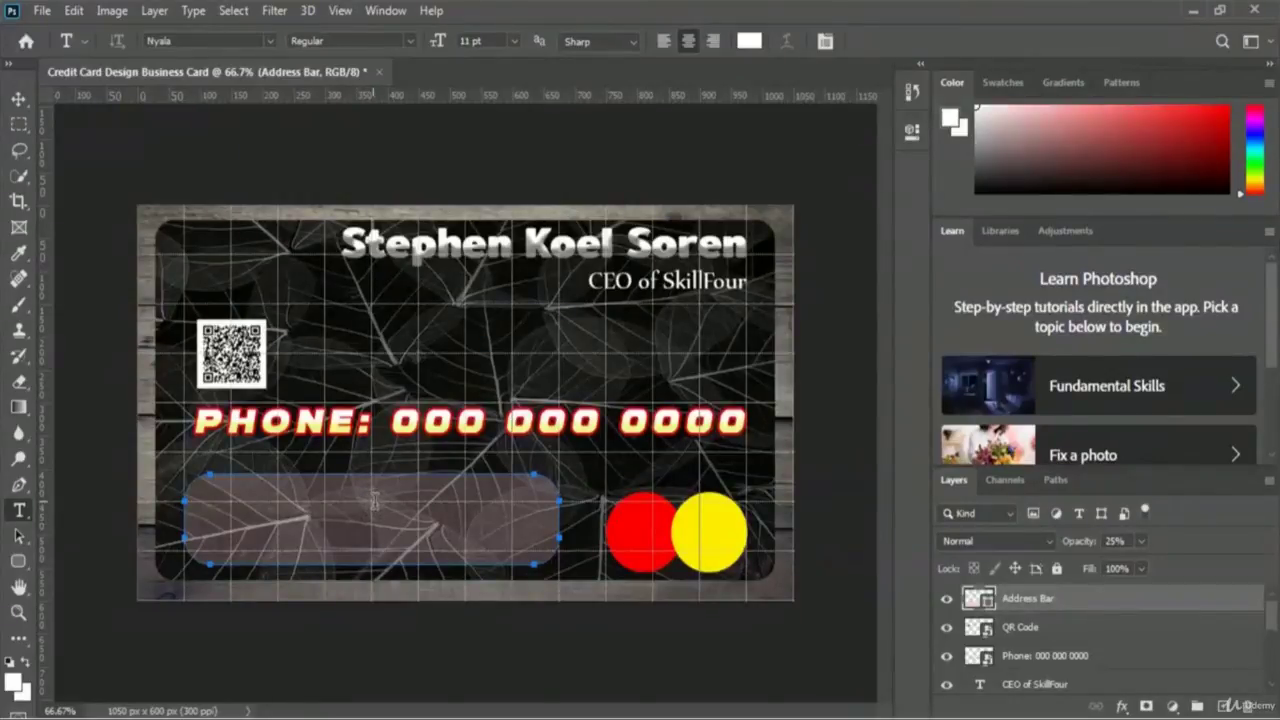
left_click(372, 506)
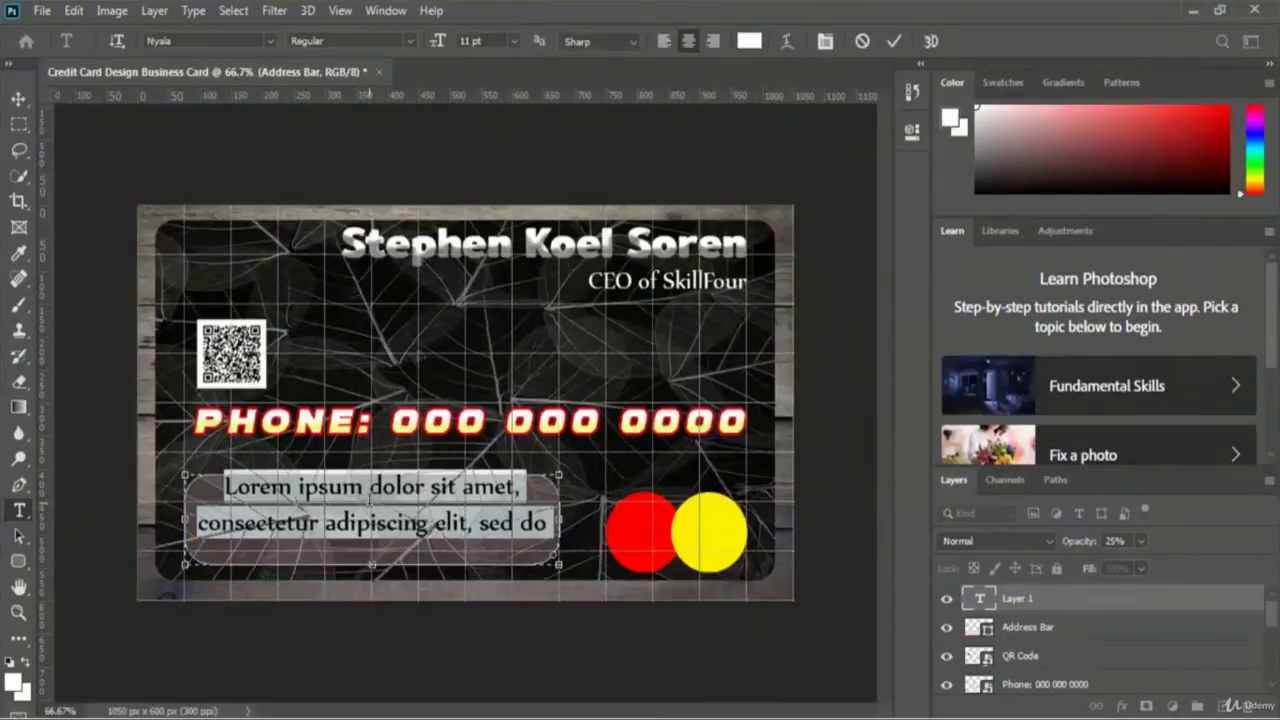
type("1234")
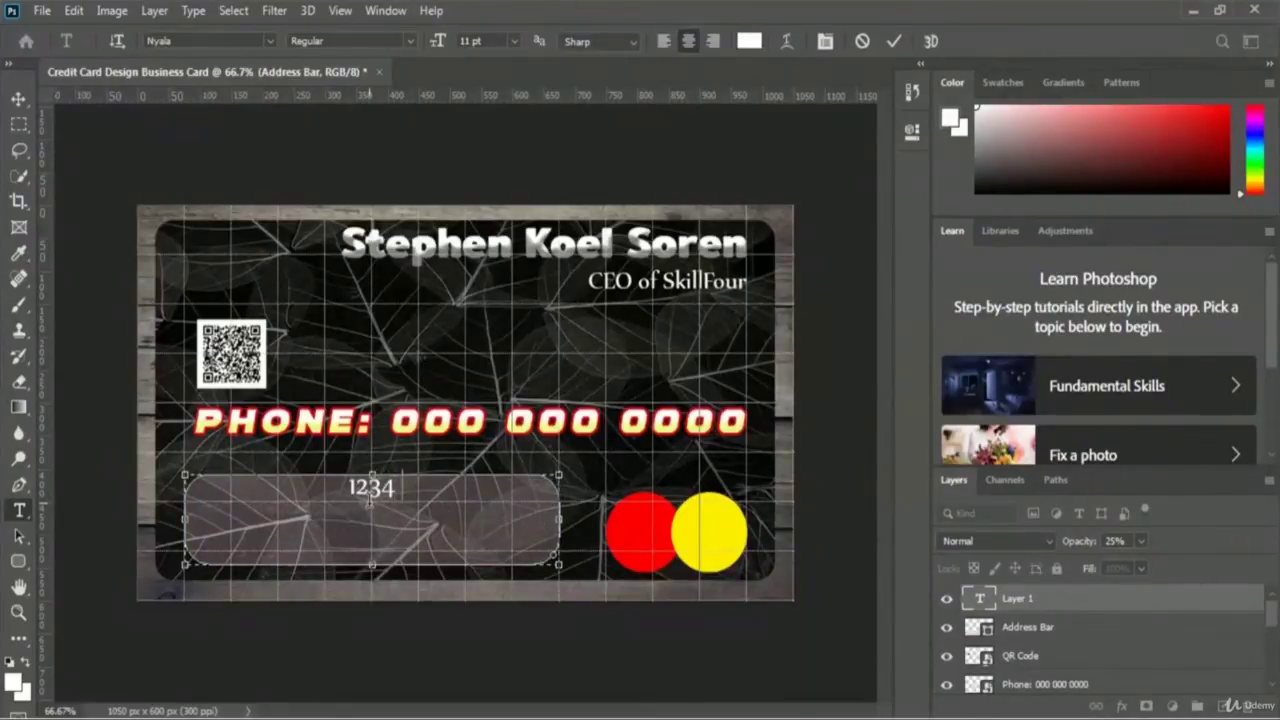
type(" Sprin")
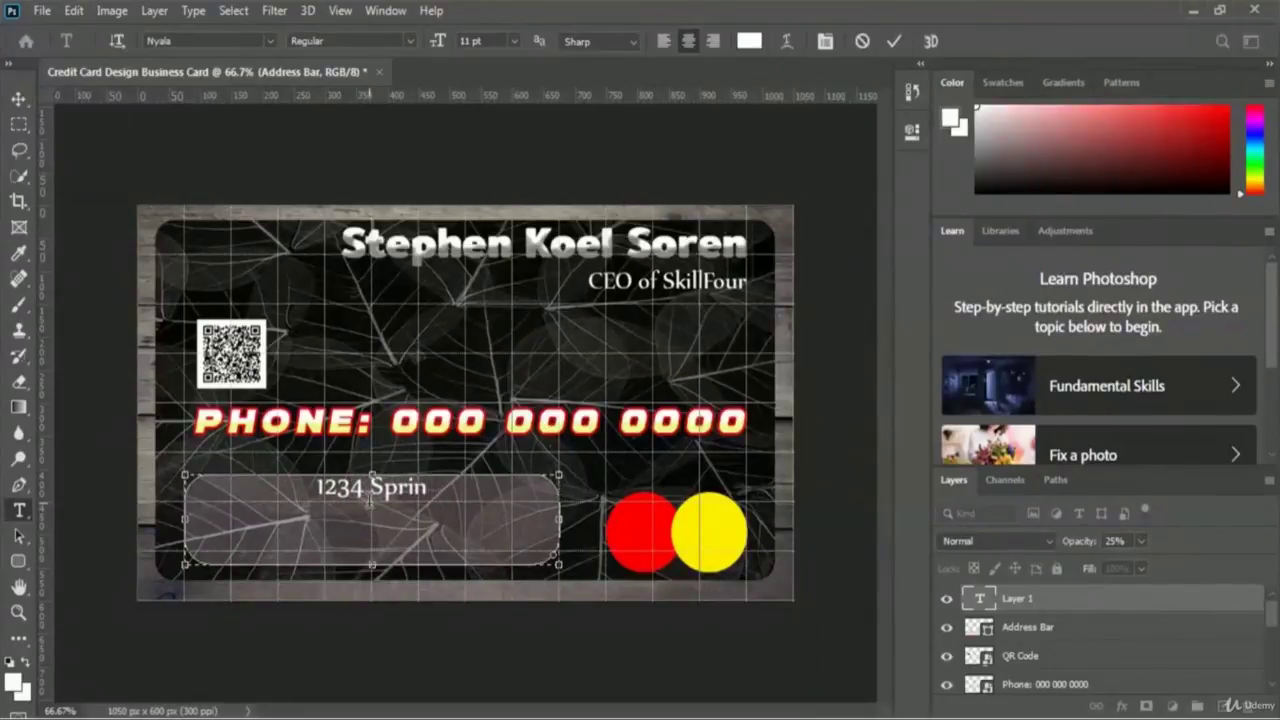
type("gfield Road")
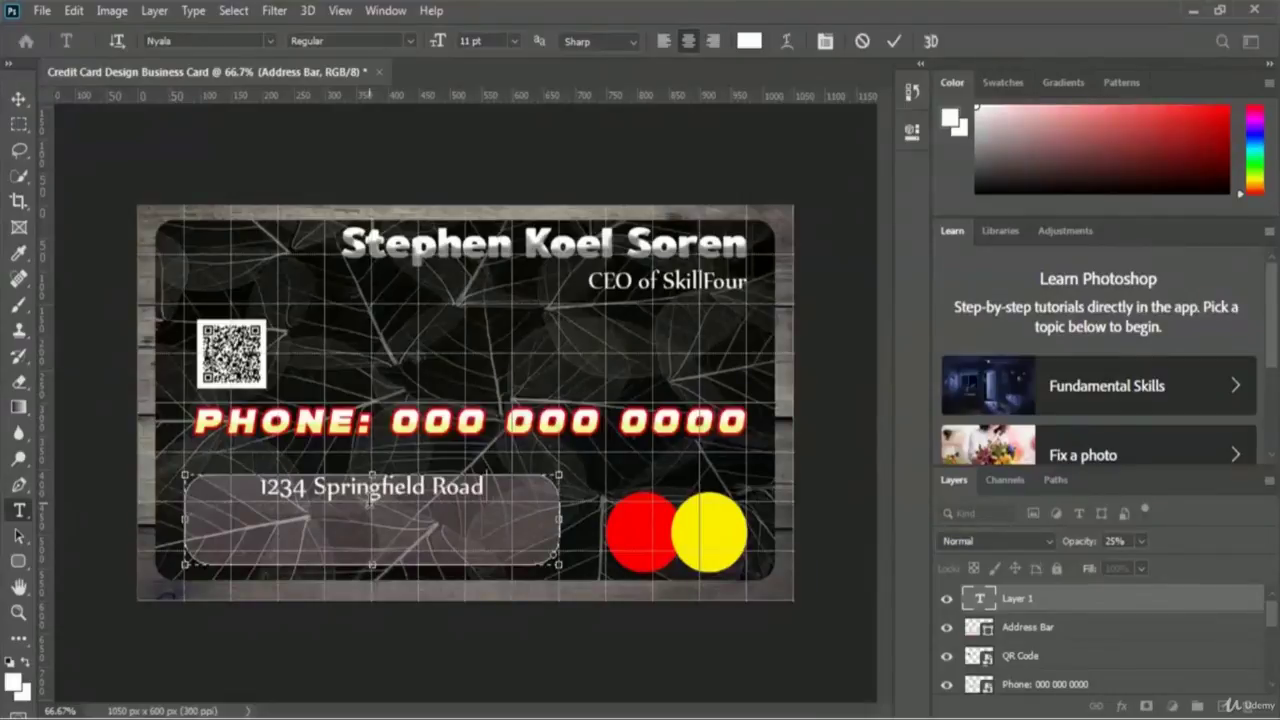
type(", Springfield")
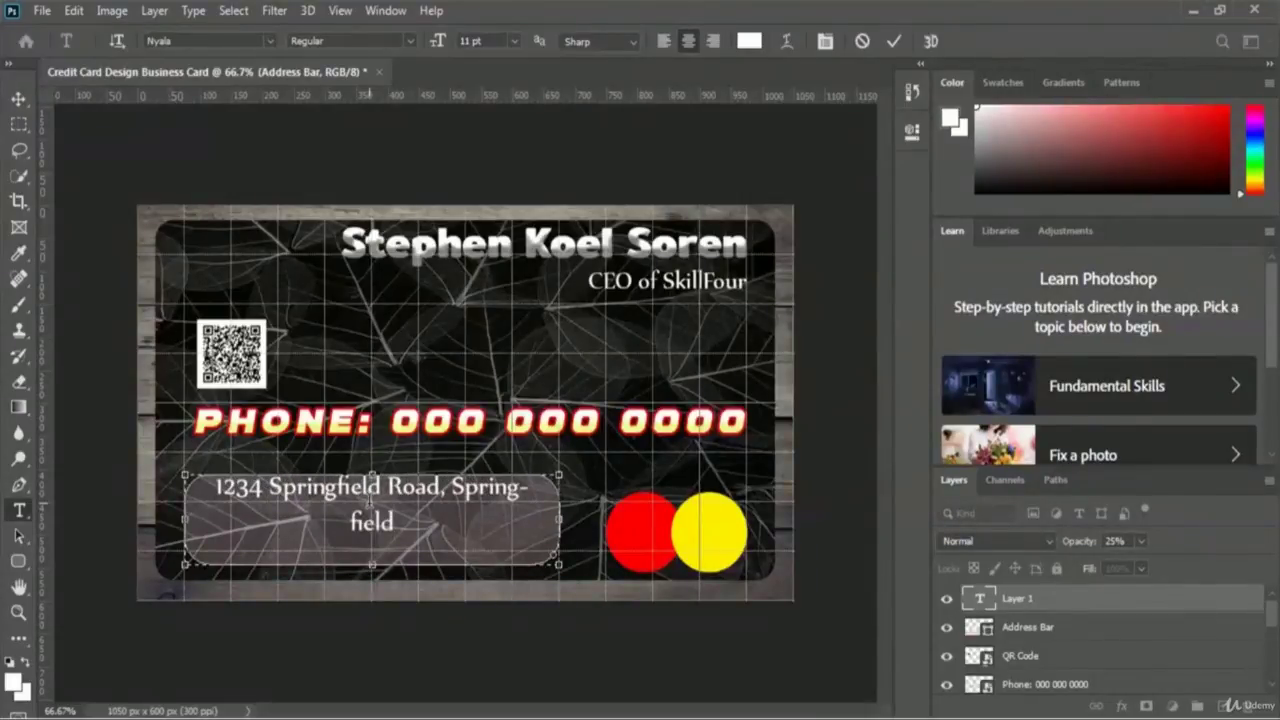
type(", CA")
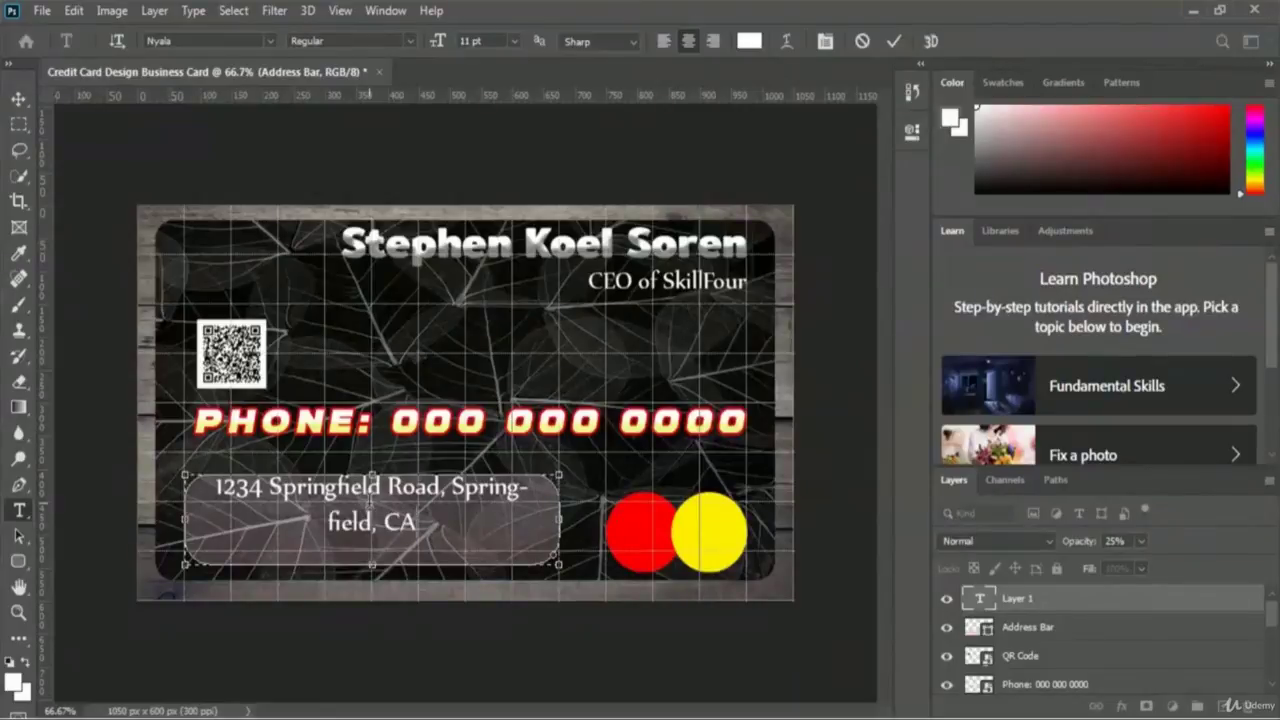
type(" 95370")
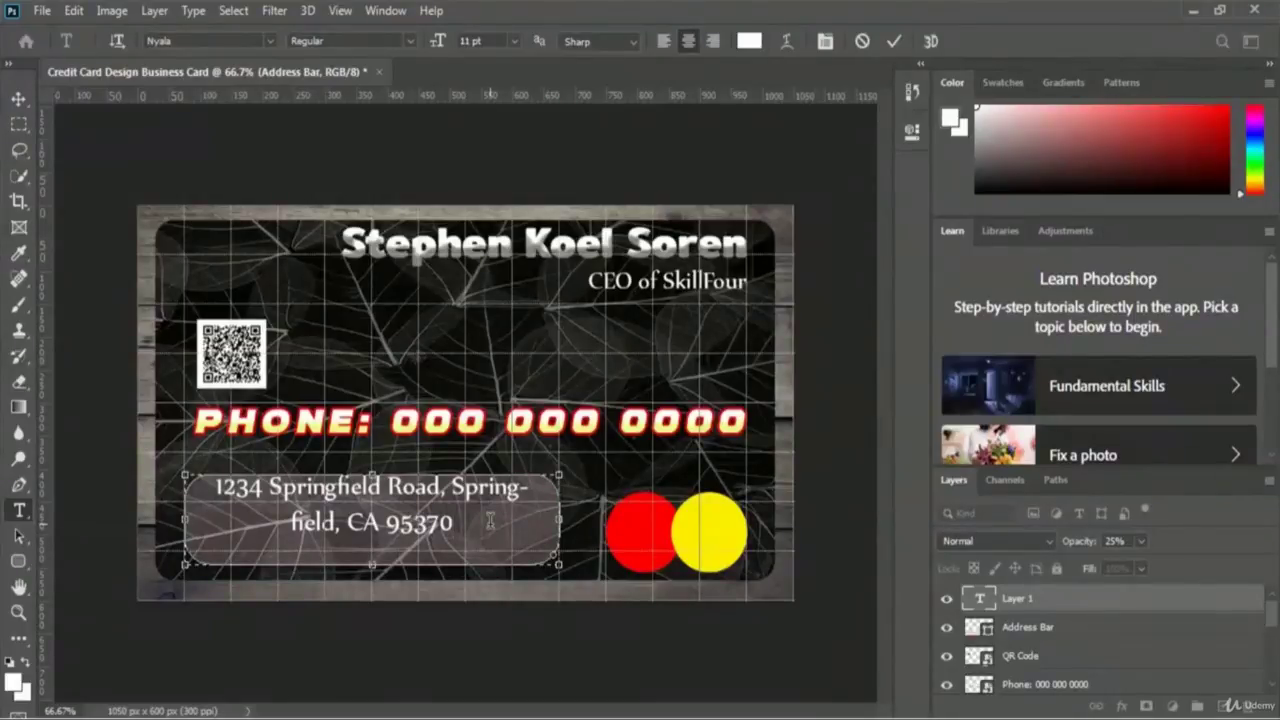
key("ctrl+a")
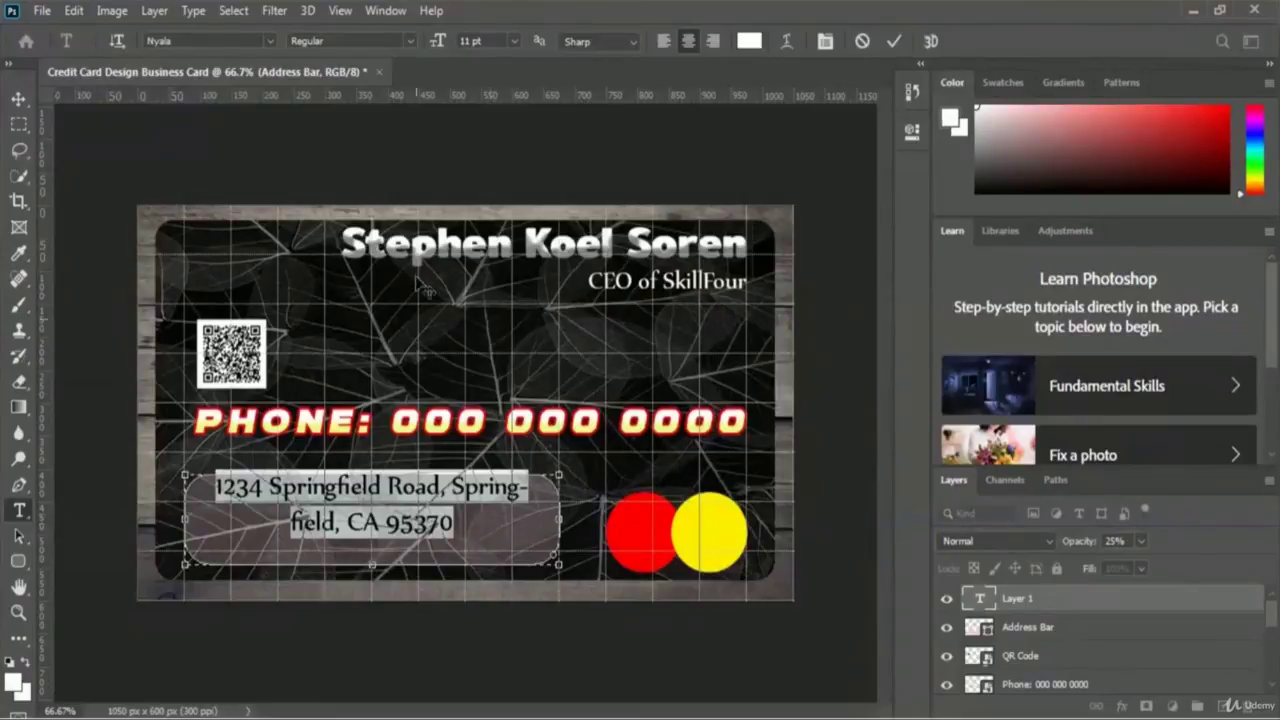
left_click(516, 42)
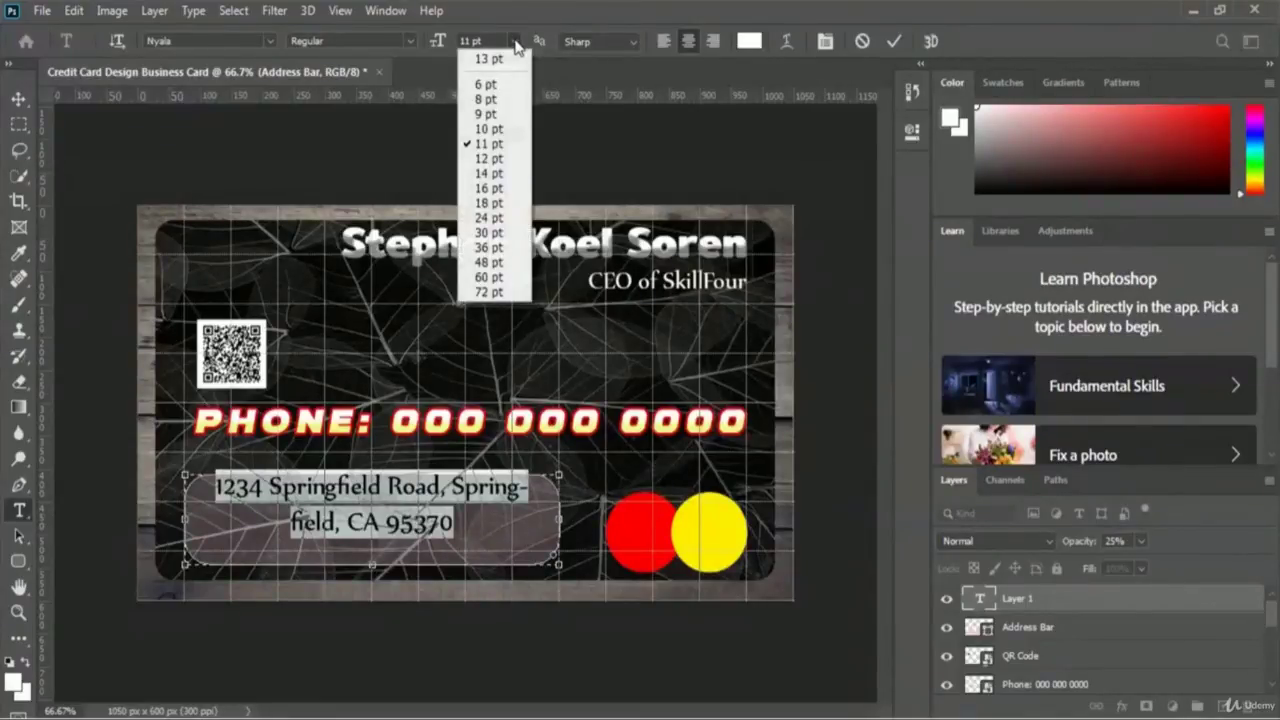
left_click(497, 115)
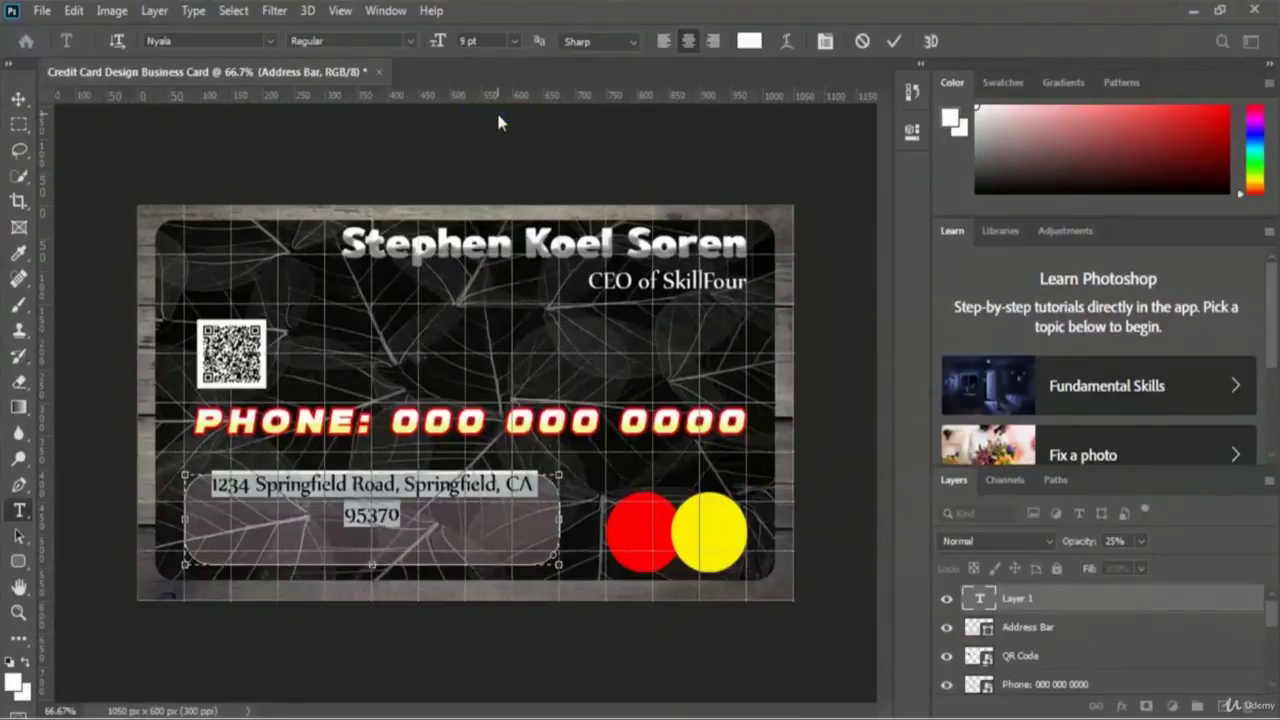
left_click(503, 490)
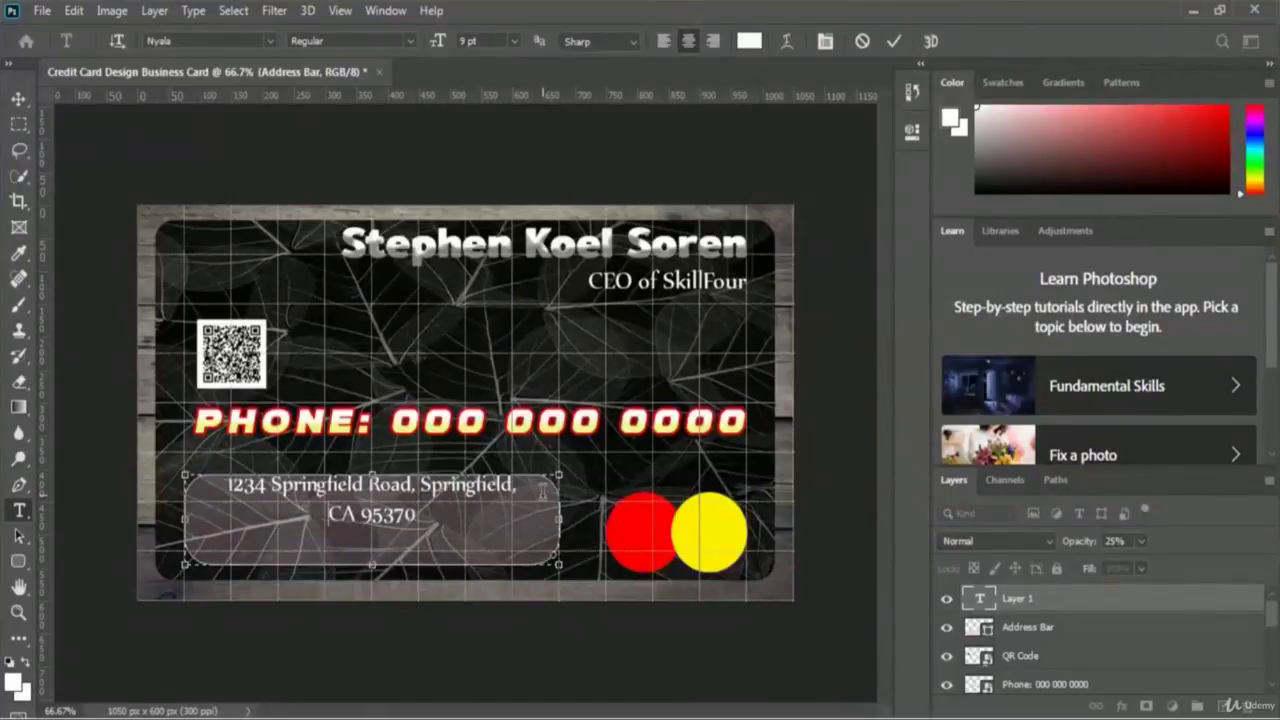
key("BackSpace")
- Commit the address, then add a 'Facebook:' line with the profile link at the bottom left
left_click(896, 41)
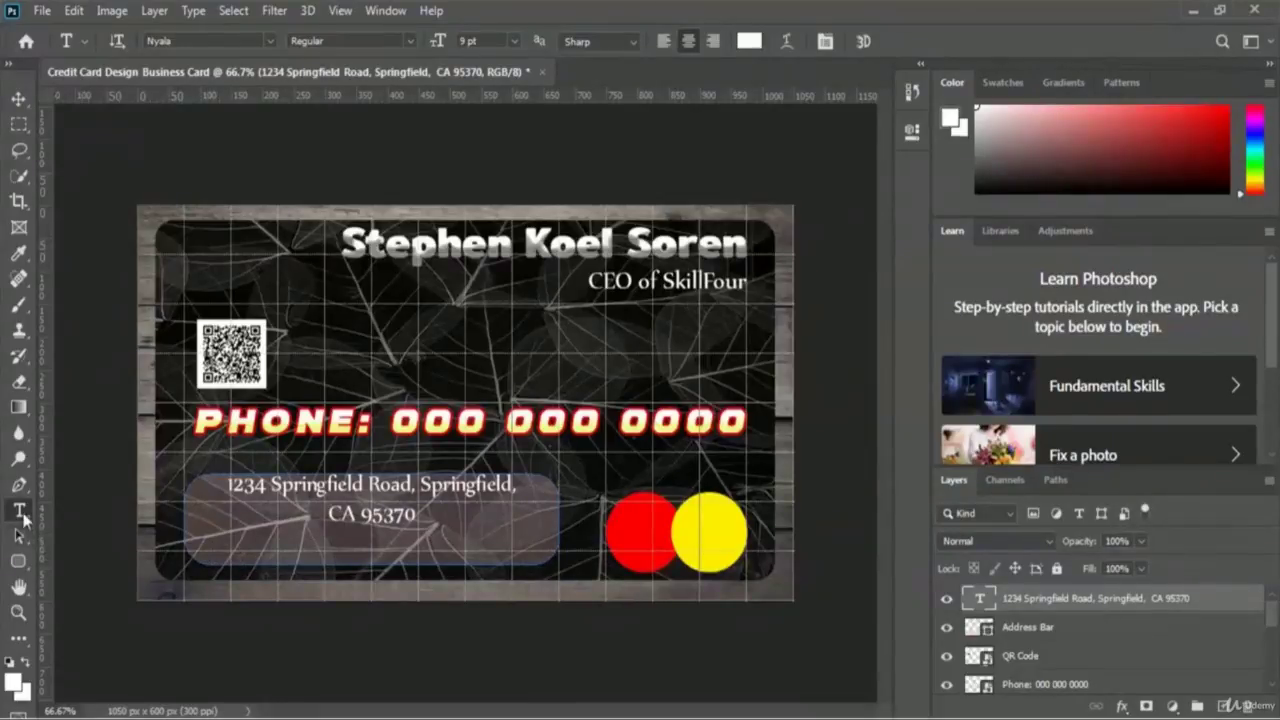
left_click(204, 548)
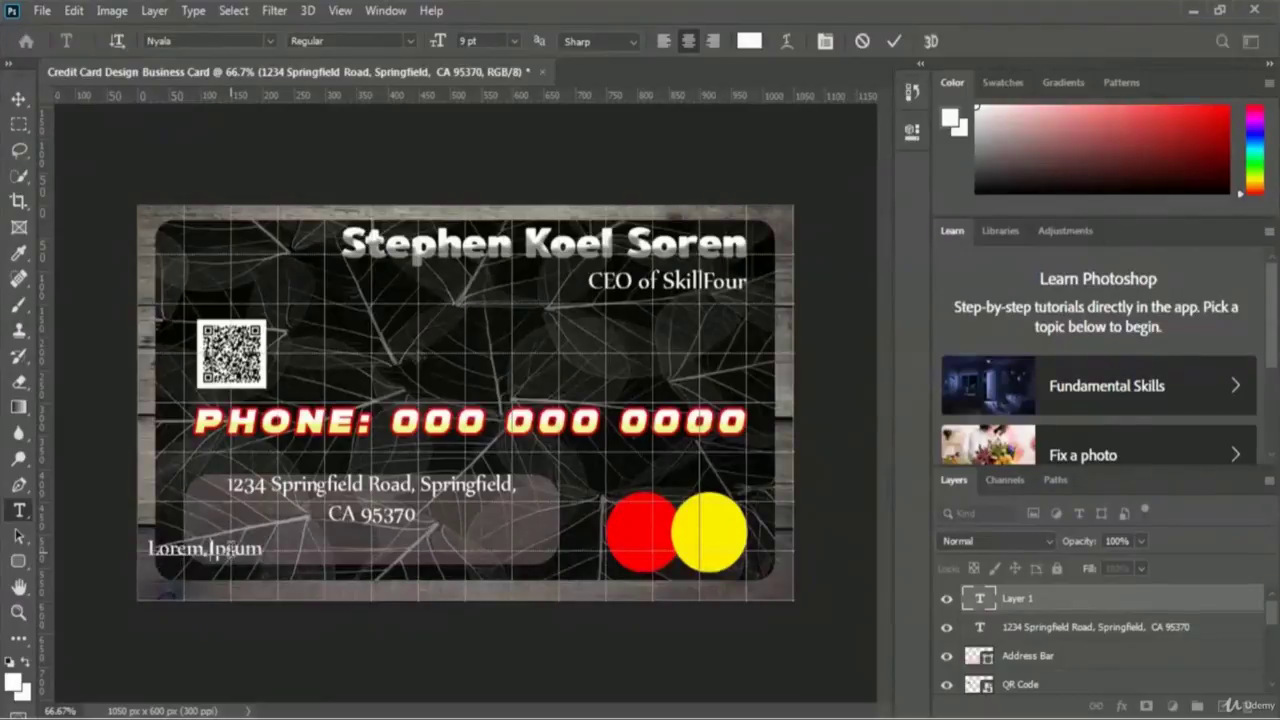
type("Faceb")
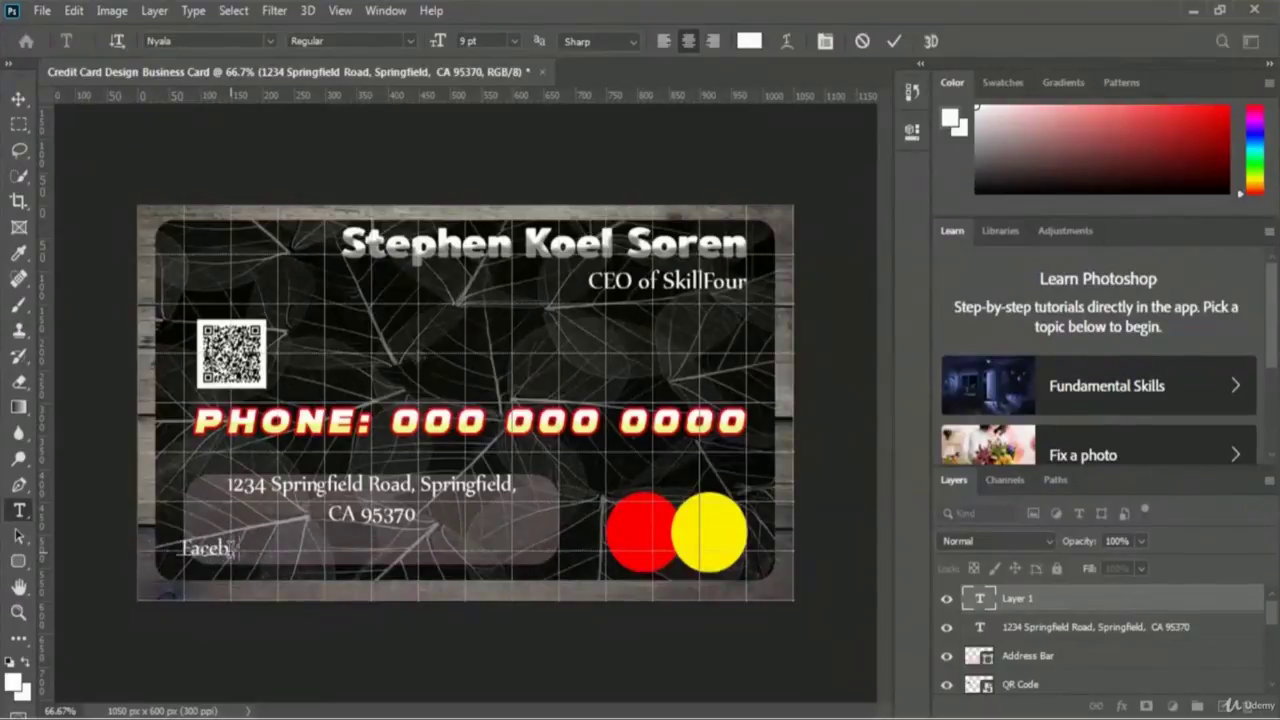
type("ook:")
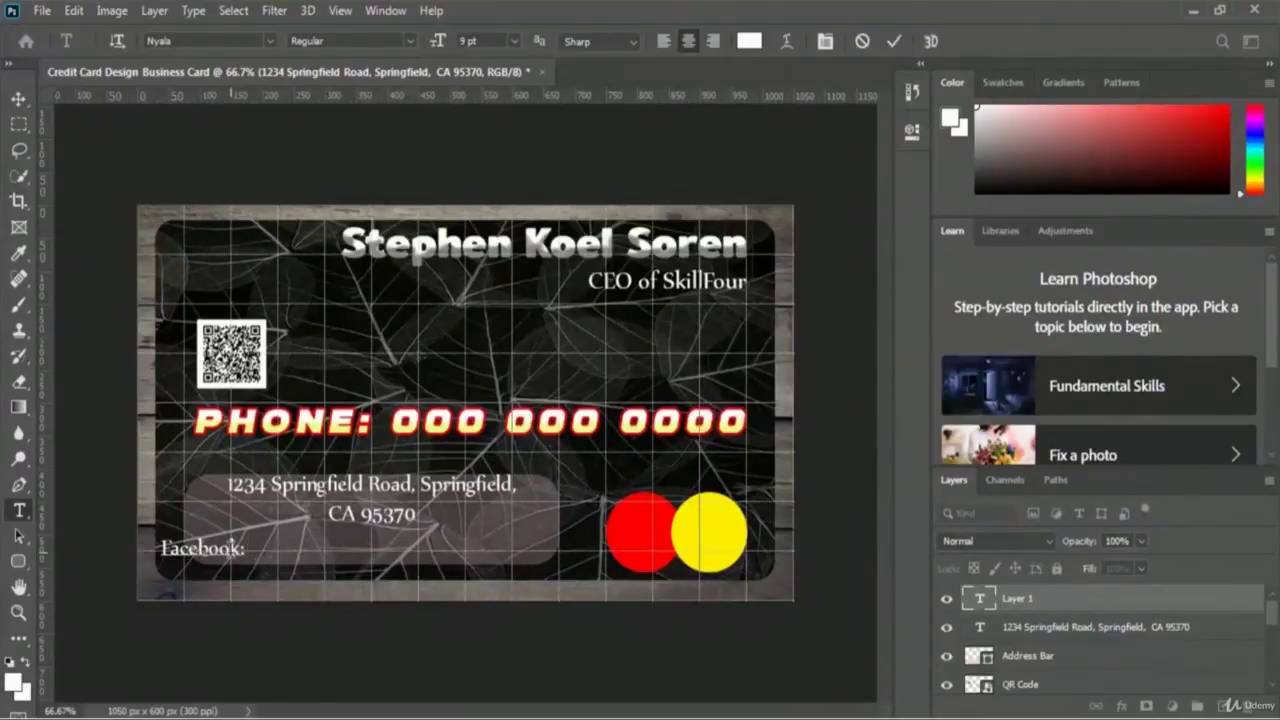
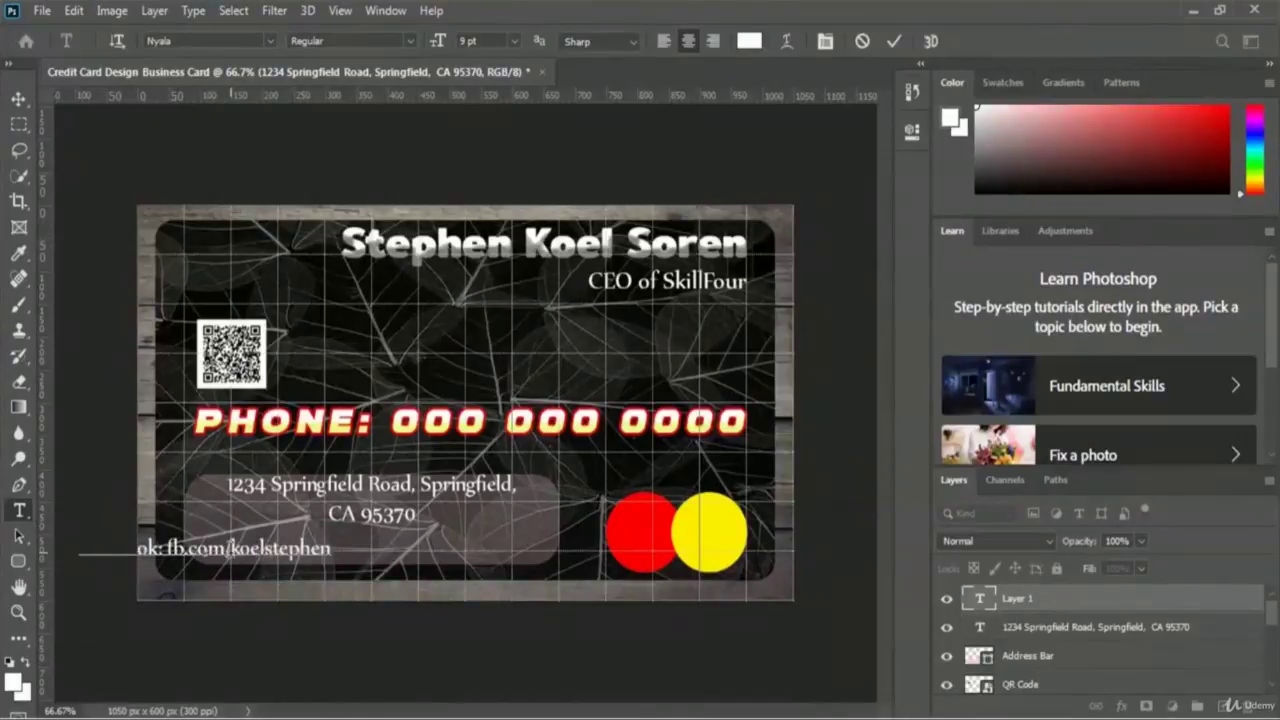
left_click(894, 44)
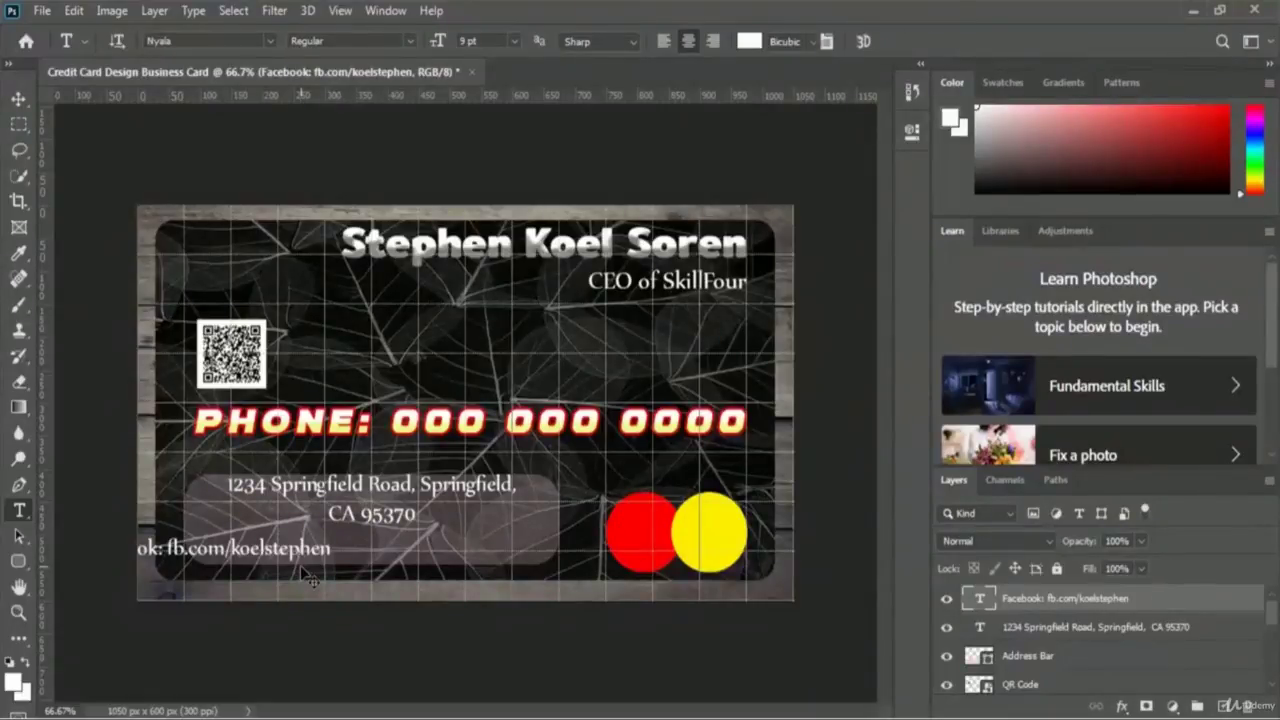
- Move the Facebook line into the bar, centred just beneath the two-line address
key("ctrl+t")
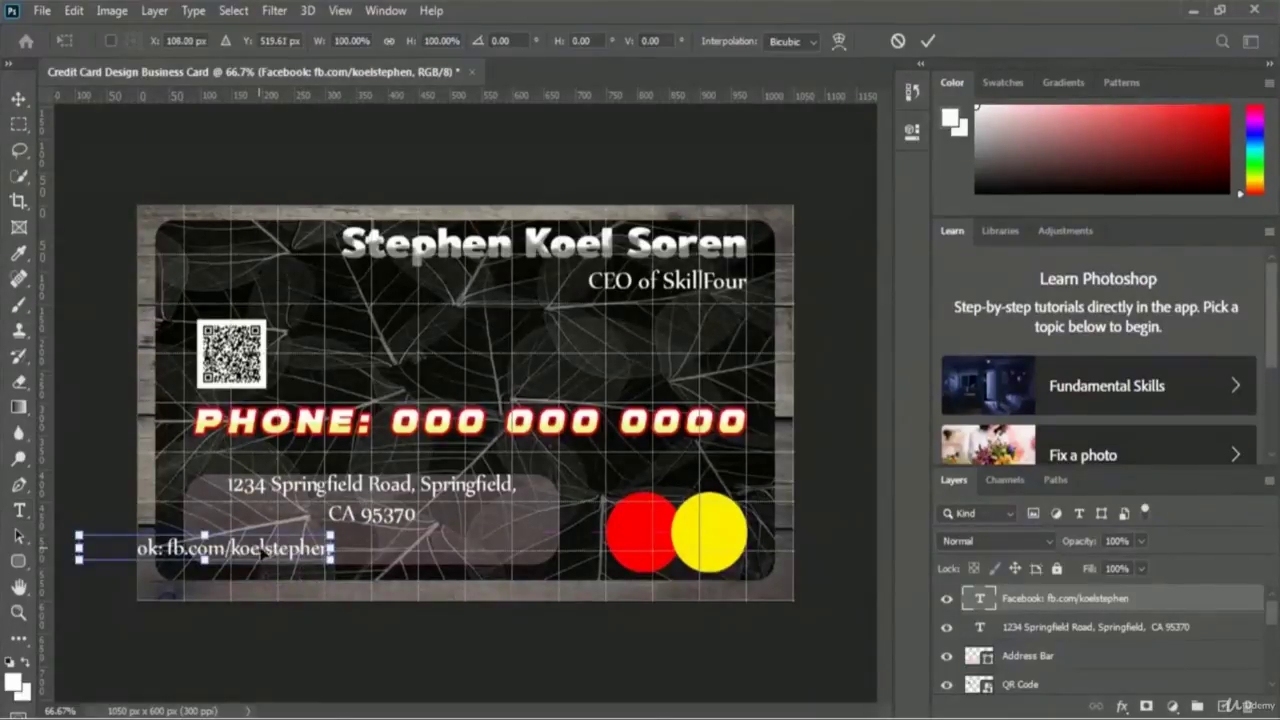
left_click_drag(267, 553, 427, 540)
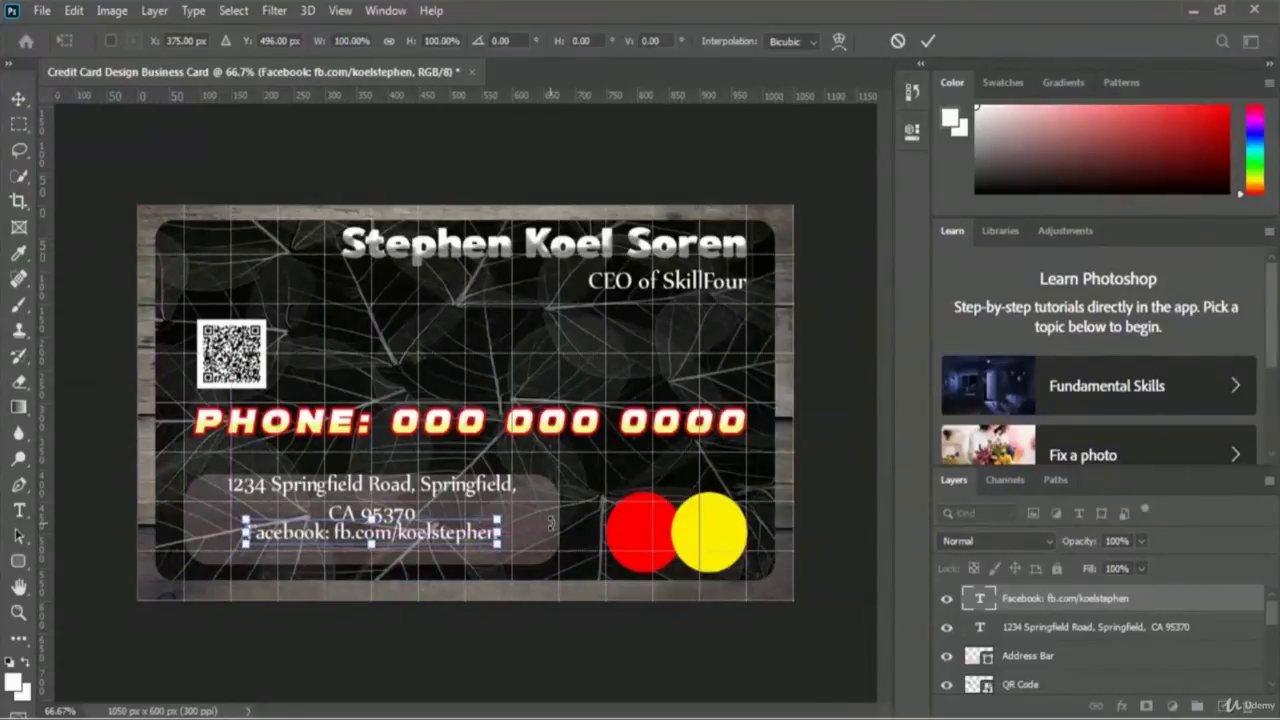
key("Return")
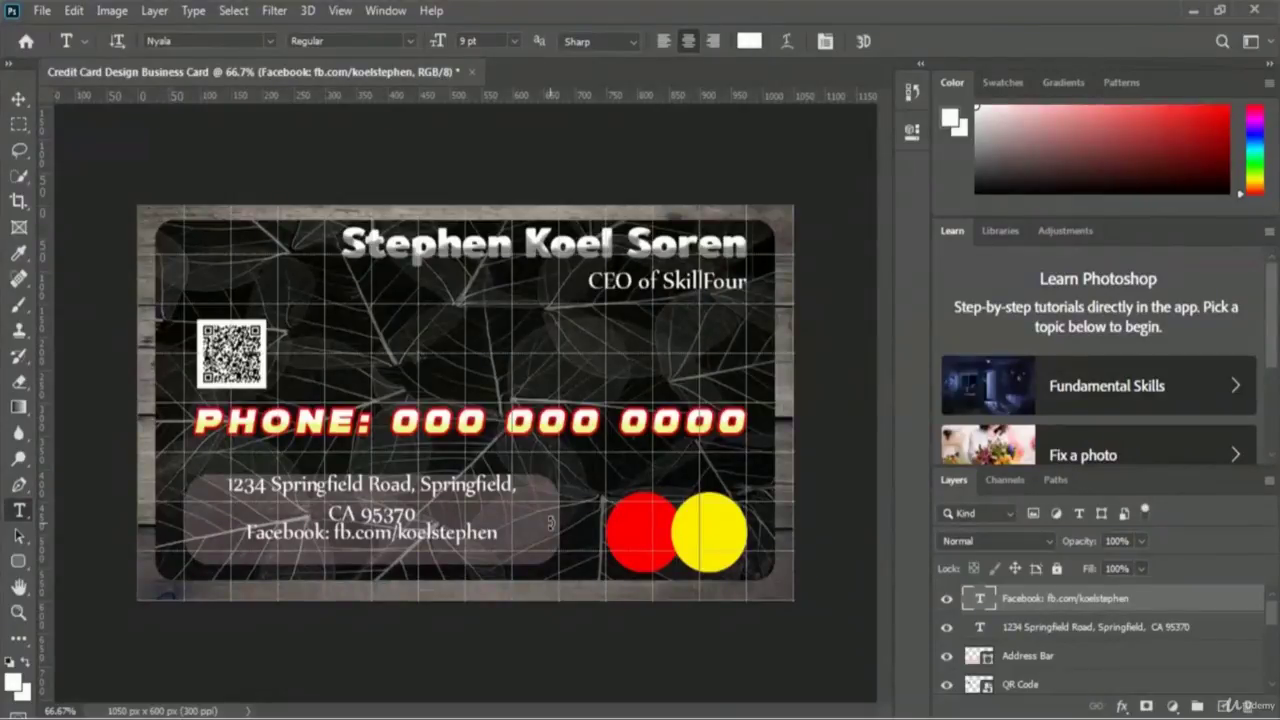
key("ctrl+t")
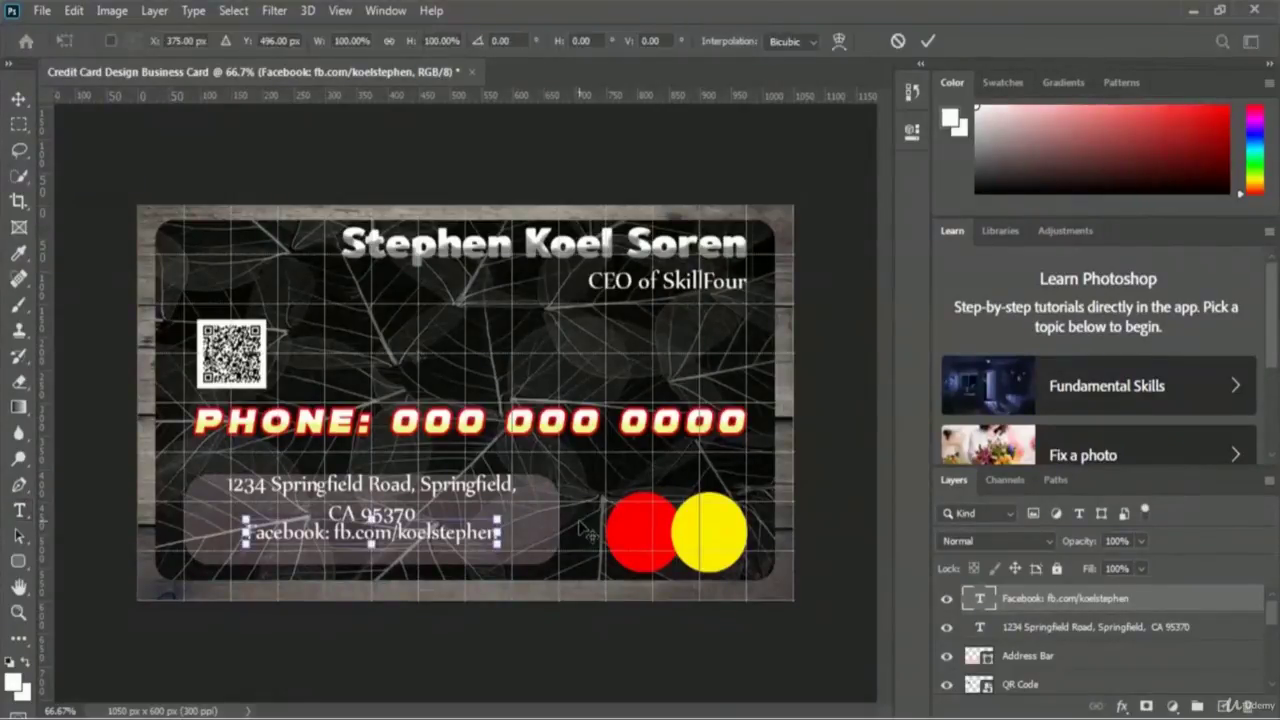
key("Down")
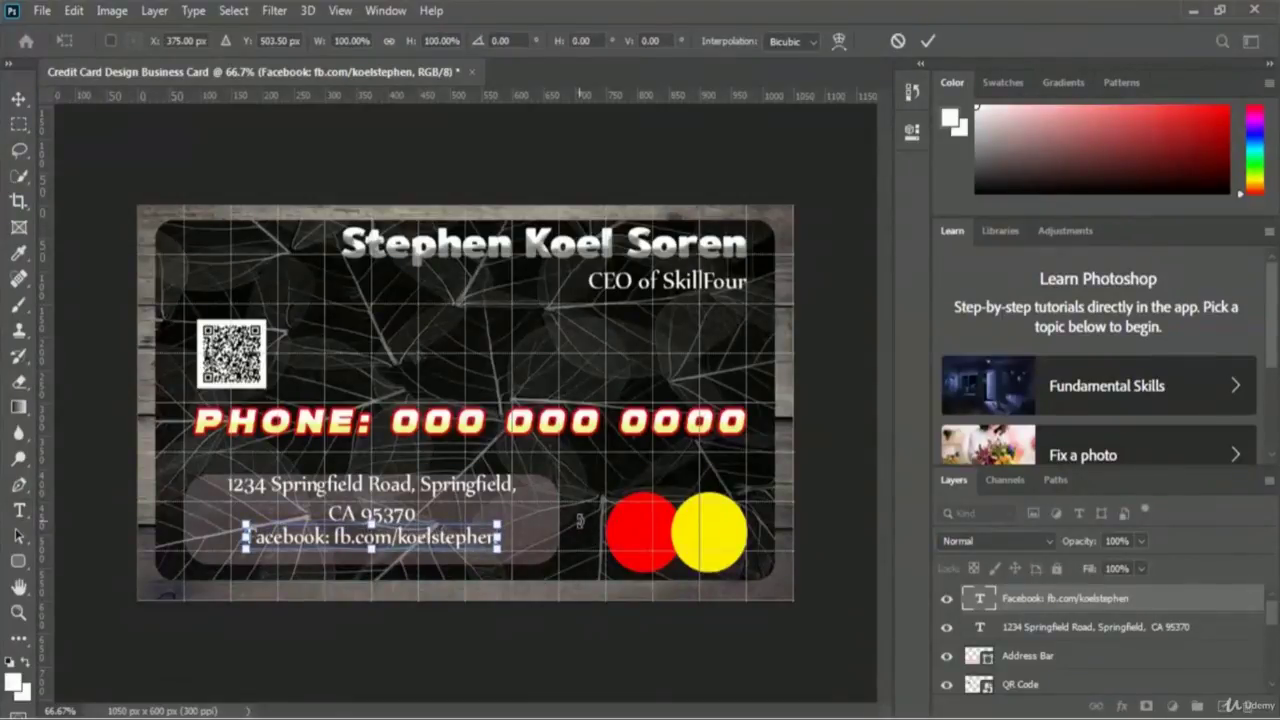
key("Return")
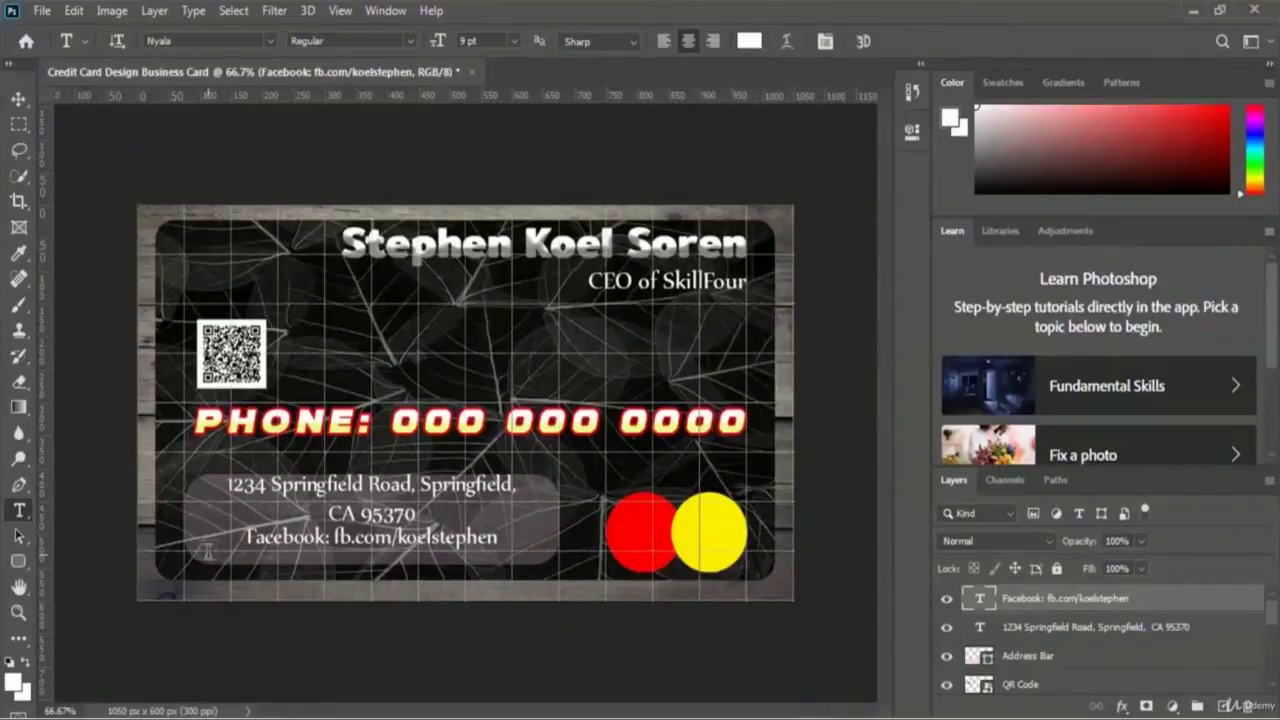
- Add an 'Email:' text line with the company email address near the bottom left
left_click(209, 553)
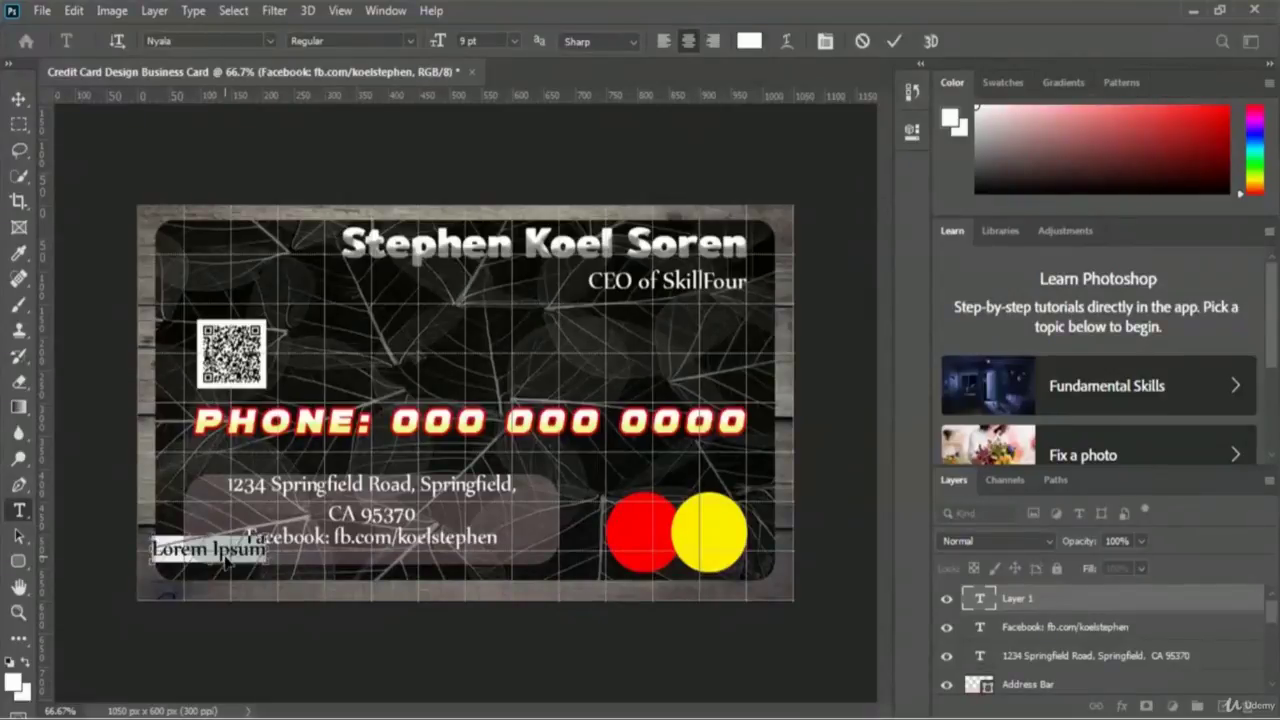
type("Email")
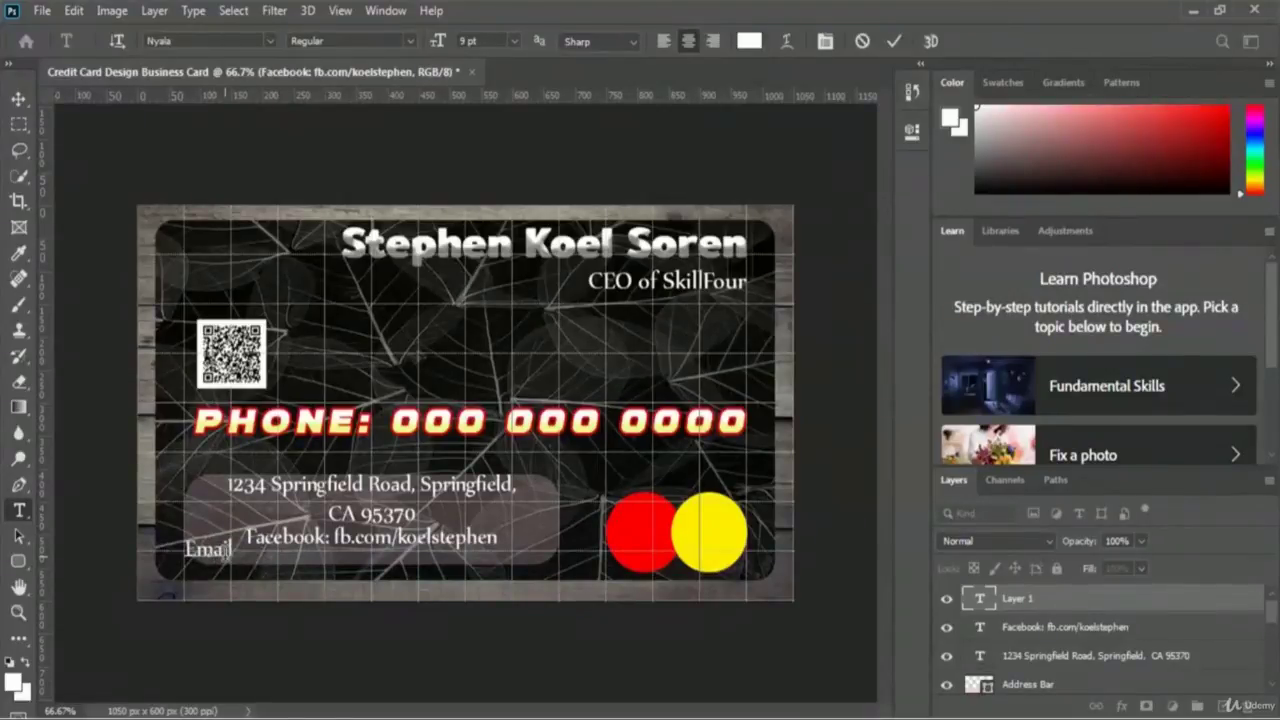
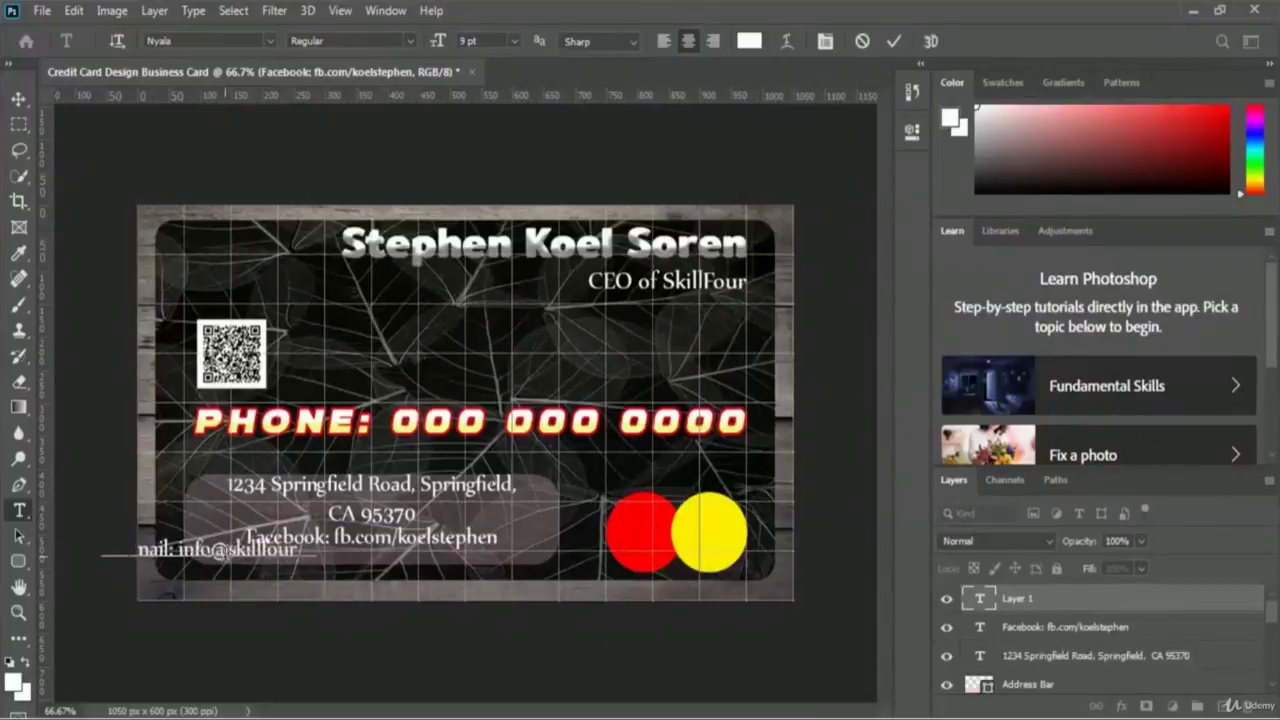
left_click(892, 45)
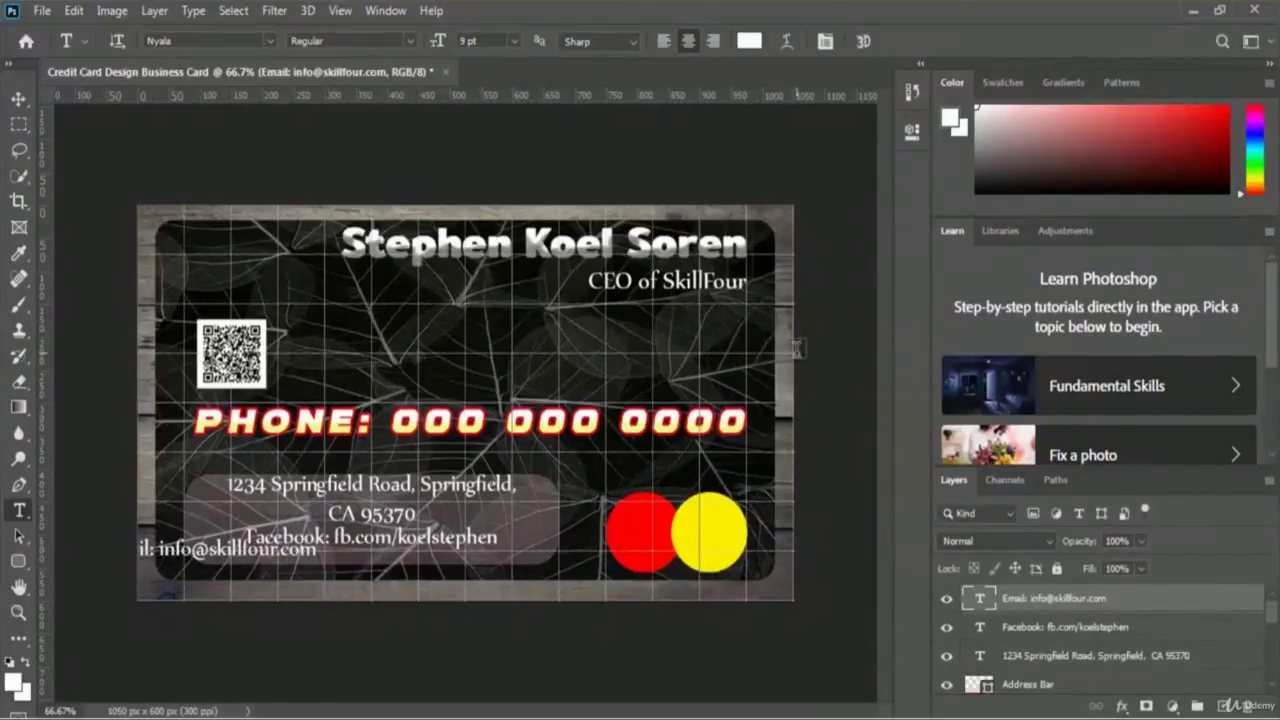
- Move the email line under the Facebook line, centred inside the bar
key("ctrl+t")
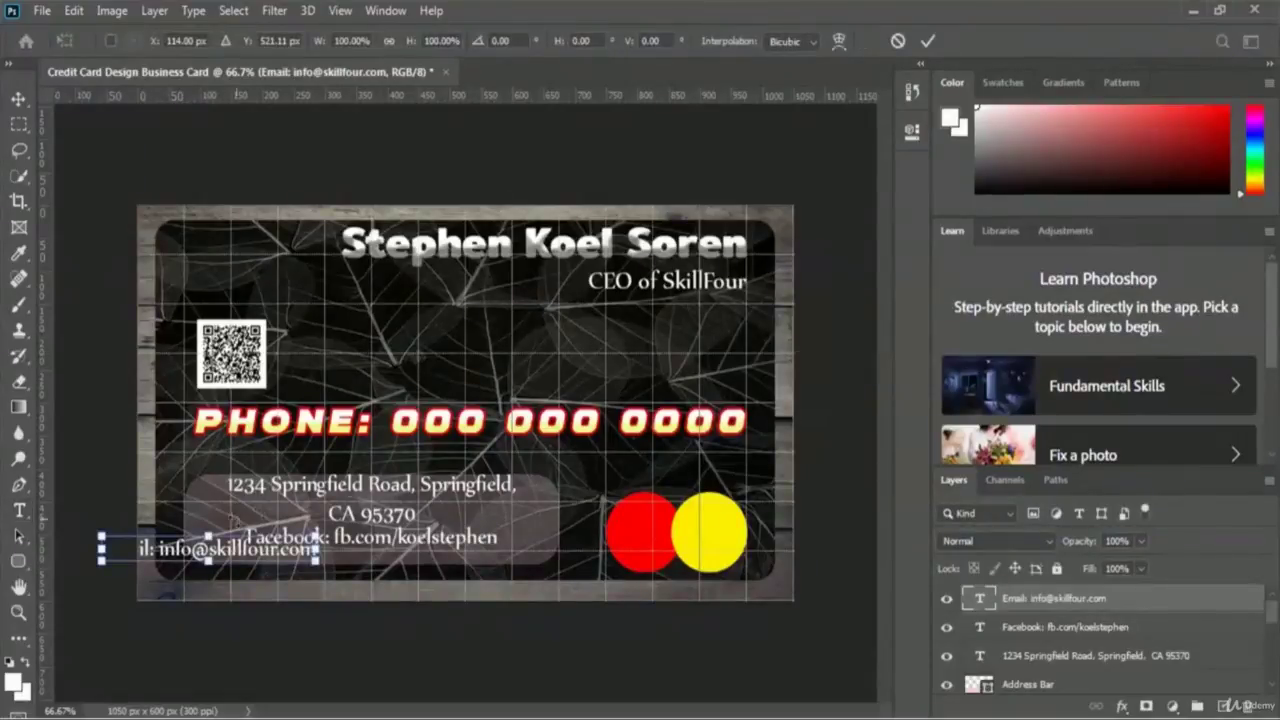
left_click_drag(176, 555, 324, 561)
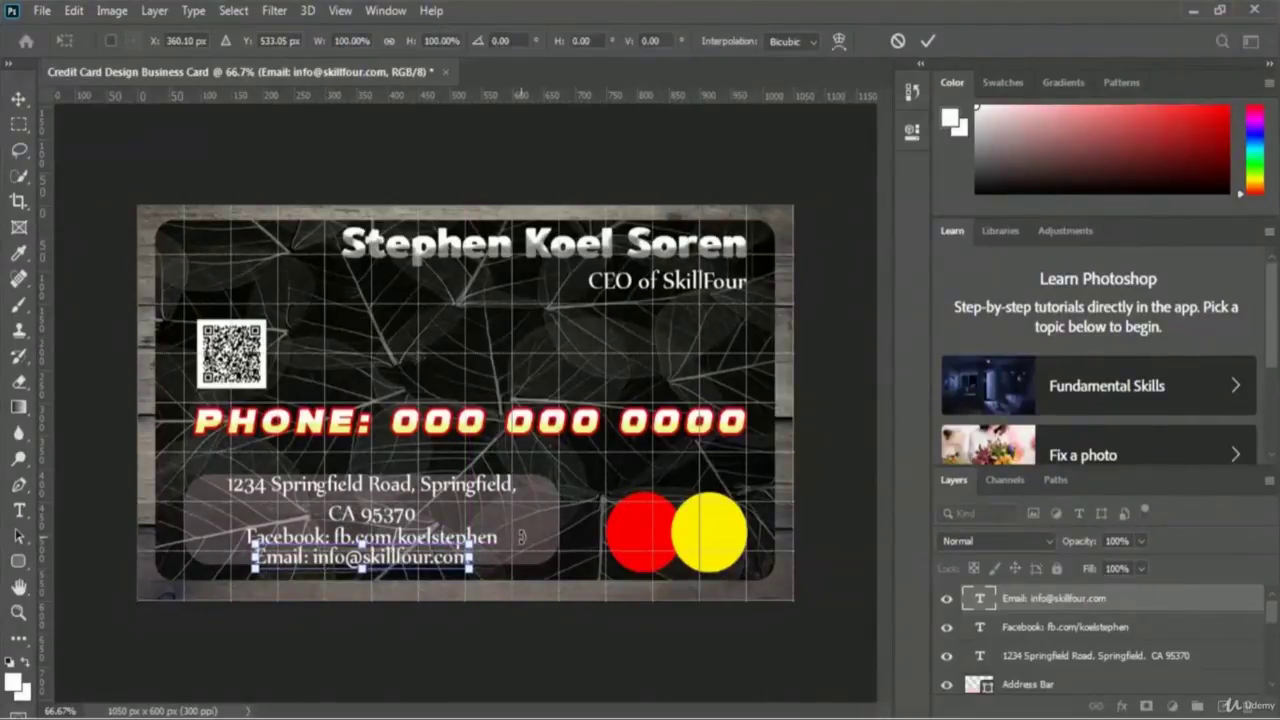
key("Down")
key("Down")
key("Down")
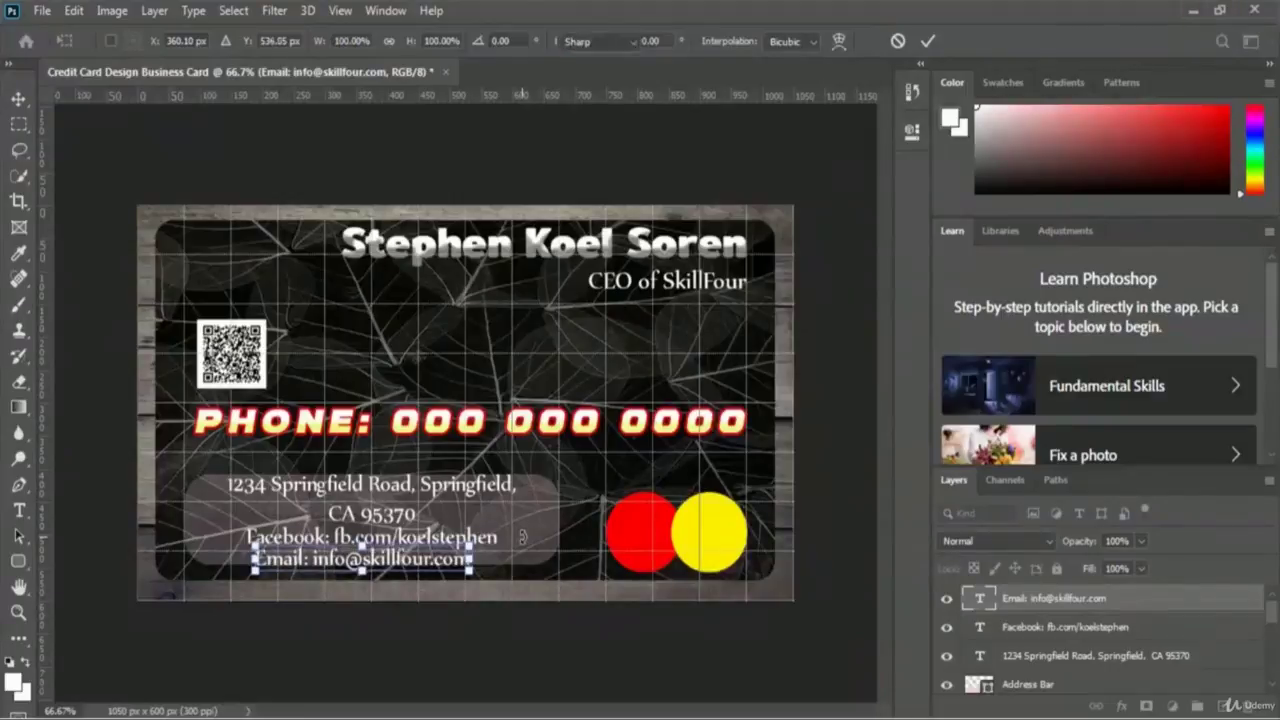
key("Return")
key("t")
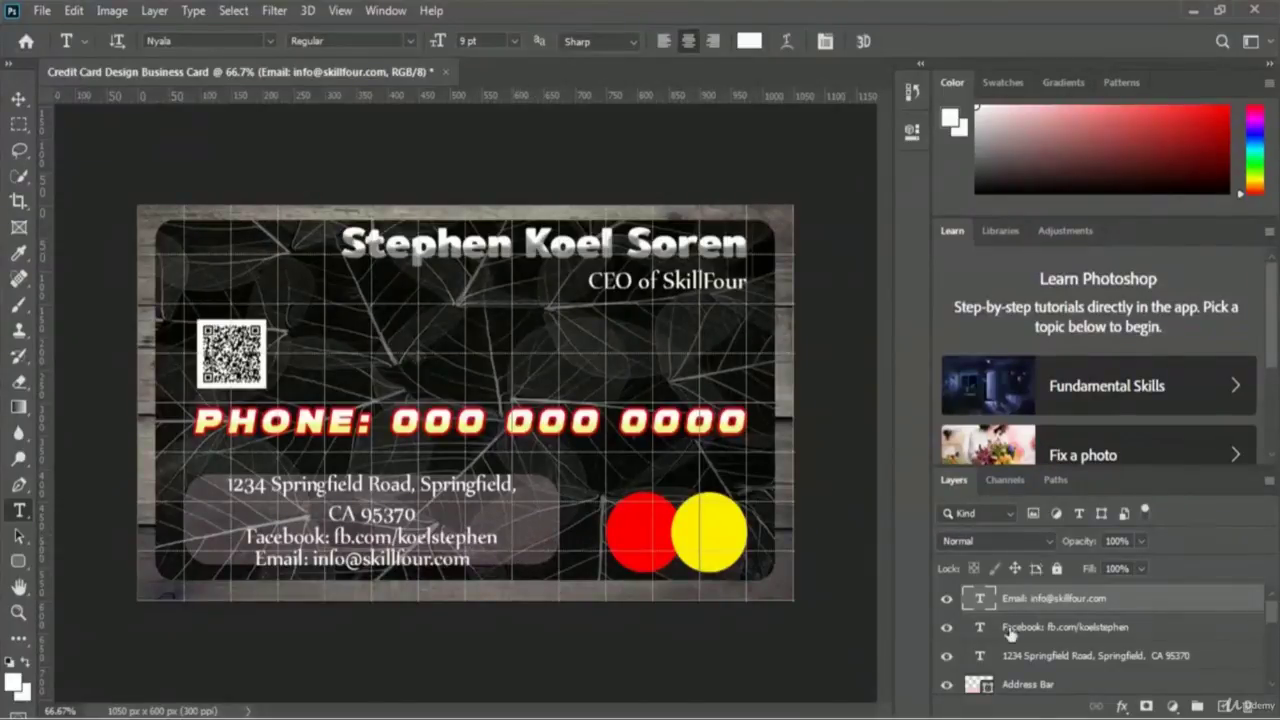
- Set the Address Bar to 25% opacity and stretch it down to enclose the email line
left_click(1027, 686)
key("2")
key("5")
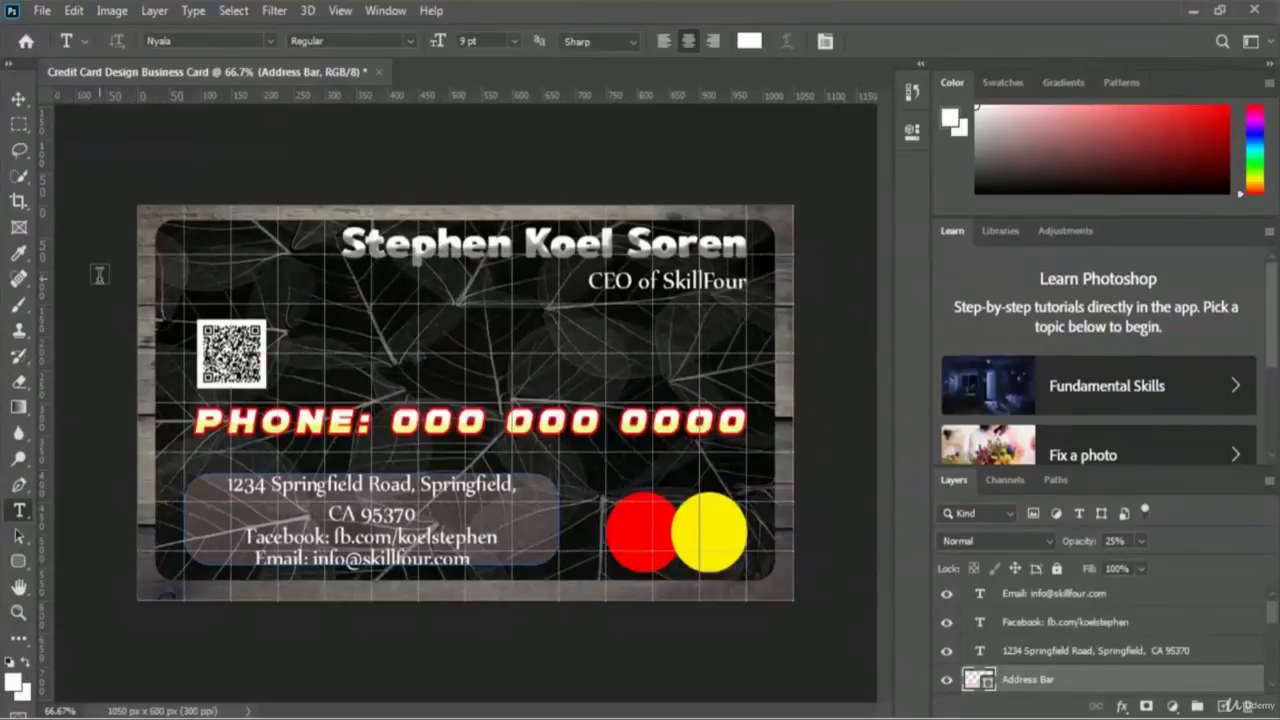
key("ctrl+t")
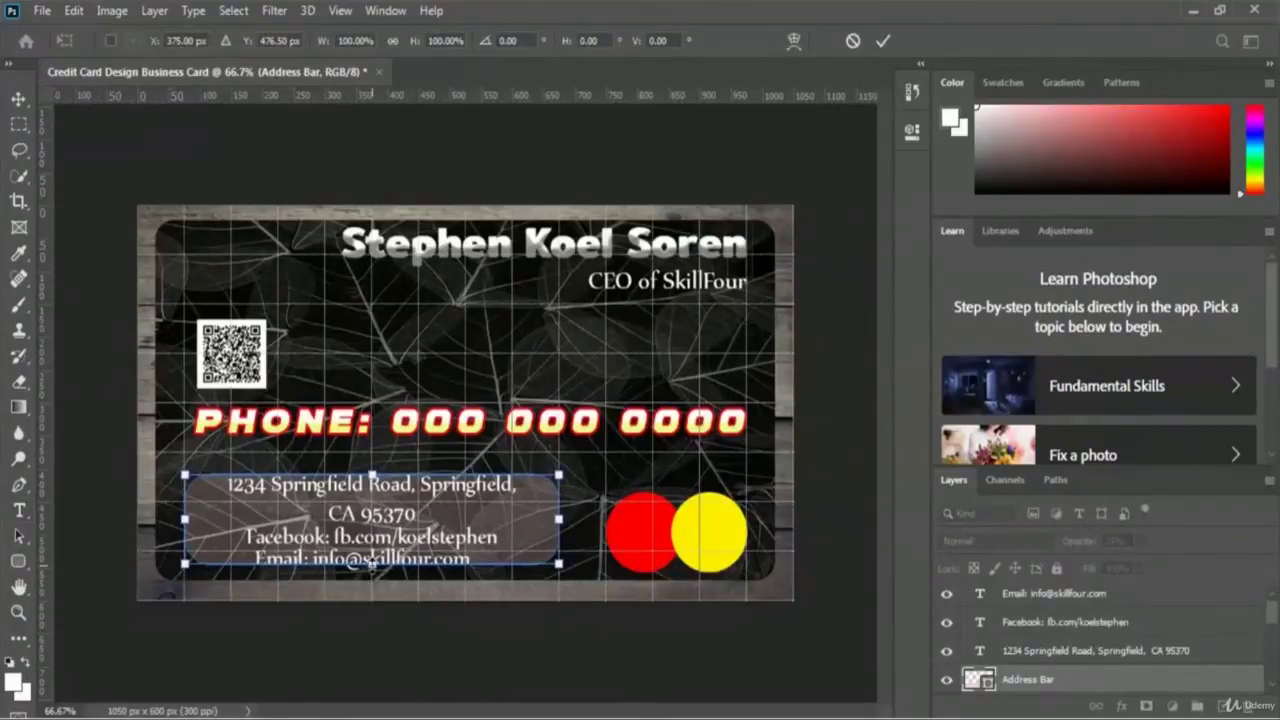
left_click_drag(371, 563, 371, 572)
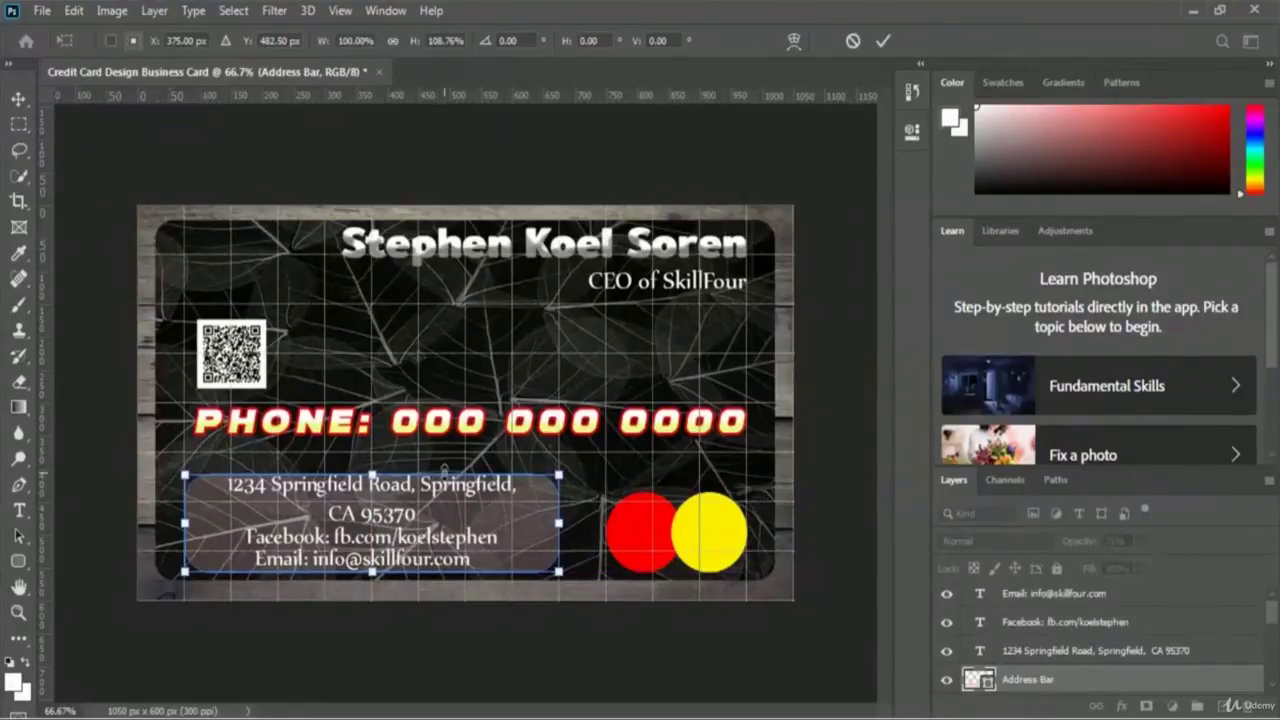
left_click(883, 42)
key("t")
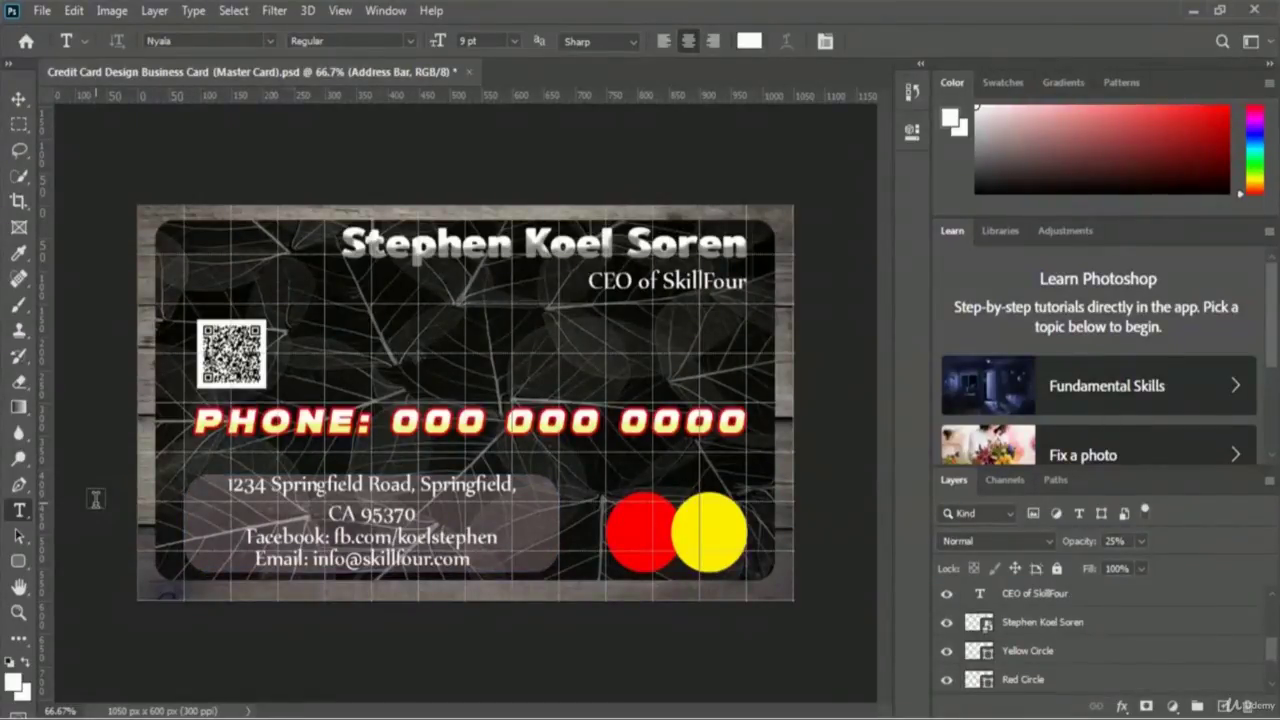
- Hide the grid overlay using View > Show > Grid
left_click(343, 12)
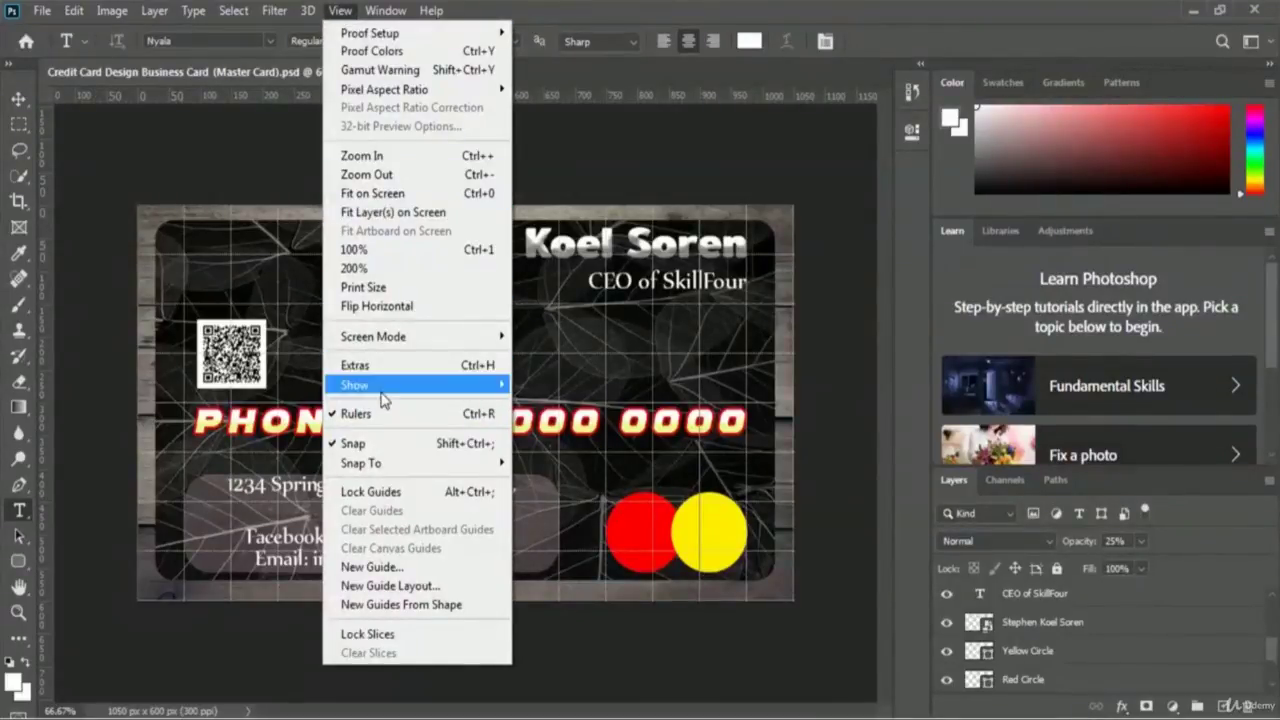
mouse_move(435, 387)
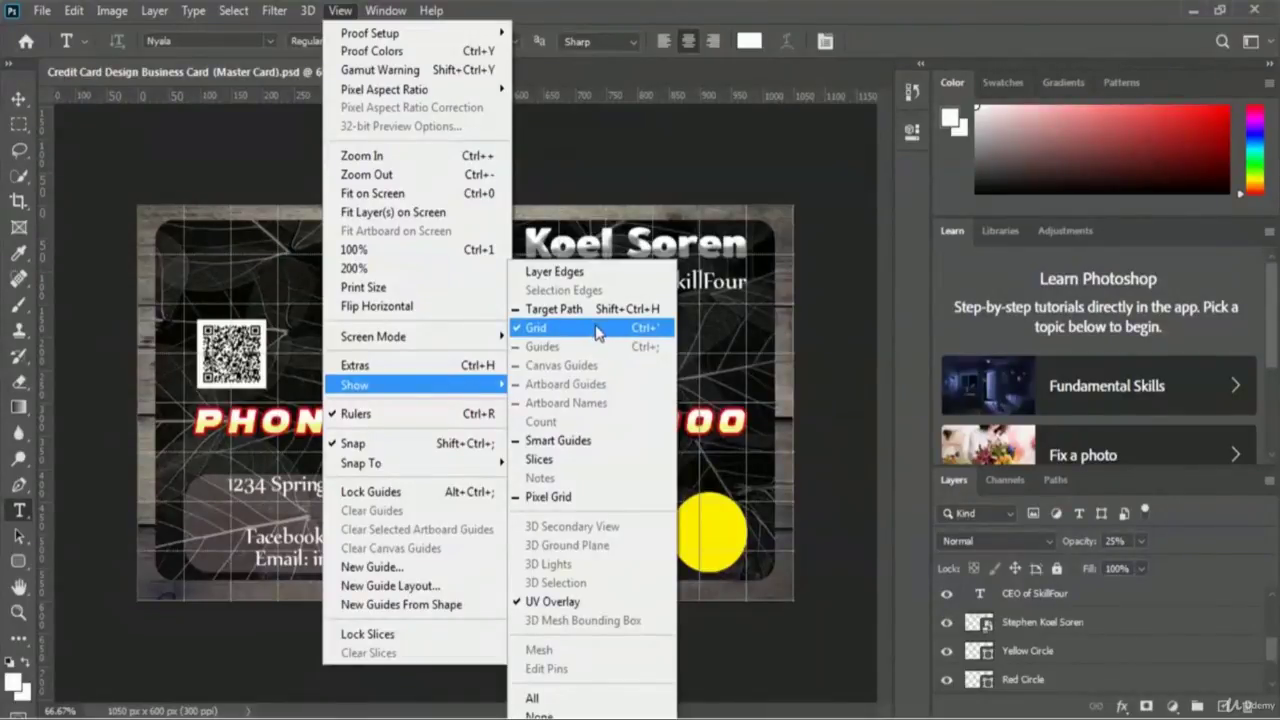
left_click(595, 328)
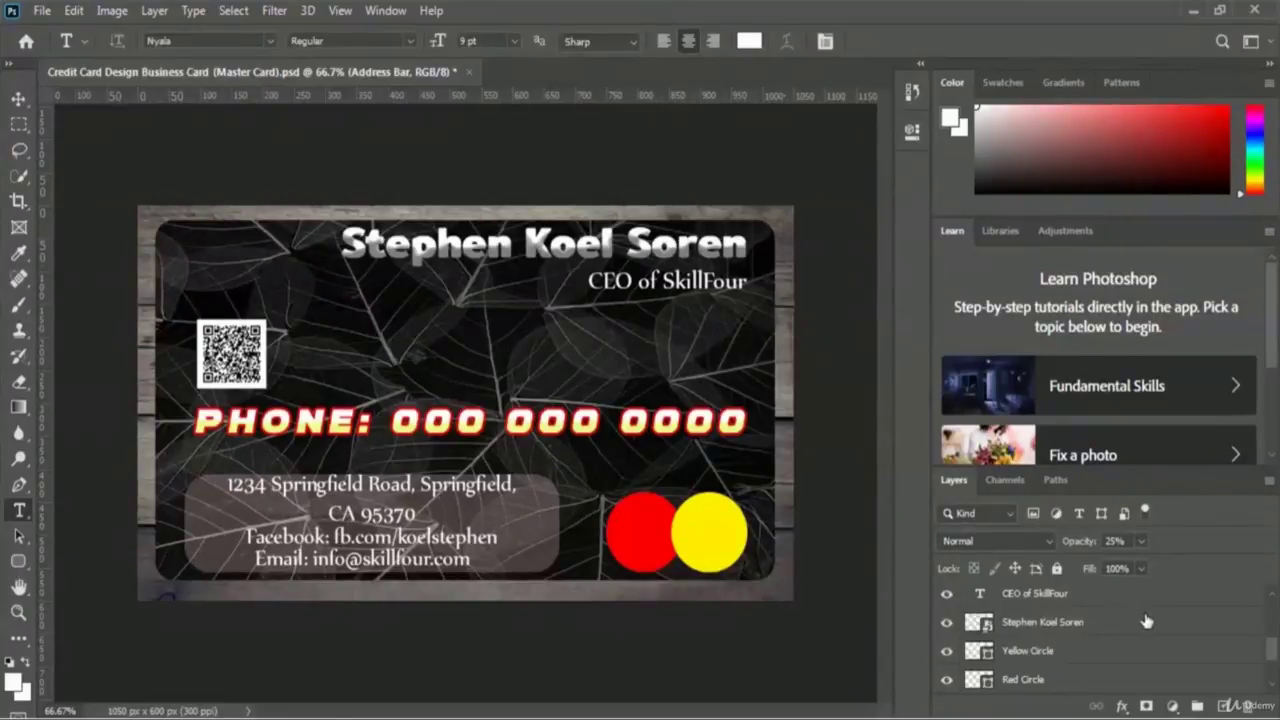
- Hide the White Wood layer so the card sits on plain white
scroll(1146, 621, "down", 1)
scroll(1146, 621, "down", 2)
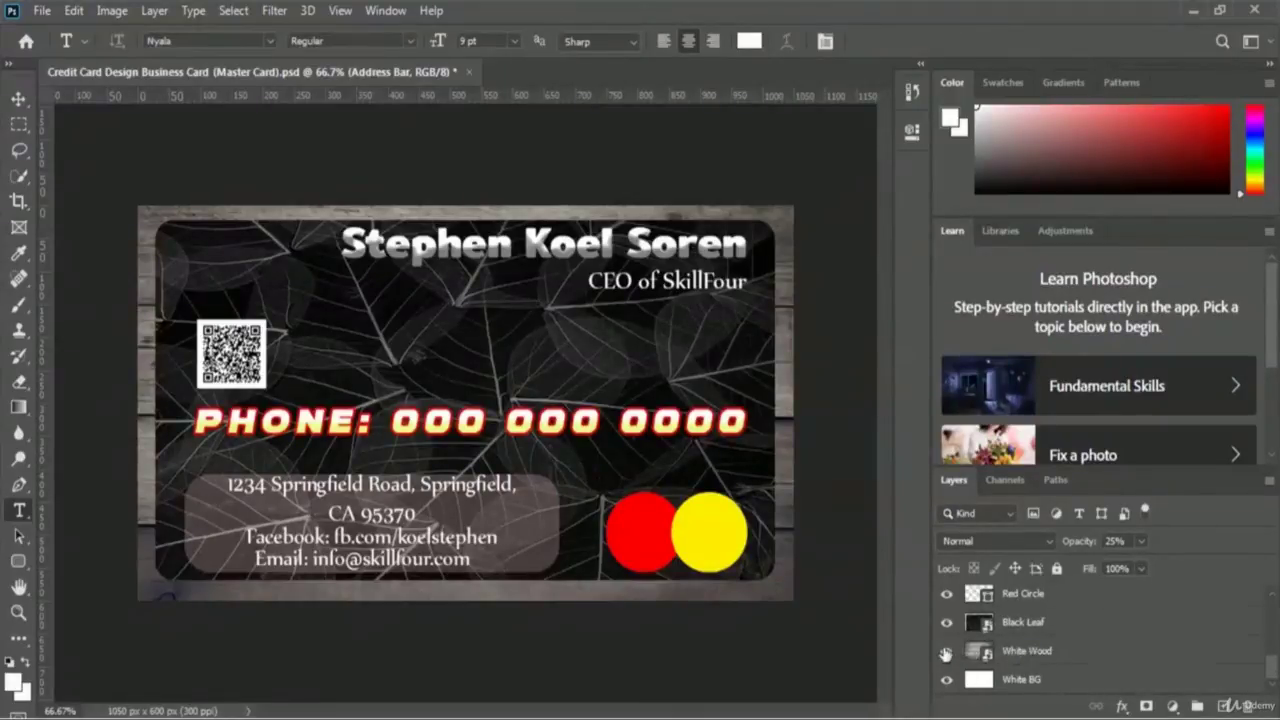
left_click(947, 655)
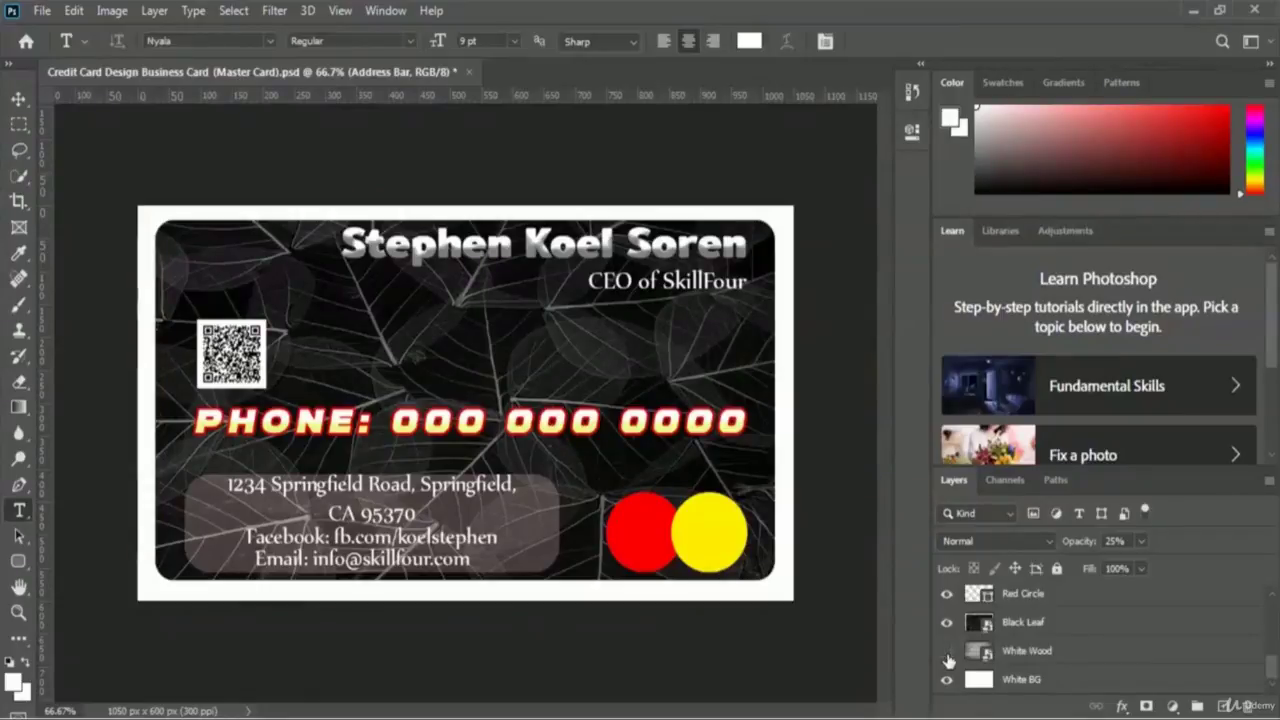